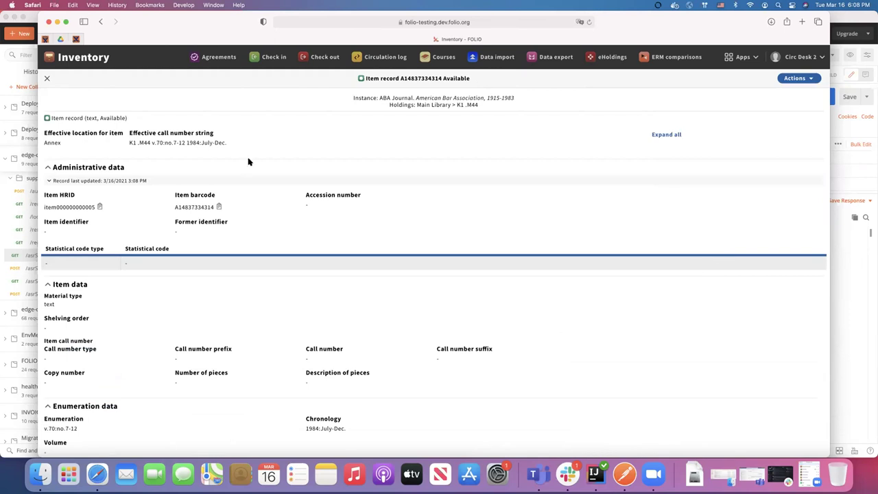
# - Close the item record, switch to Postman, run the /remote-storage/accessions request and highlight the last two ABA Journal records in its response
pyautogui.click(48, 80)
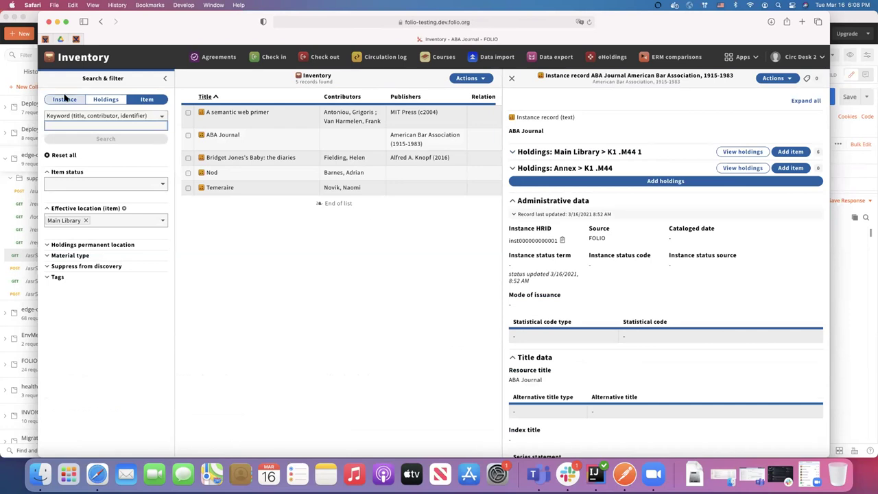
pyautogui.click(5, 72)
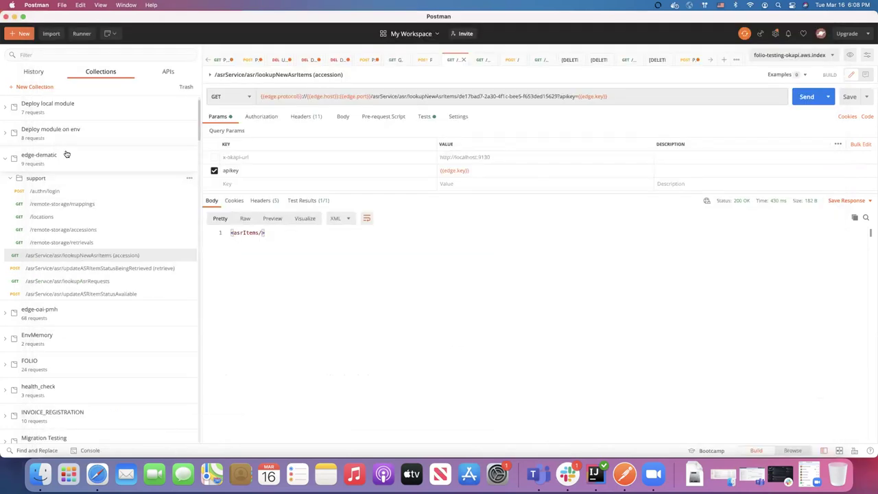
pyautogui.click(94, 230)
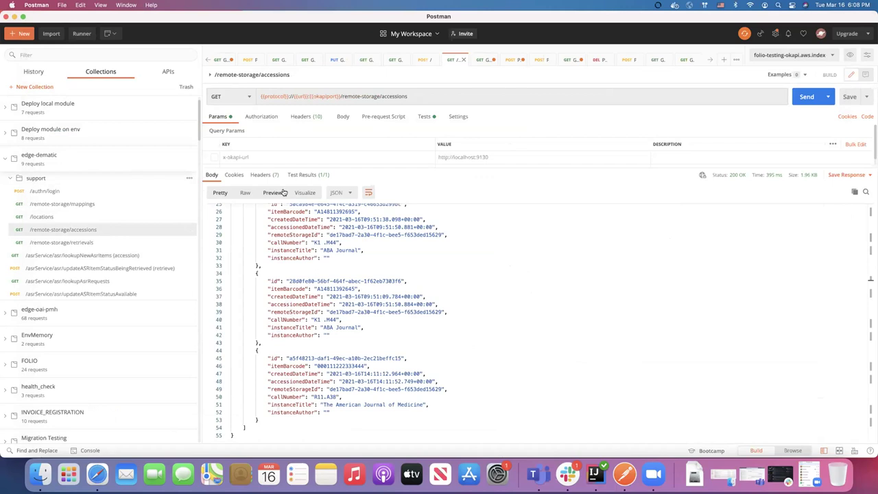
pyautogui.click(806, 97)
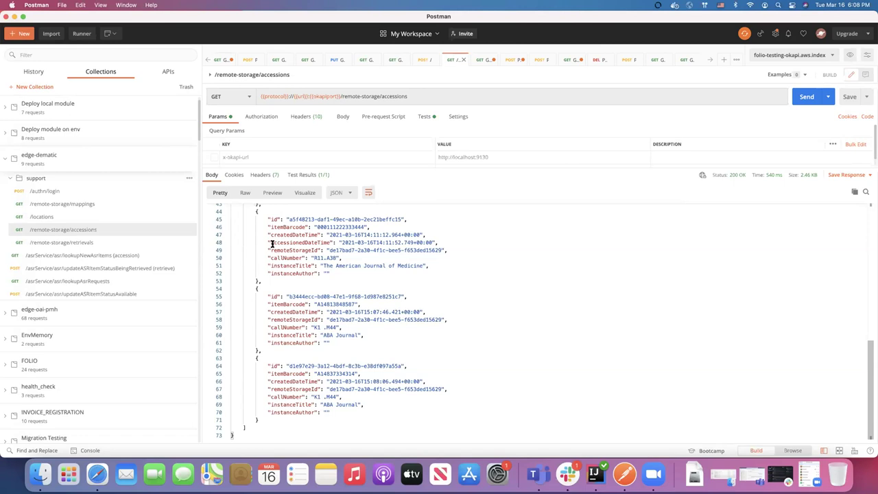
pyautogui.moveTo(252, 288); pyautogui.dragTo(332, 422)
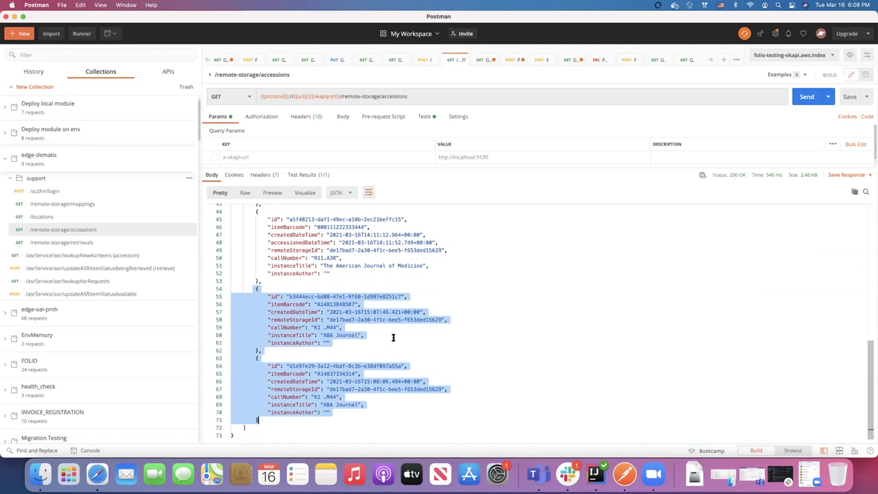
# - Send the /asrService/asr/lookupNewAsrItems (accession) request
pyautogui.click(96, 255)
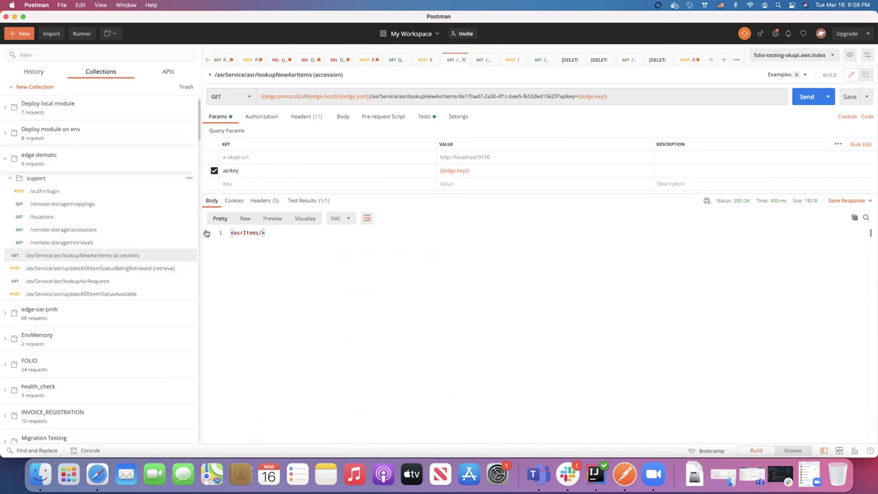
pyautogui.click(804, 98)
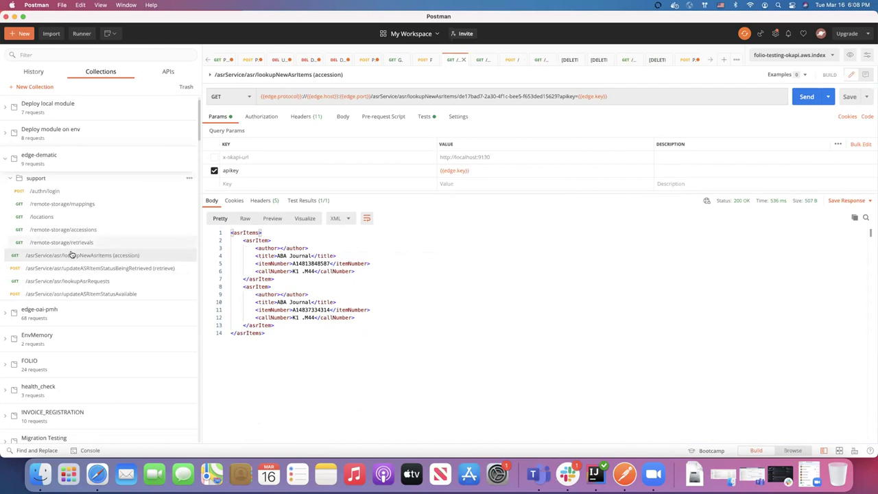
# - Rerun /remote-storage/accessions to check the last two records' accessioned dates, and rerun lookupNewAsrItems to check for remaining new items
pyautogui.click(89, 234)
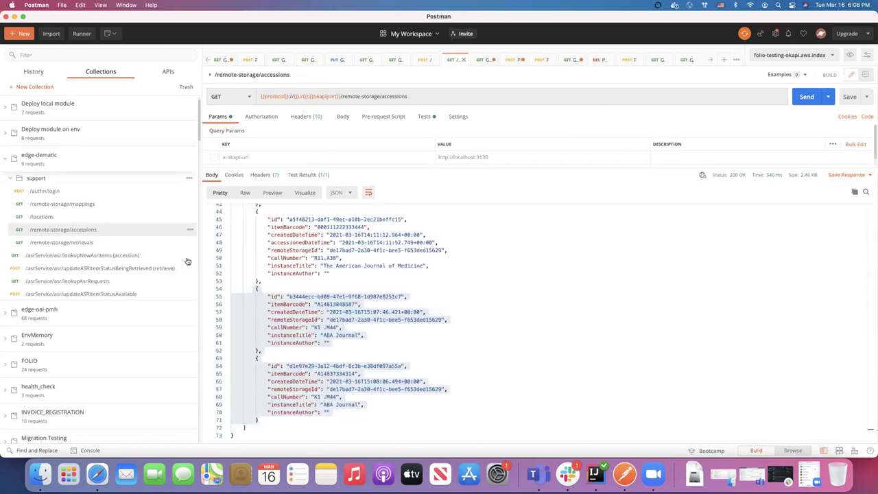
pyautogui.click(476, 335)
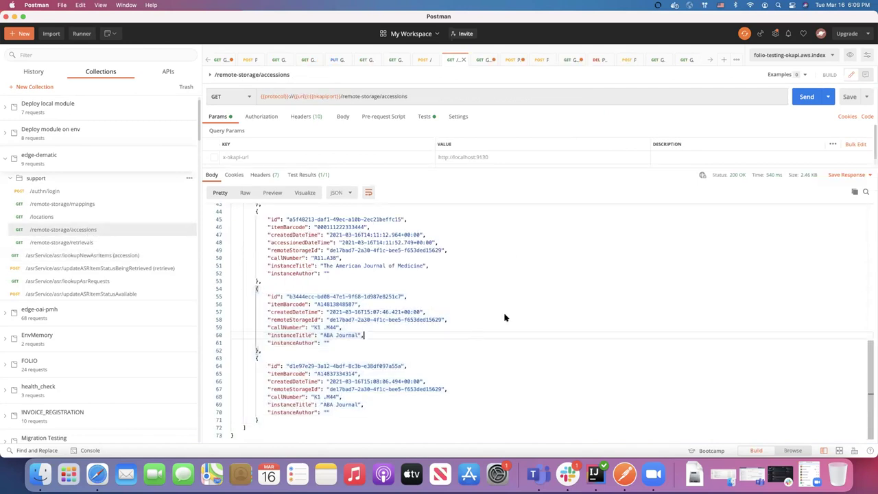
pyautogui.click(802, 97)
pyautogui.scroll(-1, 544, 297)
pyautogui.scroll(-10, 544, 297)
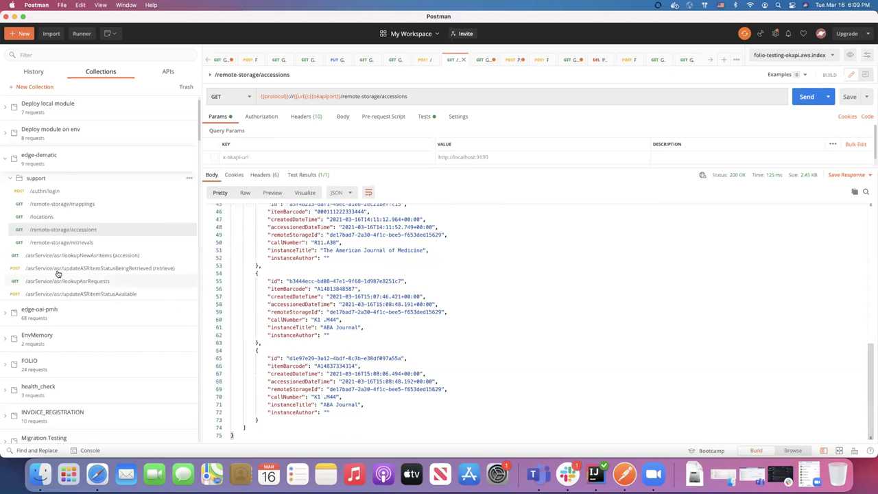
pyautogui.click(94, 256)
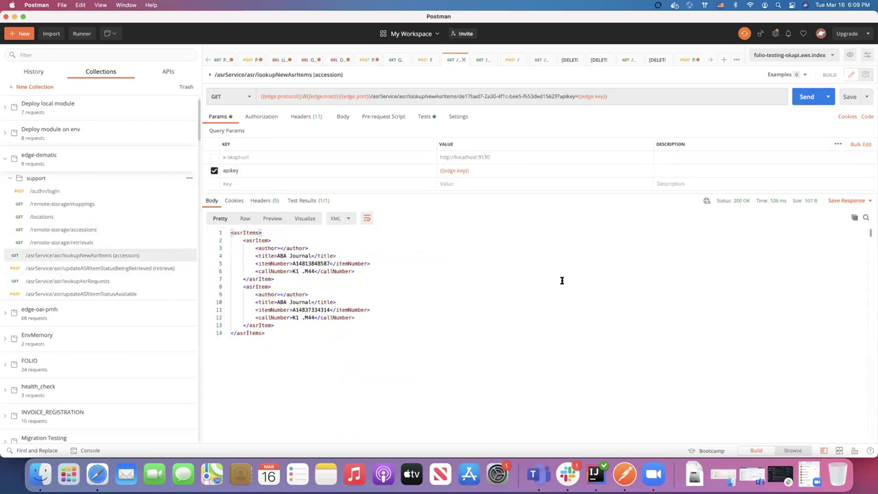
pyautogui.click(804, 98)
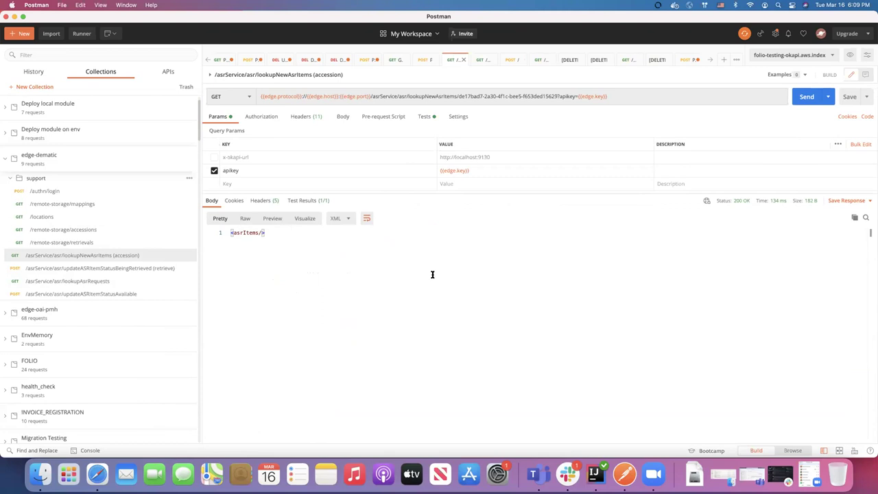
# - In FOLIO Inventory, replace the Main Library location filter with item status Checked out and copy the item barcode of Nod
pyautogui.click(97, 473)
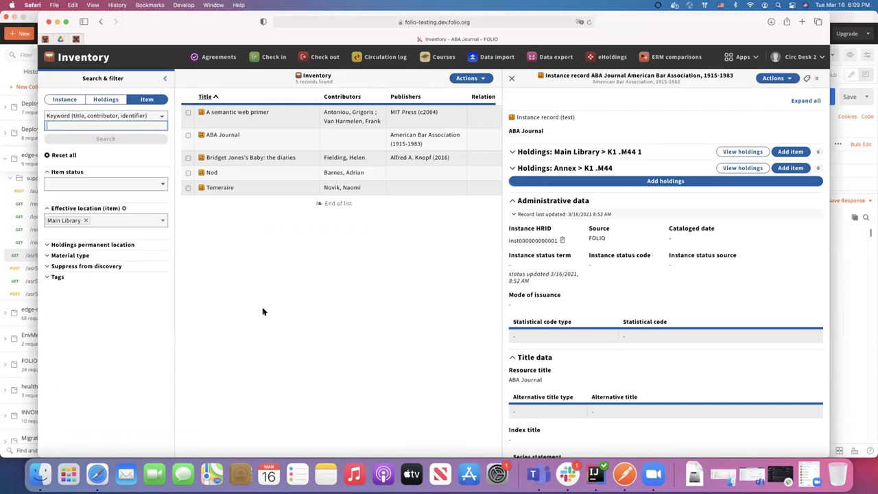
pyautogui.click(87, 221)
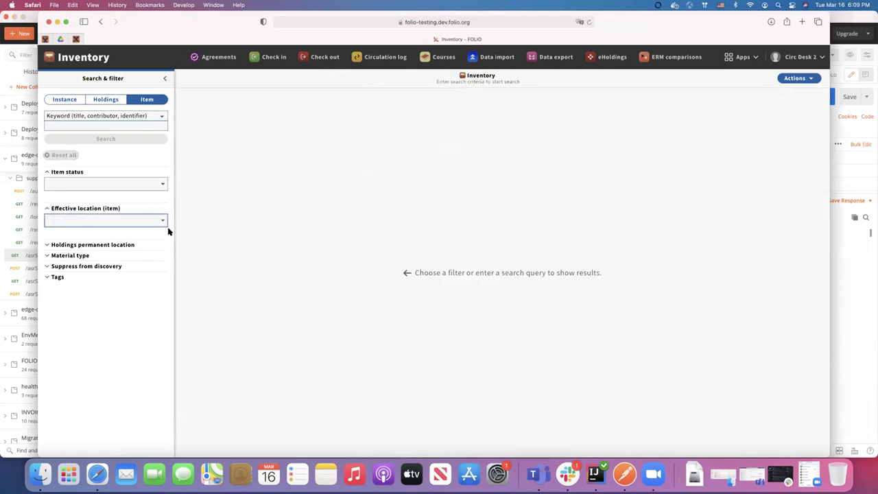
pyautogui.click(161, 183)
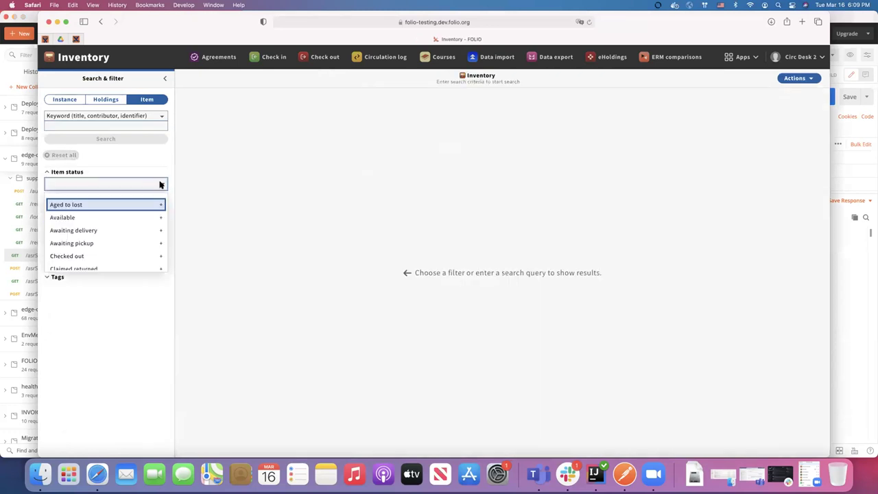
pyautogui.click(100, 255)
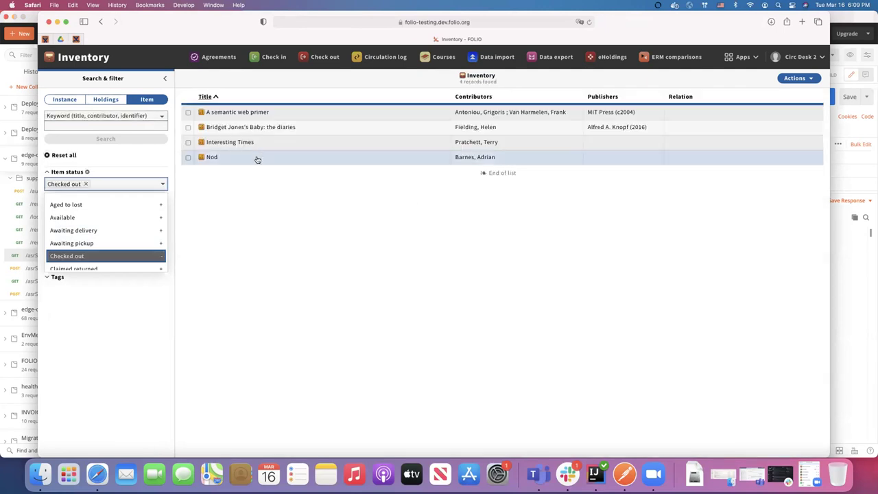
pyautogui.click(257, 159)
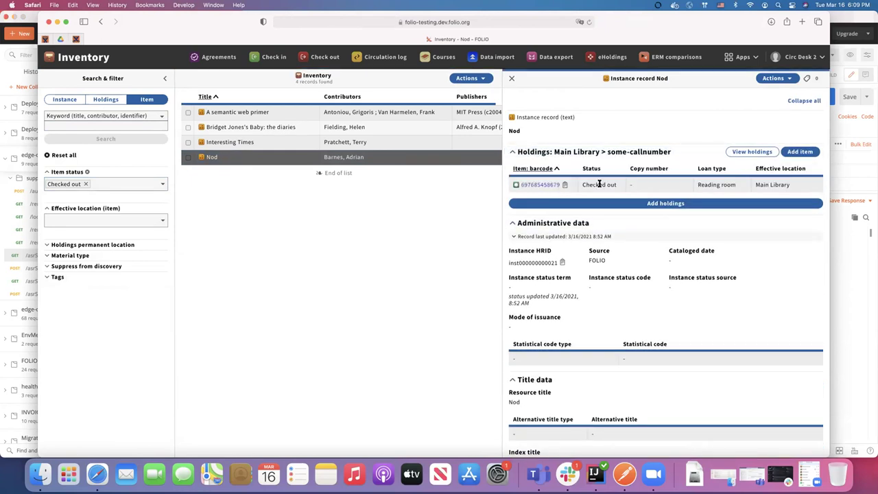
pyautogui.click(566, 186)
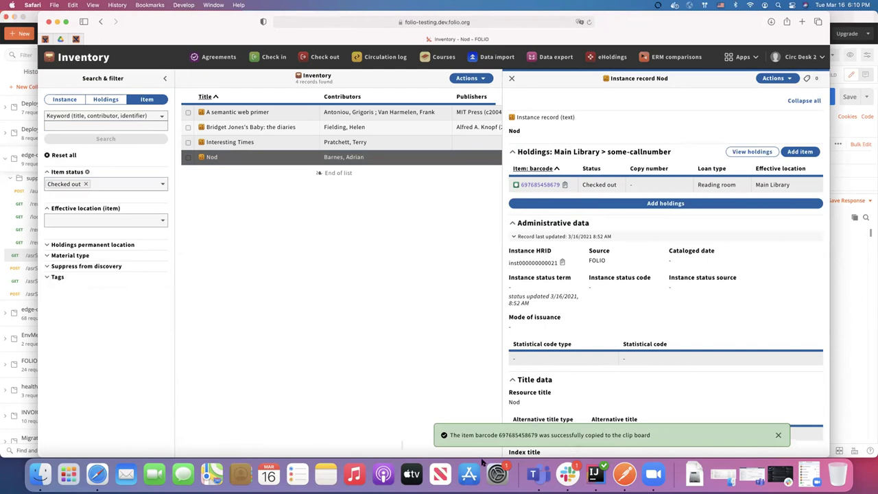
pyautogui.click(624, 474)
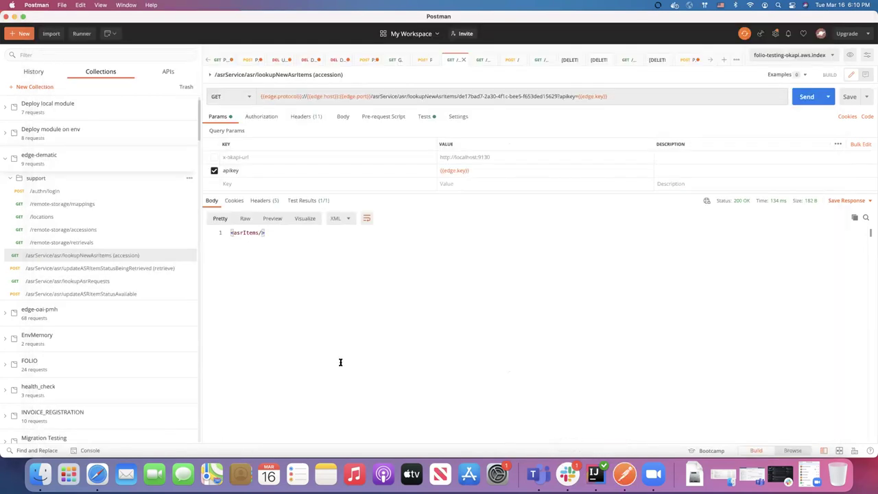
pyautogui.click(149, 269)
pyautogui.doubleClick(297, 156)
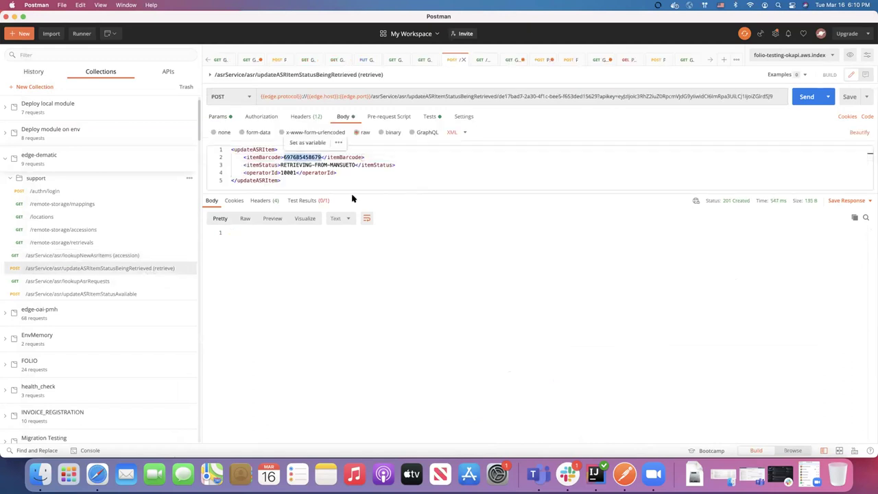
pyautogui.press('Right')
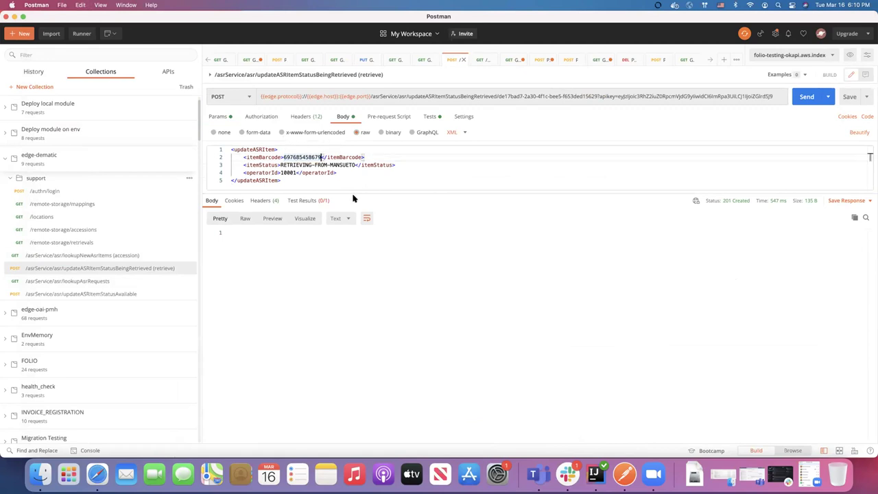
pyautogui.click(802, 97)
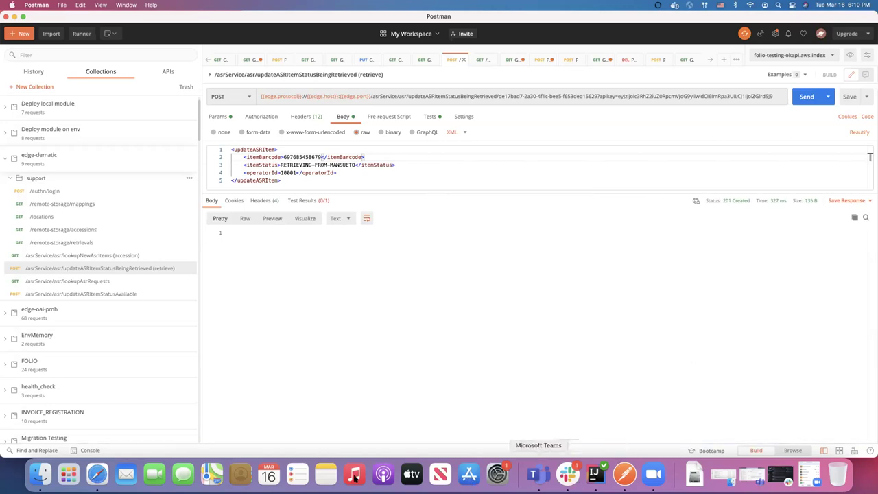
# - Back in FOLIO Inventory, filter by item status Available instead of Checked out and examine the item status under Nod's Main Library holdings
pyautogui.click(96, 474)
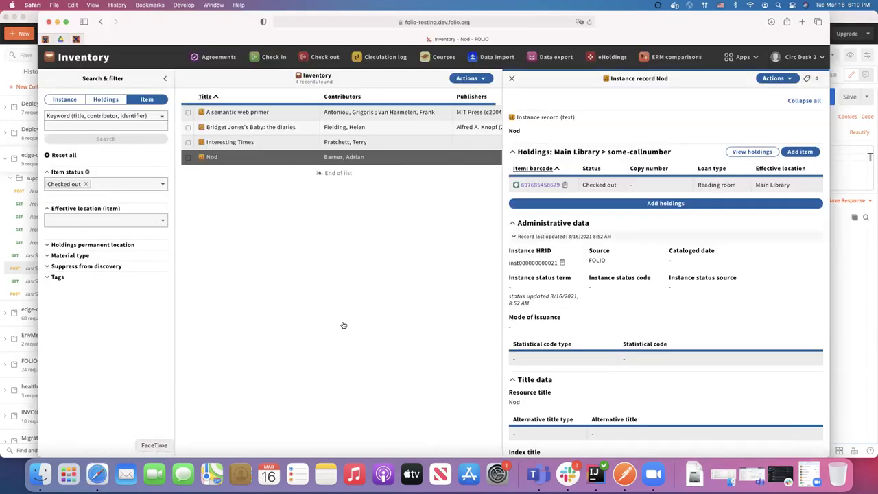
pyautogui.click(86, 184)
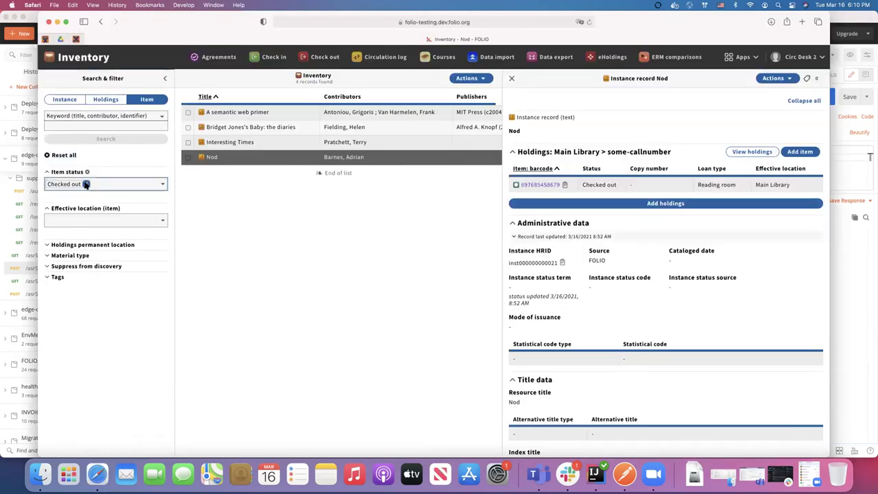
pyautogui.click(164, 183)
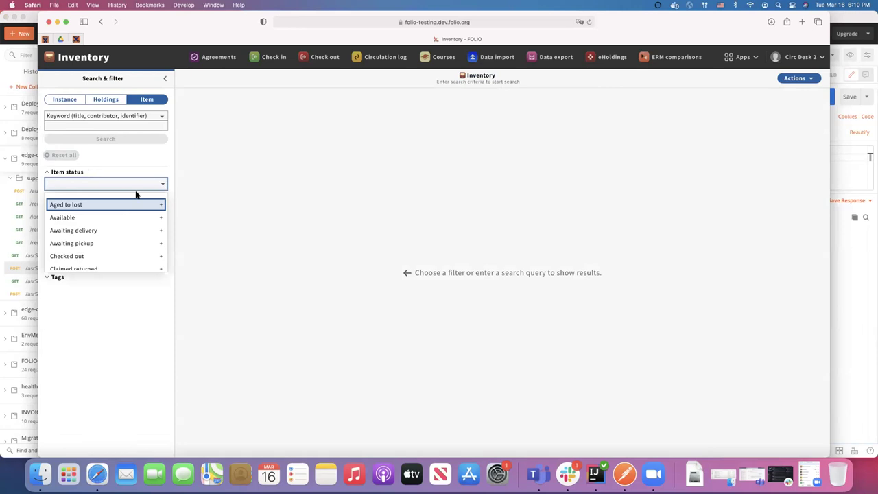
pyautogui.click(101, 218)
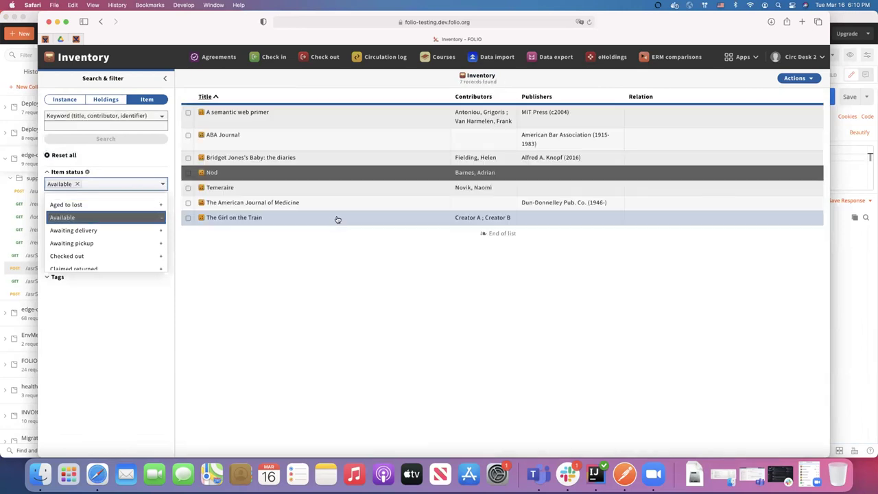
pyautogui.click(350, 176)
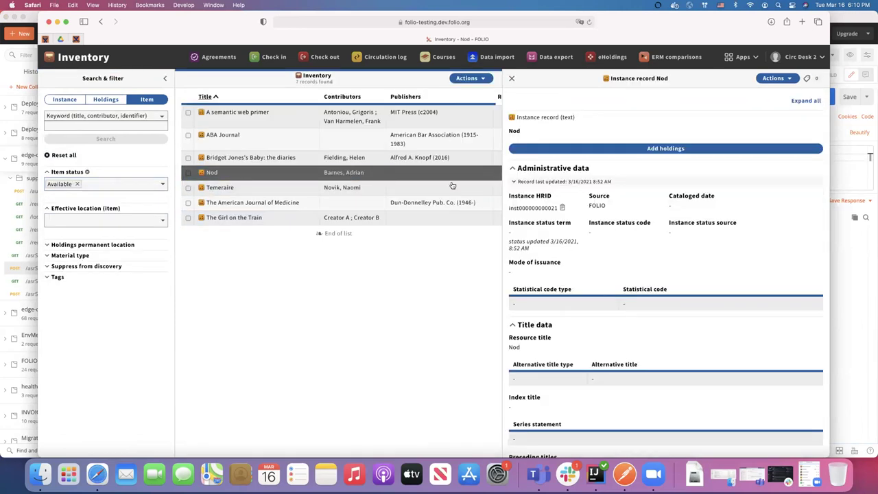
pyautogui.click(579, 151)
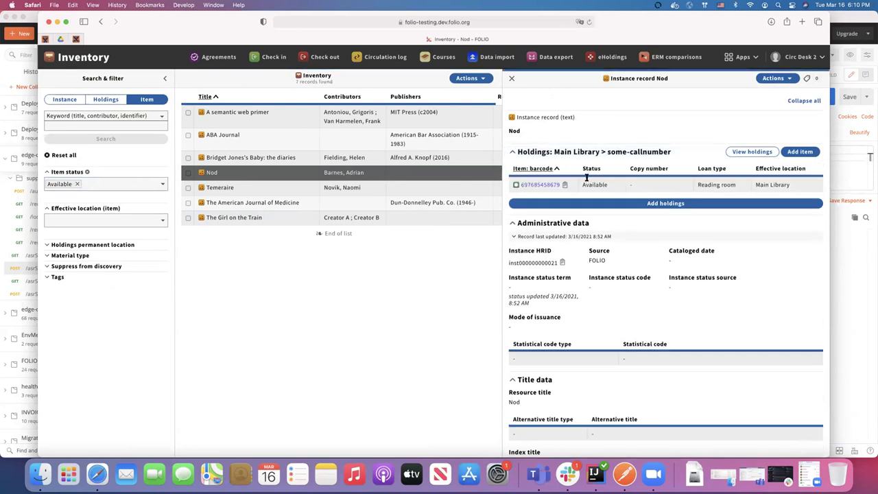
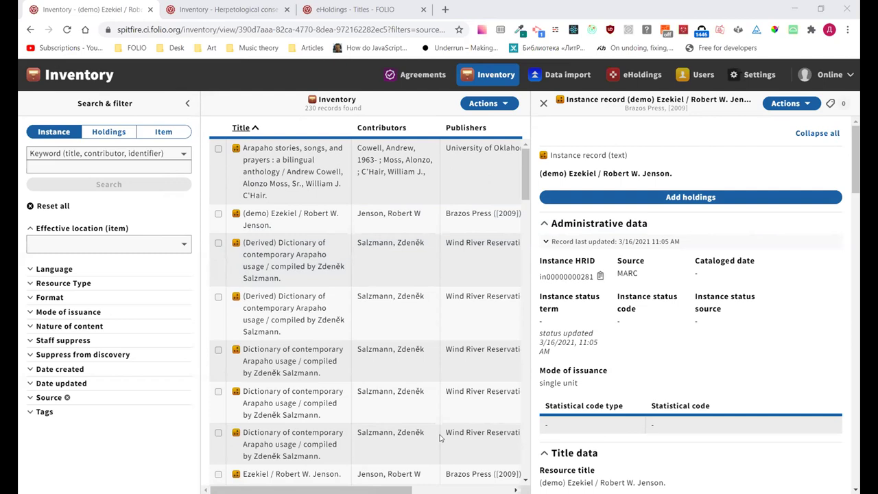
# - Derive a new MARC bibliographic record from the (demo) Ezekiel instance
pyautogui.click(806, 105)
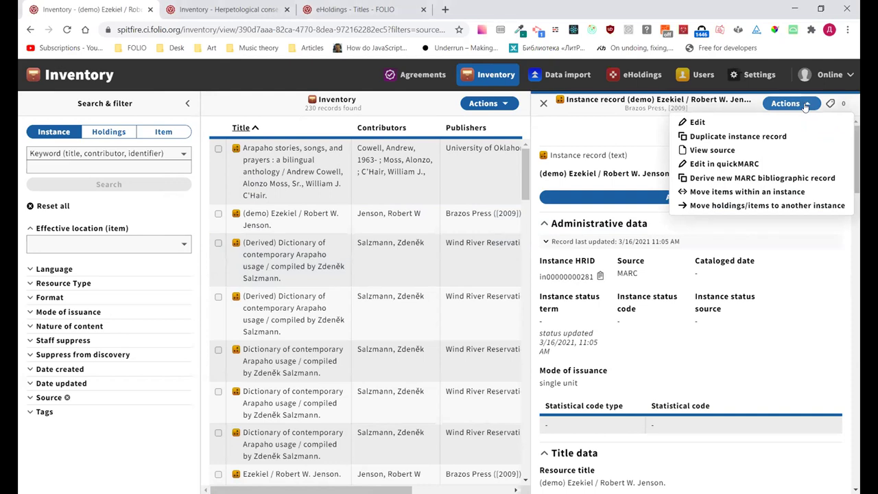
pyautogui.click(594, 138)
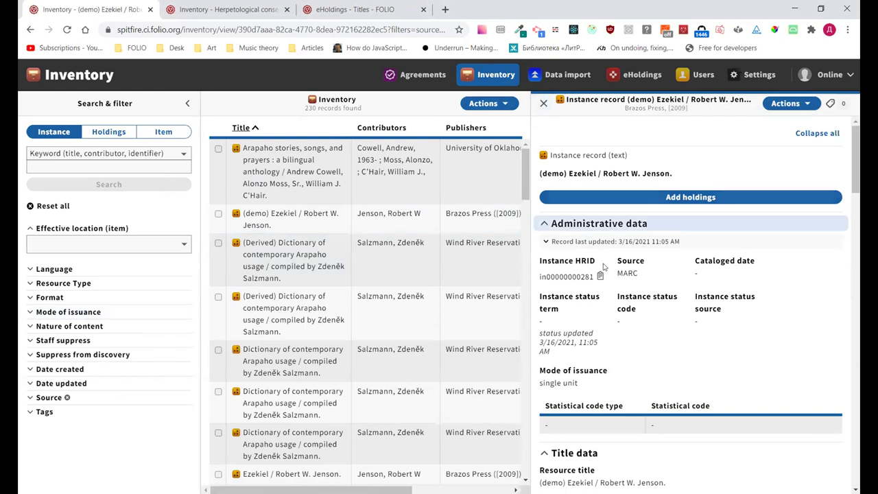
pyautogui.click(780, 104)
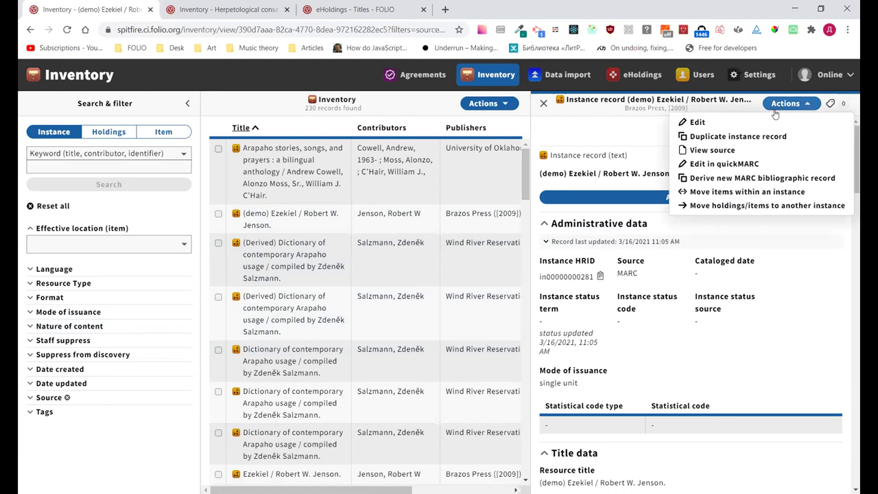
pyautogui.click(729, 178)
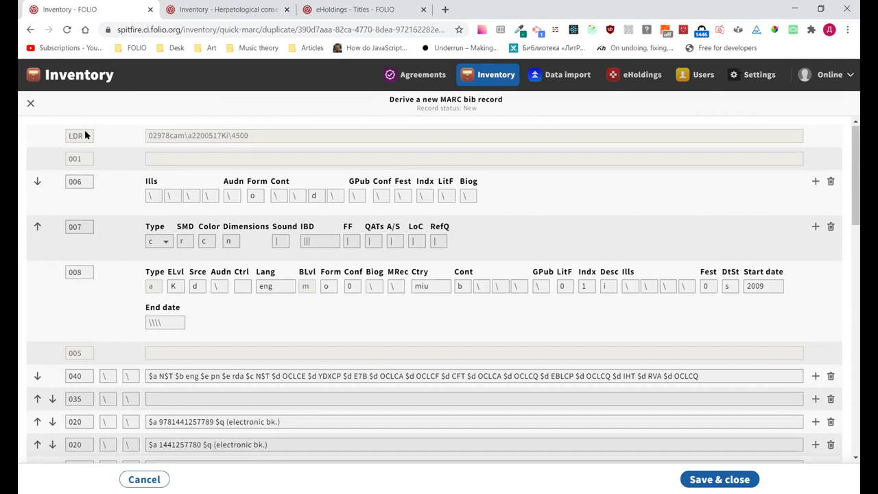
# - Review all fields of the derived MARC bib record, from the LDR down to the 999 field
pyautogui.scroll(-3, 176, 252)
pyautogui.scroll(-7, 176, 251)
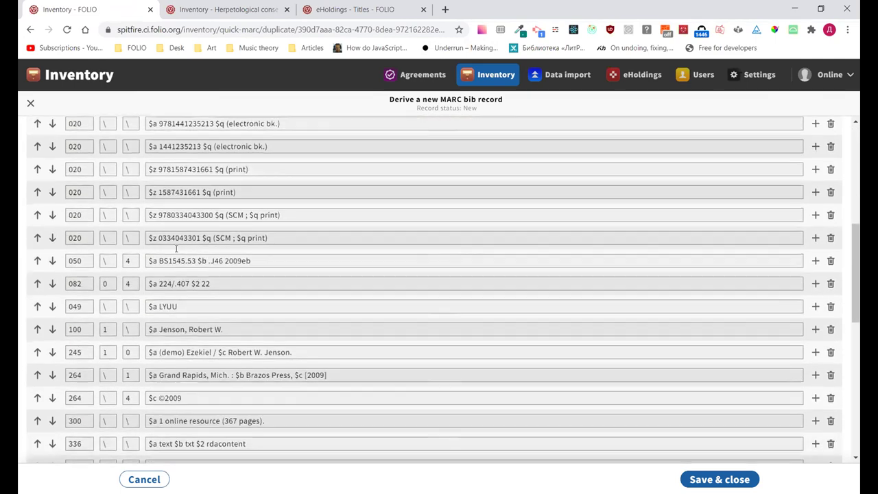
pyautogui.scroll(-3, 176, 251)
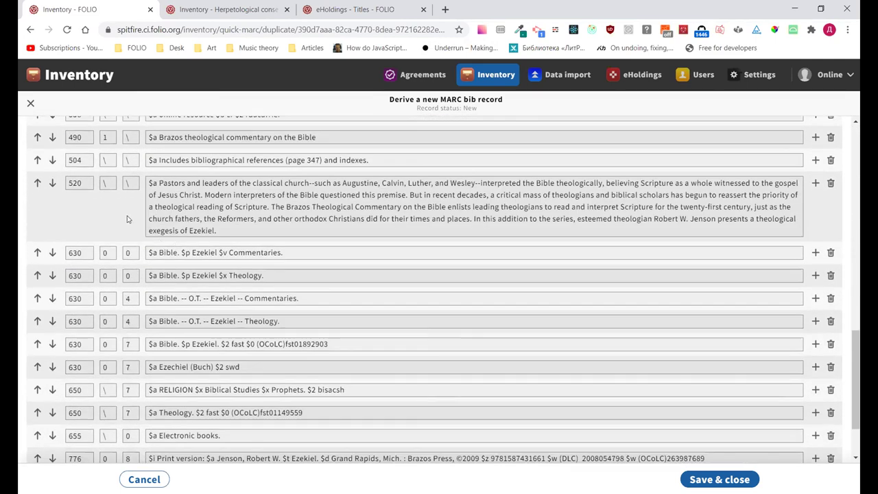
pyautogui.scroll(1, 135, 246)
pyautogui.scroll(15, 135, 245)
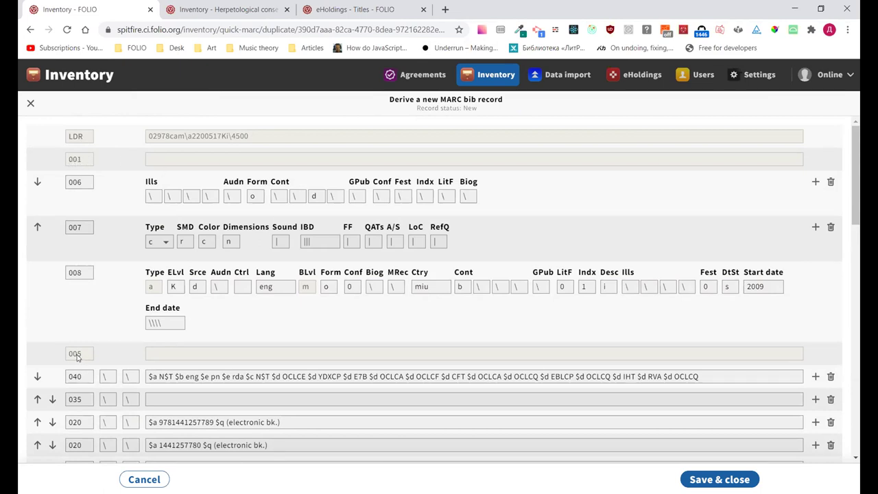
pyautogui.scroll(-1, 173, 357)
pyautogui.scroll(-15, 173, 356)
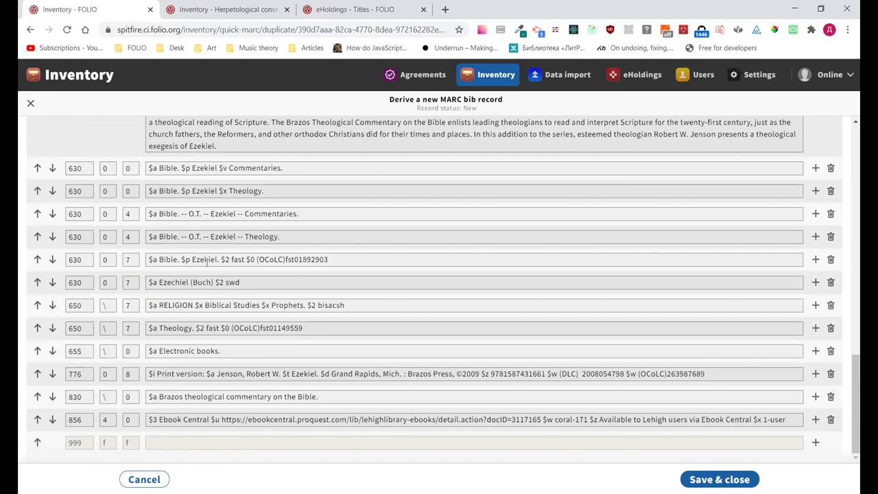
pyautogui.scroll(15, 206, 263)
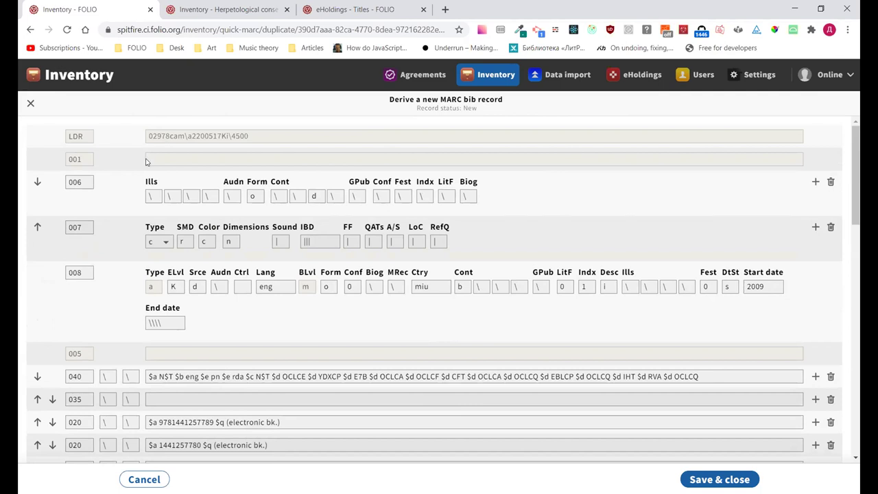
# - Examine the derived record's 005 and 035 fields and compare them with the content copied into the other fields
pyautogui.scroll(-2, 133, 239)
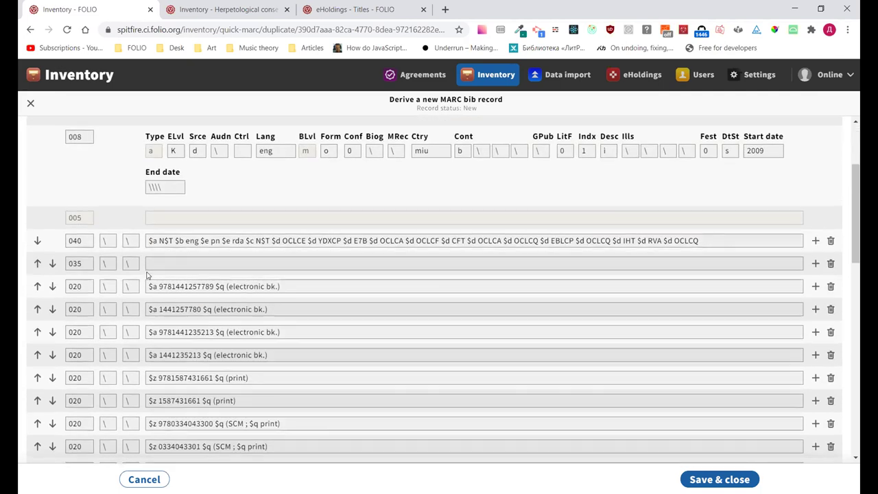
pyautogui.scroll(-3, 187, 415)
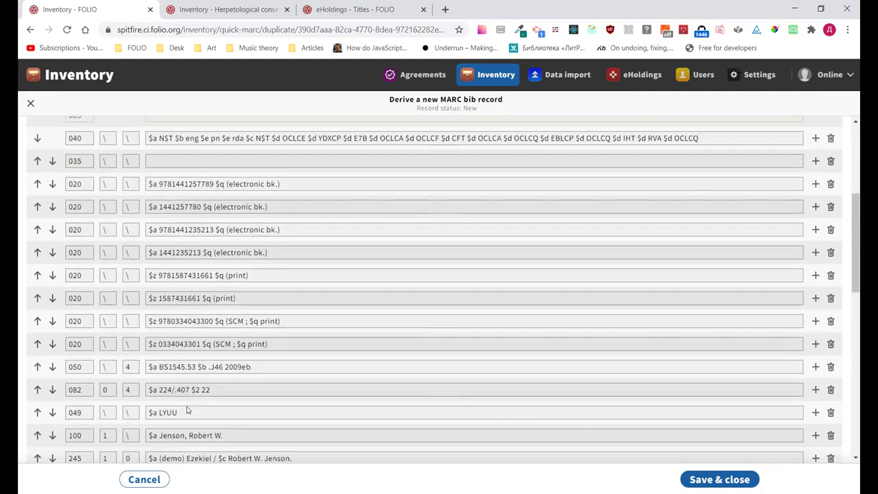
pyautogui.scroll(1, 175, 199)
pyautogui.scroll(1, 177, 197)
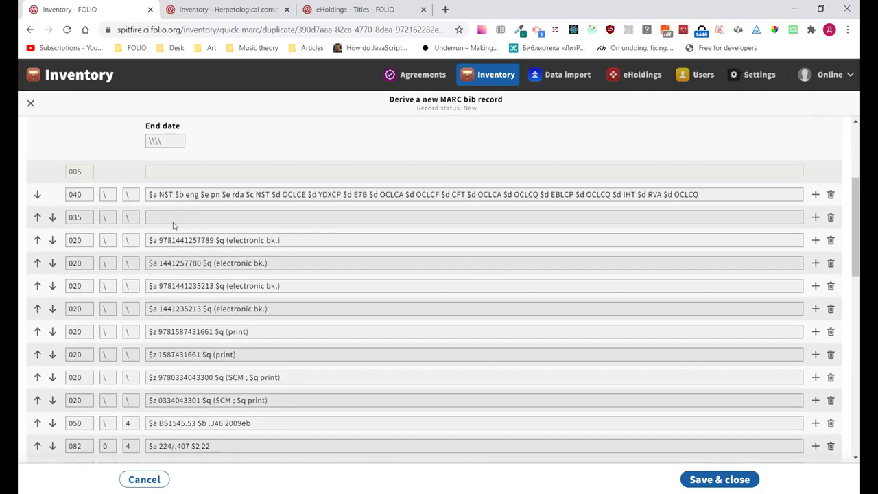
pyautogui.scroll(1, 278, 155)
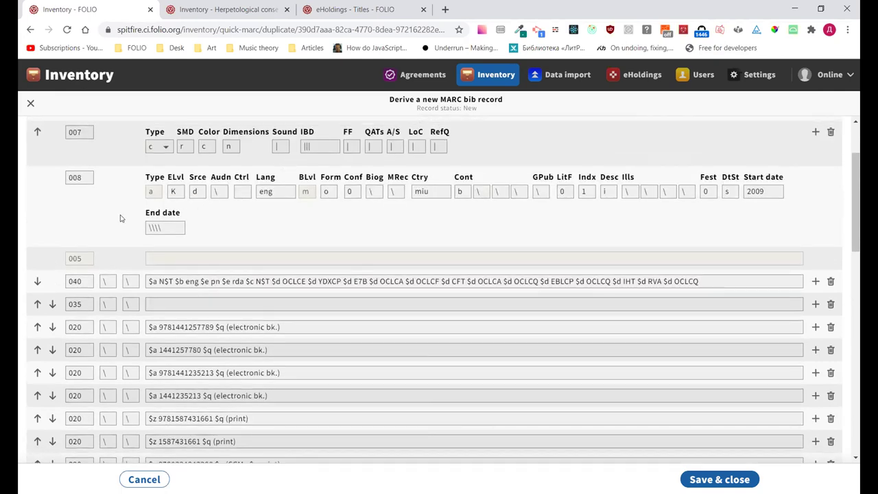
pyautogui.scroll(-1, 109, 228)
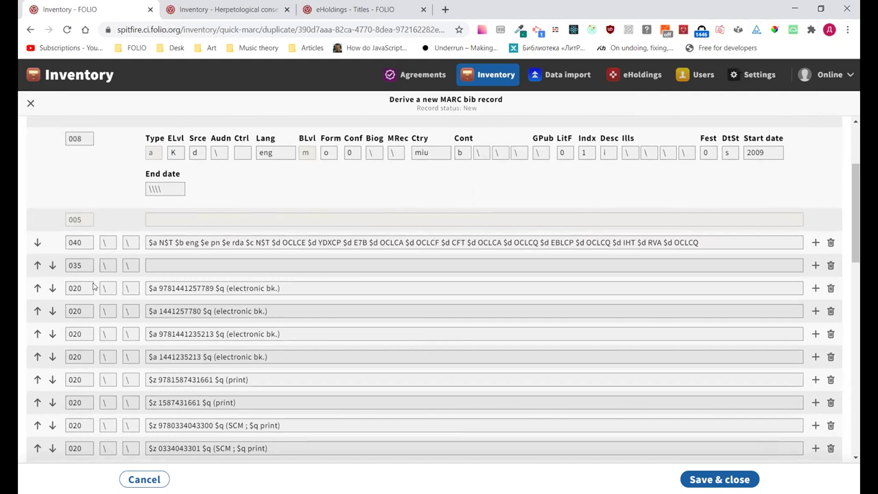
pyautogui.scroll(-2, 94, 288)
pyautogui.scroll(1, 110, 294)
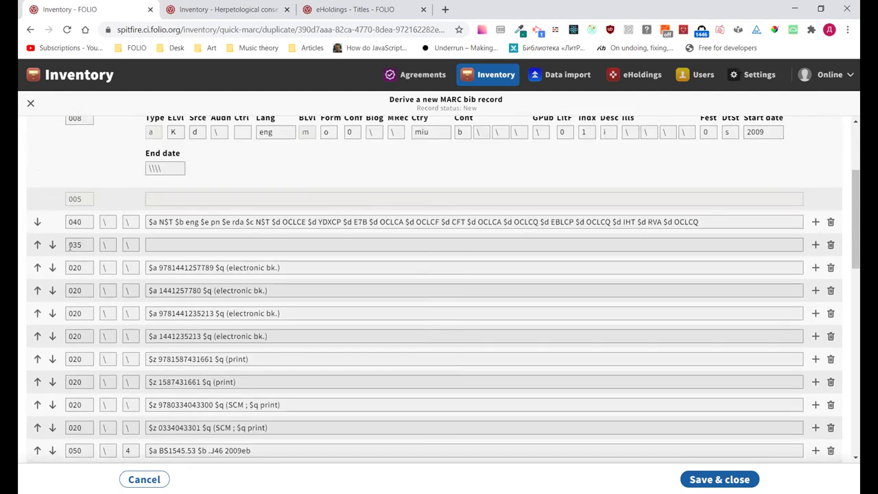
pyautogui.scroll(-8, 109, 275)
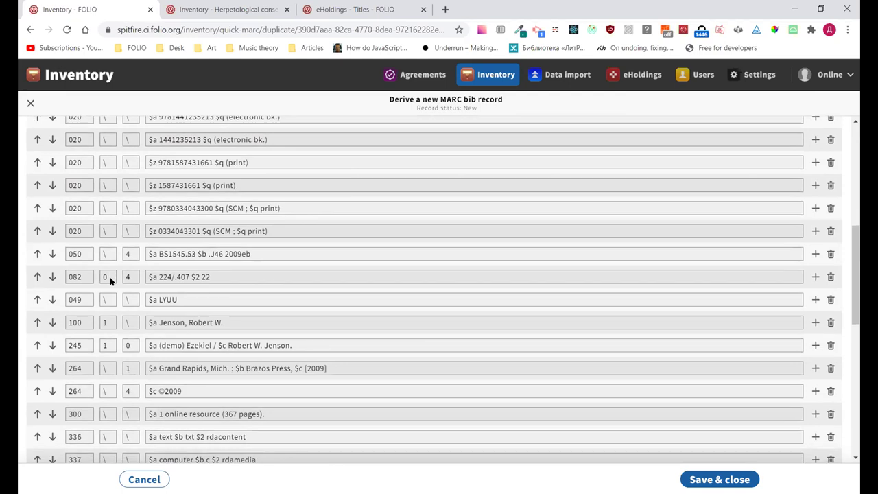
pyautogui.scroll(-2, 109, 276)
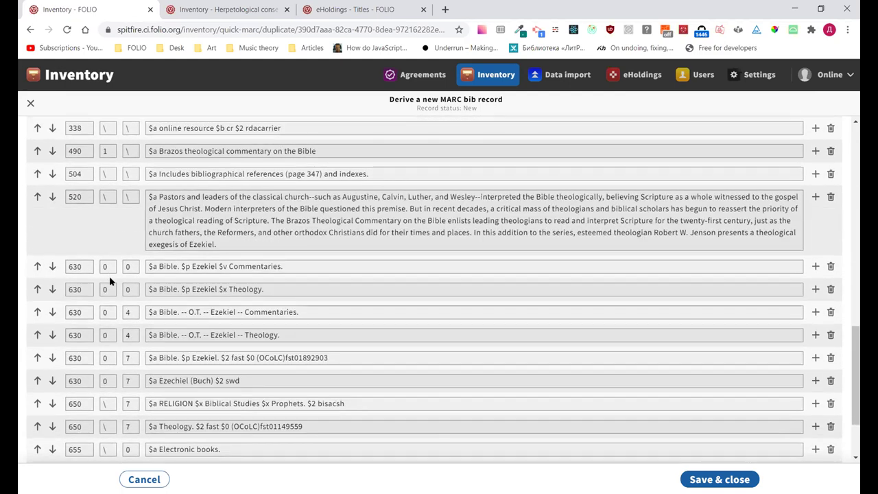
pyautogui.scroll(-2, 109, 276)
pyautogui.scroll(1, 110, 280)
pyautogui.scroll(12, 109, 280)
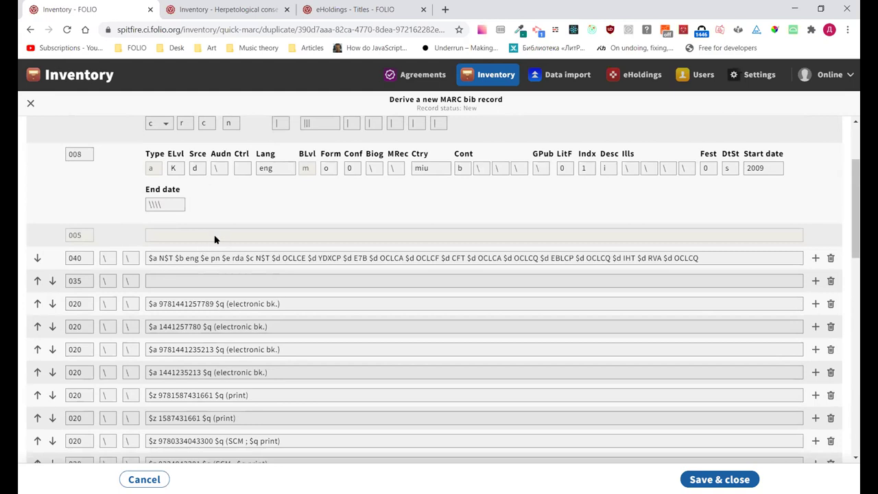
pyautogui.scroll(1, 214, 238)
# - Change the title prefix in the derived record's 245 field to "(demo duplicate)" before Ezekiel, and save the record
pyautogui.scroll(-5, 214, 239)
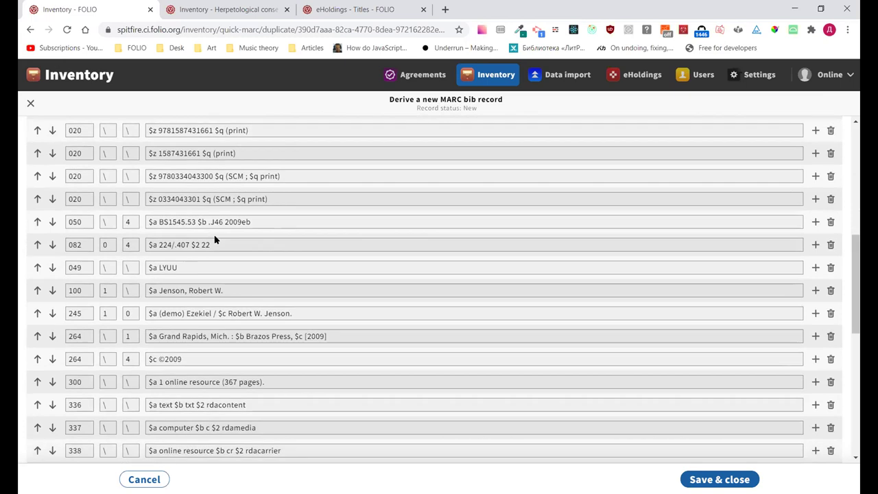
pyautogui.scroll(-2, 214, 238)
pyautogui.click(180, 196)
pyautogui.doubleClick(180, 197)
pyautogui.click(181, 197)
pyautogui.write('deuplicate')
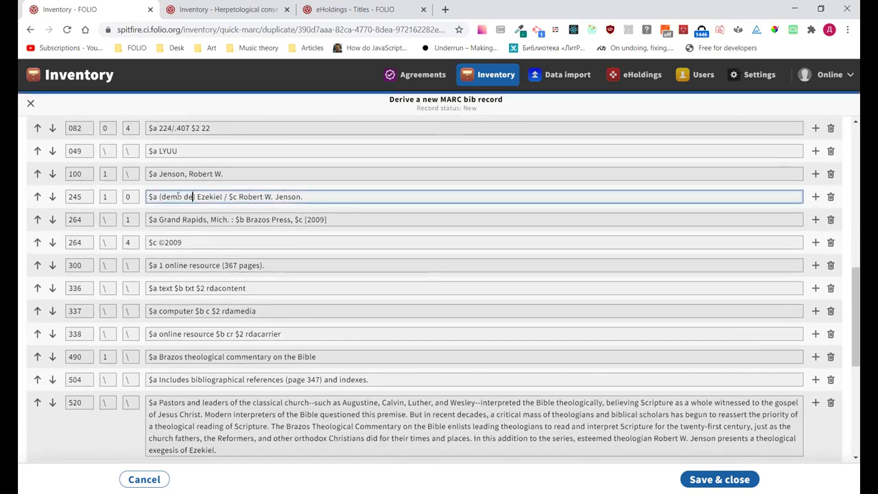
pyautogui.doubleClick(221, 196)
pyautogui.write('duplicate')
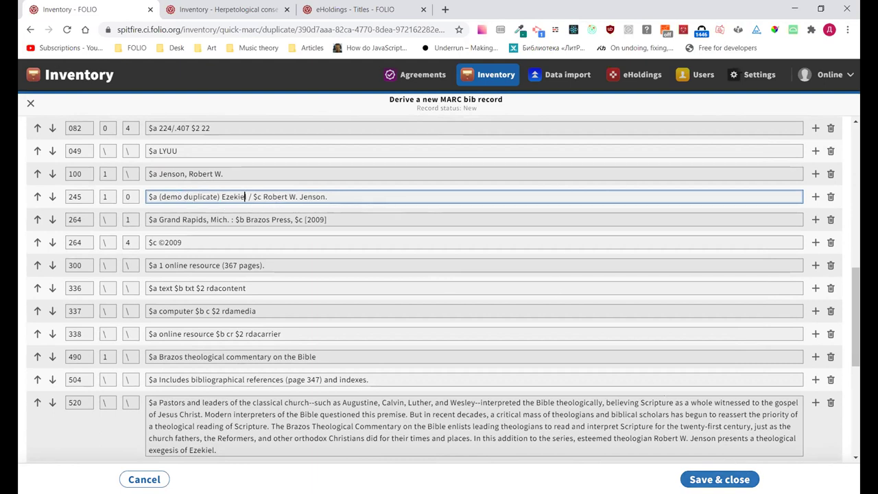
pyautogui.click(717, 480)
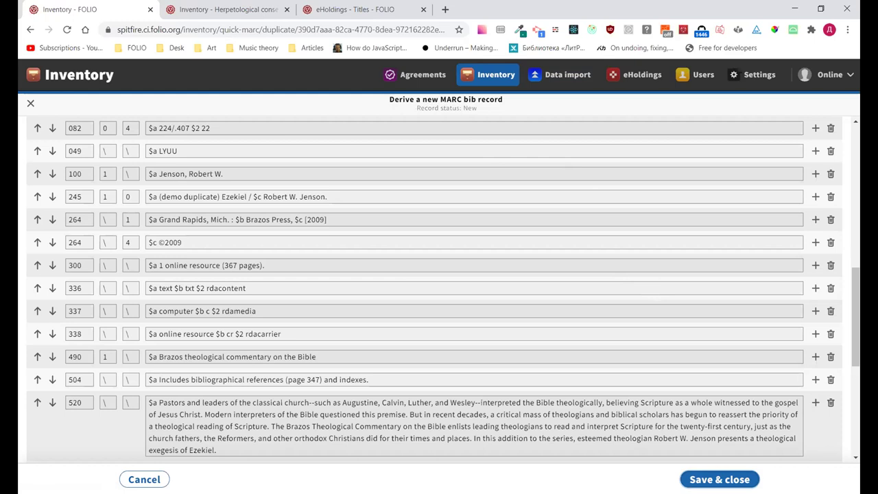
pyautogui.click(720, 479)
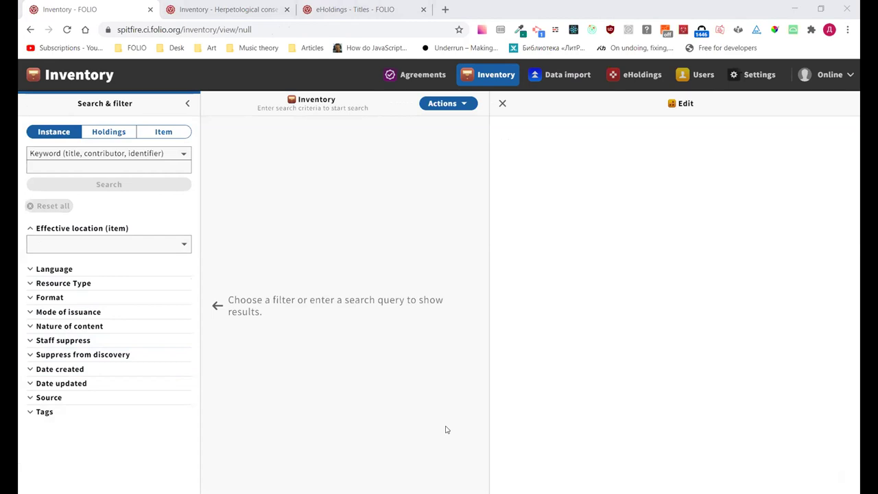
# - Filter the Inventory instances by source MARC and look through the results for the derived Ezekiel record
pyautogui.click(83, 397)
pyautogui.click(47, 425)
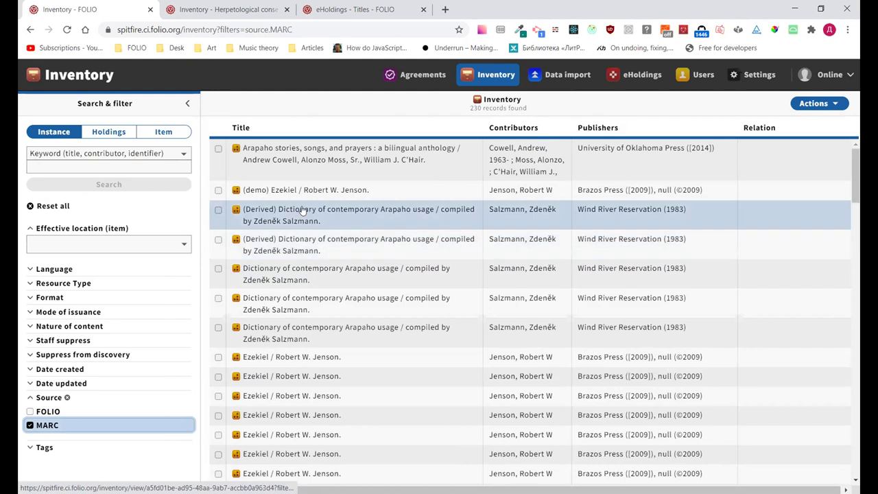
pyautogui.scroll(-1, 375, 308)
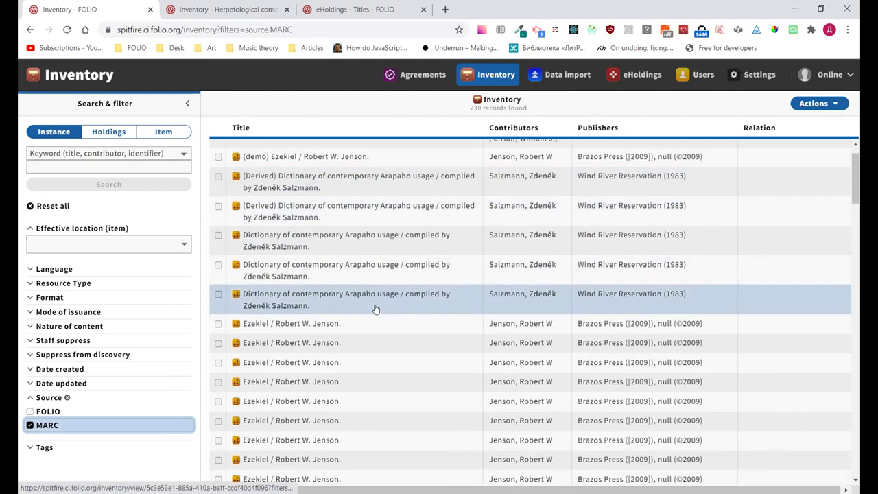
pyautogui.scroll(1, 377, 233)
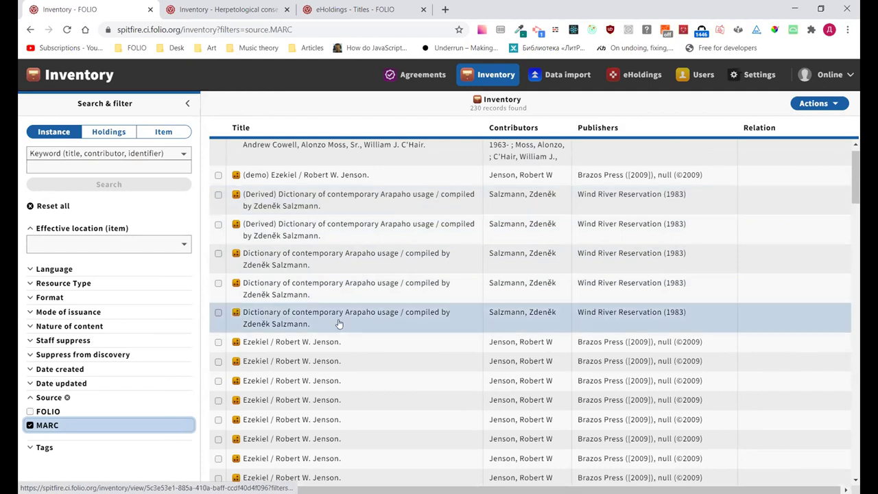
pyautogui.scroll(-1, 344, 340)
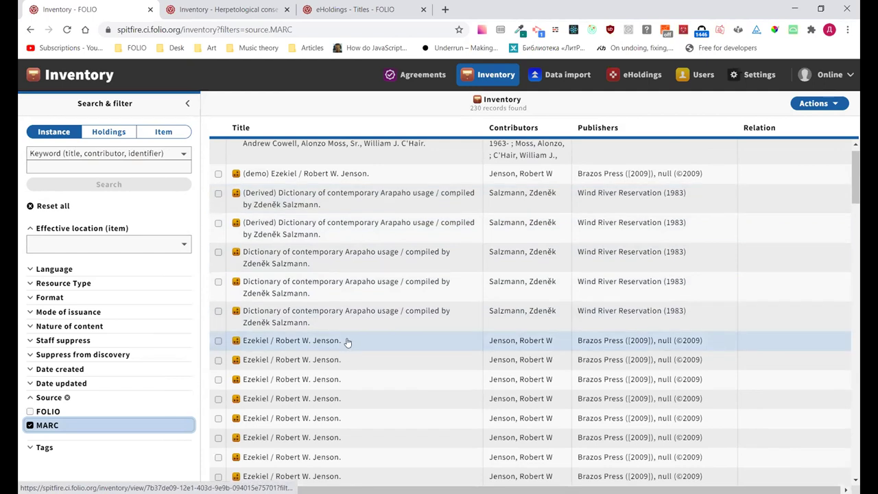
# - Open the first Ezekiel instance below the Arapaho dictionaries and check which record actions it offers
pyautogui.click(345, 341)
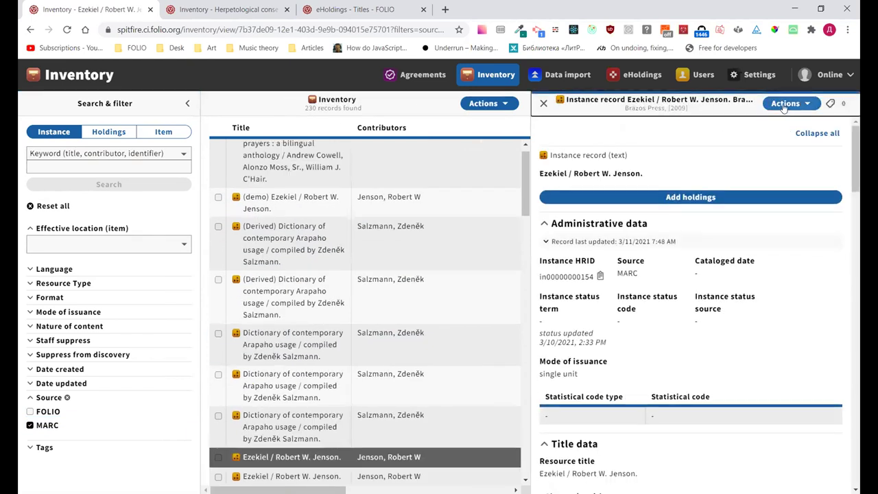
pyautogui.click(784, 106)
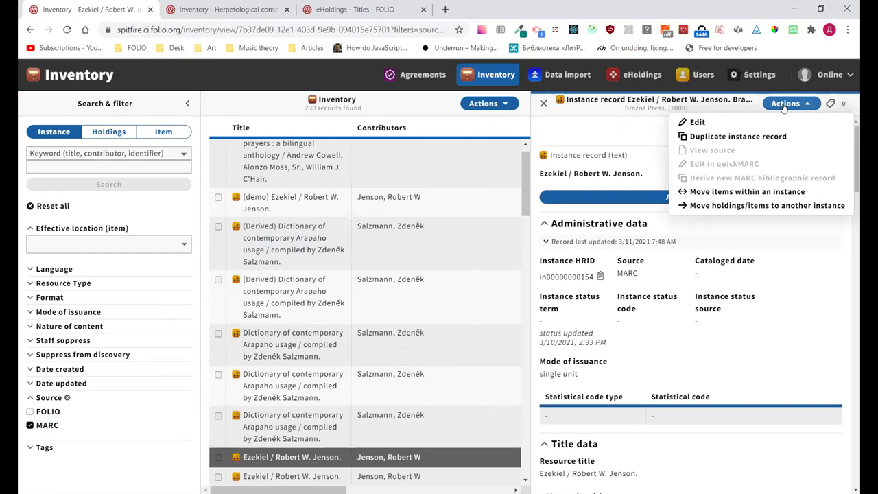
pyautogui.press('Escape')
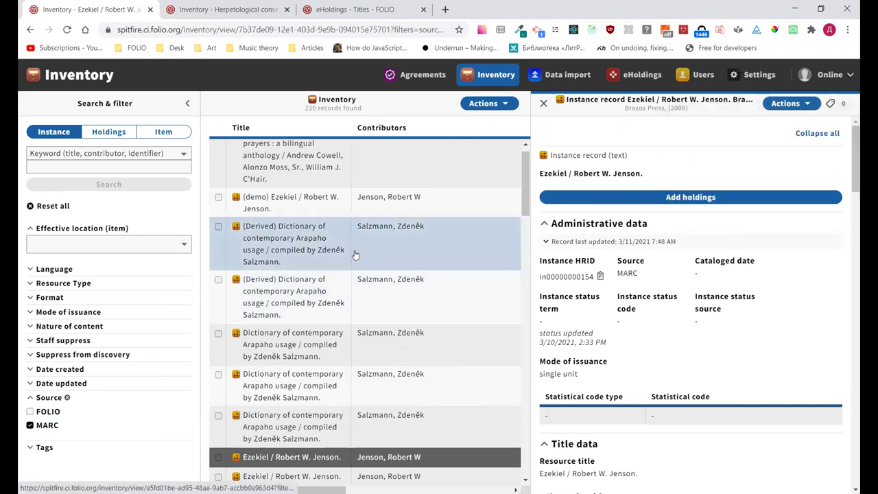
# - Open the second "(Derived) Dictionary of contemporary Arapaho usage" instance in quickMARC and view its fields
pyautogui.click(380, 292)
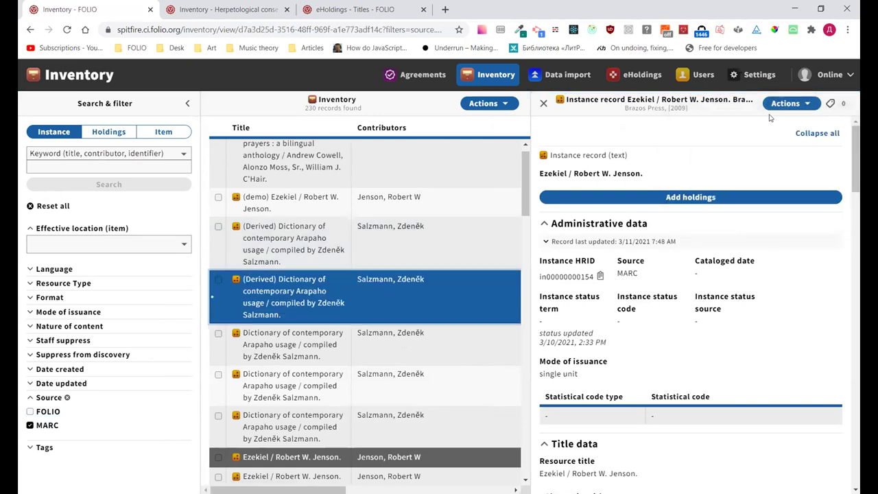
pyautogui.click(782, 104)
pyautogui.click(739, 118)
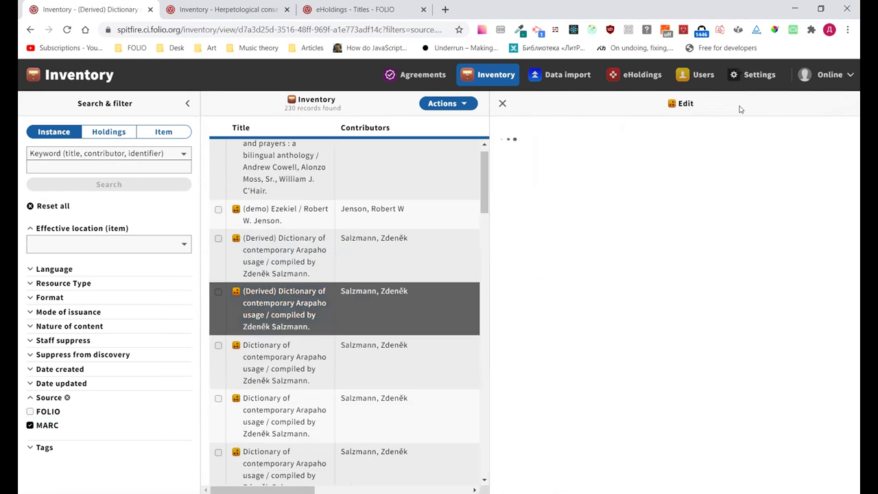
pyautogui.click(782, 104)
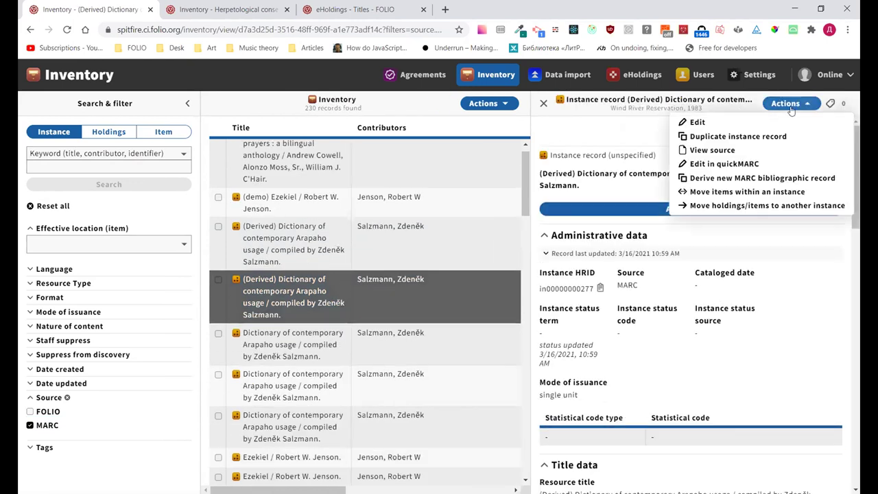
pyautogui.click(702, 165)
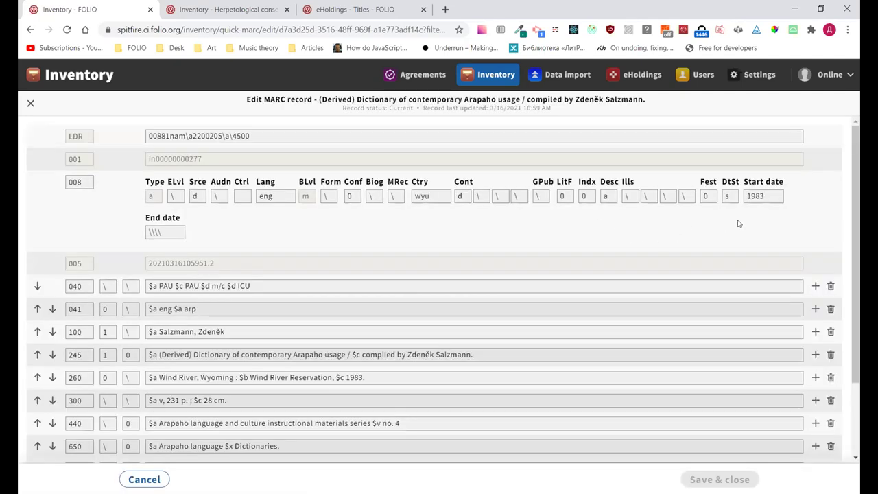
pyautogui.scroll(-1, 658, 240)
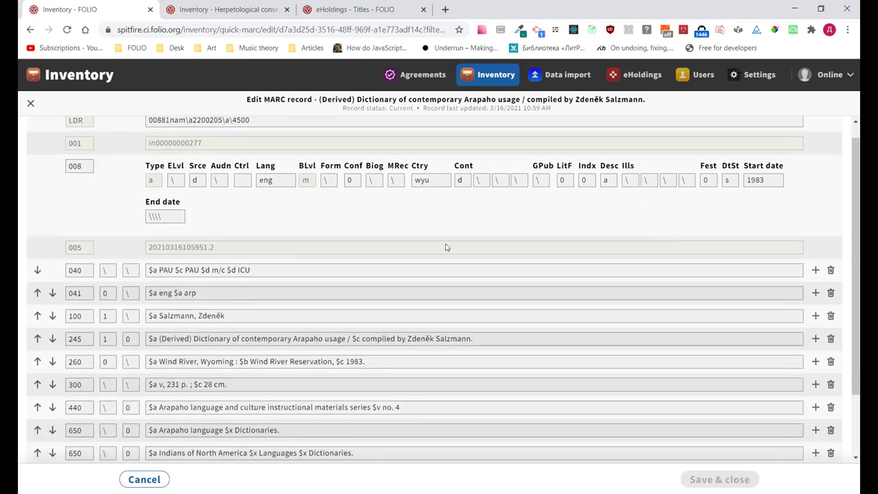
# - Delete the 040 and 041 fields from the derived MARC record, start saving, and cancel at the field deletion confirmation
pyautogui.scroll(-2, 445, 245)
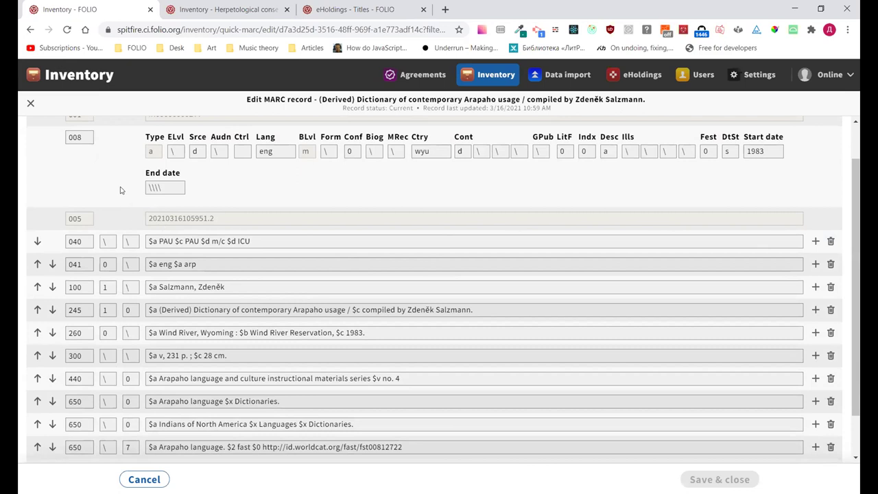
pyautogui.scroll(-2, 280, 236)
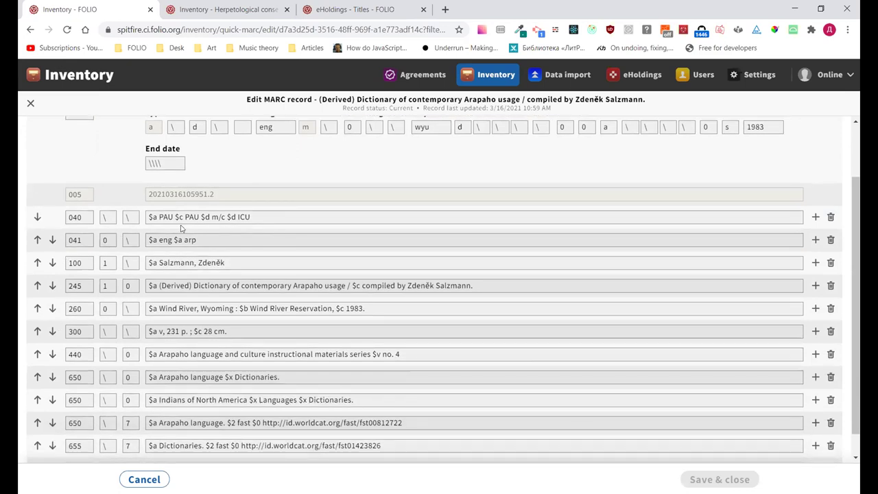
pyautogui.click(830, 217)
pyautogui.click(830, 216)
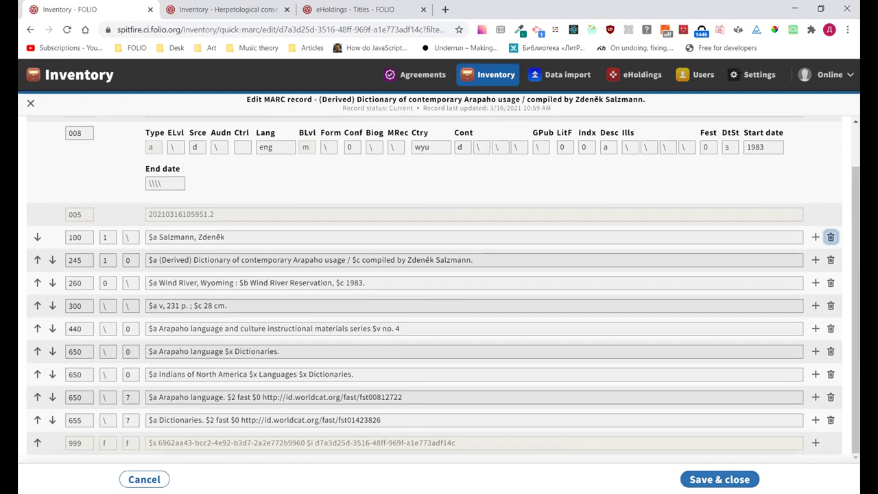
pyautogui.hotkey('ctrl', 's')
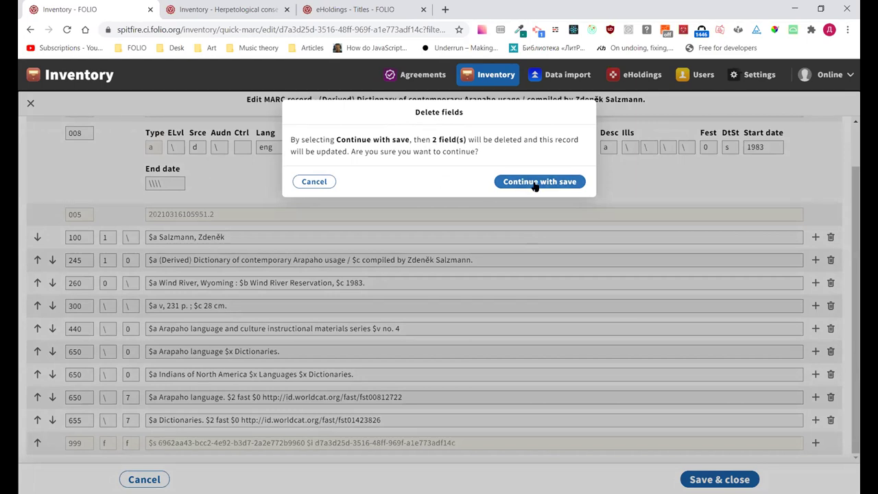
pyautogui.click(319, 181)
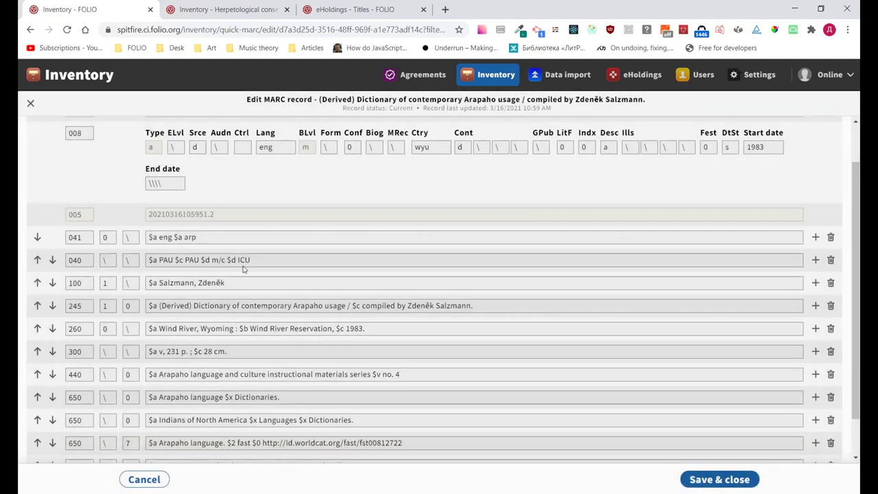
# - Add "123" to the end of the 245 field, delete the 040 field, start saving, and cancel the deletion confirmation
pyautogui.scroll(-1, 241, 269)
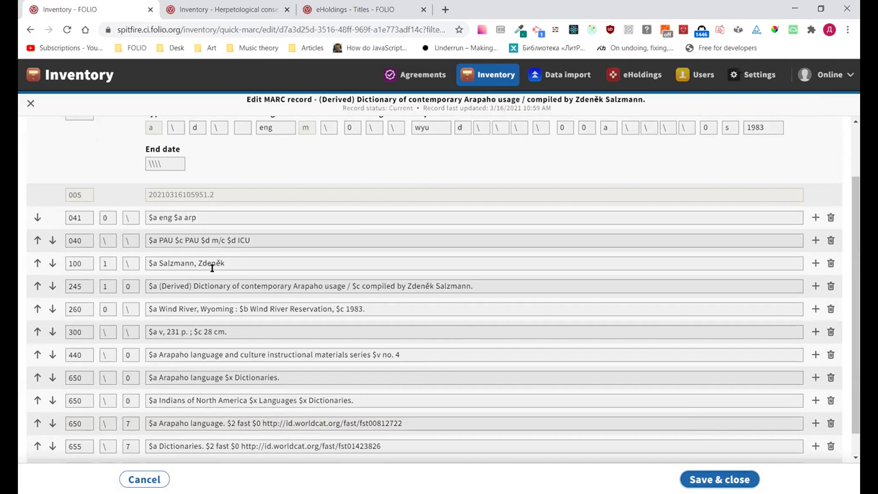
pyautogui.scroll(-1, 212, 268)
pyautogui.scroll(-1, 280, 288)
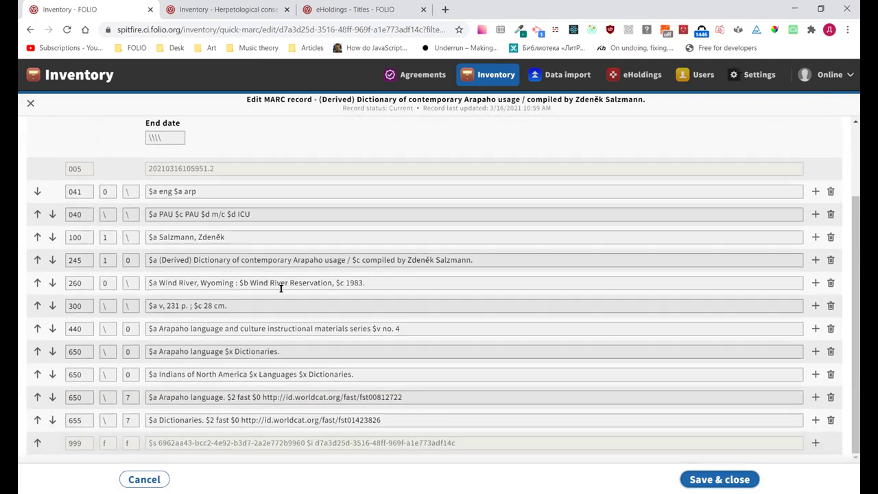
pyautogui.click(486, 261)
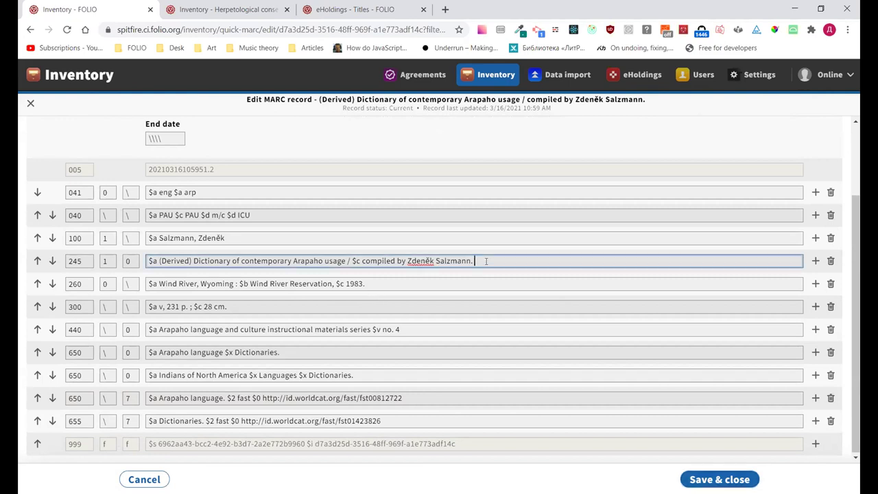
pyautogui.write('123')
pyautogui.click(832, 215)
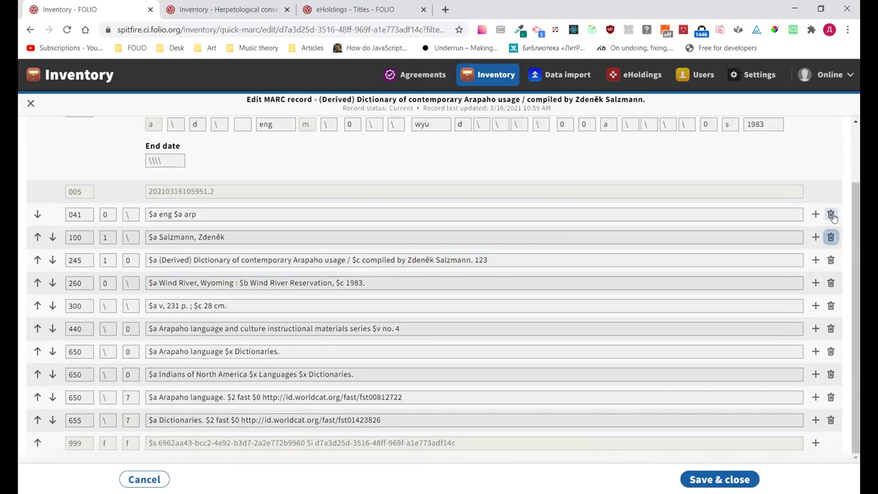
pyautogui.click(720, 479)
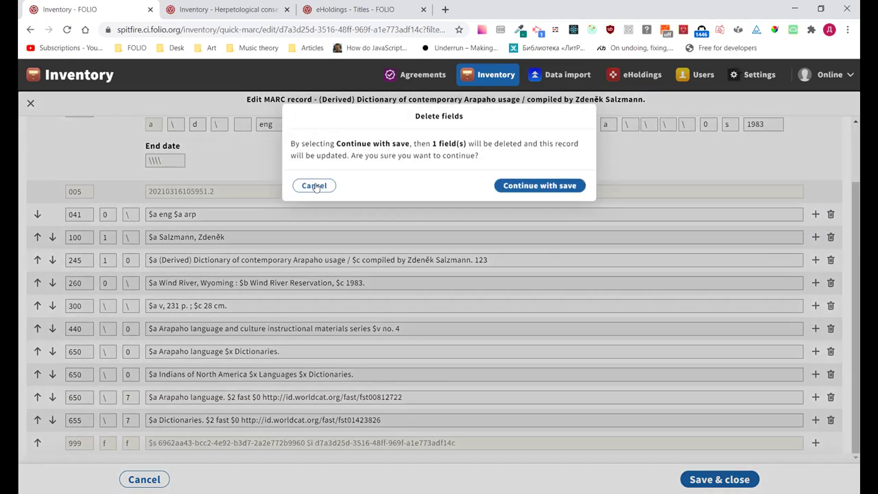
pyautogui.click(315, 193)
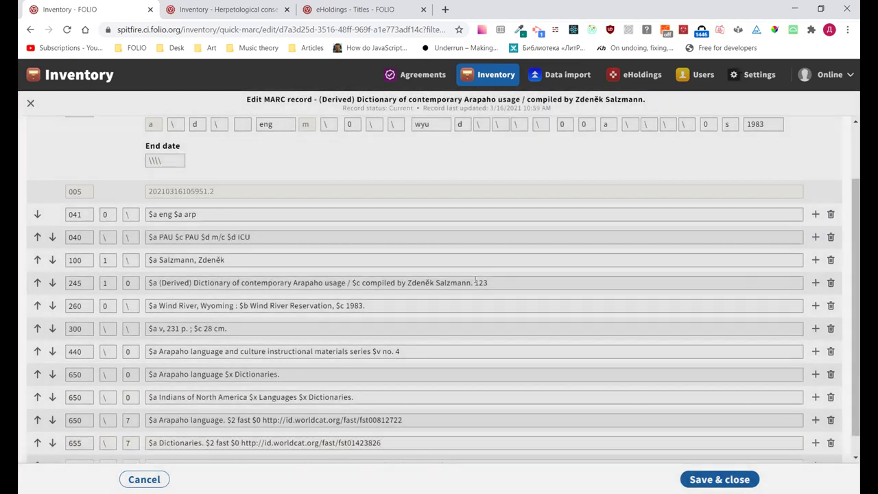
# - Check the 245 and 040 field contents, and close the MARC record without saving the changes
pyautogui.doubleClick(504, 283)
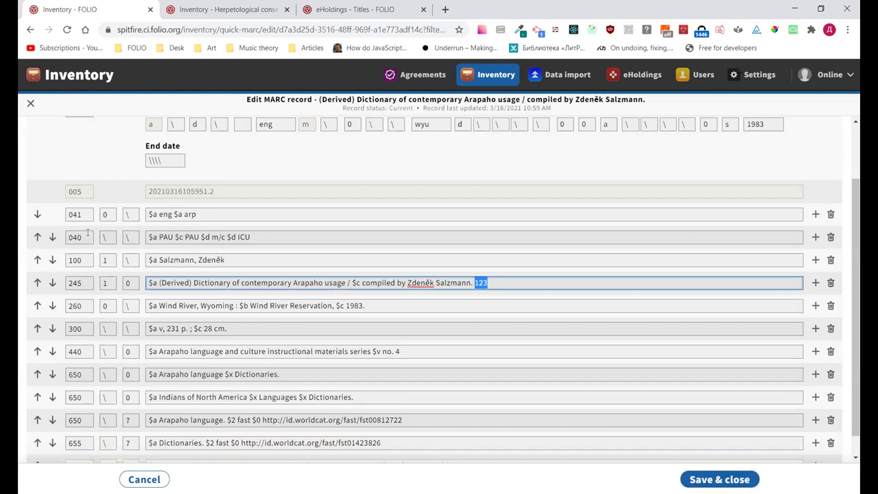
pyautogui.click(262, 236)
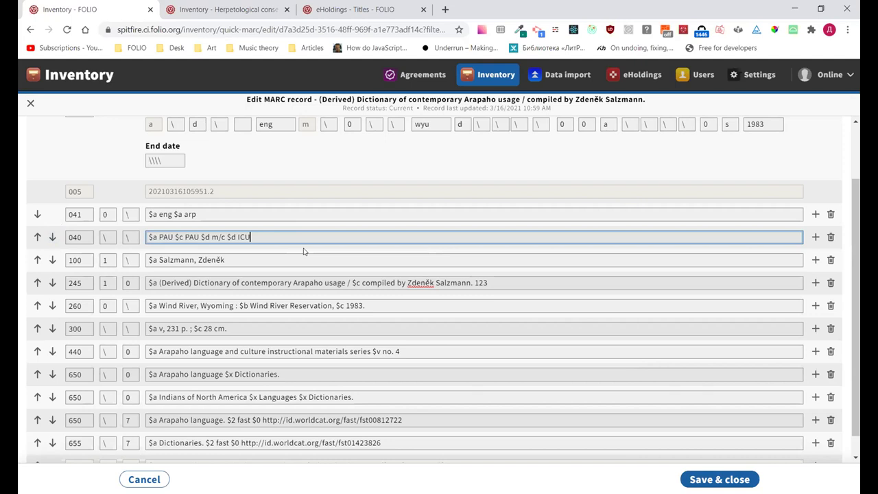
pyautogui.click(30, 103)
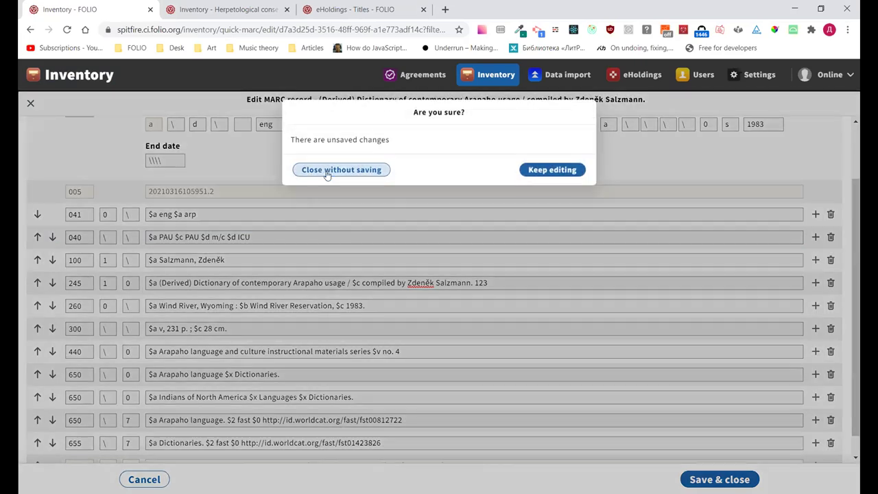
pyautogui.click(326, 173)
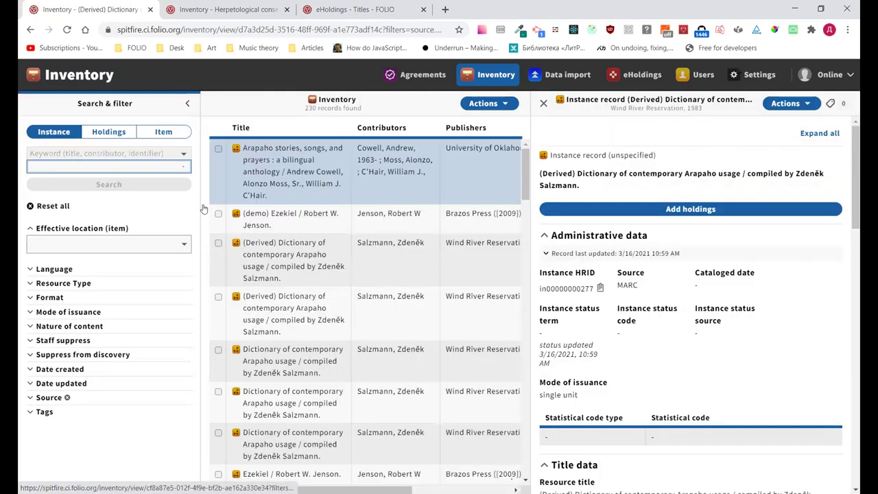
# - Reload the Inventory page and look through the refreshed list of MARC instances
pyautogui.click(66, 31)
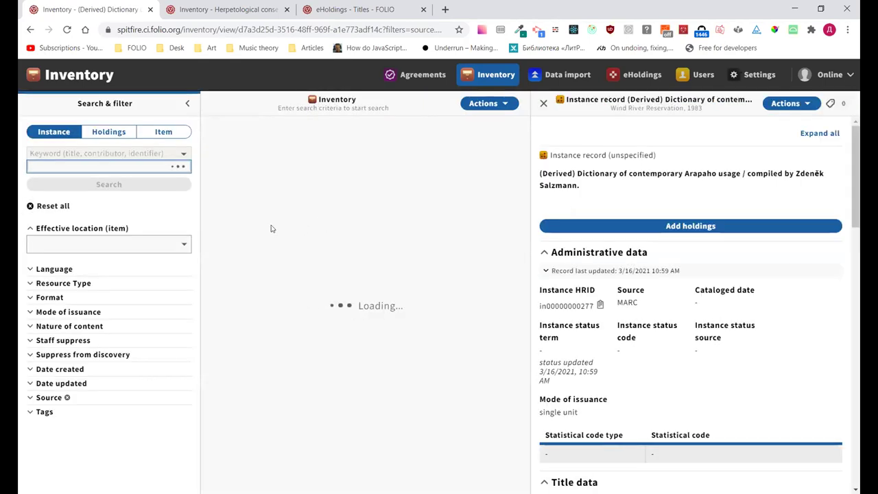
pyautogui.scroll(-2, 317, 299)
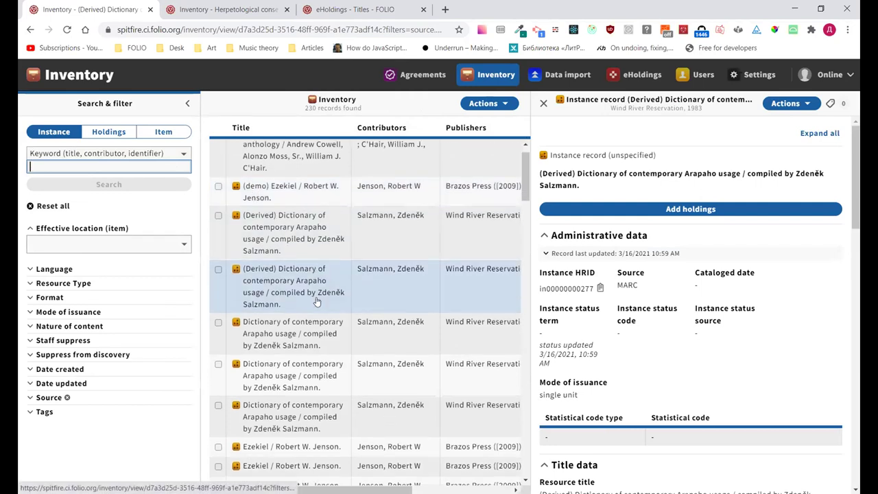
pyautogui.scroll(-2, 318, 301)
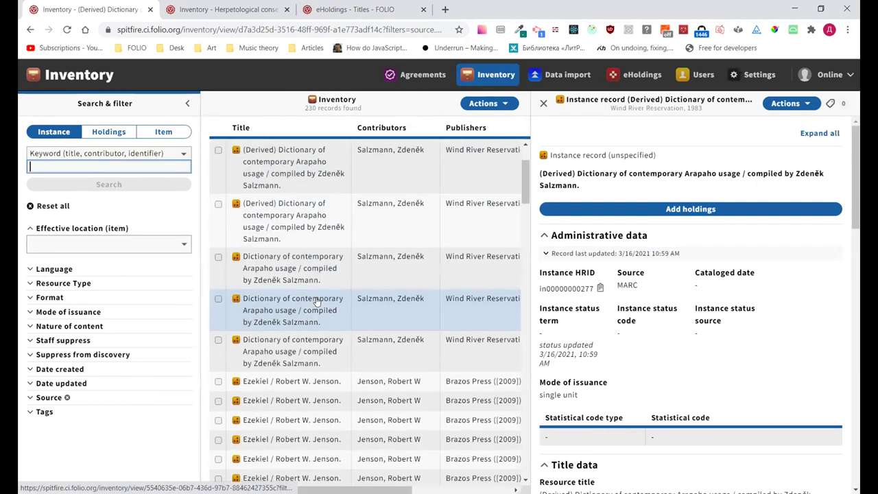
pyautogui.scroll(4, 268, 208)
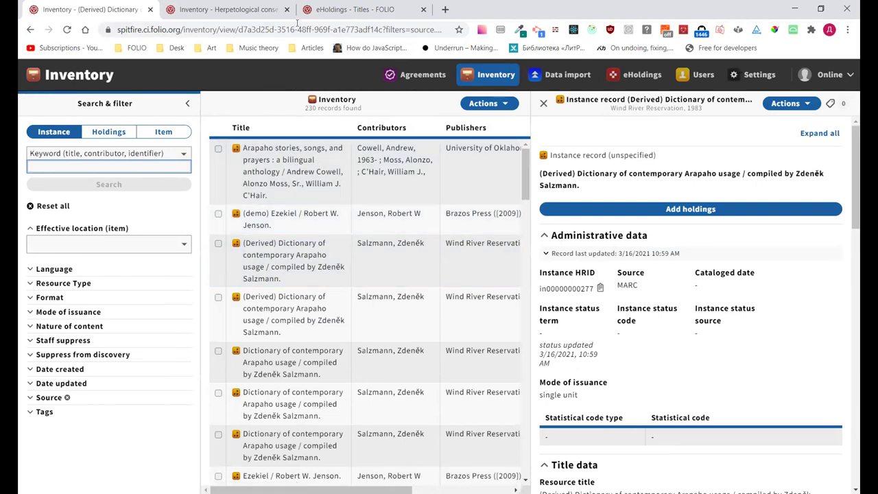
# - Switch to eHoldings, open the form for a new custom title, and close it without entering anything
pyautogui.click(332, 7)
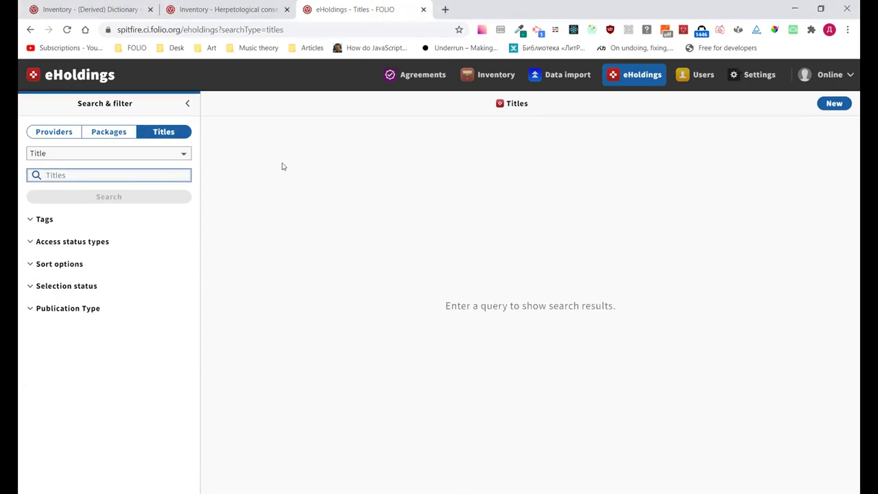
pyautogui.hotkey('alt', 'n')
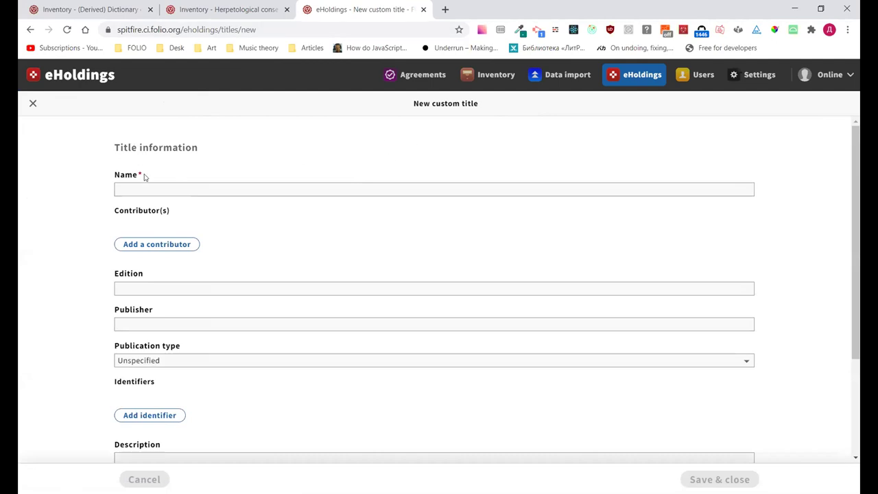
pyautogui.click(32, 103)
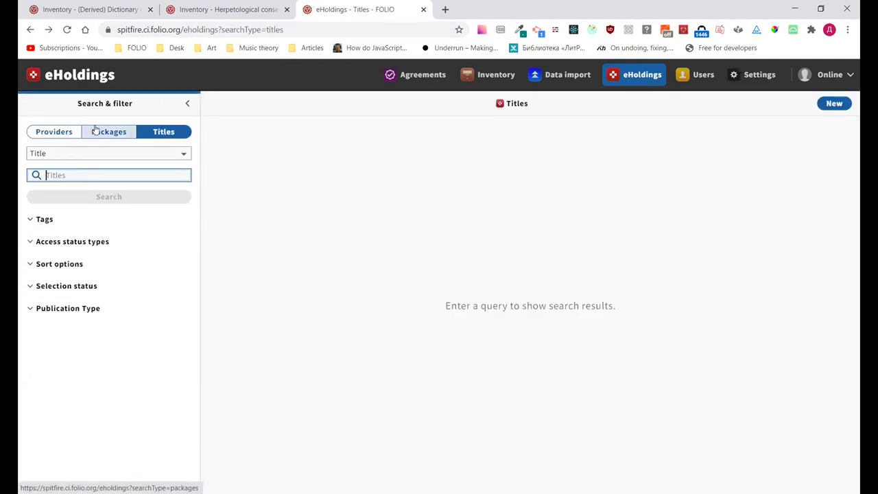
# - Go to the eHoldings package search, open the form for a new custom package, and close it again
pyautogui.click(108, 131)
pyautogui.hotkey('alt', 'n')
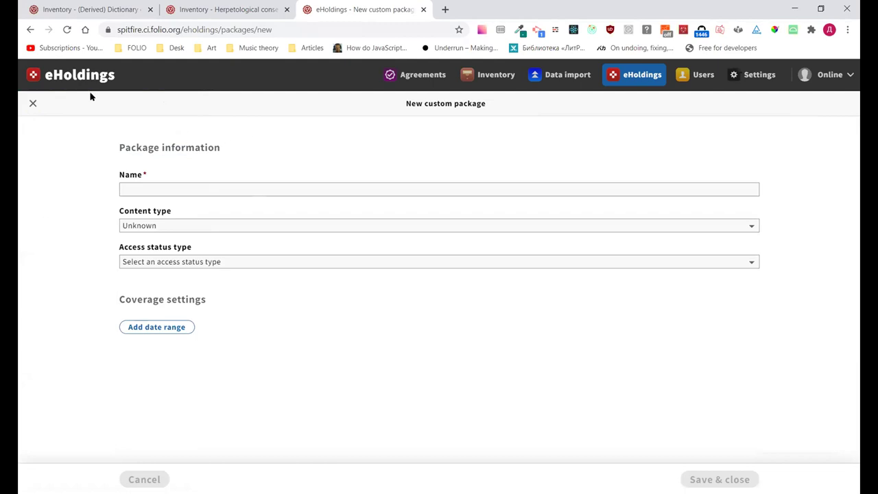
pyautogui.click(31, 104)
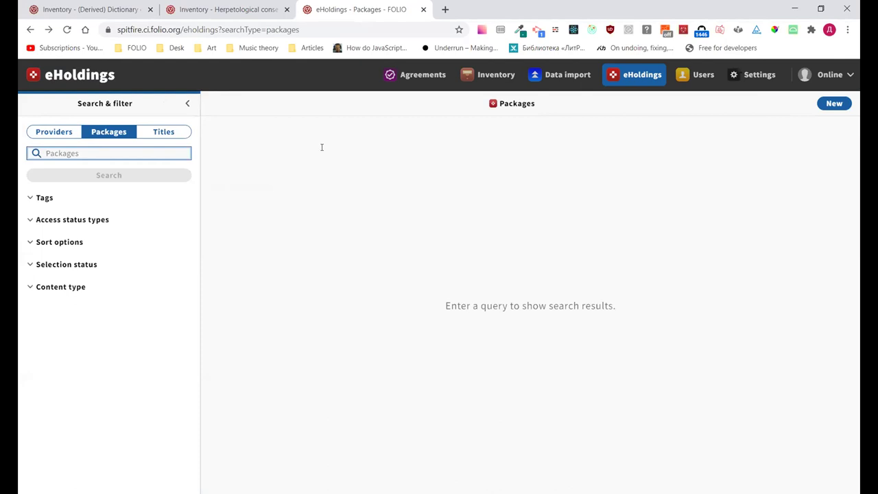
# - Search the eHoldings packages for "ebsco" and open the EBSCO Biotechnology Collection: India package
pyautogui.hotkey('alt', 'Tab')
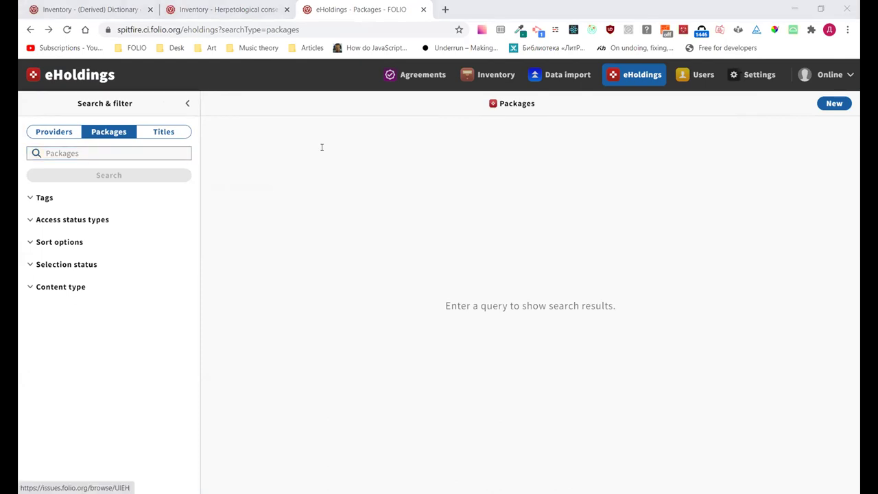
pyautogui.hotkey('alt', 'Tab')
pyautogui.write('ebsco')
pyautogui.press('Return')
pyautogui.click(291, 142)
pyautogui.scroll(-1, 66, 255)
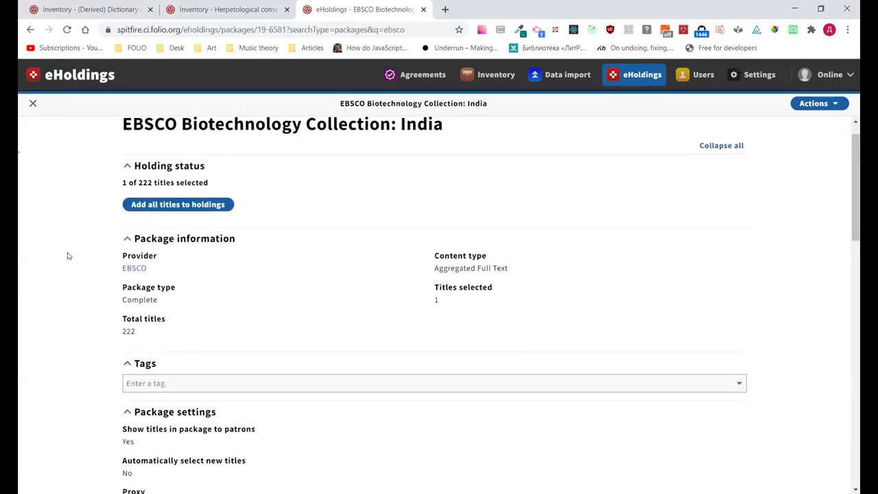
# - Collapse all sections of the package record and expand them again
pyautogui.scroll(1, 122, 214)
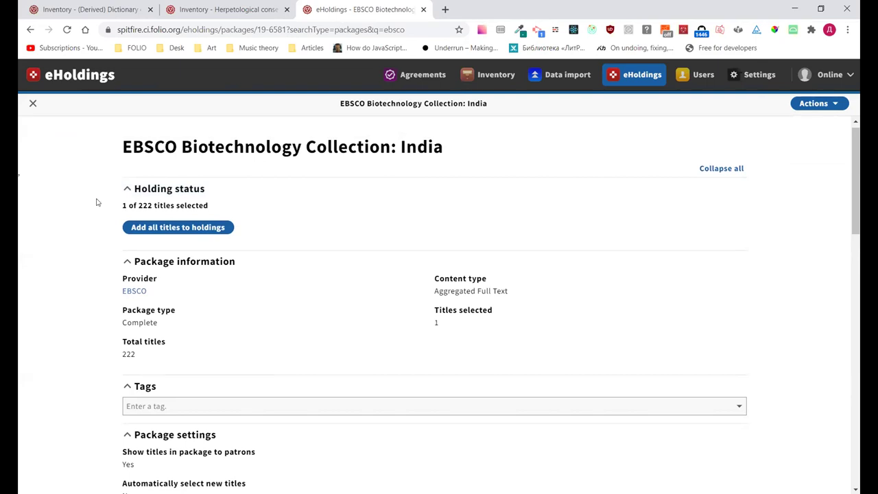
pyautogui.hotkey('ctrl', 'alt', 'g')
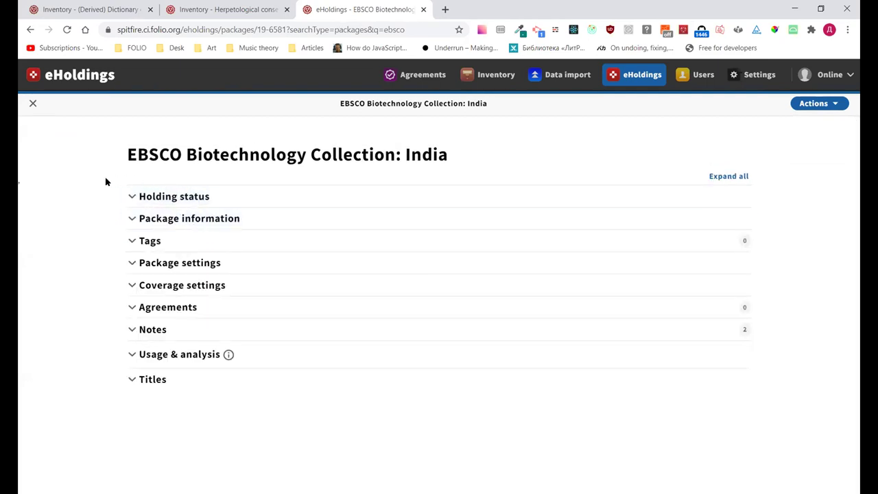
pyautogui.hotkey('ctrl', 'alt', 'b')
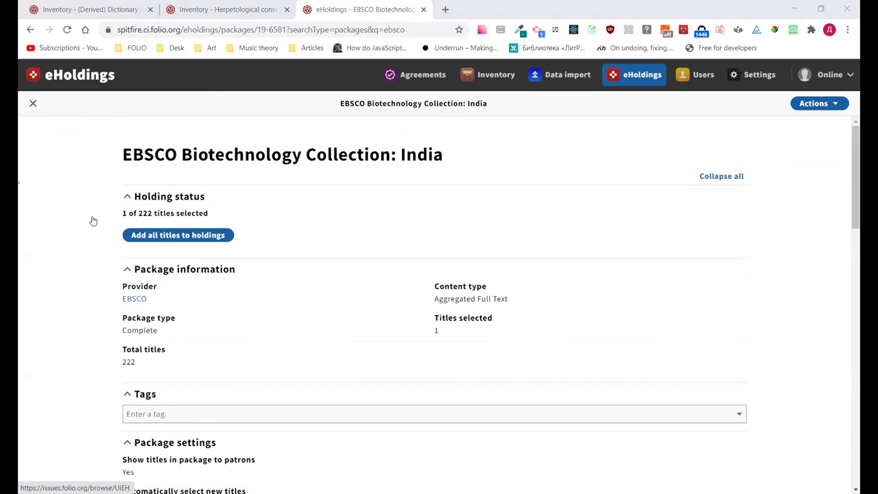
# - Open the package for editing, view its package and coverage settings, and close the editor without changes
pyautogui.click(128, 235)
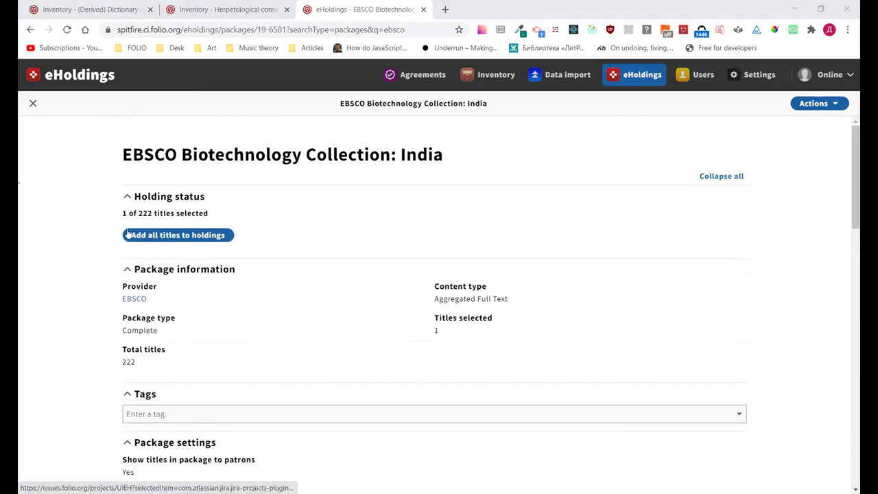
pyautogui.click(127, 234)
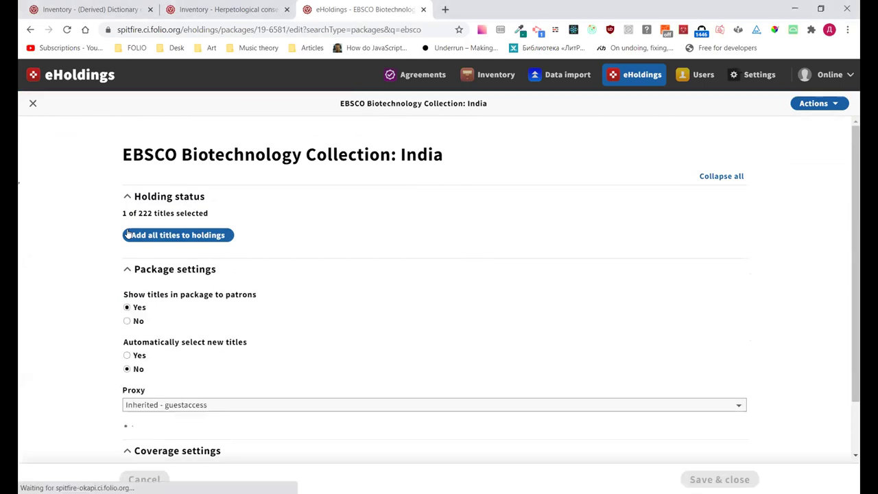
pyautogui.scroll(-1, 206, 274)
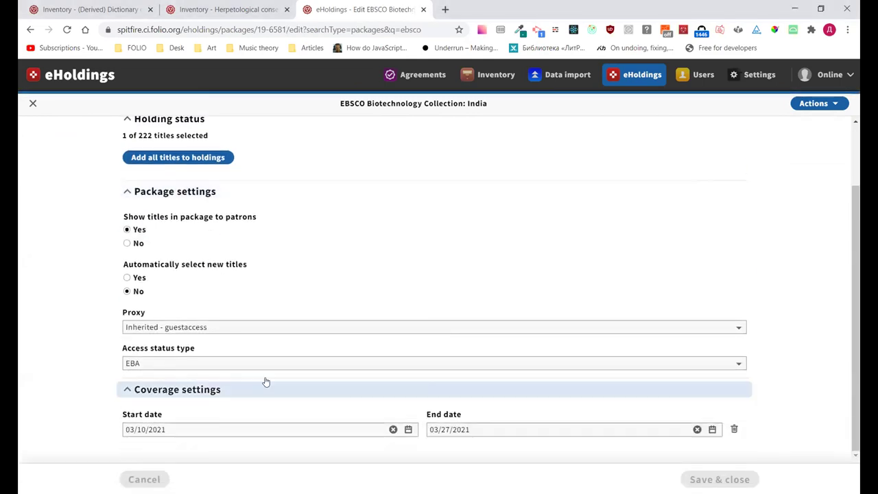
pyautogui.click(32, 103)
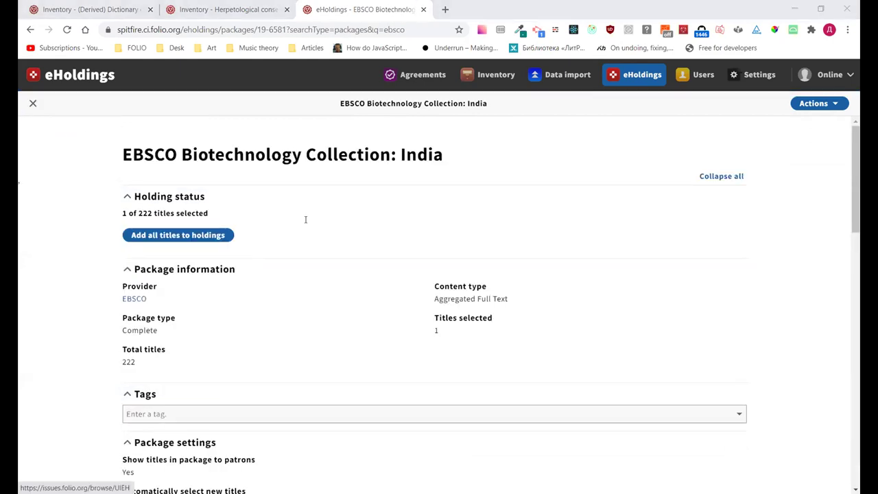
# - Edit the EBSCO Biotechnology Collection: India package, set its access status type to Cancellation, and save it
pyautogui.click(298, 233)
pyautogui.hotkey('ctrl', 'alt', 'e')
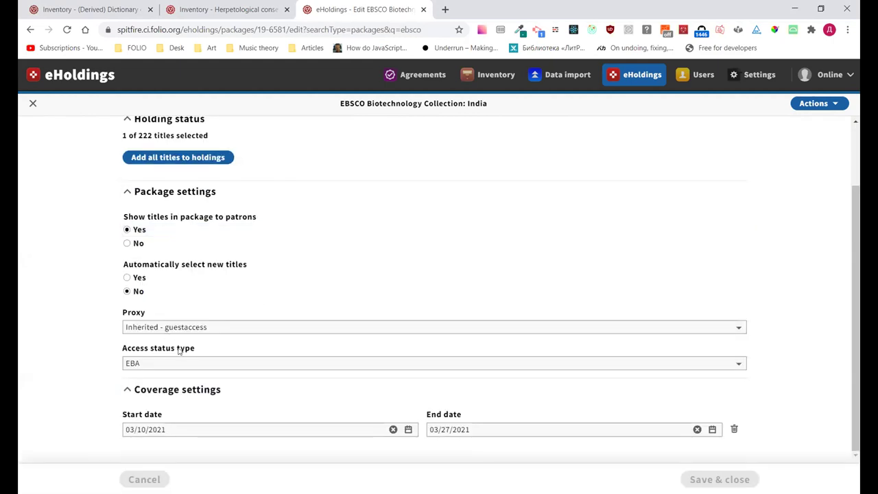
pyautogui.click(188, 362)
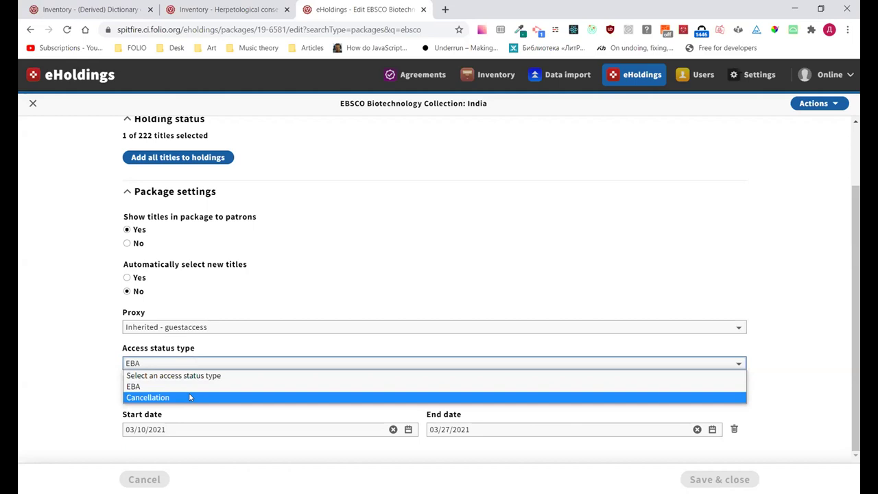
pyautogui.click(190, 397)
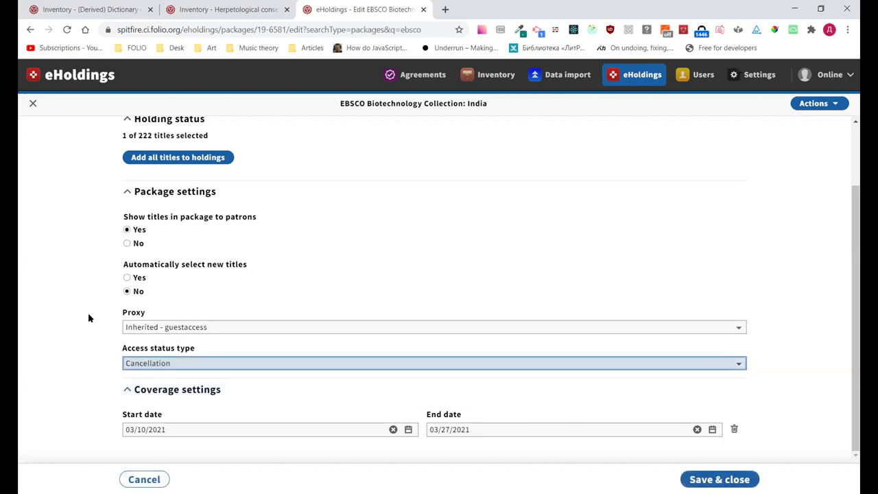
pyautogui.hotkey('ctrl', 's')
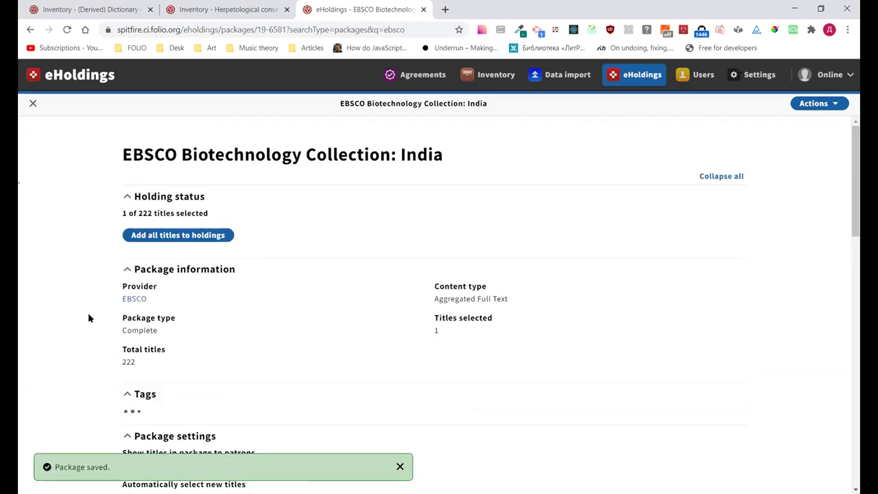
pyautogui.scroll(-2, 98, 298)
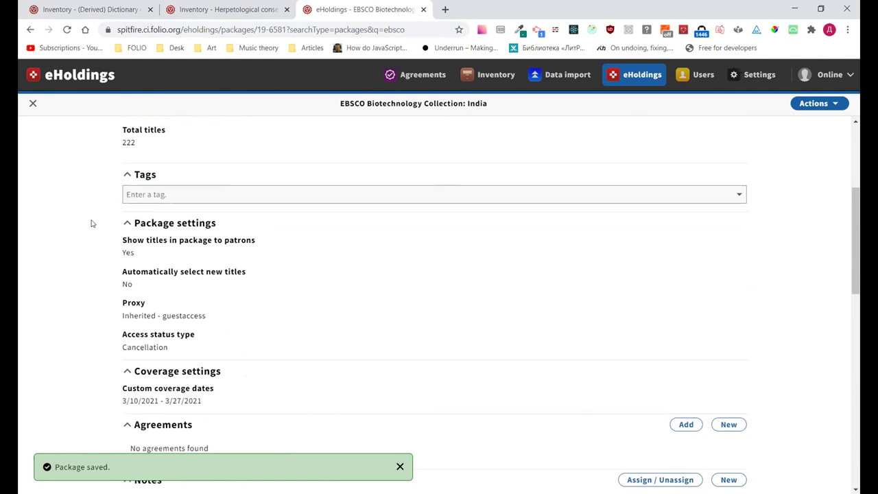
pyautogui.scroll(4, 94, 224)
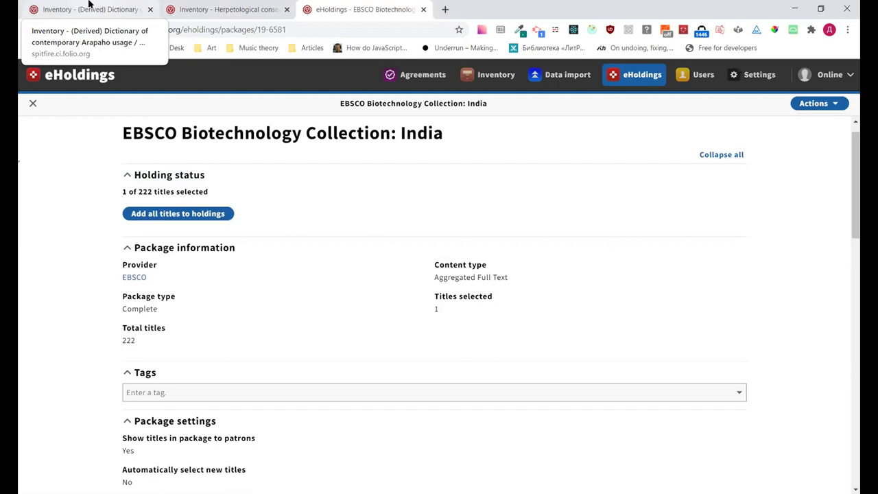
# - Go back to the Inventory page with the derived dictionary record, reload it, and look through the instance results
pyautogui.click(89, 8)
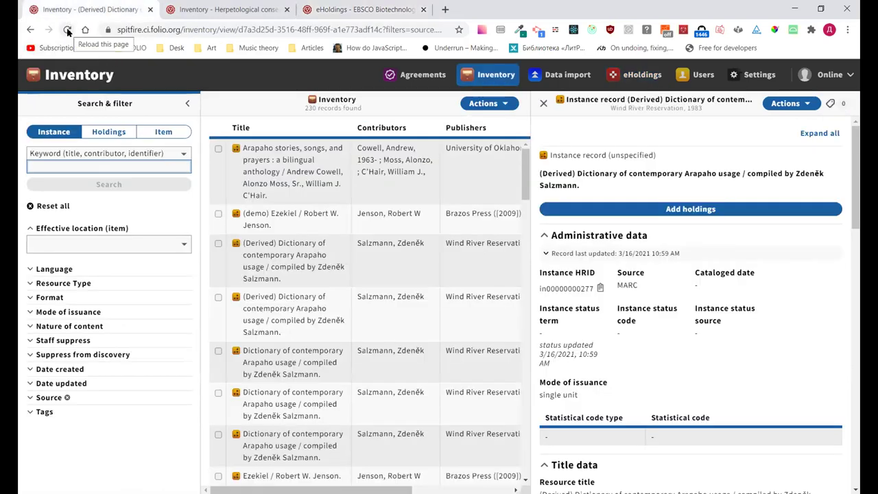
pyautogui.click(67, 30)
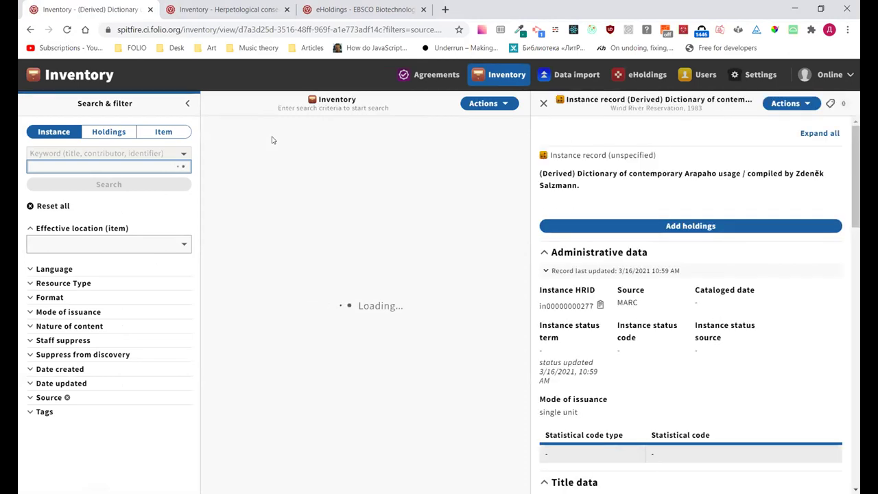
pyautogui.click(304, 278)
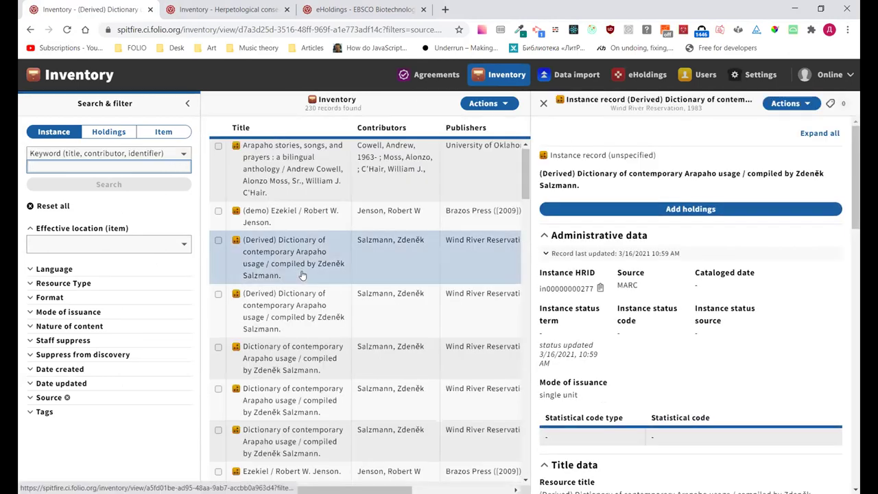
pyautogui.scroll(-2, 304, 277)
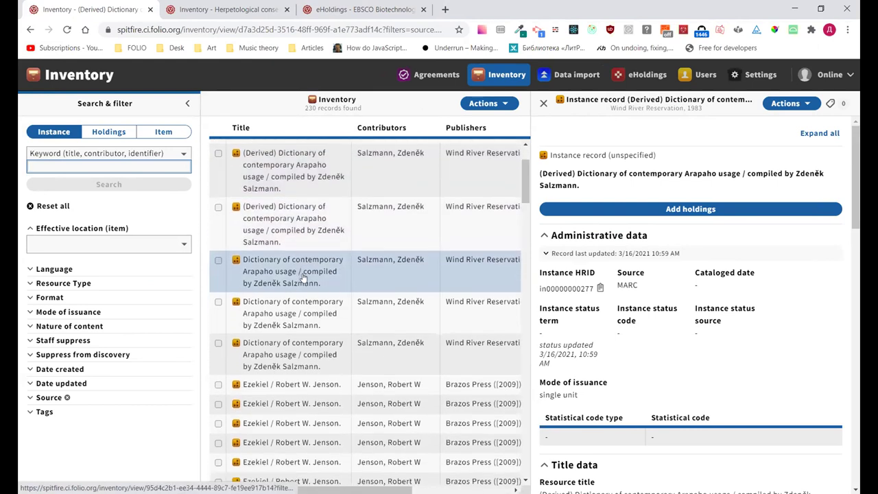
pyautogui.scroll(2, 303, 281)
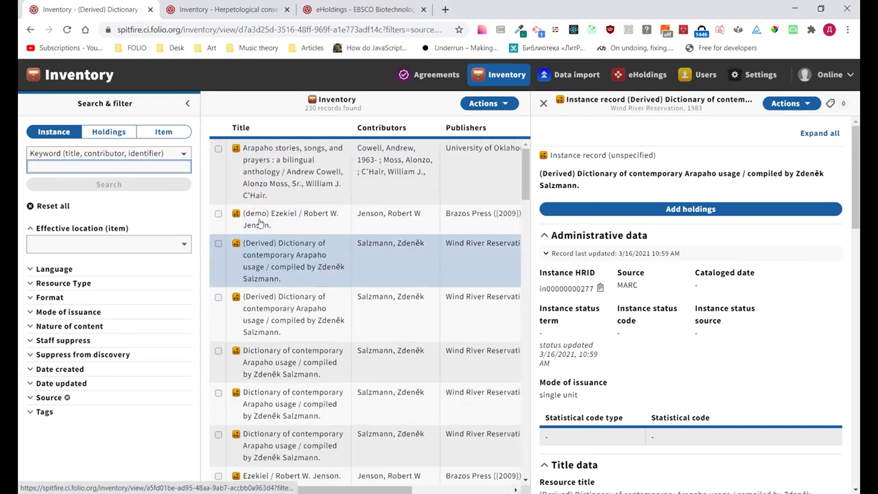
pyautogui.click(310, 230)
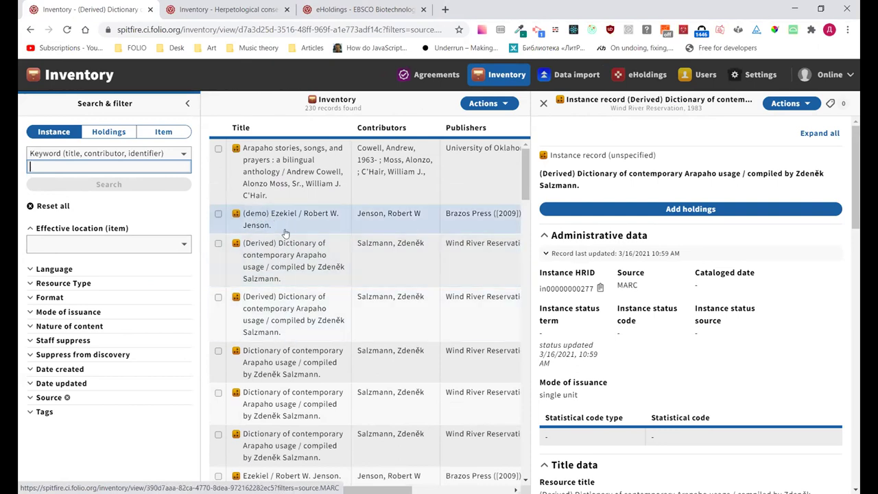
pyautogui.scroll(-2, 287, 235)
pyautogui.scroll(2, 287, 234)
# - Reload the Inventory page again and review the results down to the Herpetological conservation and biology records
pyautogui.click(68, 30)
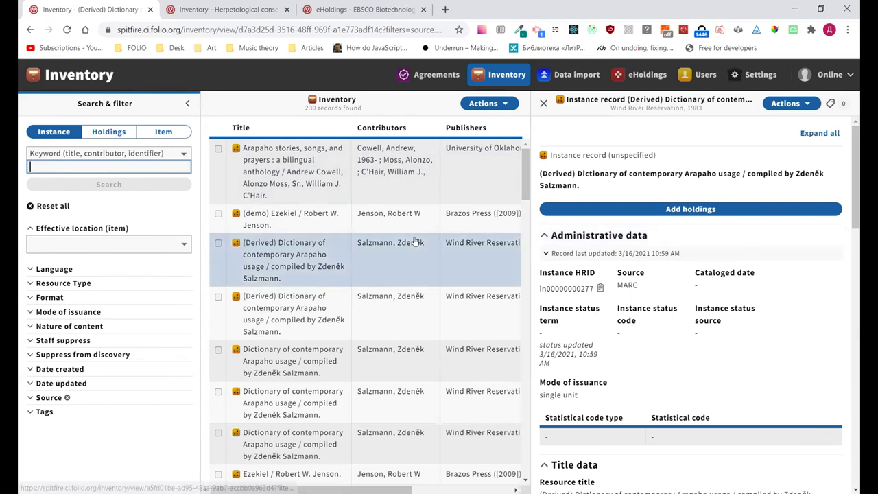
pyautogui.scroll(-10, 308, 336)
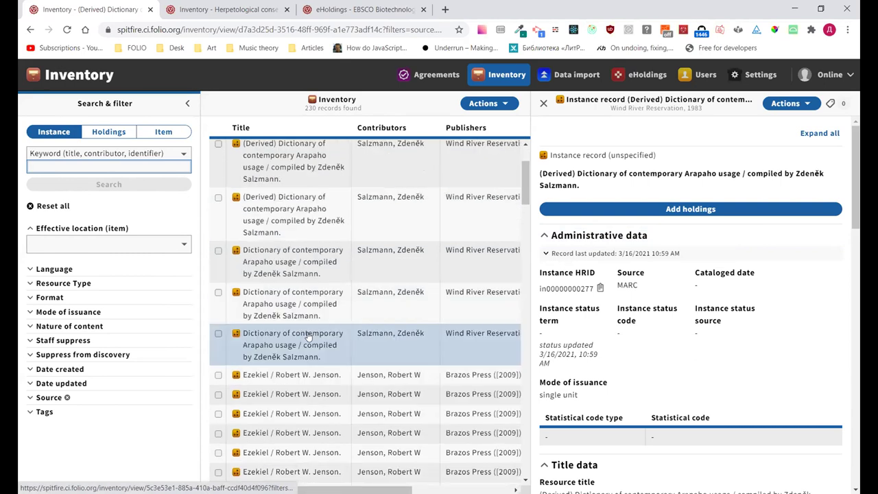
pyautogui.scroll(-10, 308, 337)
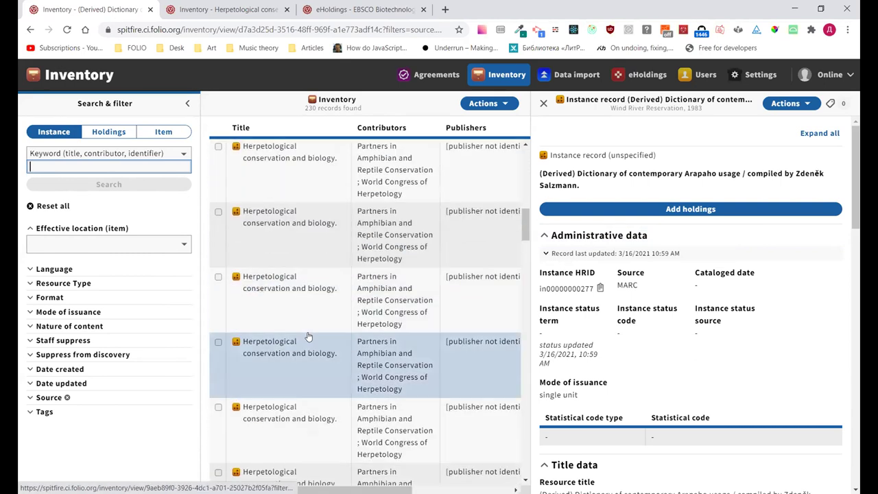
pyautogui.scroll(10, 308, 336)
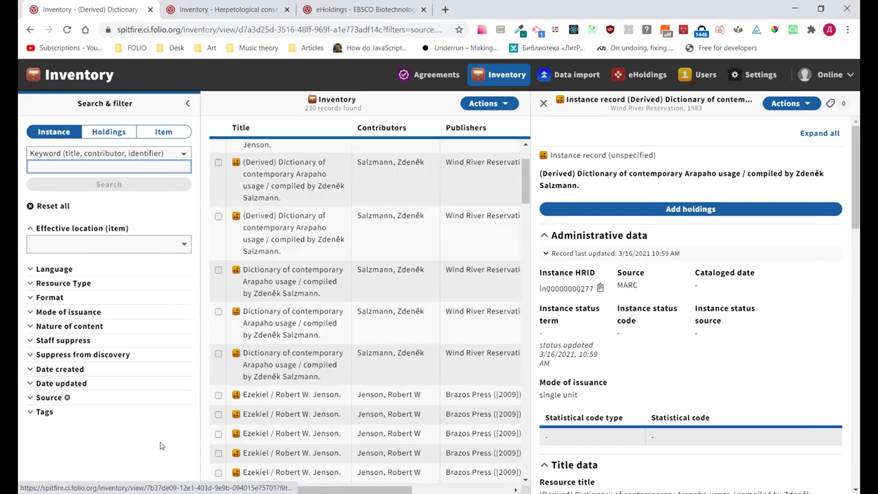
pyautogui.scroll(3, 317, 270)
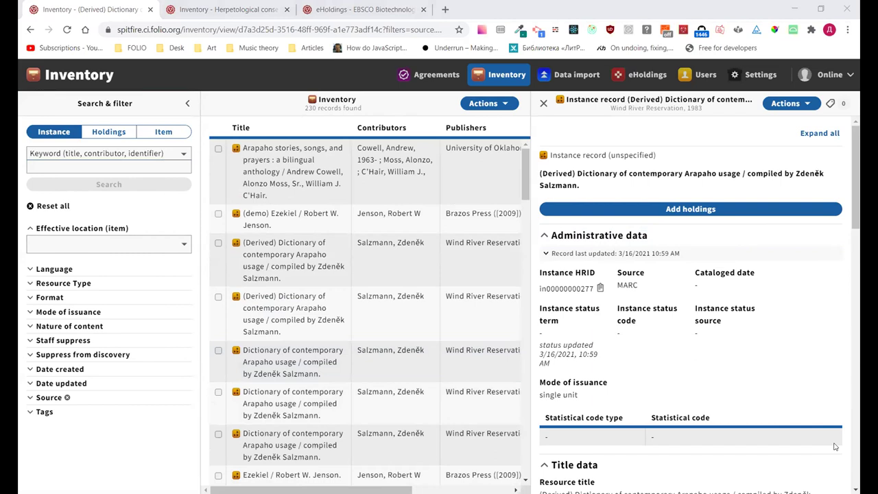
pyautogui.click(66, 31)
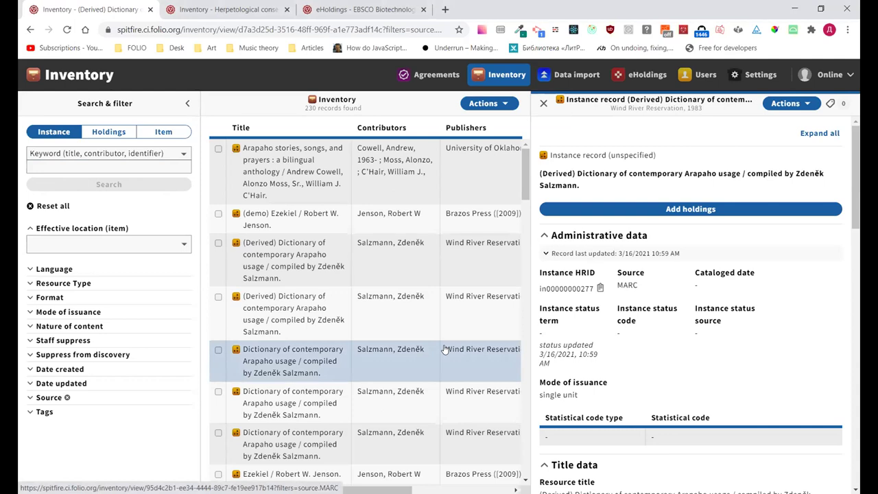
pyautogui.click(67, 30)
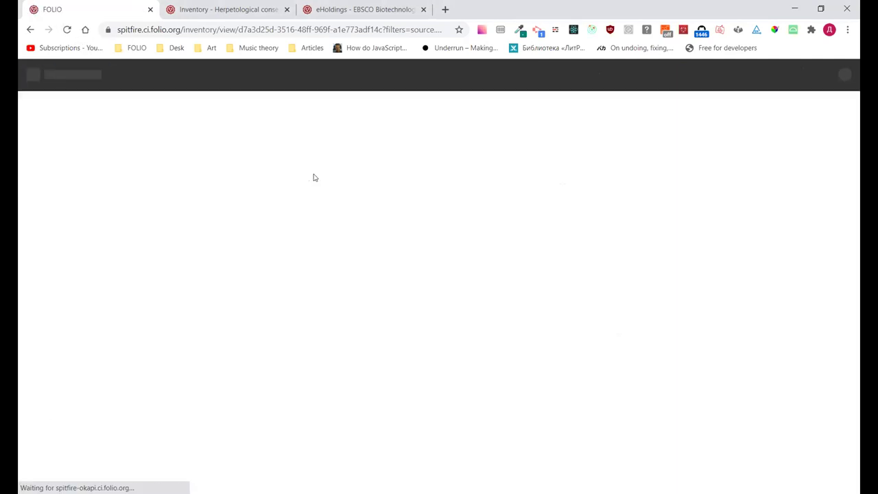
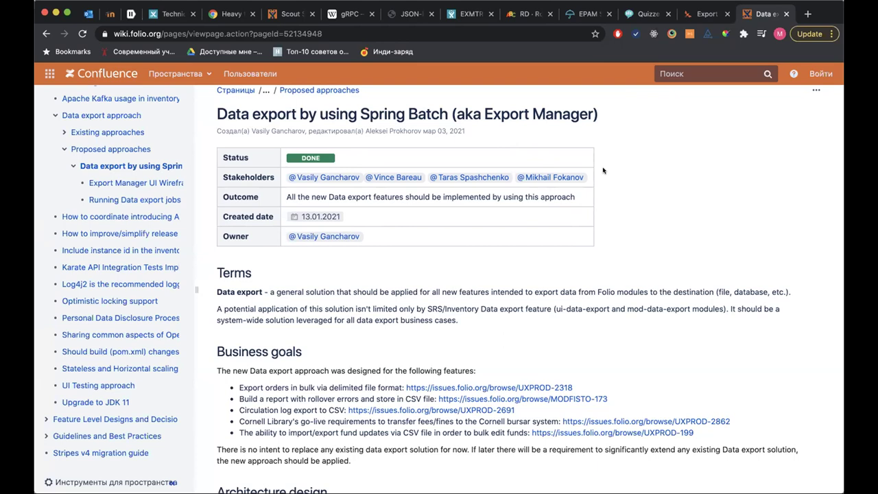
# - Switch from the Spring Batch data export wiki page to Export manager and view its list of export jobs
pyautogui.scroll(1, 603, 170)
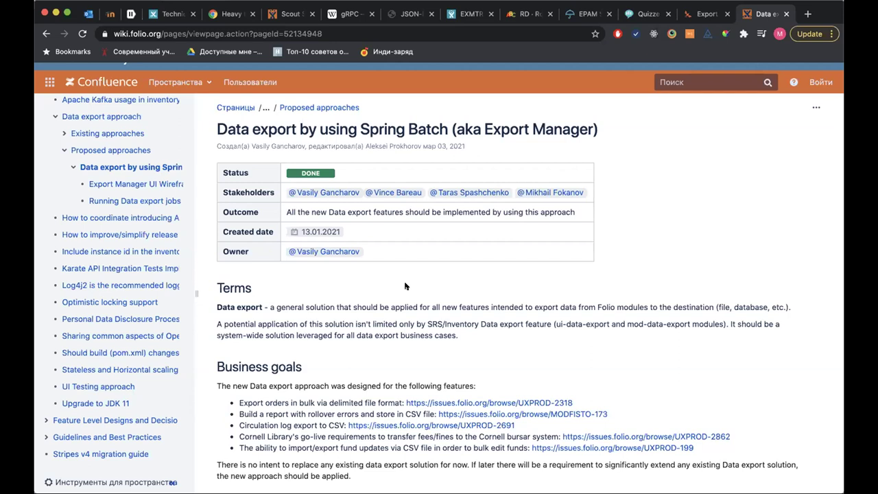
pyautogui.moveTo(686, 14)
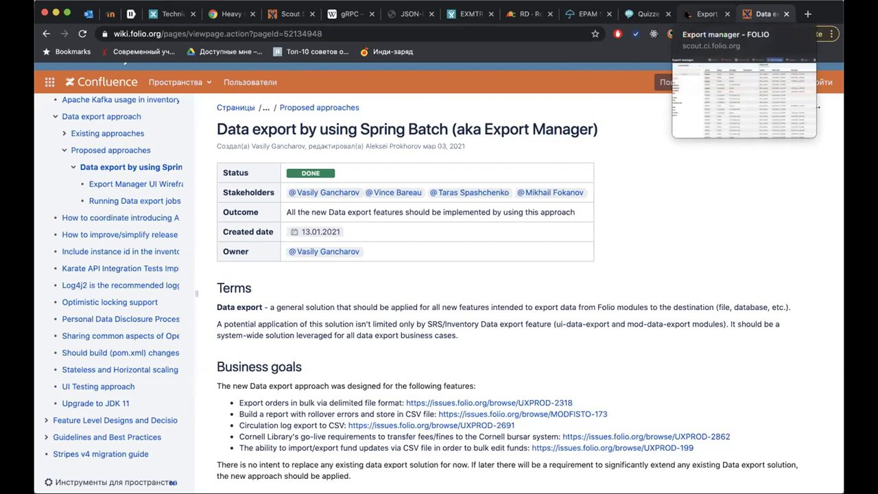
pyautogui.click(685, 14)
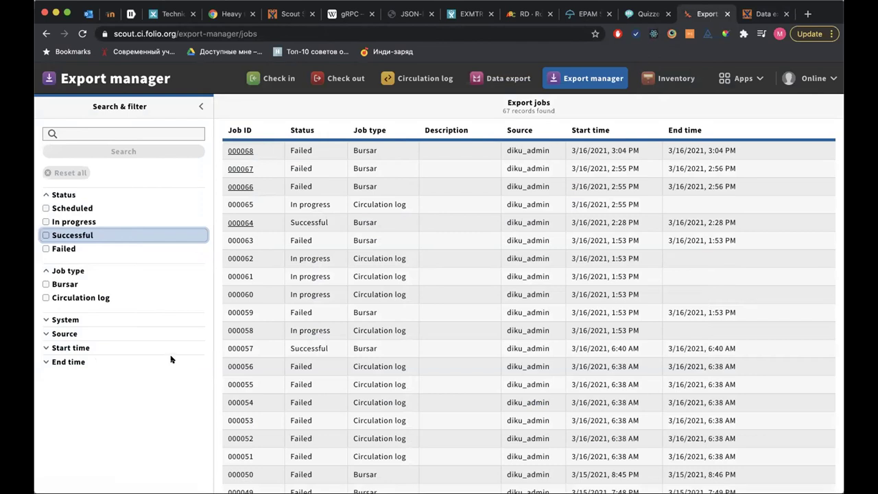
pyautogui.click(427, 114)
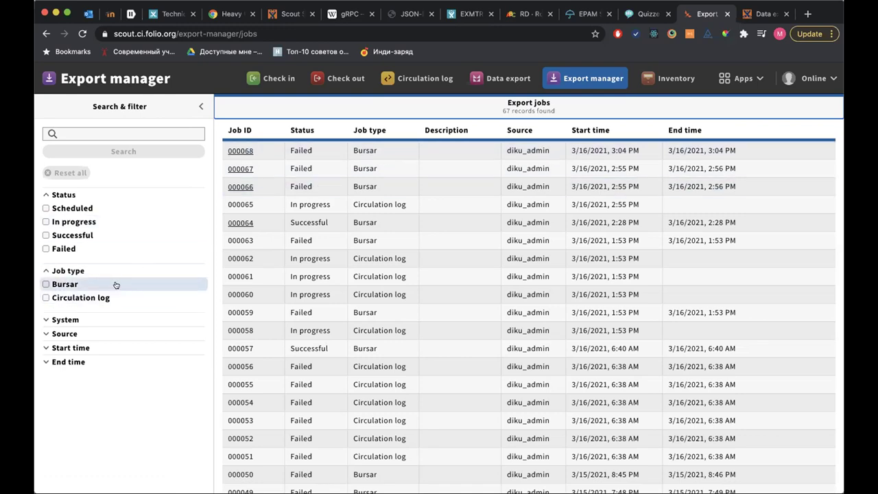
pyautogui.click(96, 401)
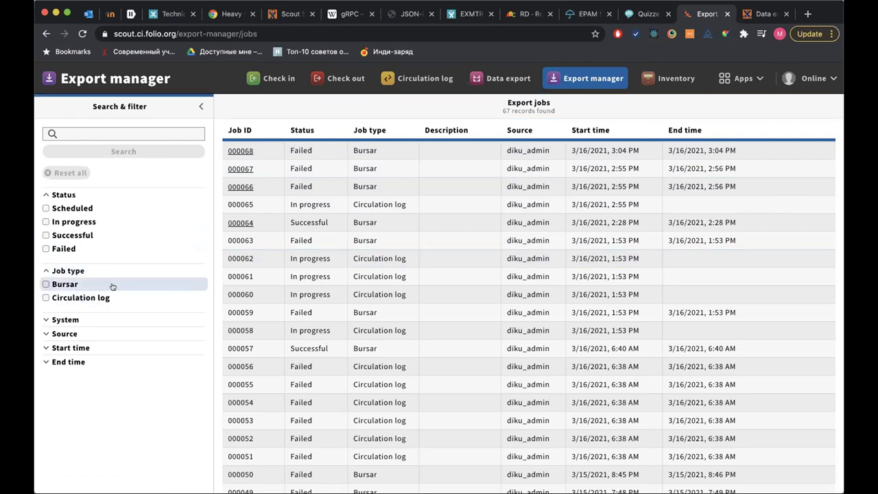
# - Try the Bursar and Circulation log job type filters and the Scheduled status filter, clearing each one again
pyautogui.click(112, 286)
pyautogui.click(100, 288)
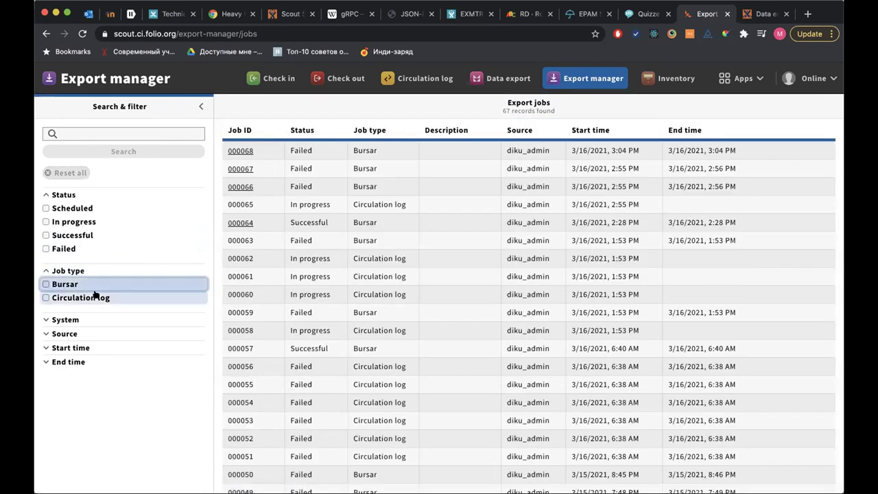
pyautogui.click(96, 295)
pyautogui.click(94, 295)
pyautogui.click(109, 209)
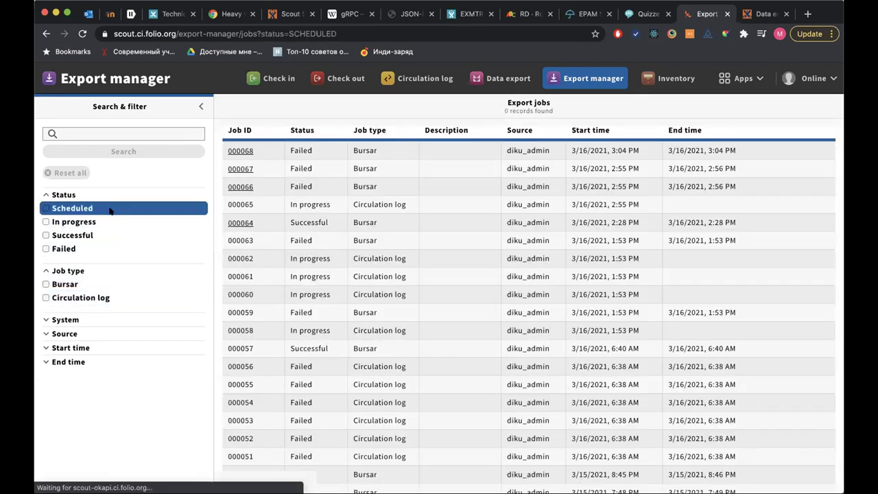
pyautogui.click(107, 209)
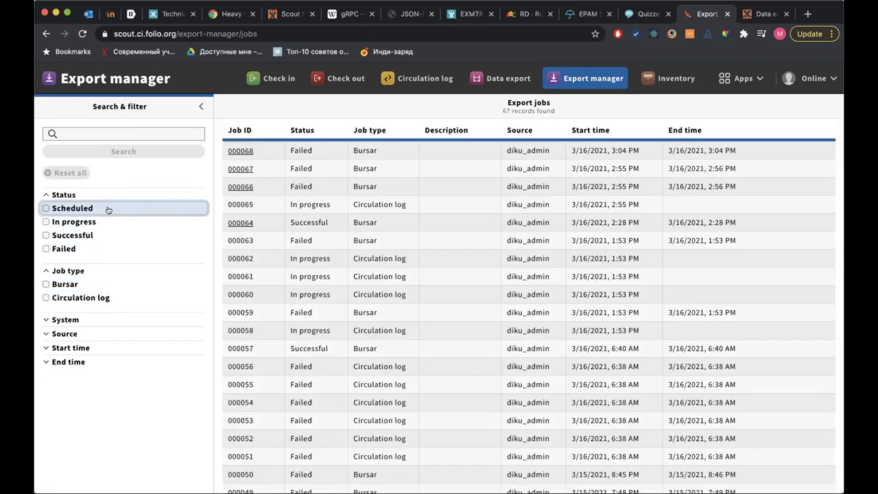
# - Expand and collapse the System, Start time and End time filters to view their options
pyautogui.click(102, 319)
pyautogui.click(102, 319)
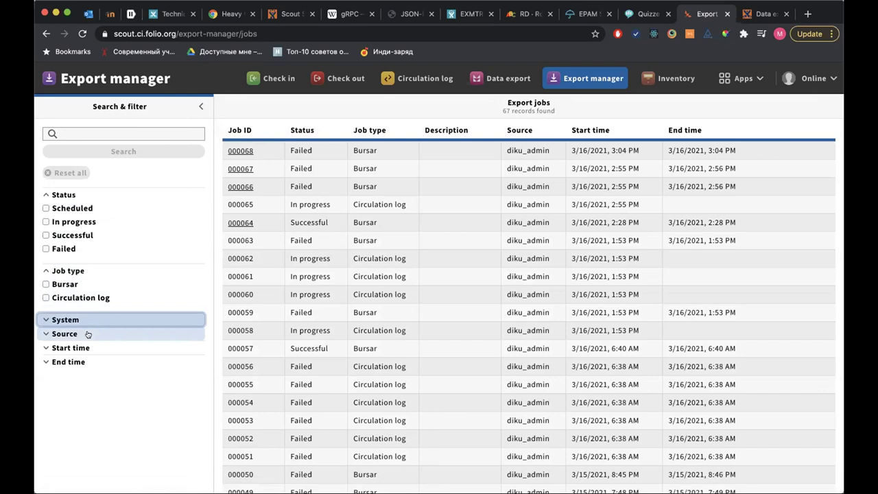
pyautogui.click(96, 344)
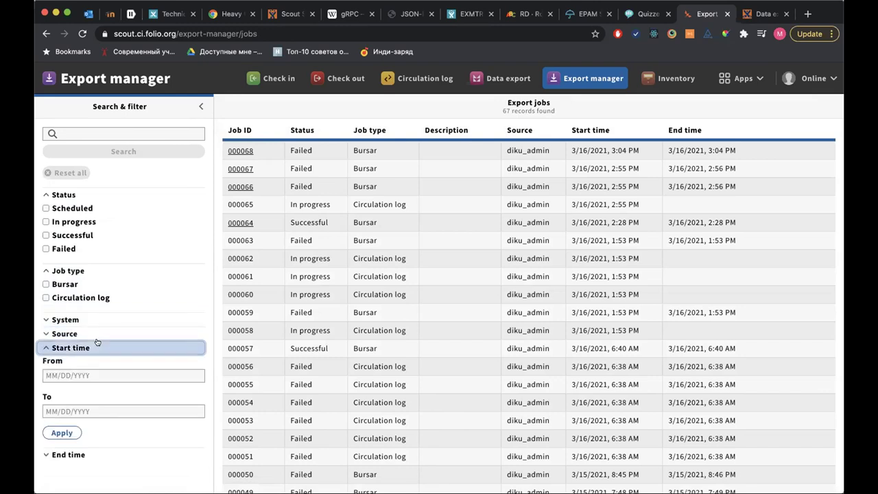
pyautogui.click(97, 344)
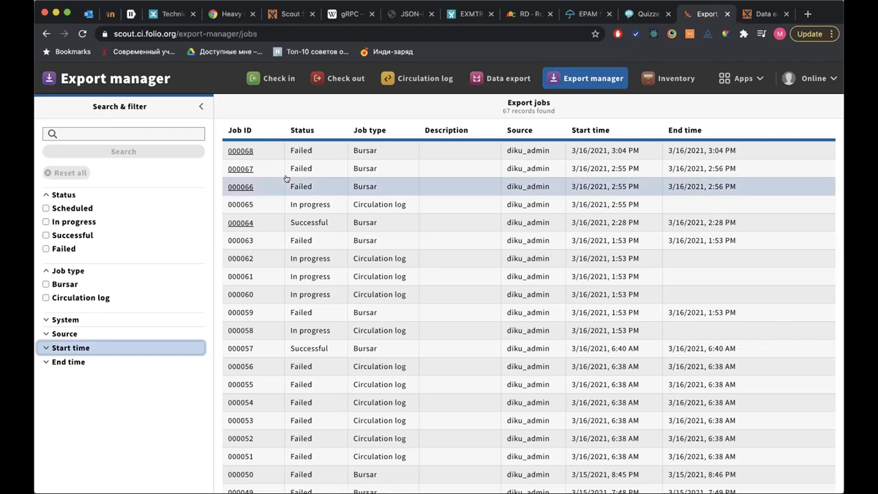
pyautogui.click(71, 363)
pyautogui.click(72, 365)
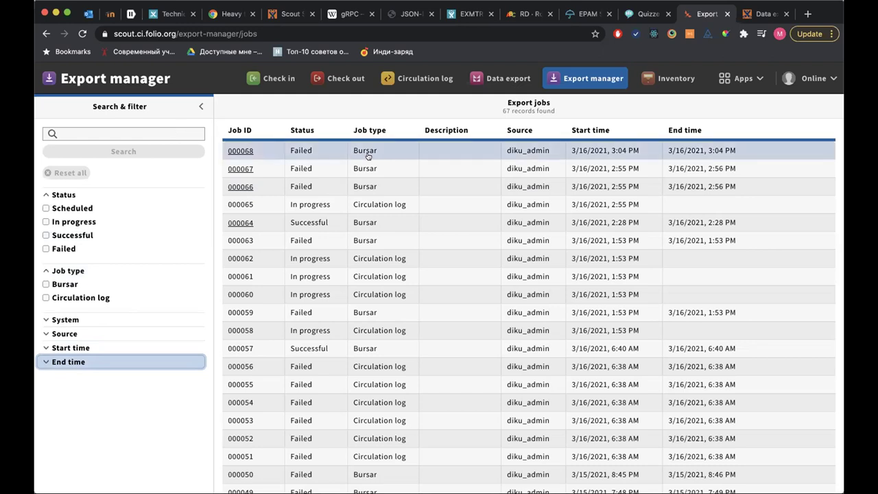
# - View and close the details of failed export job 000068, and download the output files of successful Bursar job 000064
pyautogui.click(416, 153)
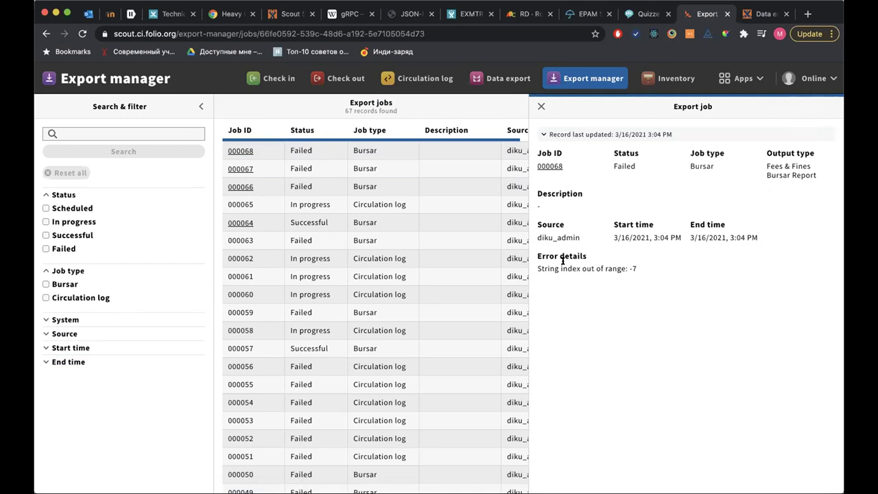
pyautogui.click(541, 107)
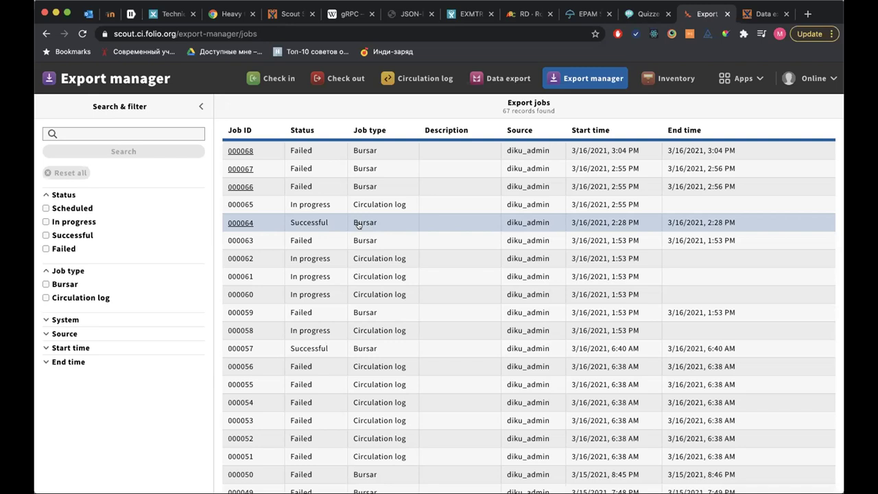
pyautogui.click(240, 222)
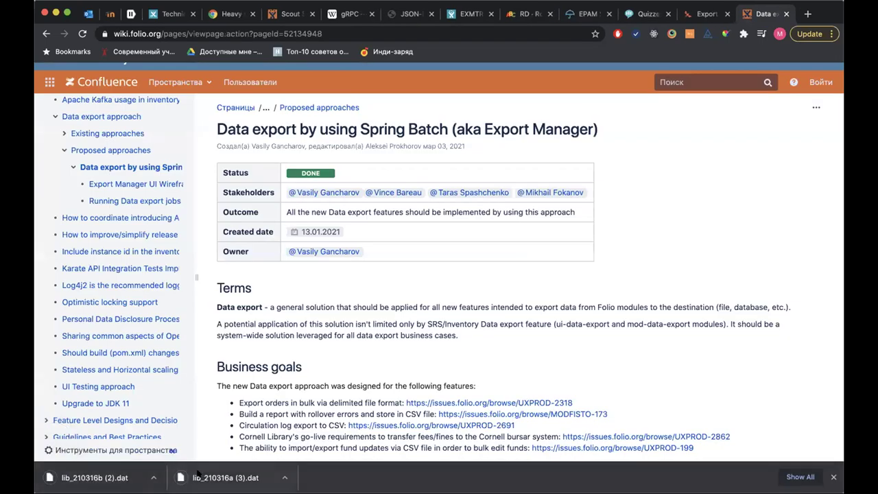
# - Return to Export manager from the wiki page, and view and close the details of successful Bursar job 000064
pyautogui.click(698, 14)
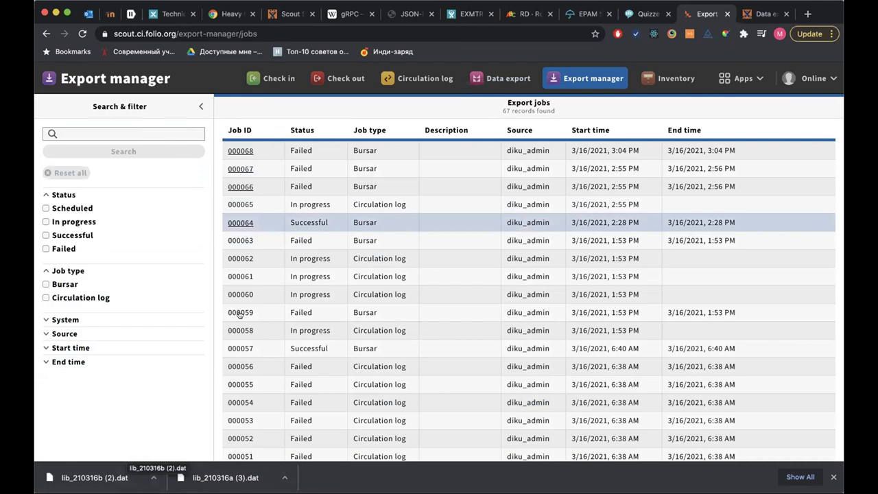
pyautogui.click(393, 215)
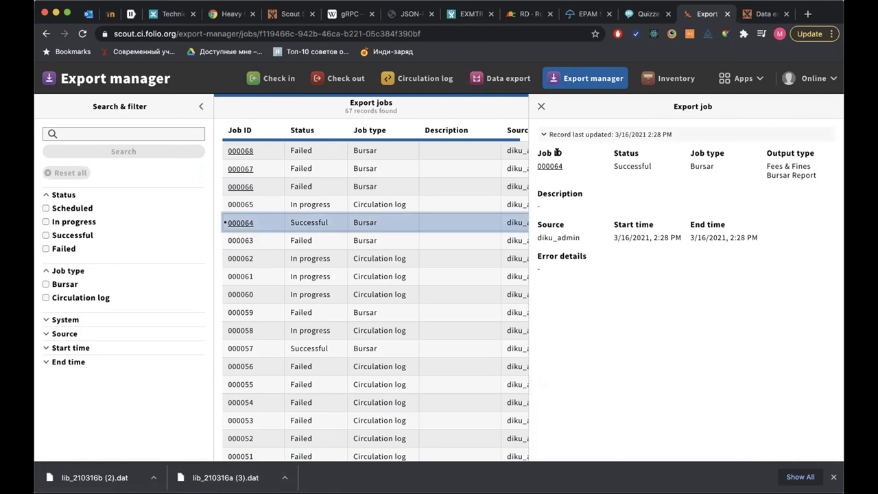
pyautogui.click(541, 107)
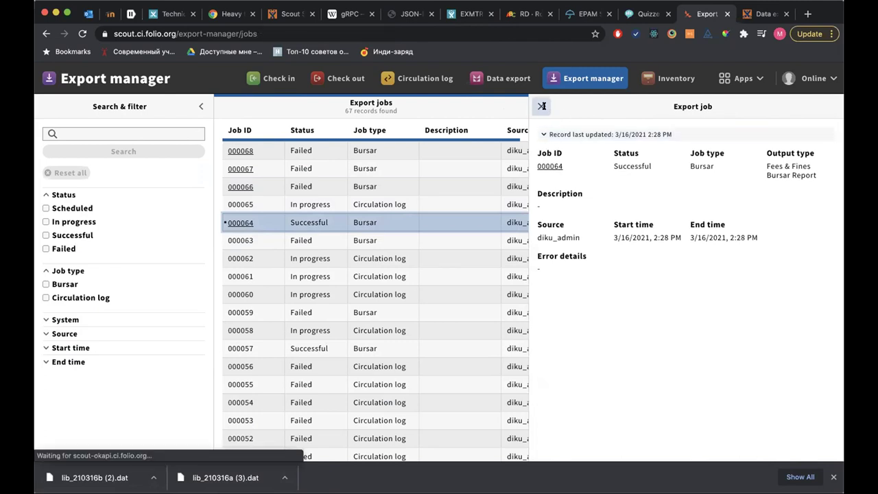
# - Open the tenant's Bursar exports settings and view the available schedule period options
pyautogui.click(741, 78)
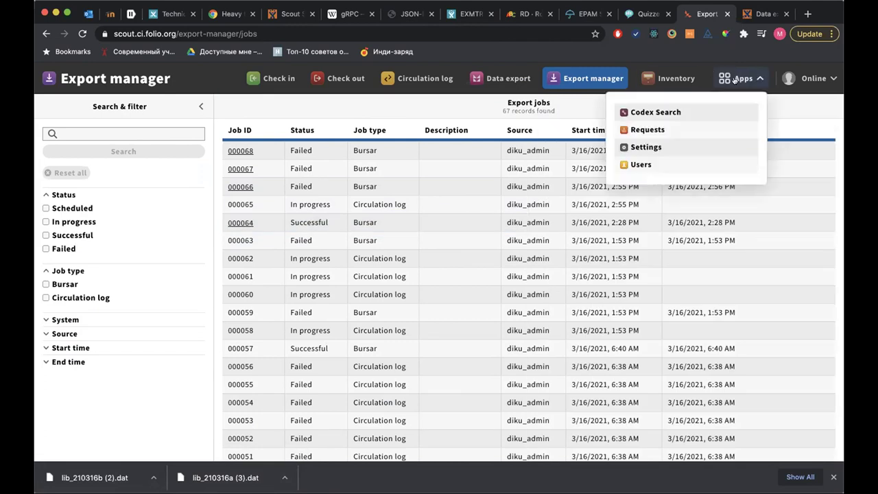
pyautogui.click(664, 146)
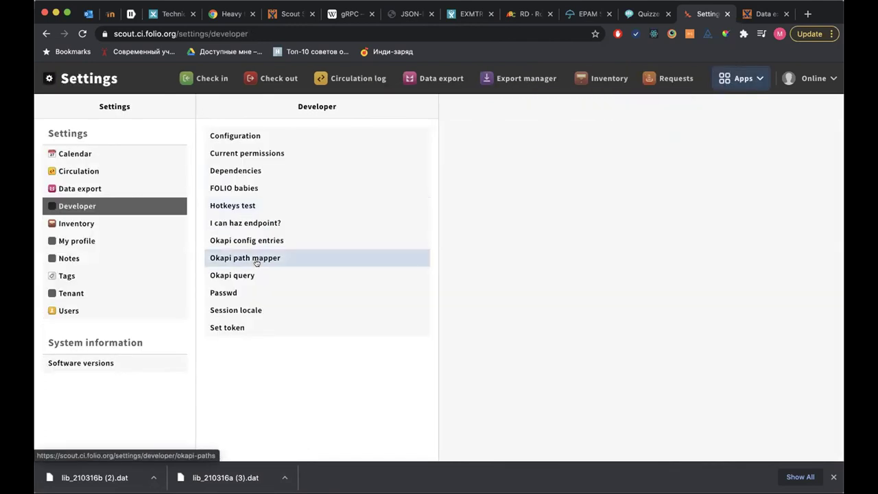
pyautogui.click(141, 295)
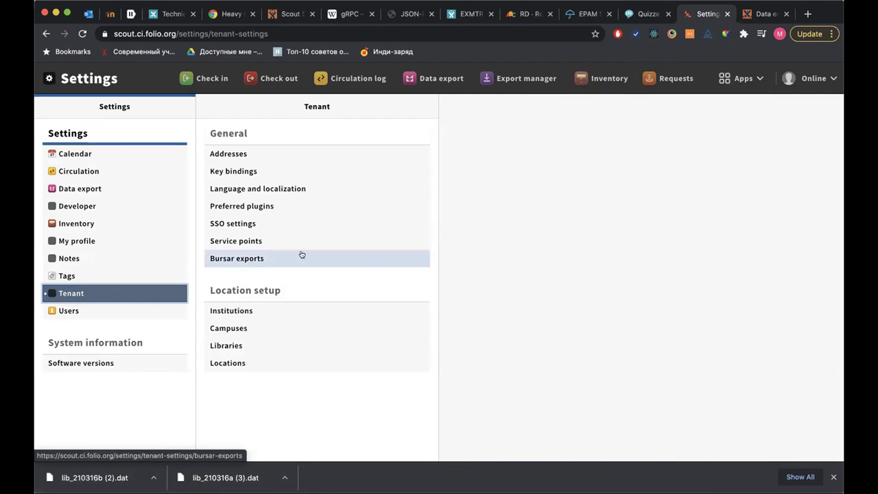
pyautogui.click(302, 254)
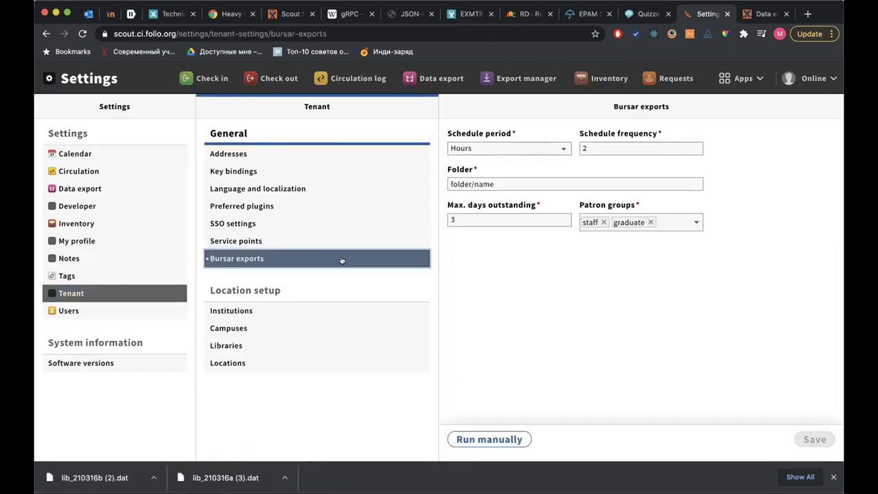
pyautogui.click(494, 149)
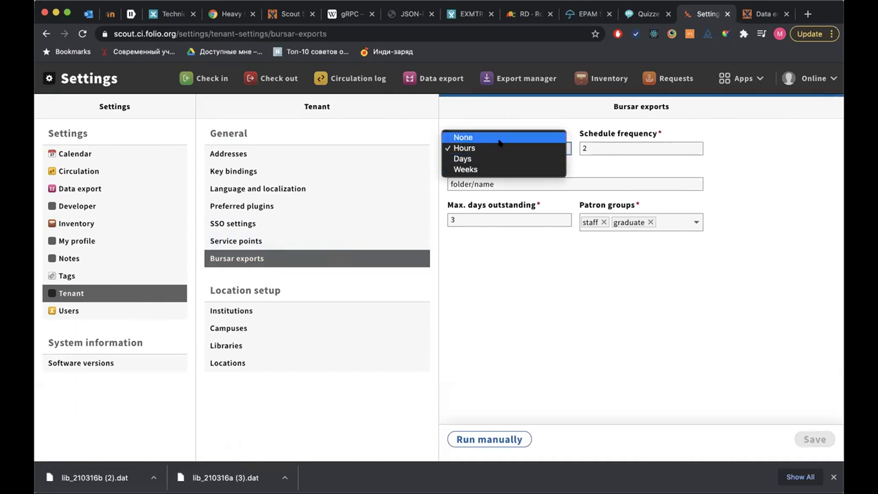
pyautogui.click(614, 136)
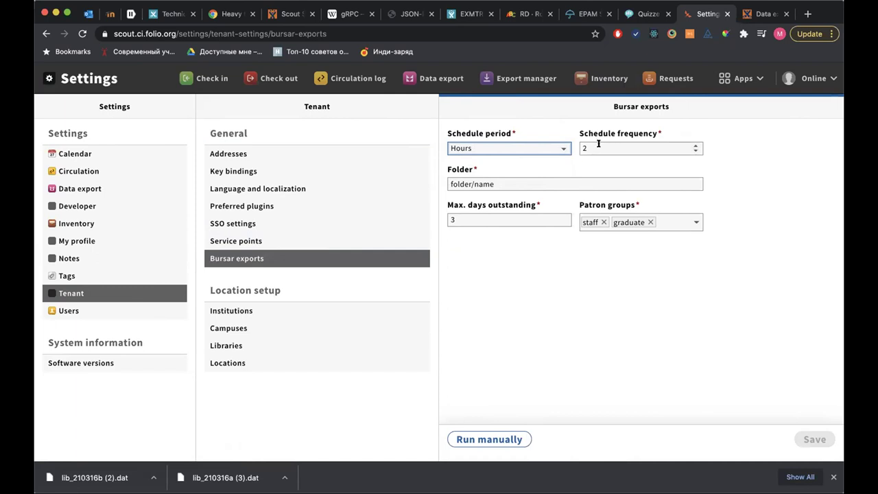
# - Try a Days schedule period for the Bursar exports with the schedule time set to 08:00 PM
pyautogui.click(556, 149)
pyautogui.click(535, 159)
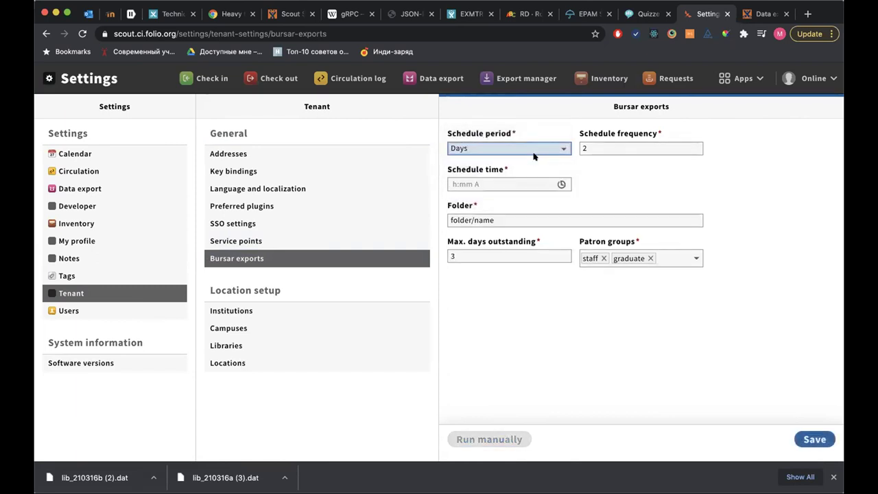
pyautogui.click(562, 184)
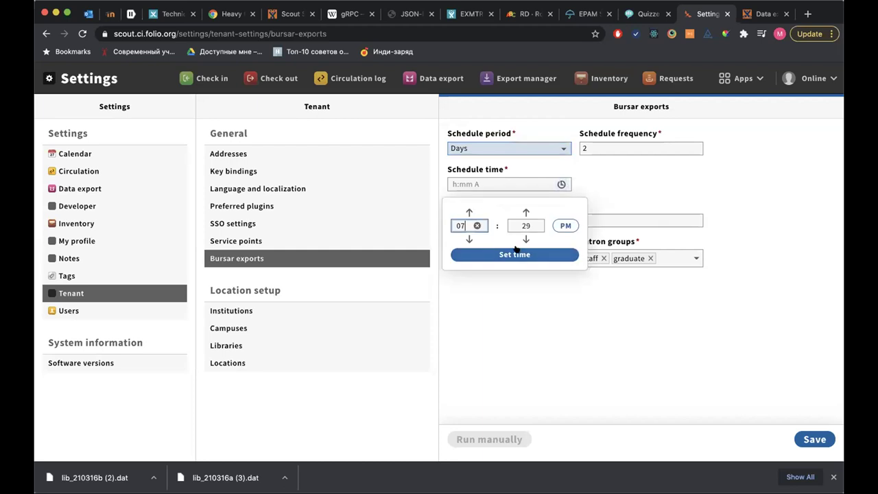
pyautogui.click(519, 210)
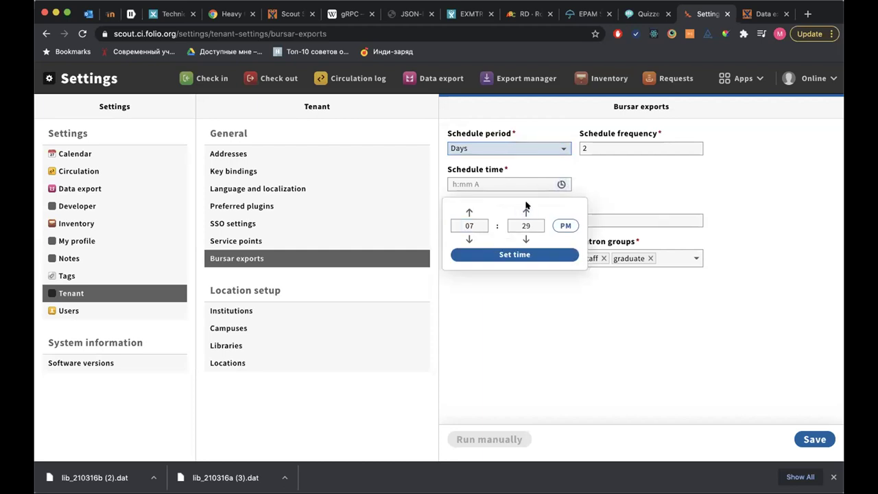
pyautogui.click(469, 212)
pyautogui.click(526, 225)
pyautogui.write('00')
pyautogui.click(544, 256)
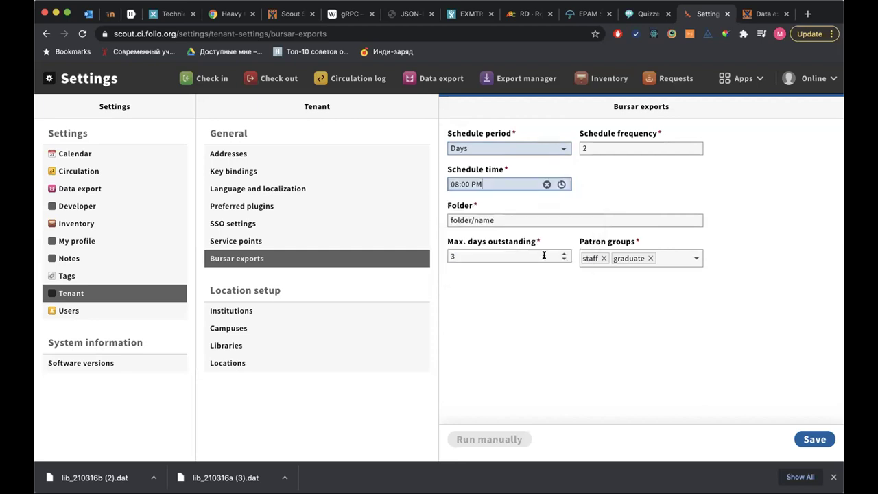
# - Try the Weeks schedule period for the Bursar exports and switch it back to Hours
pyautogui.click(559, 149)
pyautogui.click(523, 158)
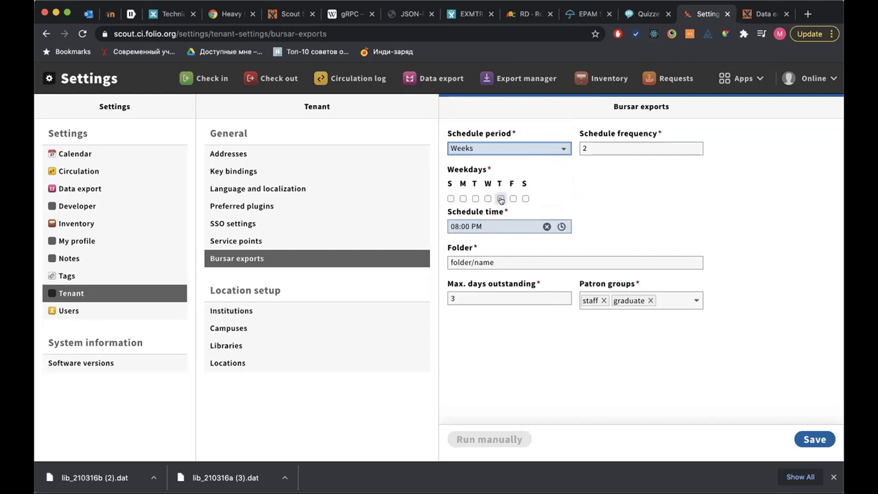
pyautogui.click(538, 150)
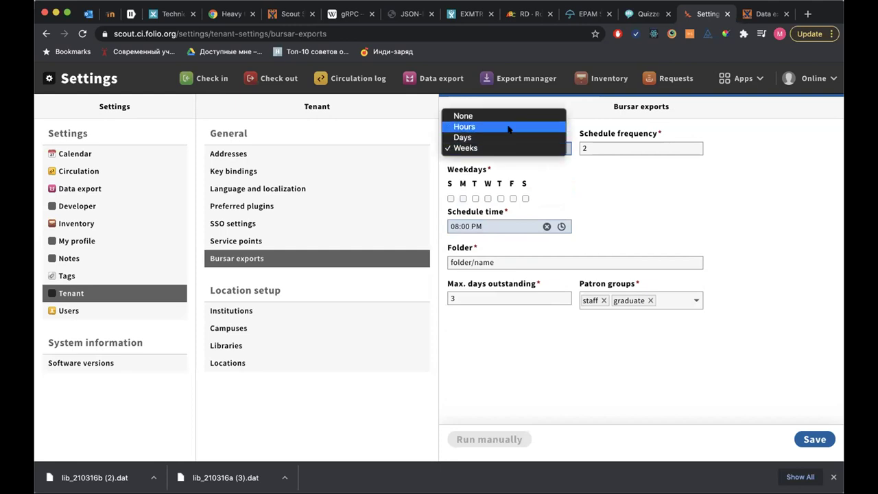
pyautogui.click(508, 128)
# - Set the Bursar exports schedule frequency to 4 and save the configuration
pyautogui.click(605, 147)
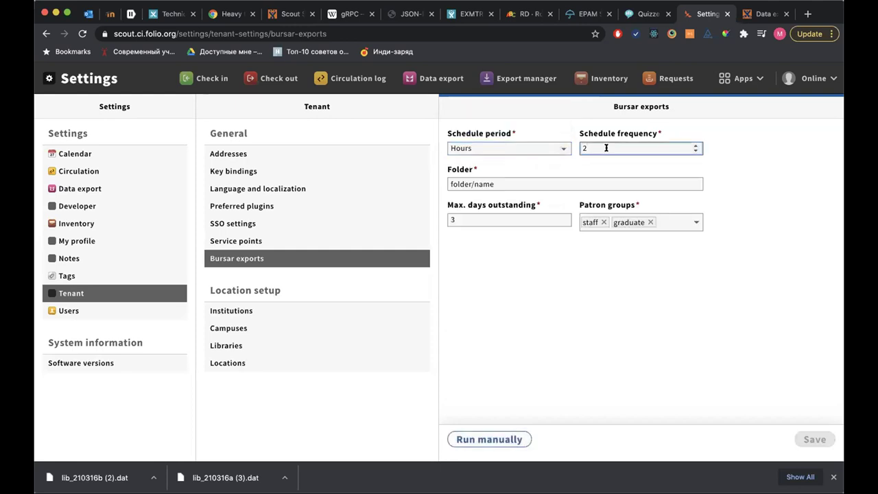
pyautogui.press('BackSpace')
pyautogui.write('4')
pyautogui.click(631, 277)
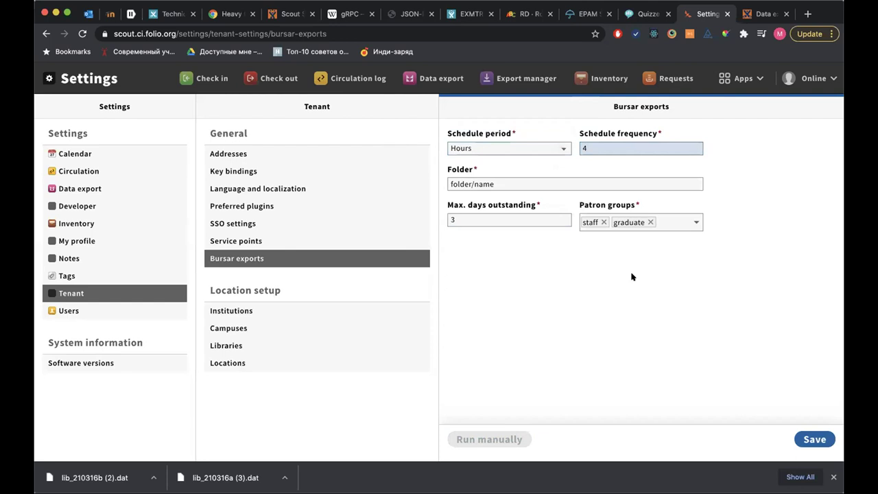
pyautogui.click(815, 440)
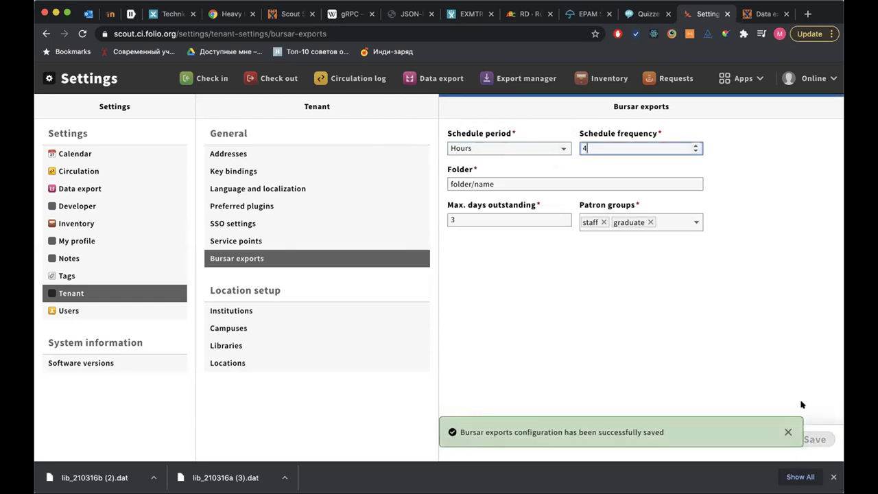
# - Dismiss the notification and run the Bursar export manually
pyautogui.click(787, 432)
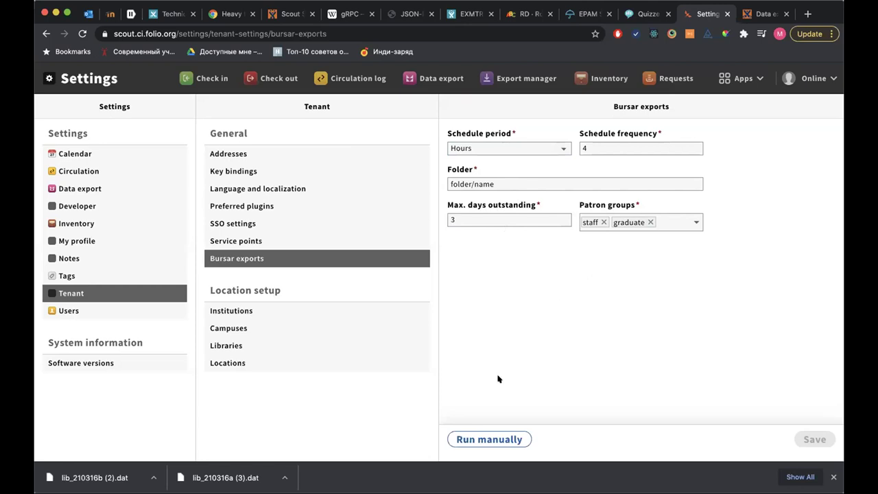
pyautogui.click(479, 433)
pyautogui.click(501, 439)
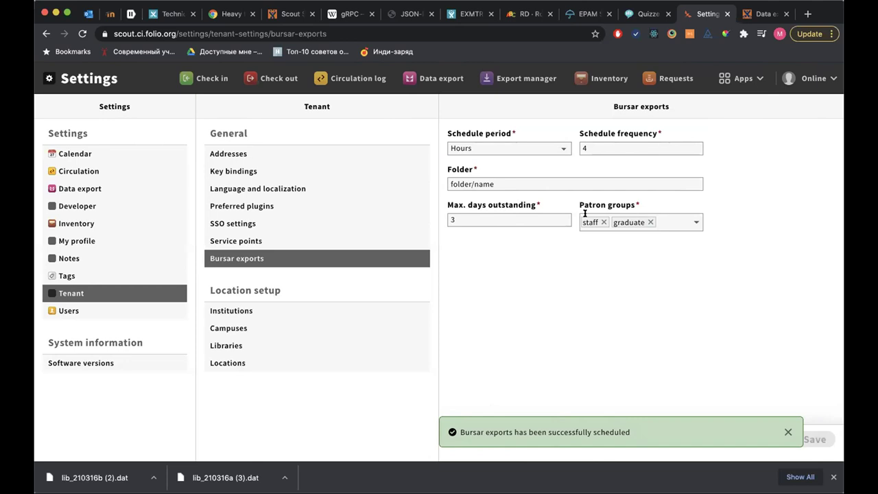
# - Check the export jobs in Export manager, applying and clearing the In progress status filter
pyautogui.click(545, 79)
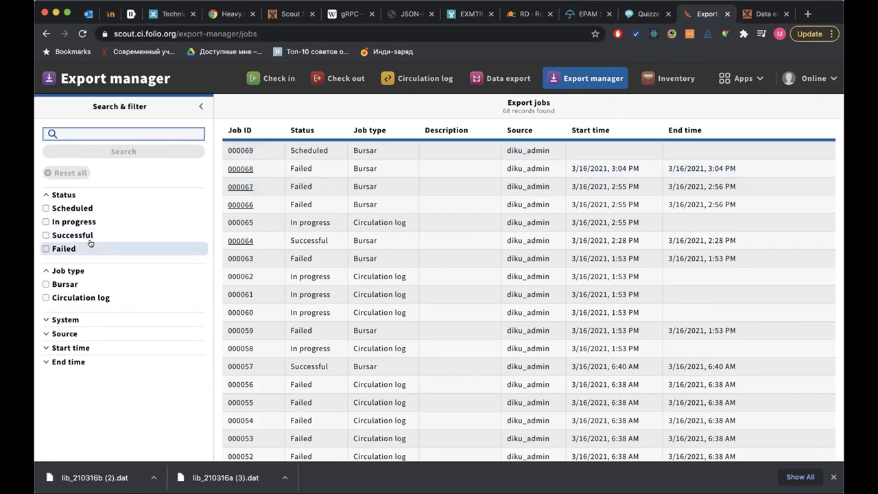
pyautogui.click(111, 221)
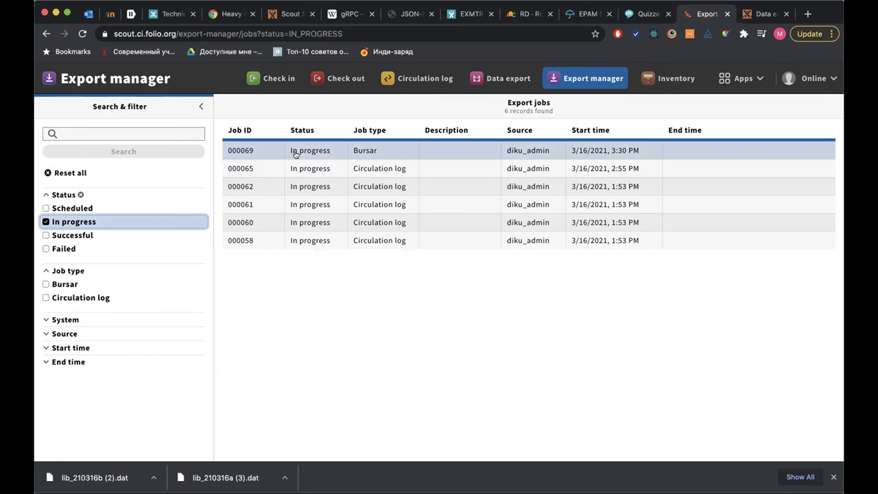
pyautogui.click(128, 224)
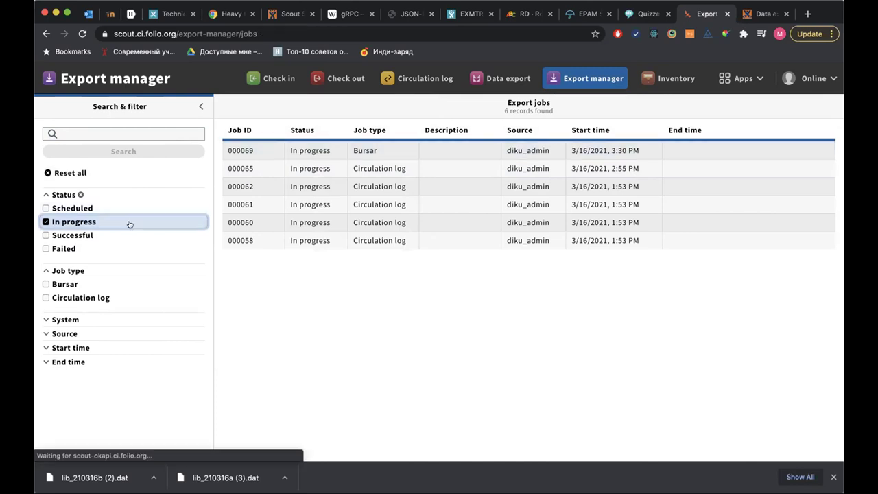
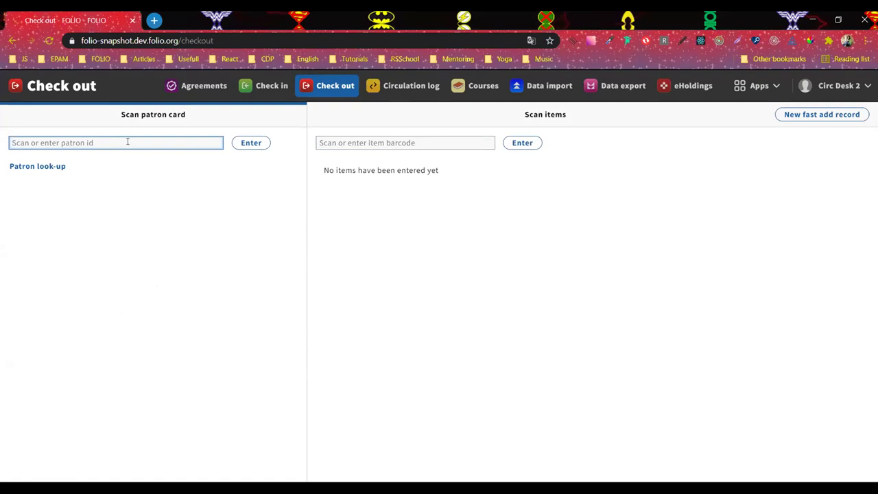
# - In Check out, load the borrower by entering the patron ID and submit the item with barcode 111111 for checkout
pyautogui.write('777777')
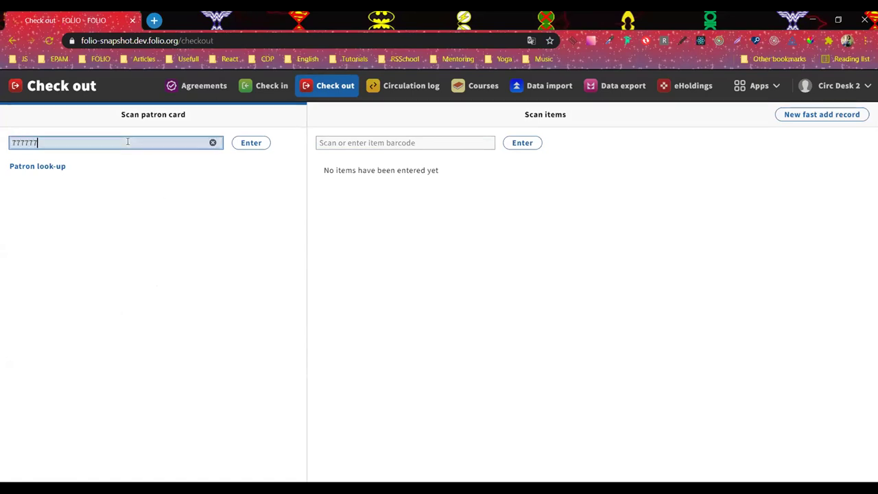
pyautogui.click(251, 142)
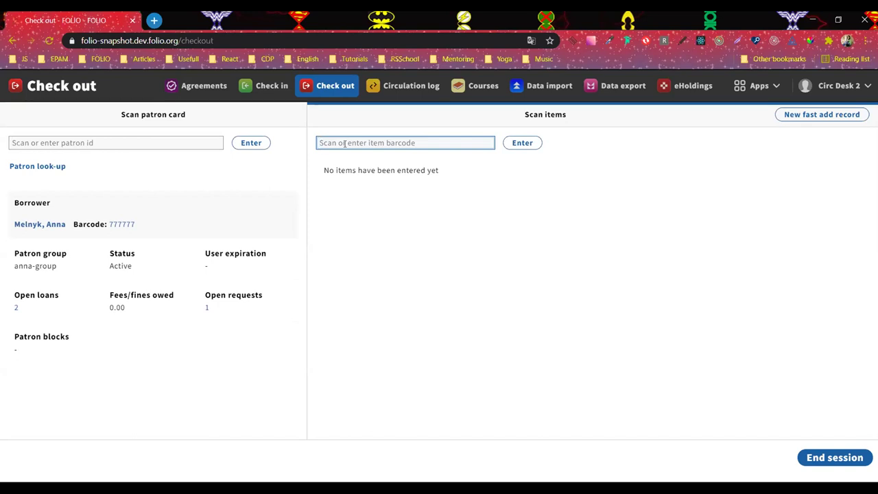
pyautogui.write('111111')
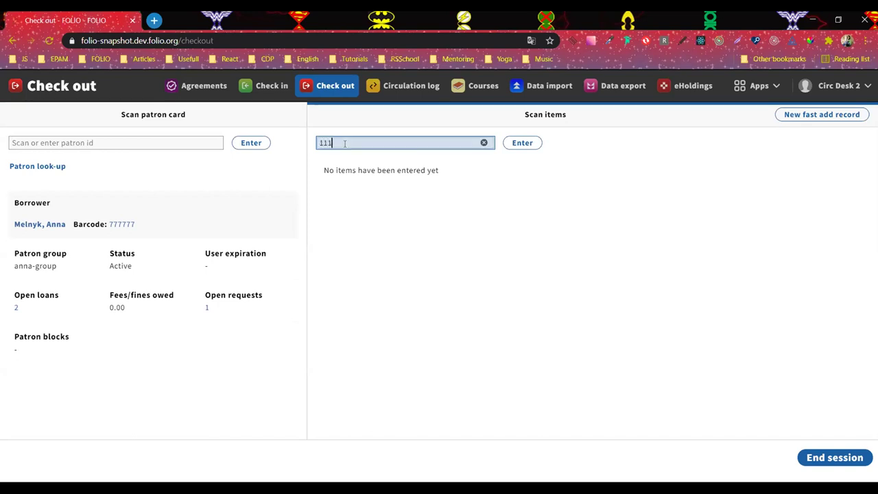
pyautogui.click(522, 144)
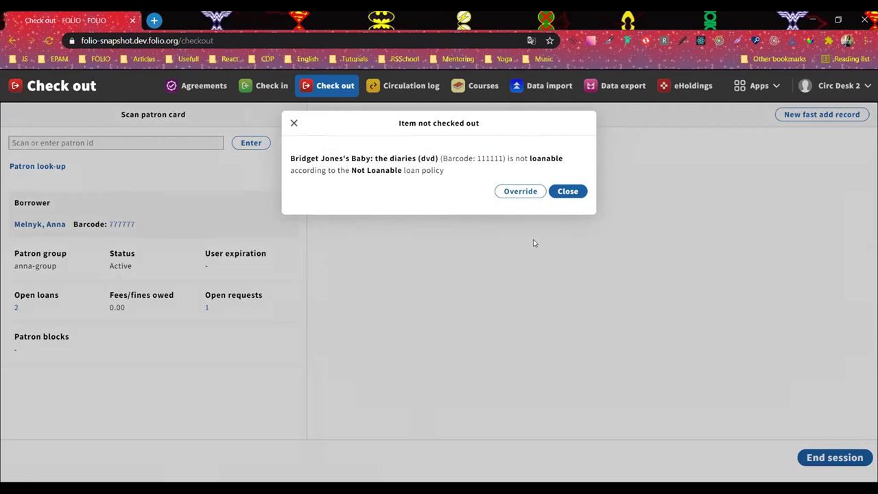
# - Override the loan policy for item 111111 with due date 03/17/2021 and the comment "Some comment", and save it
pyautogui.click(527, 192)
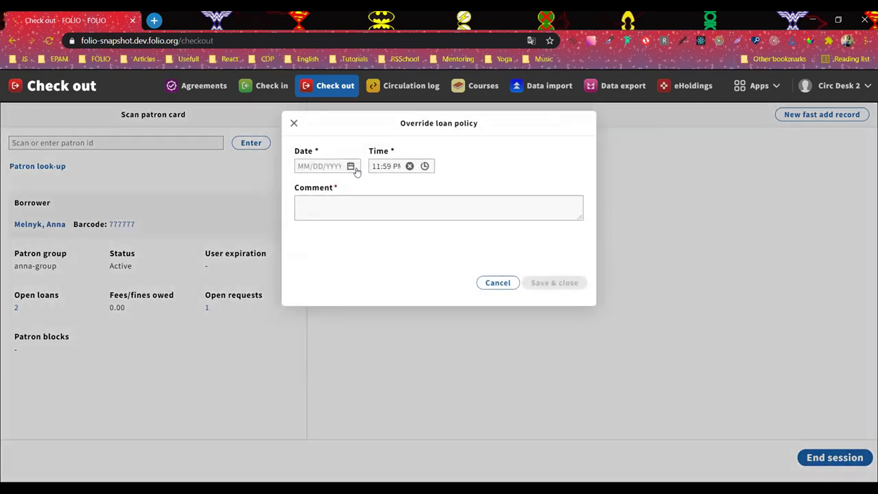
pyautogui.click(352, 168)
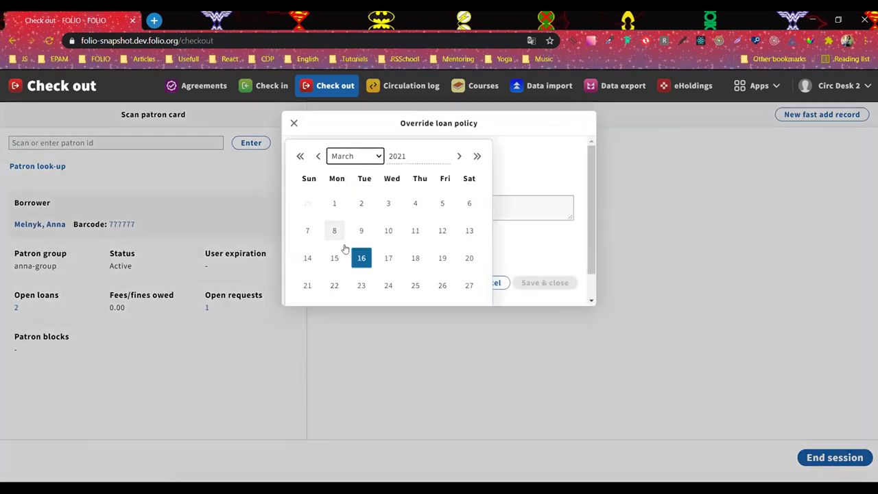
pyautogui.click(388, 258)
pyautogui.click(336, 213)
pyautogui.write('ыщьу')
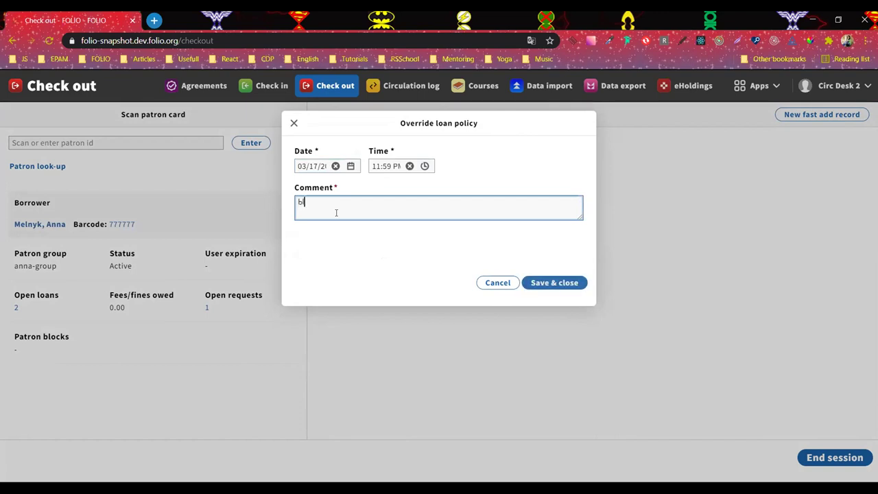
pyautogui.press('BackSpace')
pyautogui.press('BackSpace')
pyautogui.press('BackSpace')
pyautogui.press('BackSpace')
pyautogui.write('S')
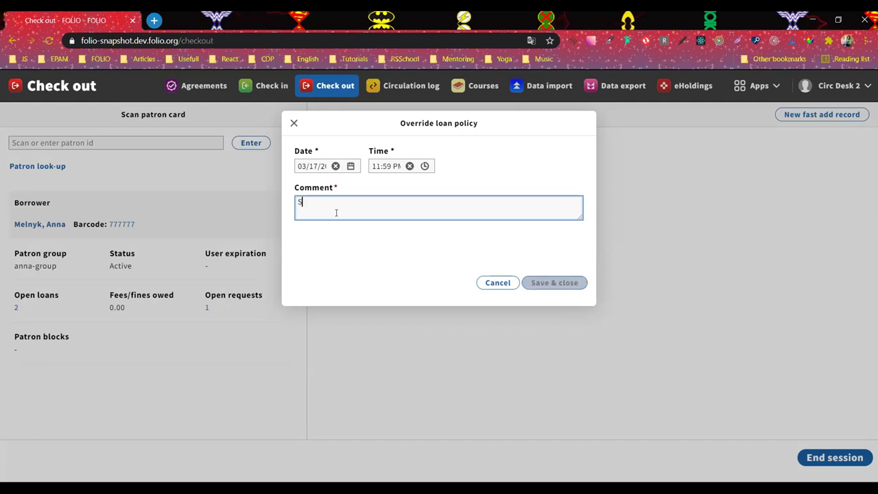
pyautogui.write('ome comment')
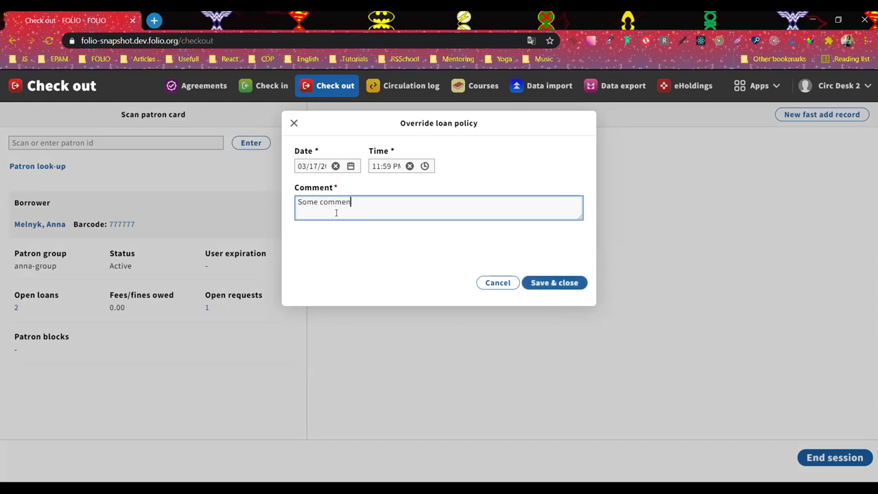
pyautogui.click(535, 283)
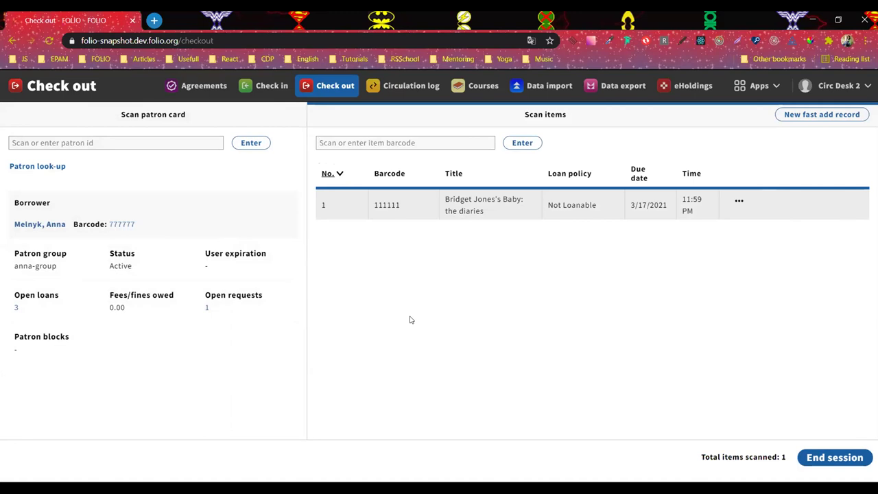
# - Check out the item with barcode 444444 to the borrower and submit item 555555 for checkout
pyautogui.click(369, 146)
pyautogui.write('444444')
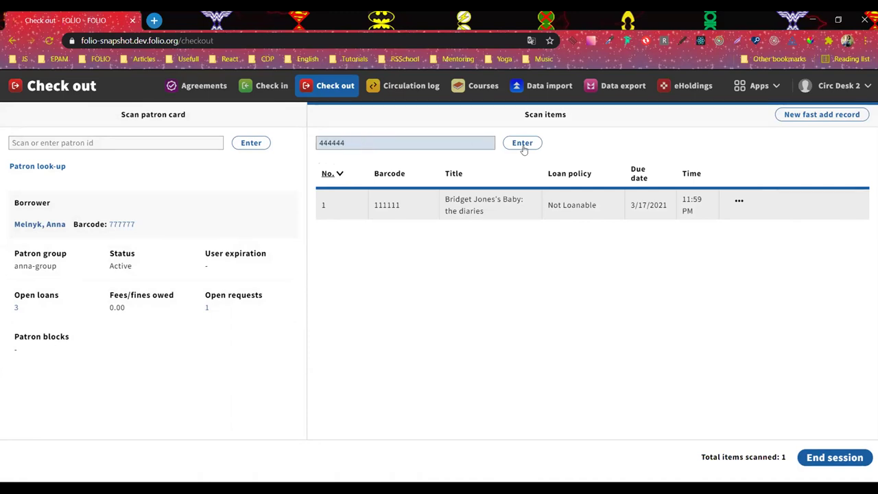
pyautogui.click(522, 143)
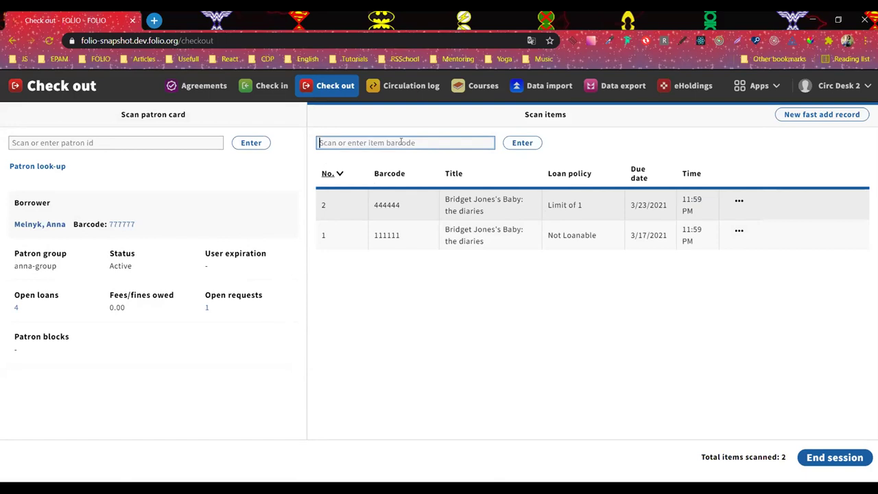
pyautogui.write('555555')
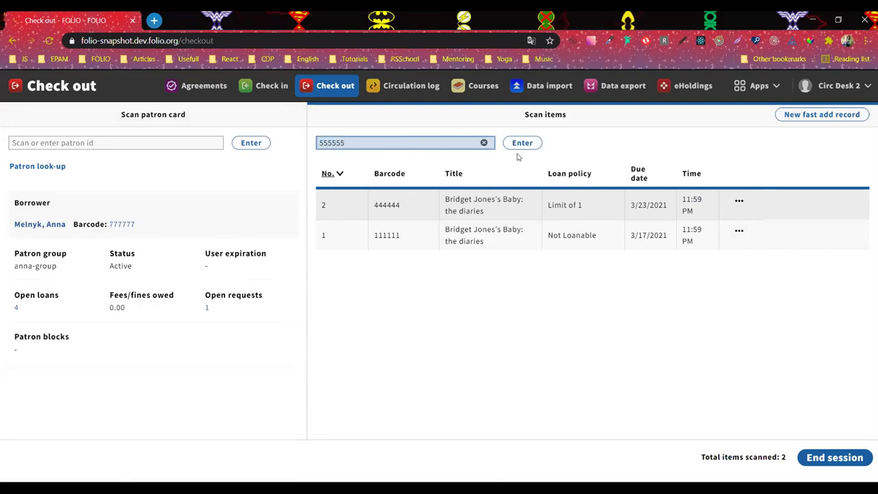
pyautogui.click(523, 147)
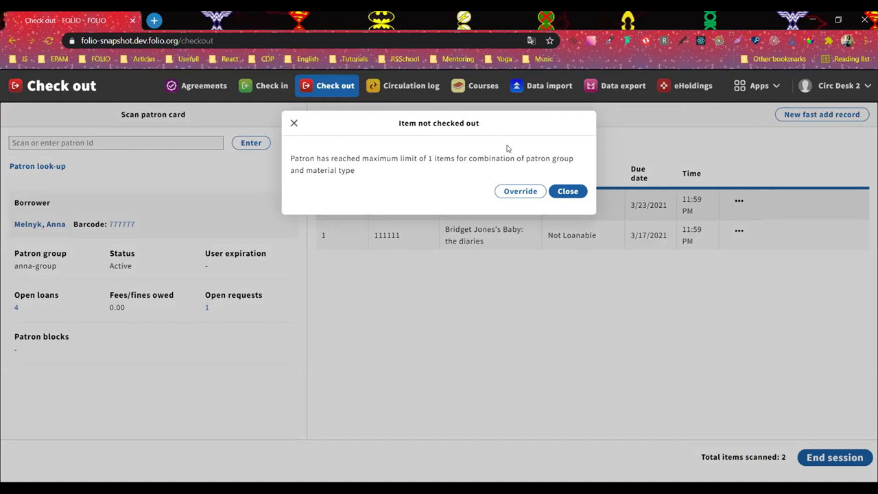
# - Override the item block for item 555555 with the comment "Some info", save it, and highlight the override note in its loan policy
pyautogui.click(511, 192)
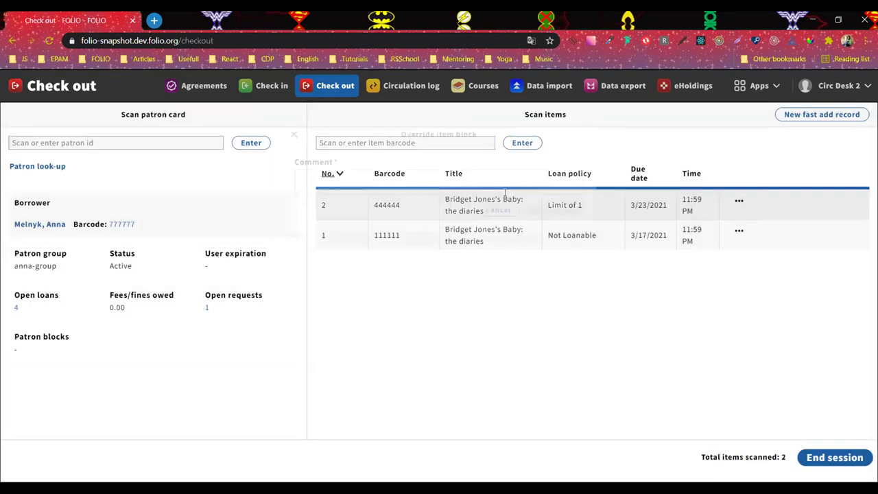
pyautogui.click(370, 172)
pyautogui.write('Some info')
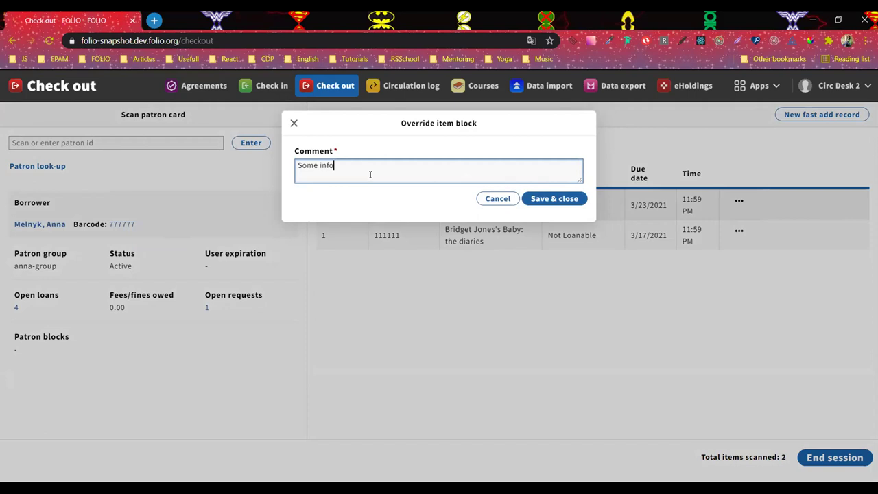
pyautogui.click(559, 198)
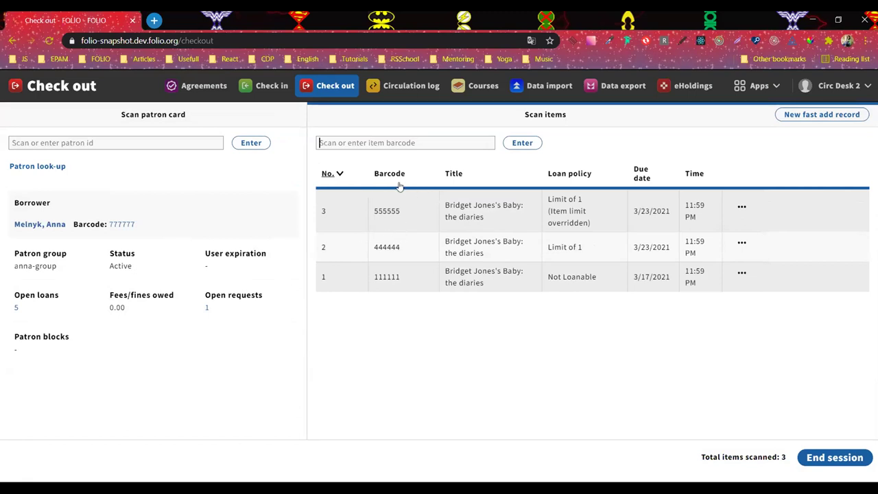
pyautogui.moveTo(548, 208); pyautogui.dragTo(594, 223)
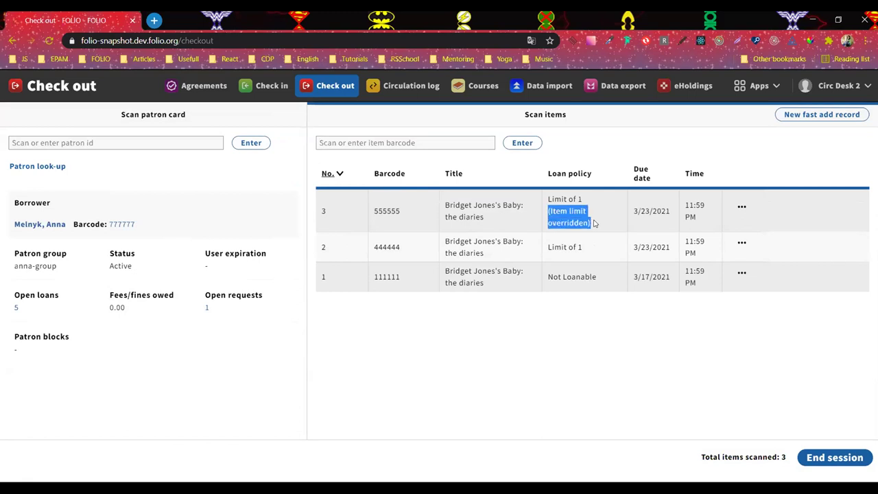
pyautogui.click(495, 322)
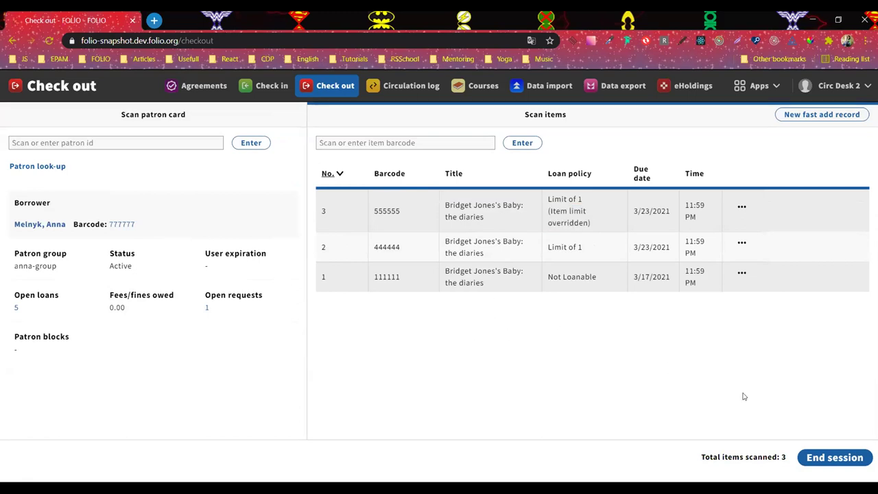
# - End the current checkout session and load the blocked borrower by entering the patron ID
pyautogui.click(845, 457)
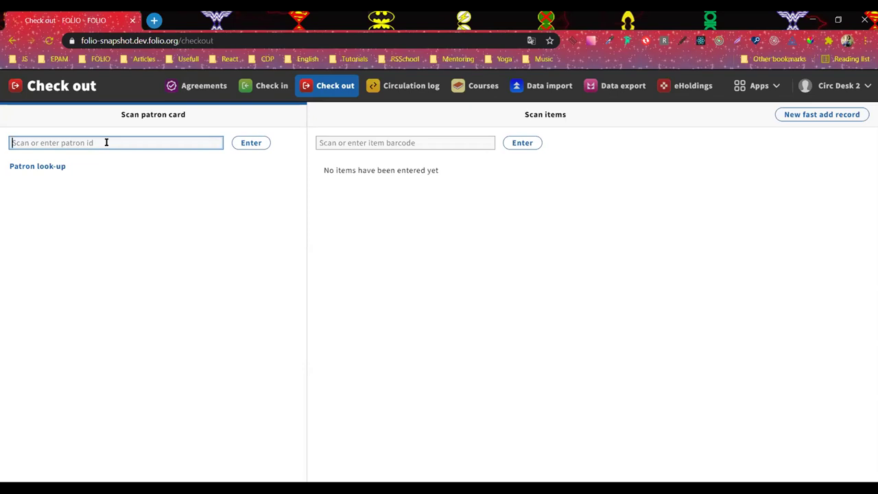
pyautogui.write('666')
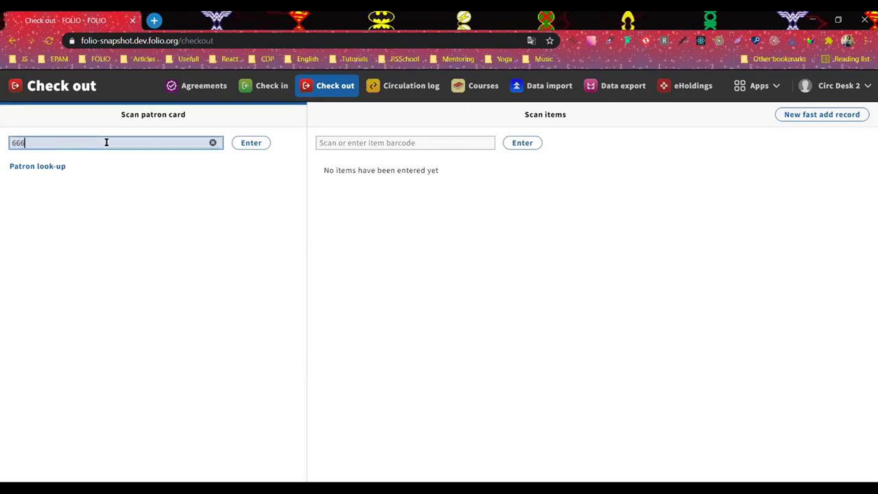
pyautogui.write('666')
pyautogui.click(251, 142)
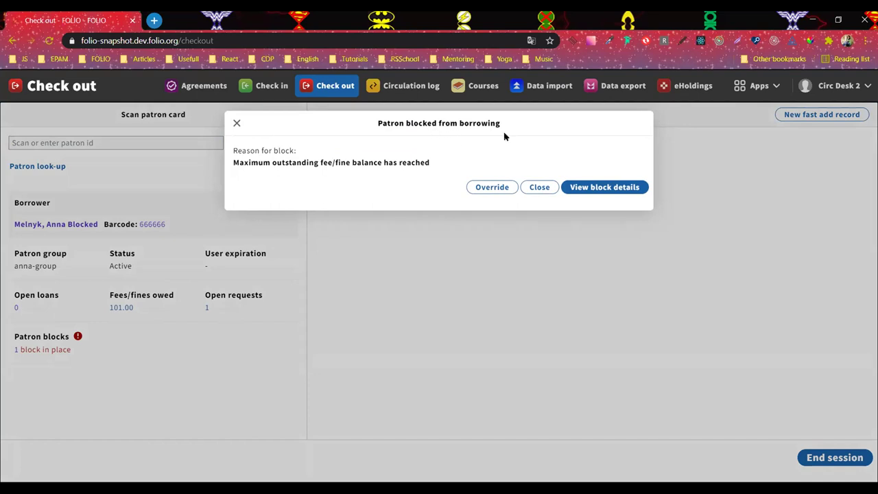
# - Override the patron block with the comment "Override block comment" and save it
pyautogui.click(492, 187)
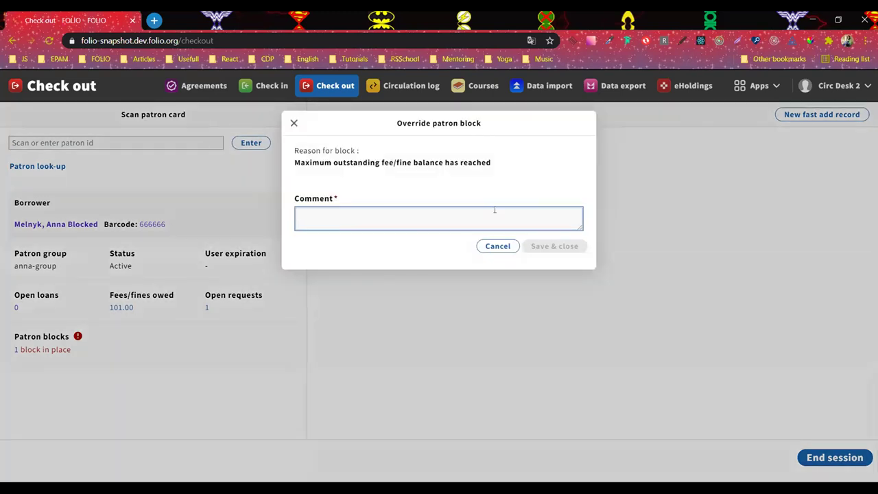
pyautogui.write('Override ')
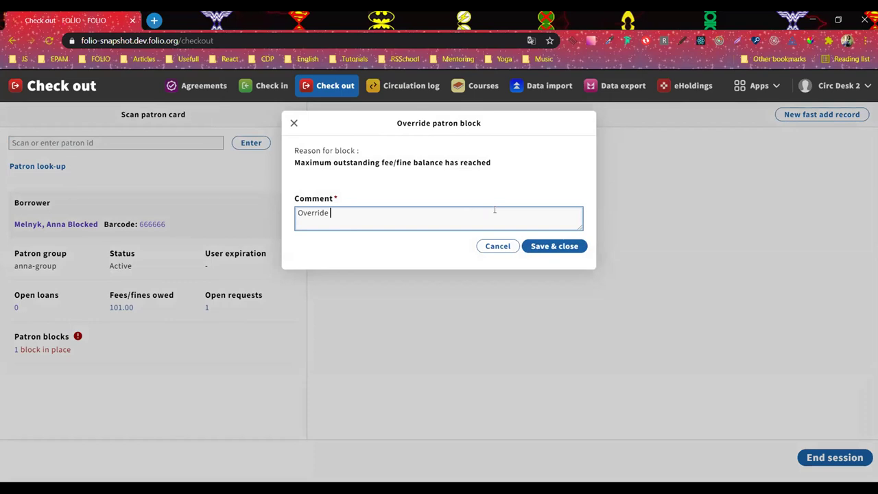
pyautogui.write('block comment')
pyautogui.click(556, 246)
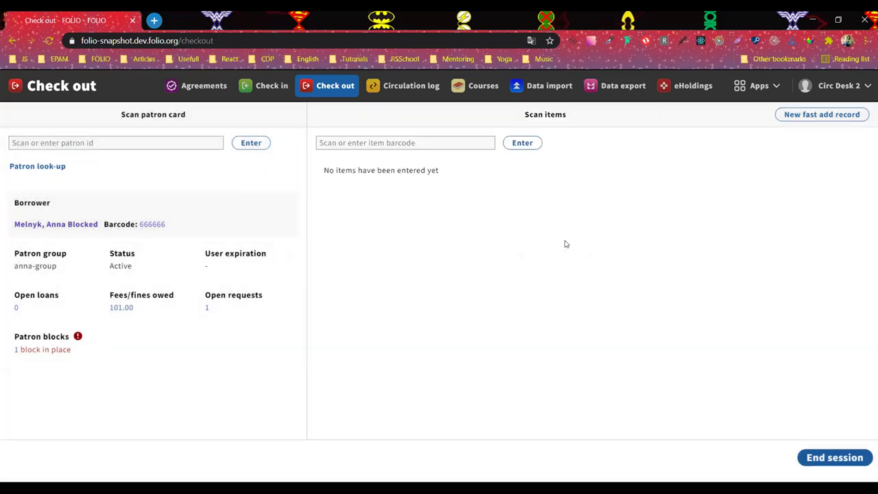
# - Check out the item with barcode 121212 to the blocked borrower and submit item 222222 for checkout
pyautogui.click(368, 144)
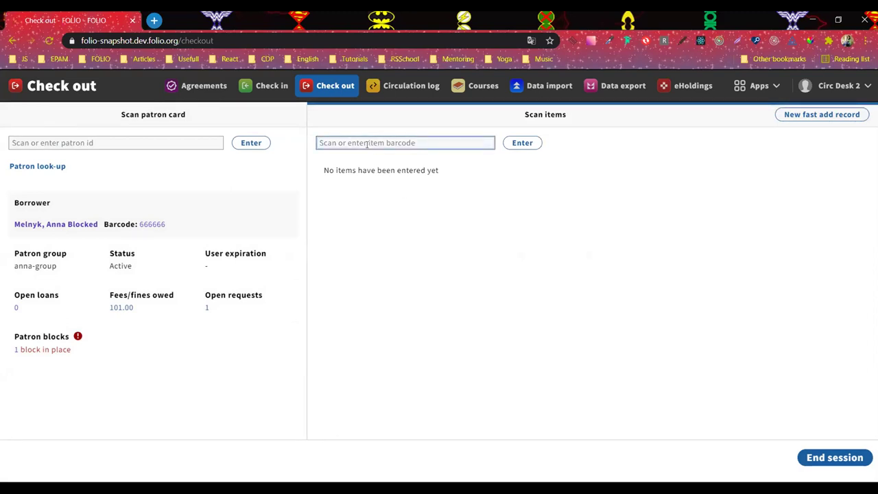
pyautogui.write('121212')
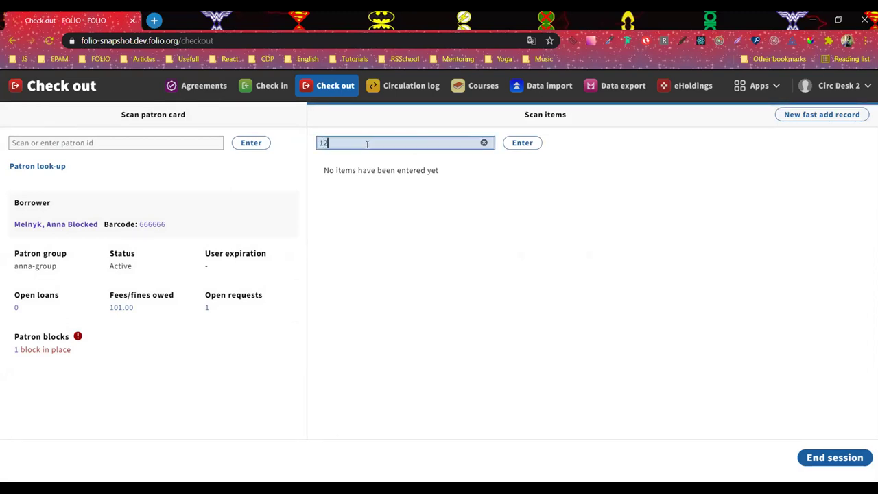
pyautogui.click(520, 144)
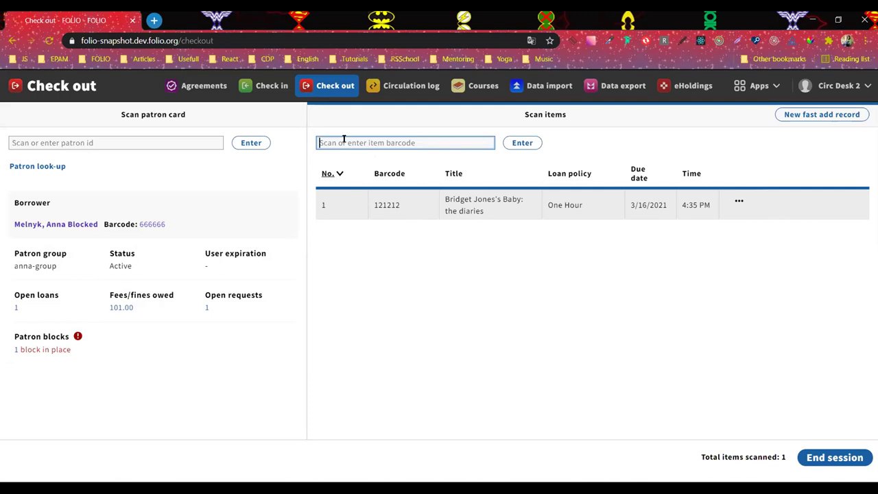
pyautogui.write('222222')
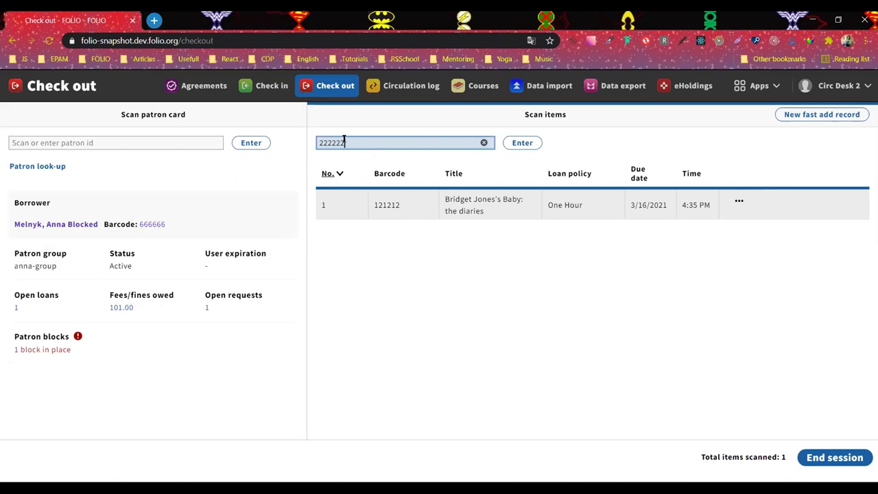
pyautogui.click(523, 143)
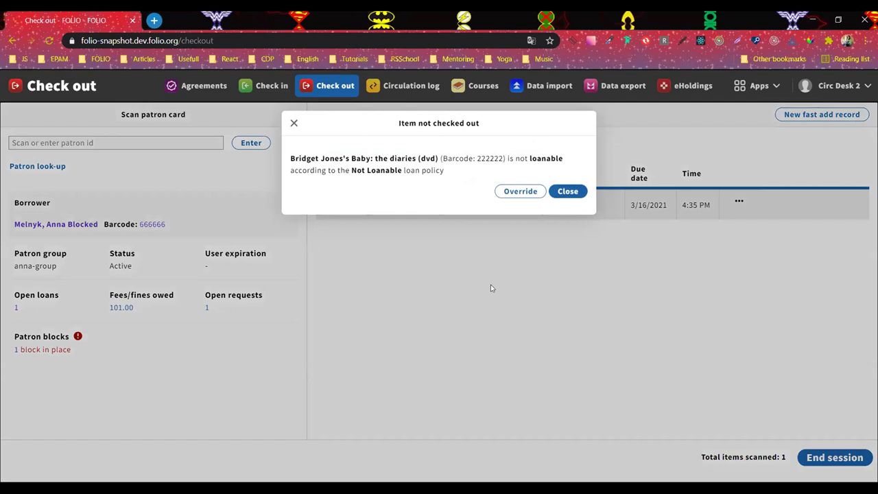
# - Override the loan policy for item 222222 with due date 03/17/2021, append ". some info..." to the prefilled comment, and save it
pyautogui.click(520, 192)
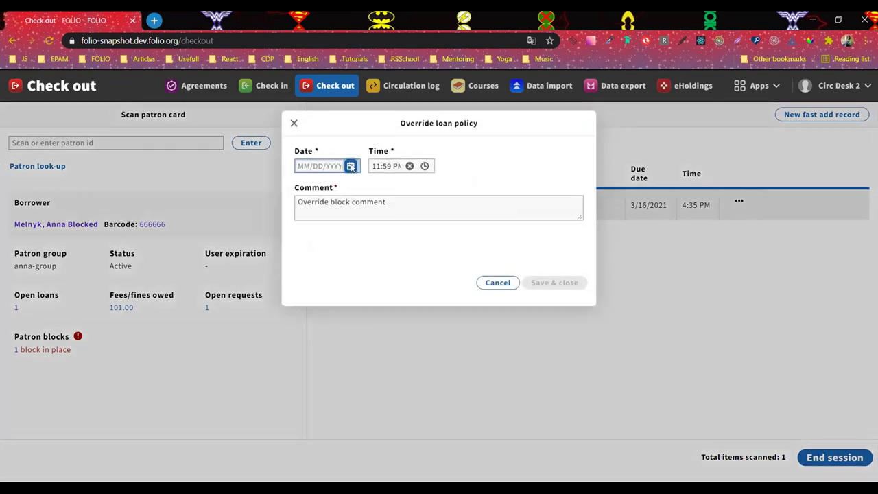
pyautogui.click(351, 166)
pyautogui.click(387, 257)
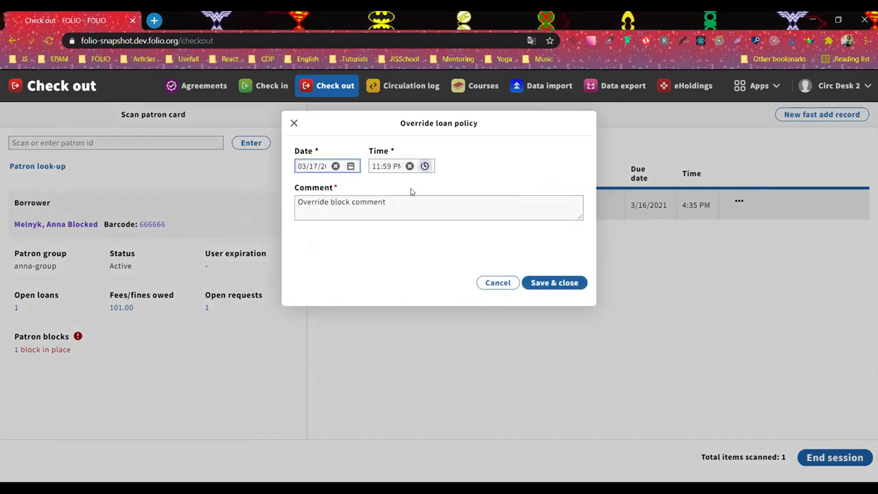
pyautogui.moveTo(297, 200); pyautogui.dragTo(389, 200)
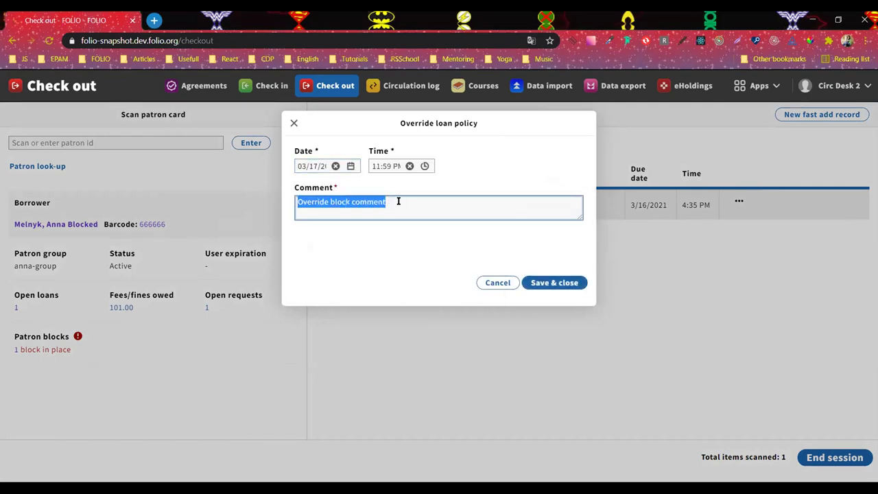
pyautogui.click(398, 201)
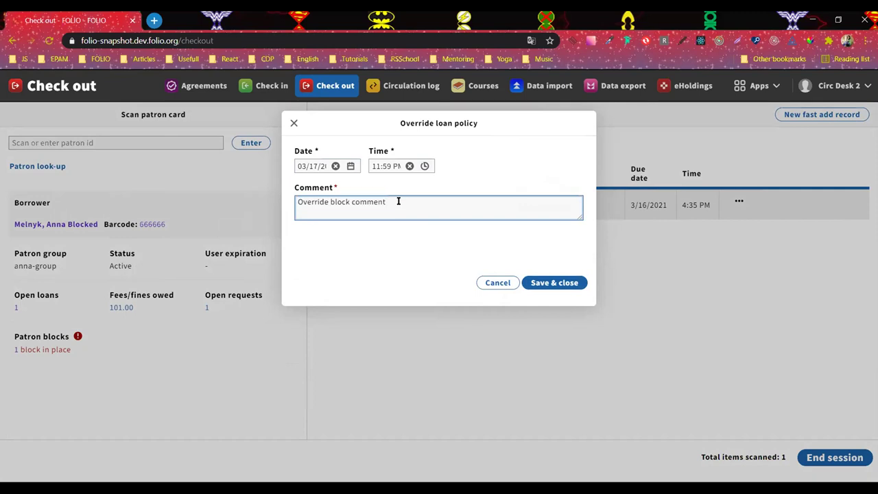
pyautogui.write('. ')
pyautogui.write('some info...')
pyautogui.click(563, 282)
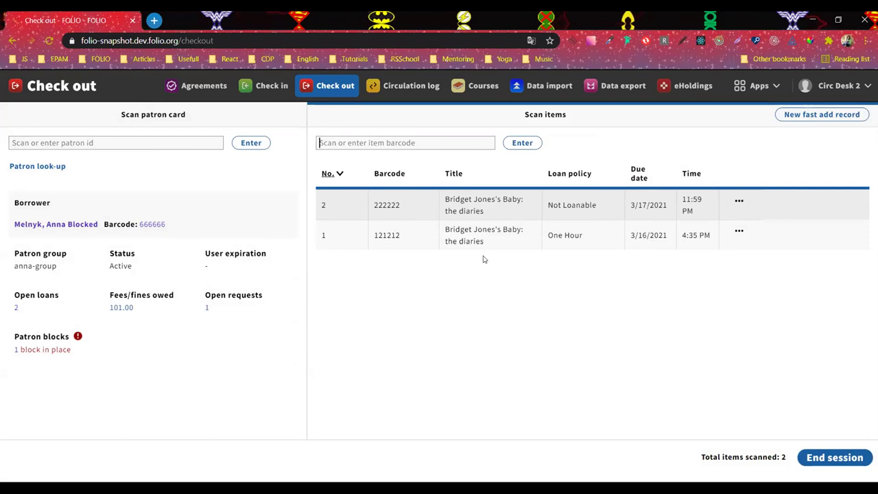
# - Check out the item with barcode 666666 to the blocked borrower and submit item 777777 for checkout
pyautogui.click(339, 143)
pyautogui.write('666666')
pyautogui.click(521, 147)
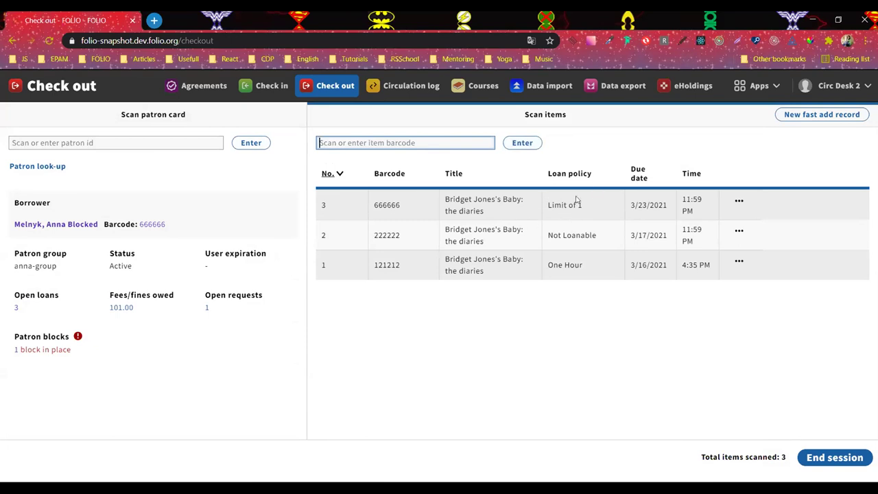
pyautogui.click(413, 142)
pyautogui.write('777777')
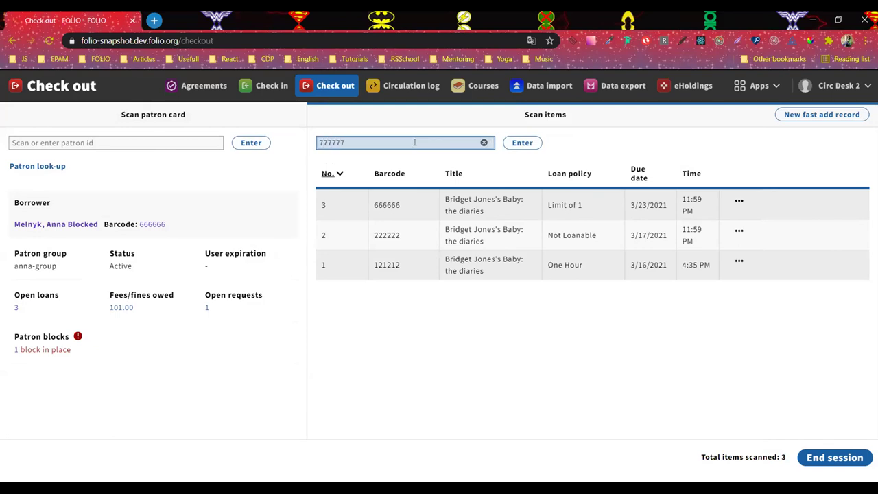
pyautogui.click(526, 143)
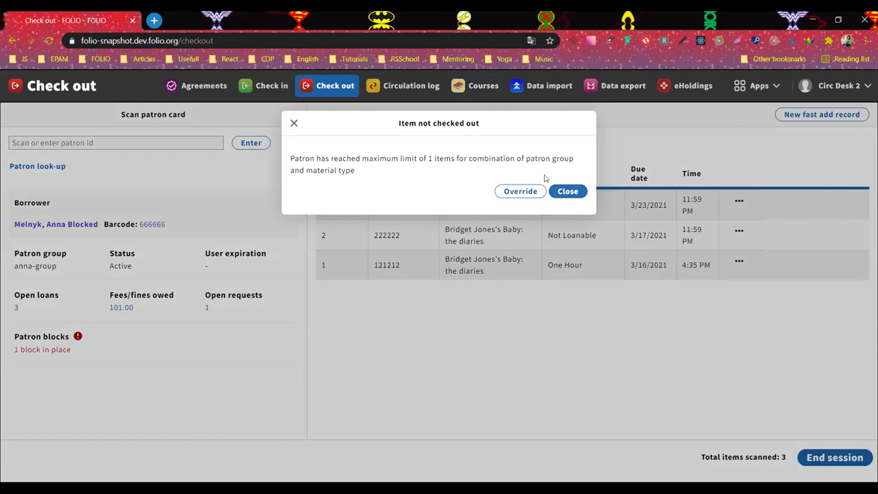
# - Override the item block for item 777777 with the comment "Override block comment, some ...", save it, and highlight the loan policy's override note
pyautogui.click(519, 193)
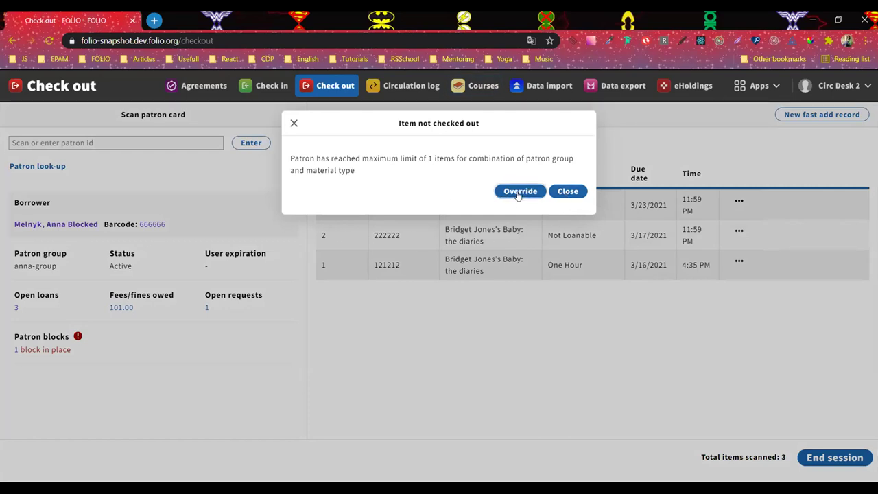
pyautogui.write('Override block comment')
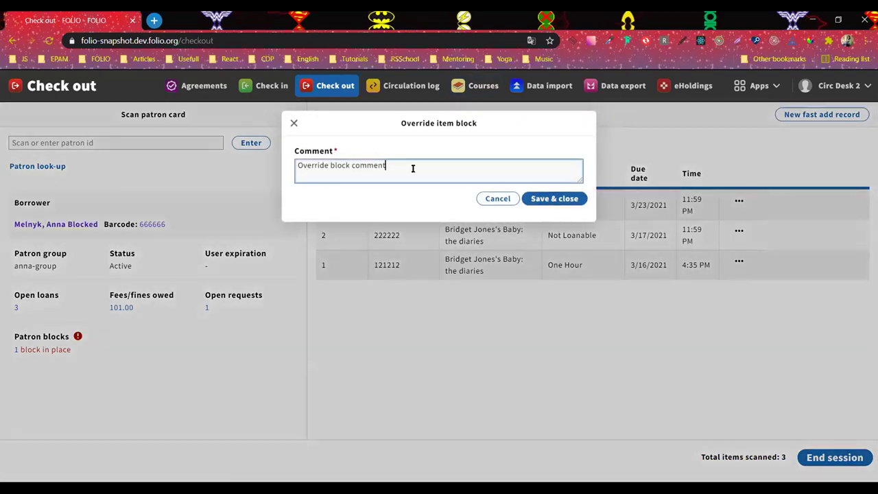
pyautogui.write(', some ...')
pyautogui.click(554, 198)
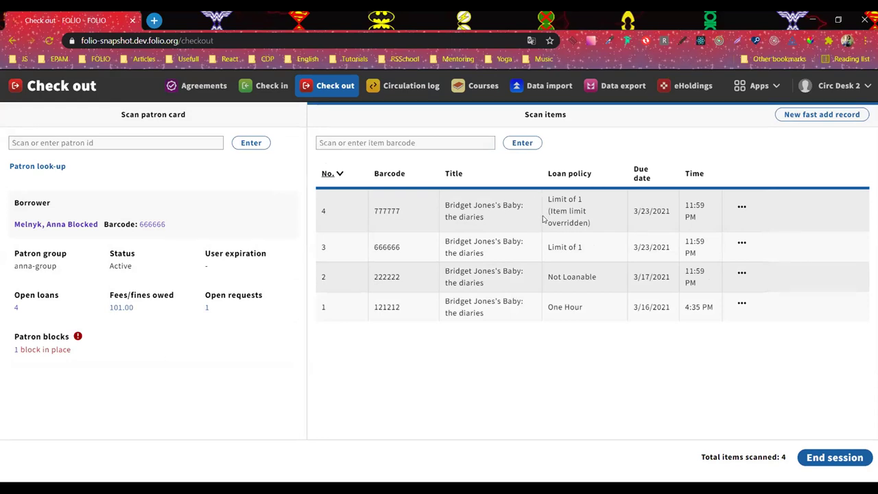
pyautogui.moveTo(547, 208); pyautogui.dragTo(593, 226)
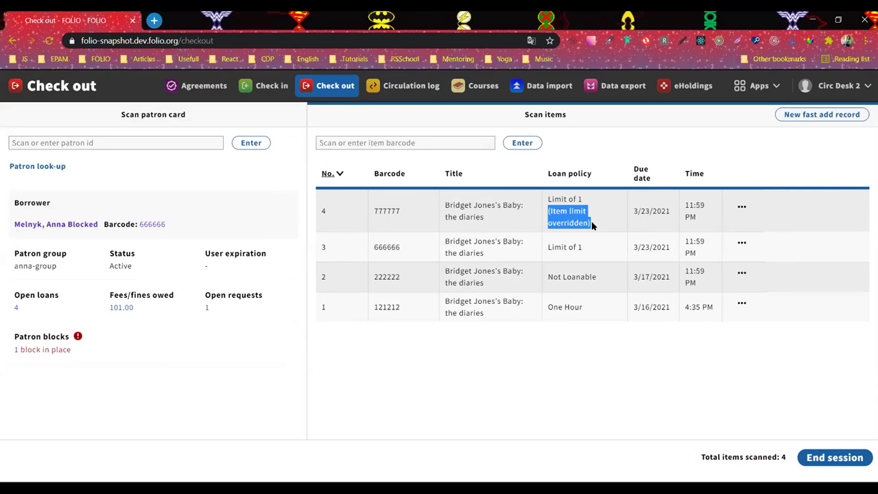
pyautogui.click(594, 226)
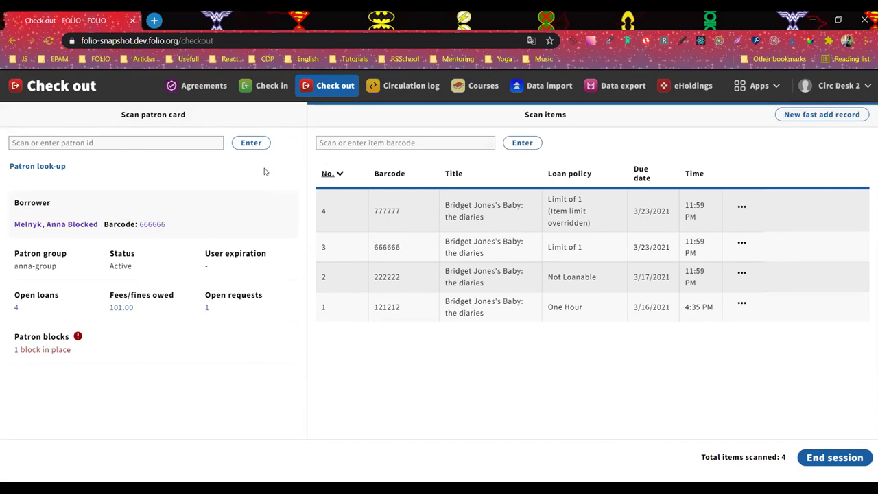
# - Switch to the Agreements app and return to the open Check out session, ready at the item barcode entry
pyautogui.click(277, 92)
pyautogui.click(214, 85)
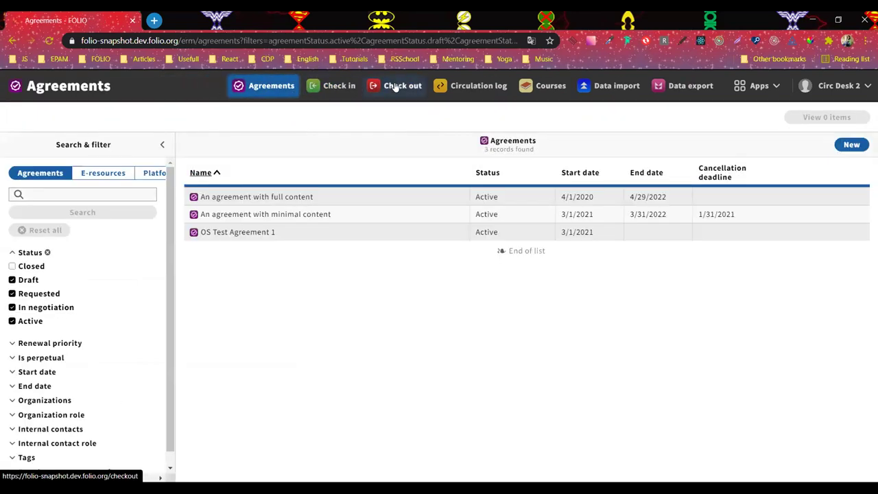
pyautogui.click(399, 86)
pyautogui.click(364, 143)
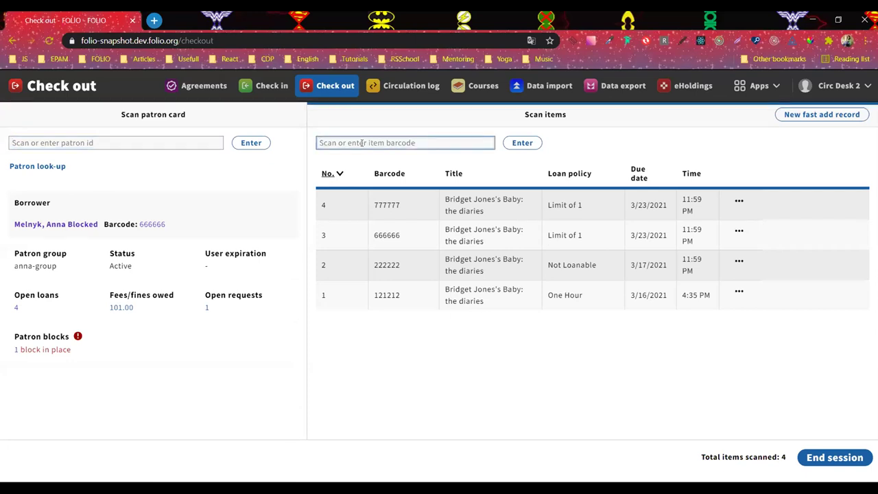
# - Check out item 131313 to the blocked borrower and end the checkout session
pyautogui.write('131313')
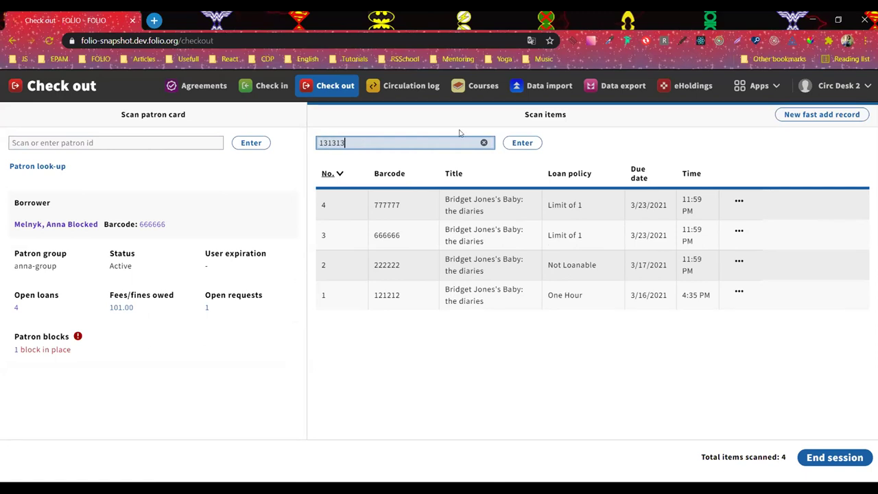
pyautogui.click(519, 142)
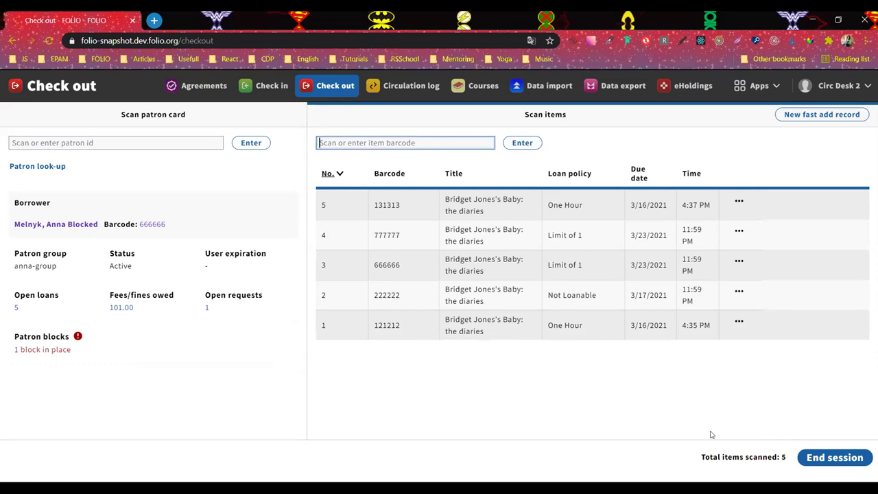
pyautogui.click(825, 456)
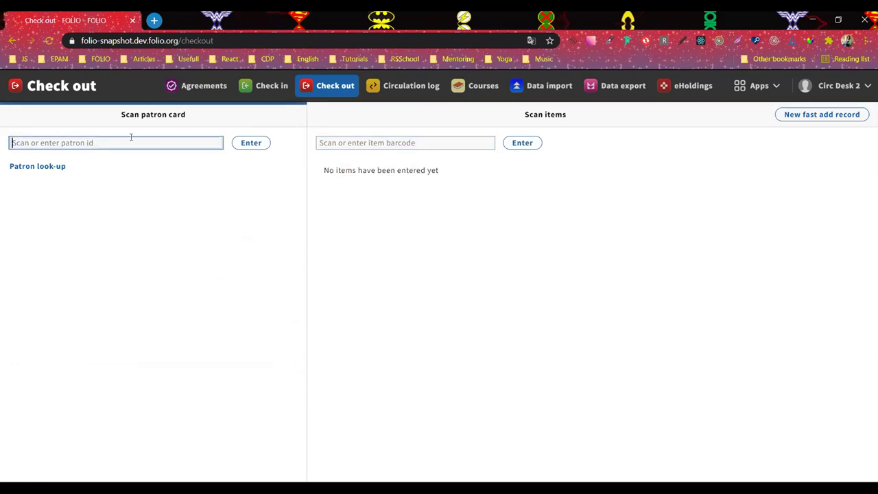
# - Enter the blocked patron's barcode to start a new checkout session and dismiss the patron block notice
pyautogui.write('666666')
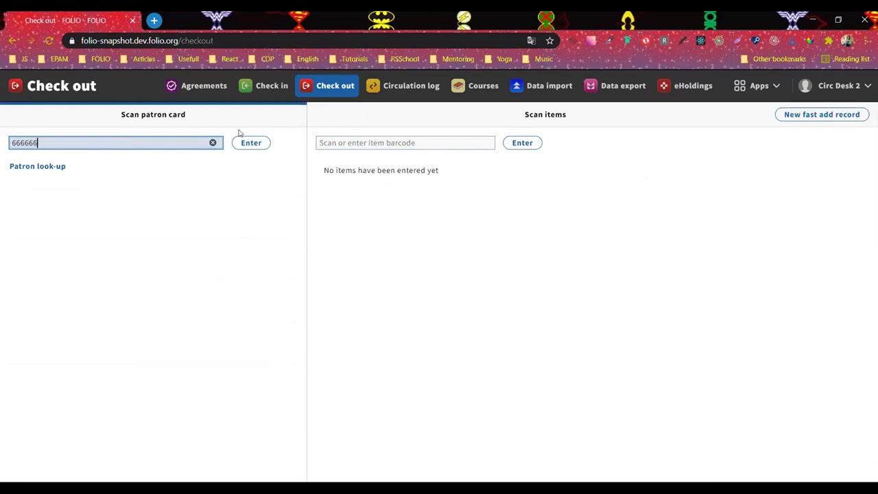
pyautogui.click(245, 143)
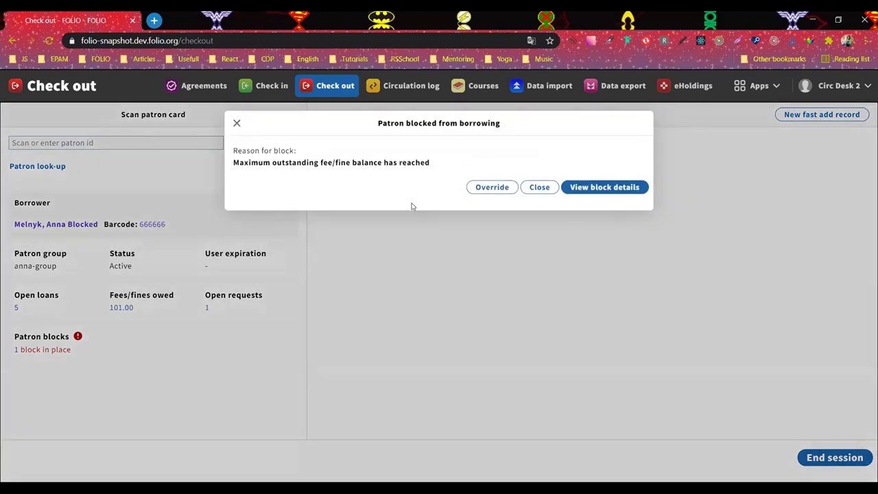
pyautogui.click(236, 124)
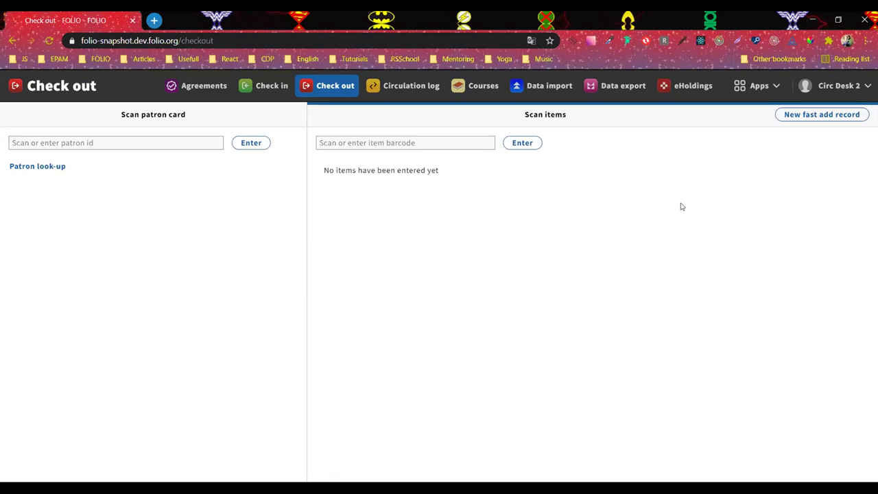
# - Open the Not Loanable loan policy in the circulation settings to examine its loanable option
pyautogui.click(758, 87)
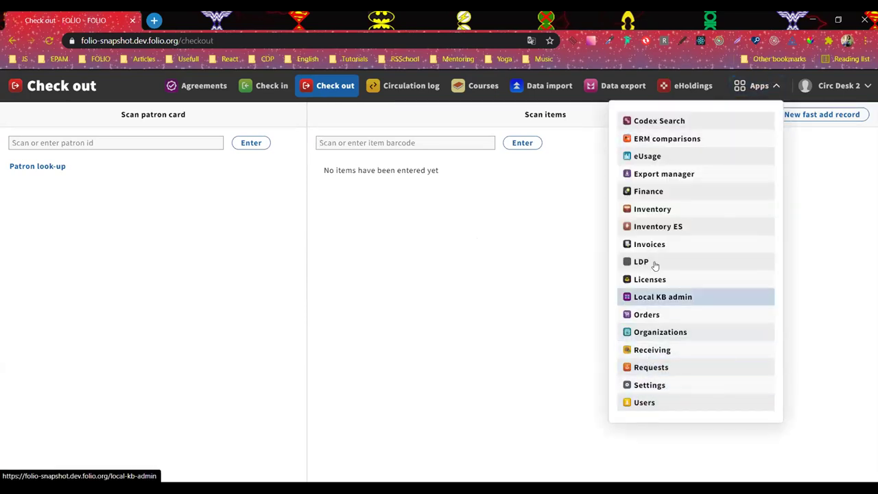
pyautogui.click(637, 386)
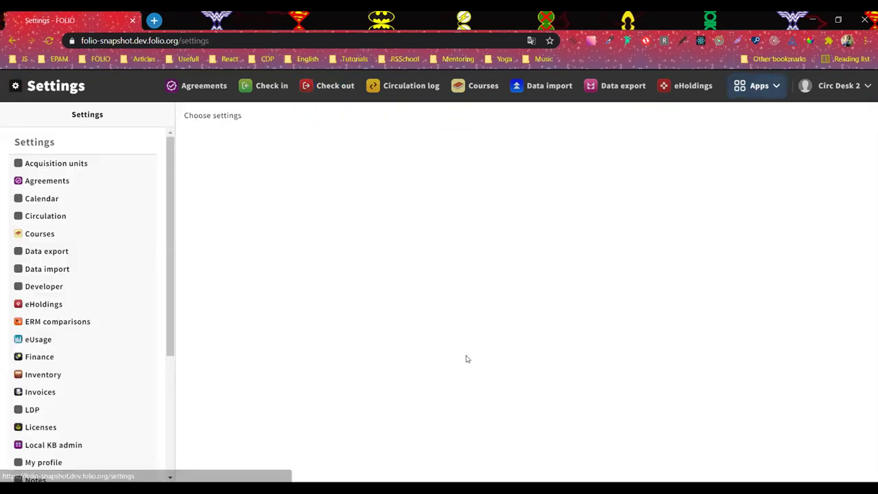
pyautogui.click(55, 216)
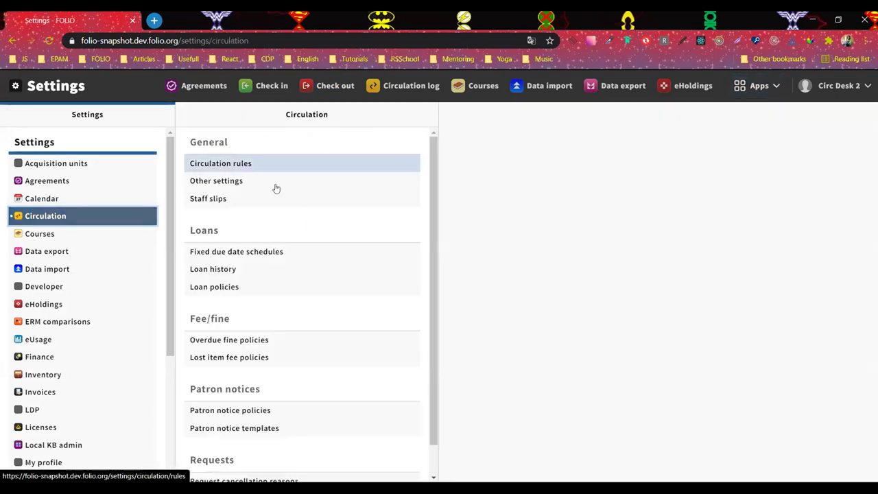
pyautogui.click(252, 288)
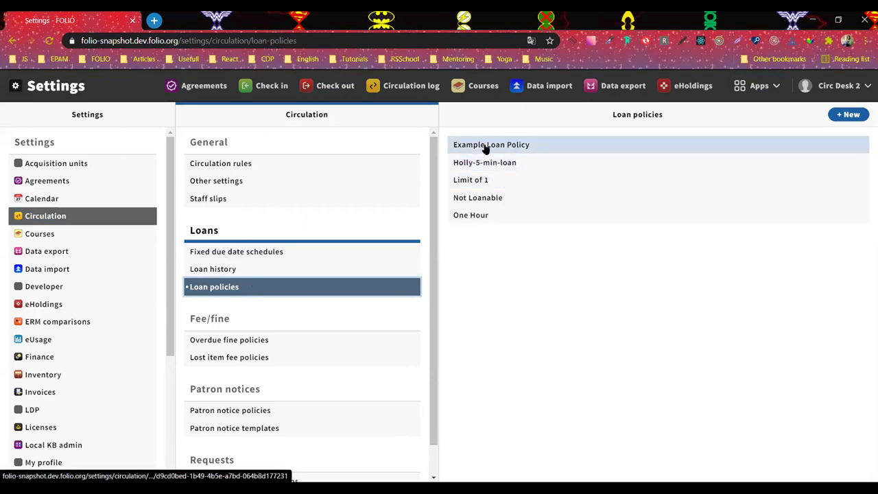
pyautogui.click(484, 198)
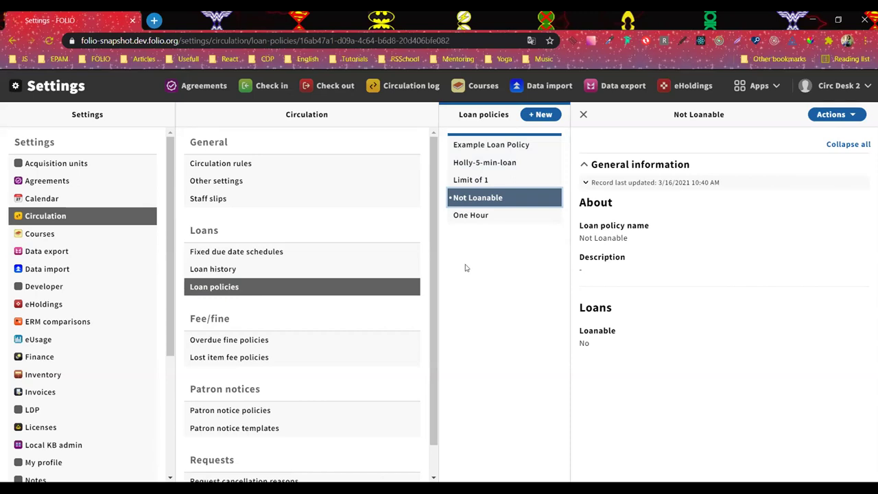
# - Check in the item with barcode 777777 and dismiss the in-transit notice
pyautogui.click(277, 86)
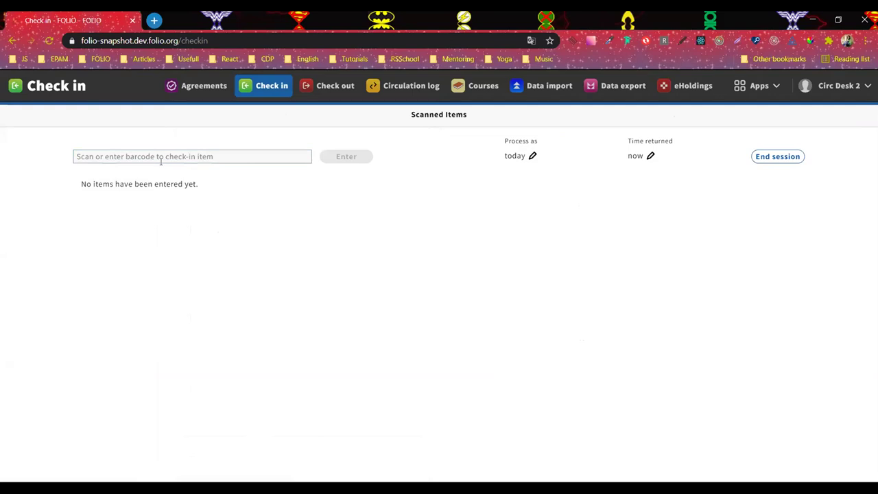
pyautogui.click(149, 157)
pyautogui.write('777777')
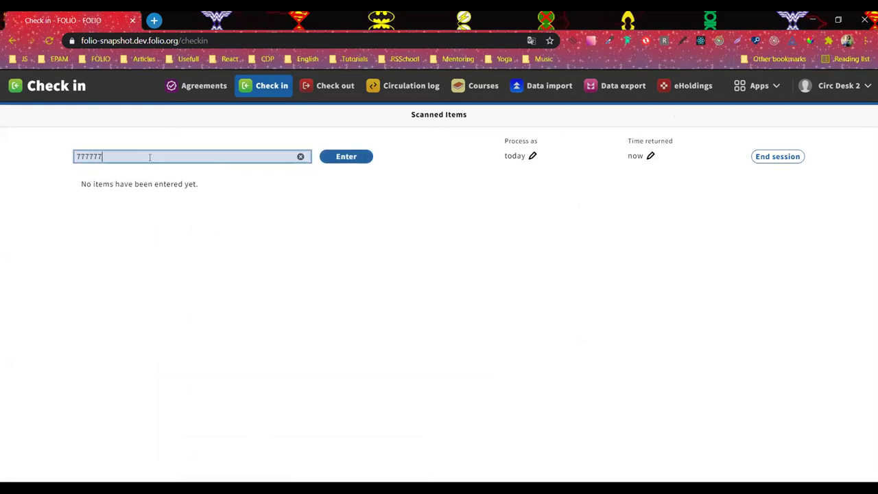
pyautogui.click(344, 157)
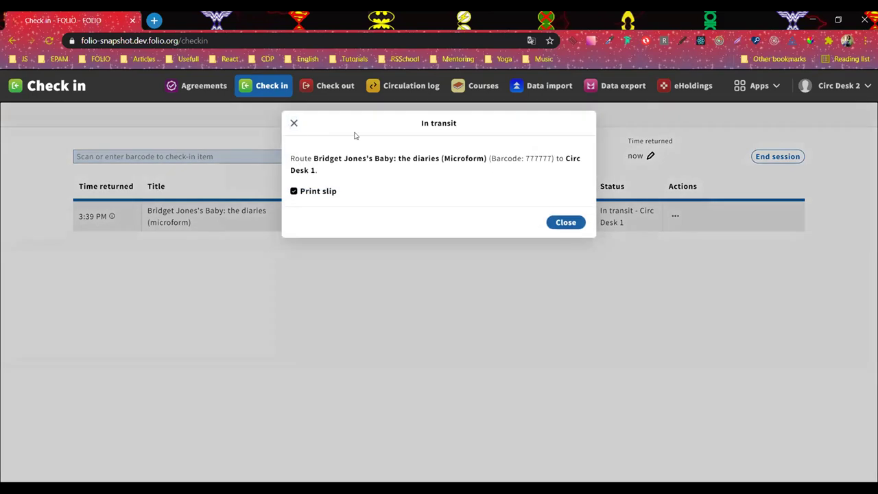
pyautogui.click(294, 121)
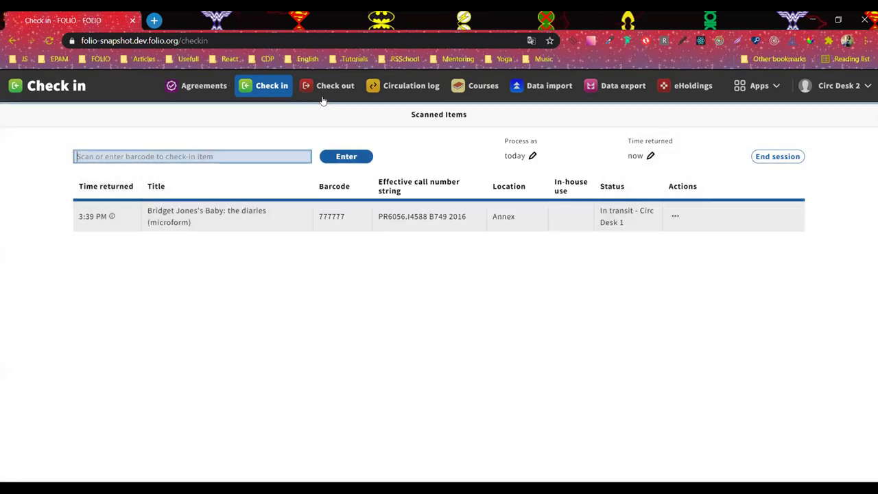
# - Return to Check out and load the unblocked borrower by entering their patron barcode
pyautogui.click(329, 86)
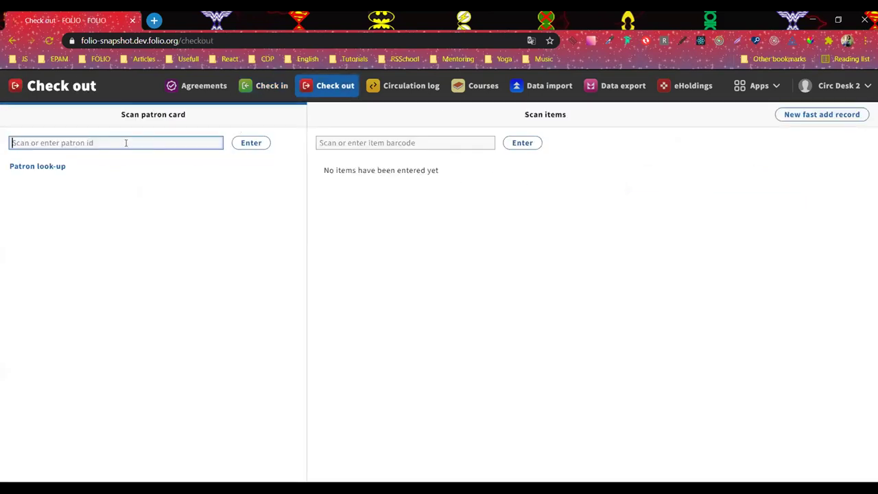
pyautogui.write('77777')
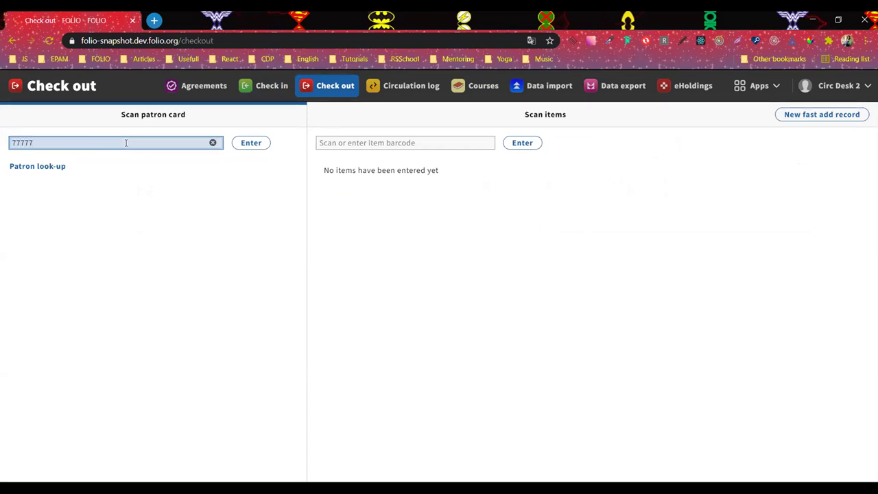
pyautogui.write('7')
pyautogui.press('Return')
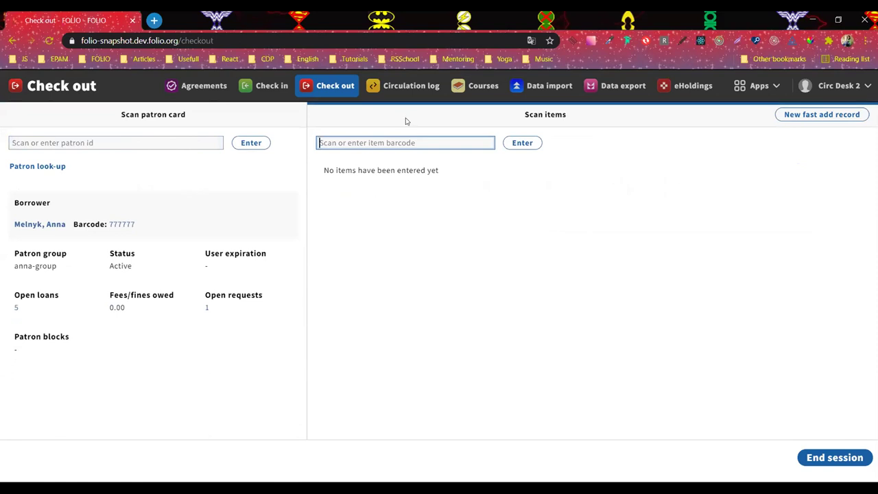
# - Try to check out item 131313 to the unblocked borrower and close the resulting message
pyautogui.write('1313')
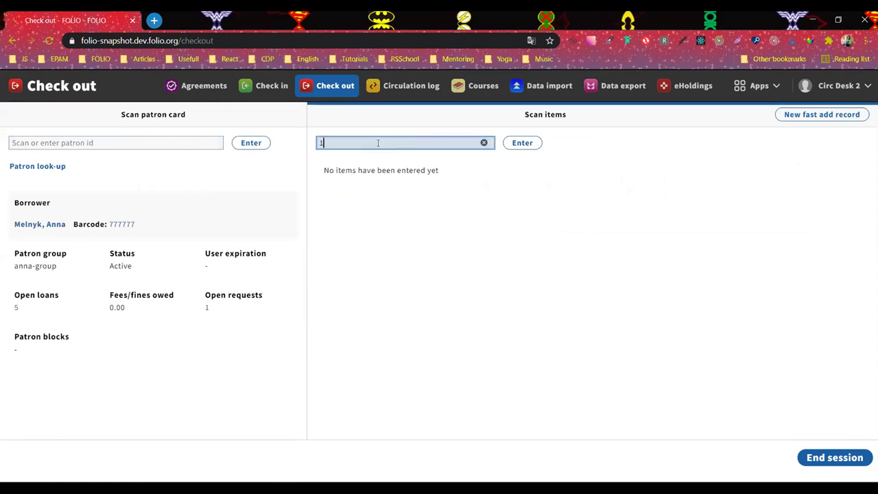
pyautogui.write('13')
pyautogui.click(518, 143)
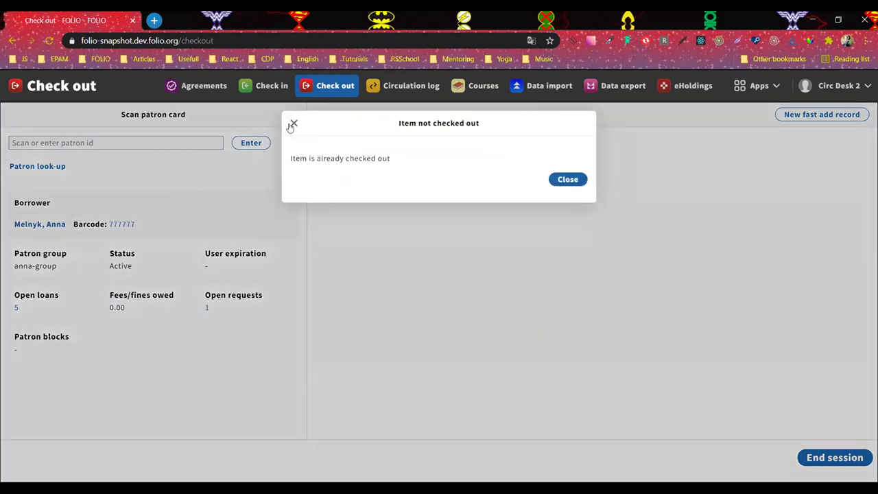
pyautogui.click(293, 124)
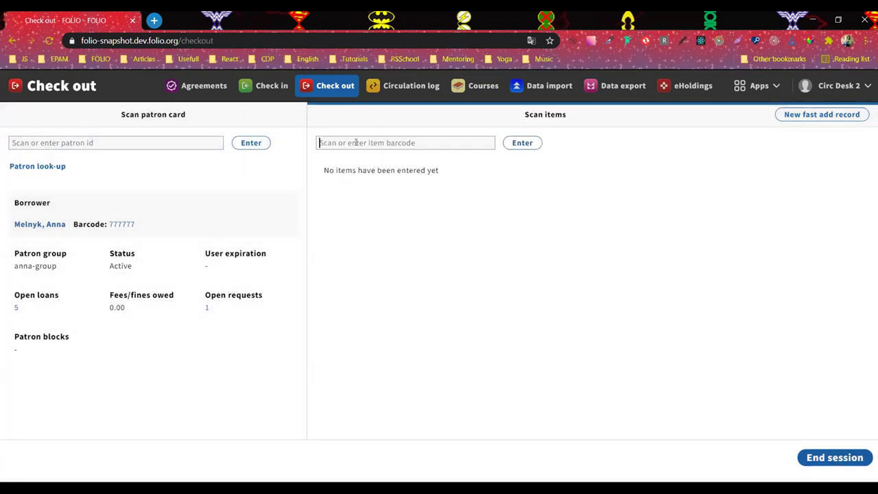
# - Check out item 141414 to the unblocked borrower and submit item 333333 for checkout
pyautogui.write('141414')
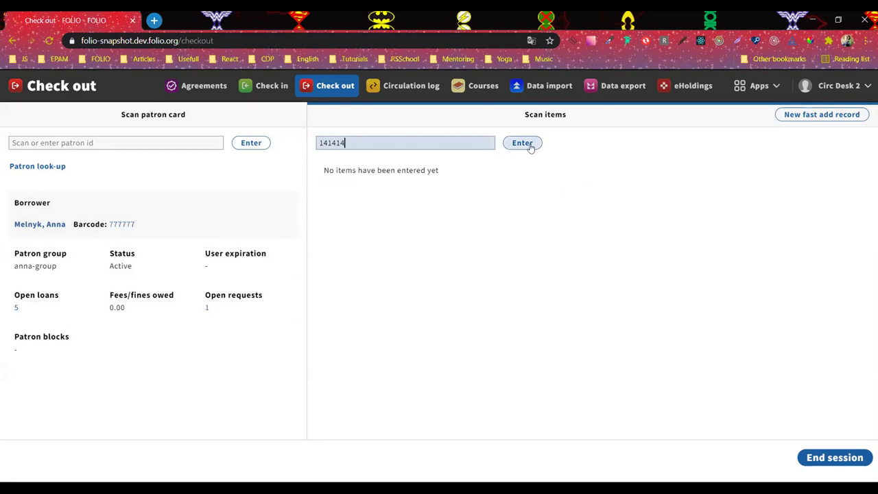
pyautogui.click(529, 143)
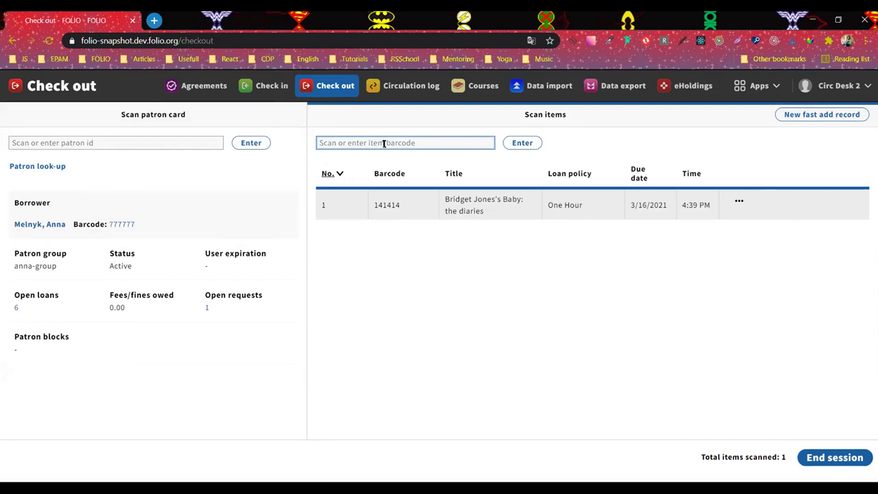
pyautogui.write('333333')
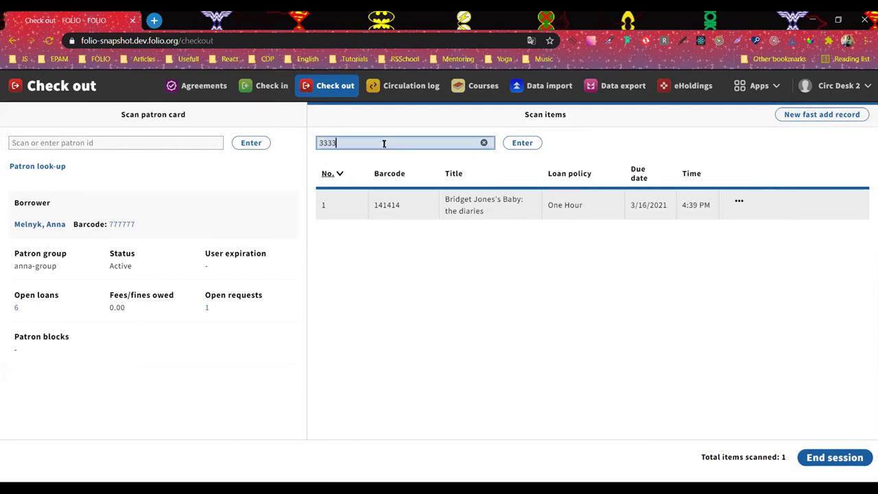
pyautogui.click(519, 148)
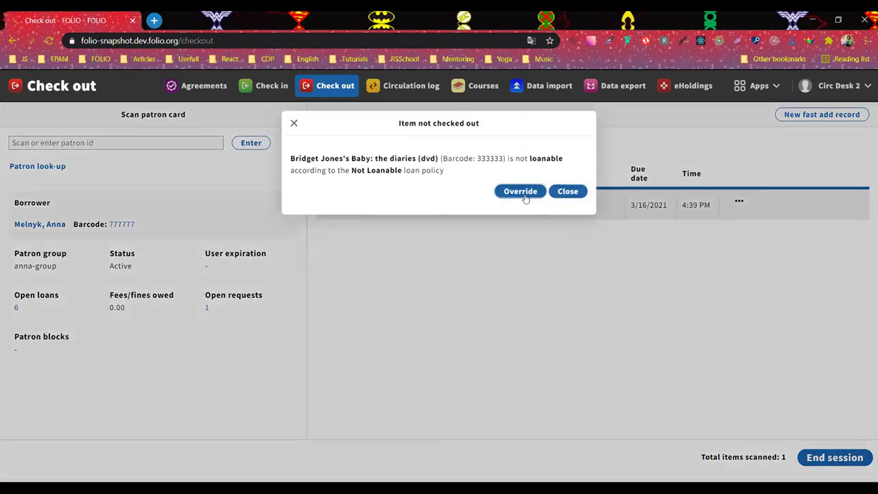
# - Override the loan policy for item 333333 with due date 03/17/2021 and the comment "www", and save it
pyautogui.click(520, 195)
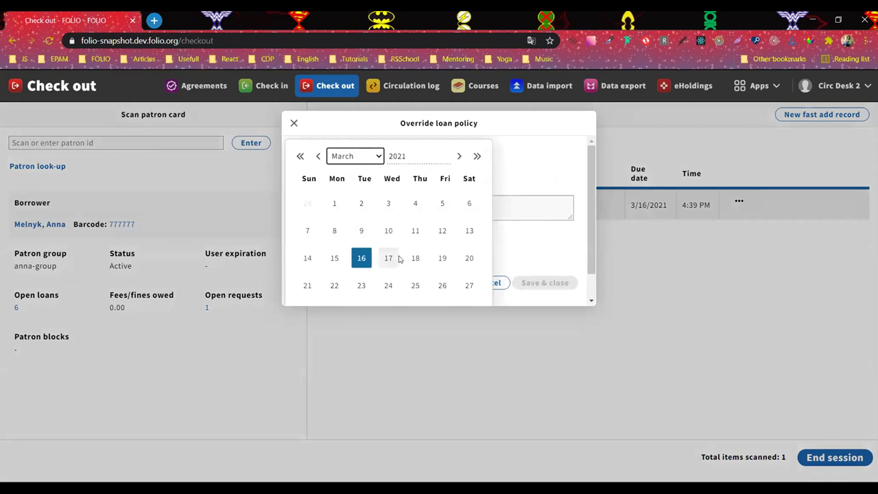
pyautogui.moveTo(390, 255)
pyautogui.mouseDown()
pyautogui.moveTo(335, 204)
pyautogui.moveTo(405, 253)
pyautogui.mouseUp()
pyautogui.click(401, 257)
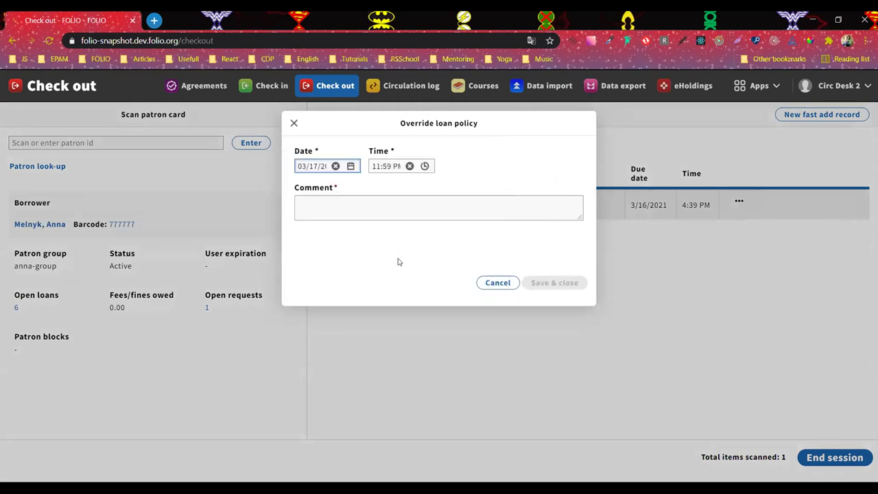
pyautogui.click(374, 213)
pyautogui.write('www')
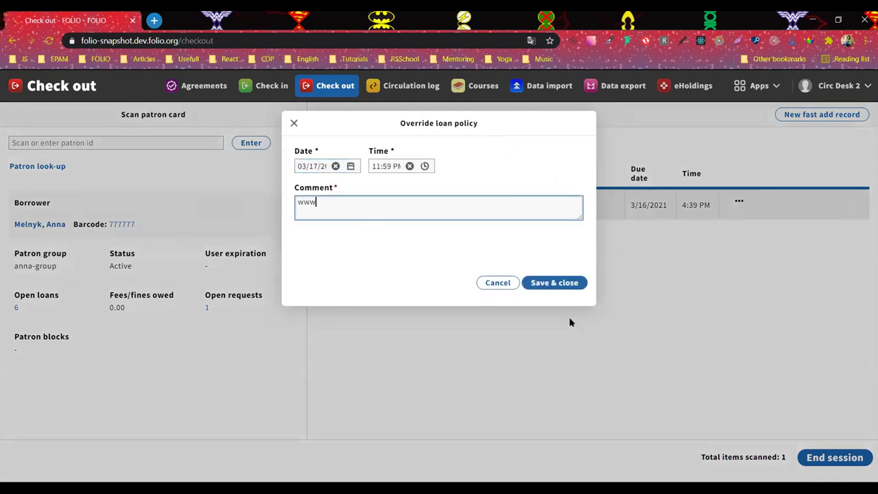
pyautogui.click(567, 283)
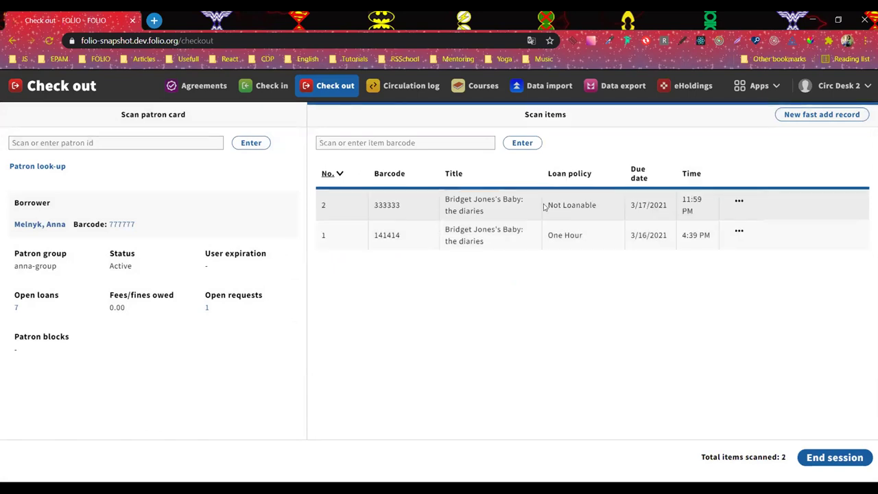
# - Highlight the loan policies of items 333333 and 141414 in the scanned items list to compare them
pyautogui.moveTo(546, 204); pyautogui.dragTo(604, 207)
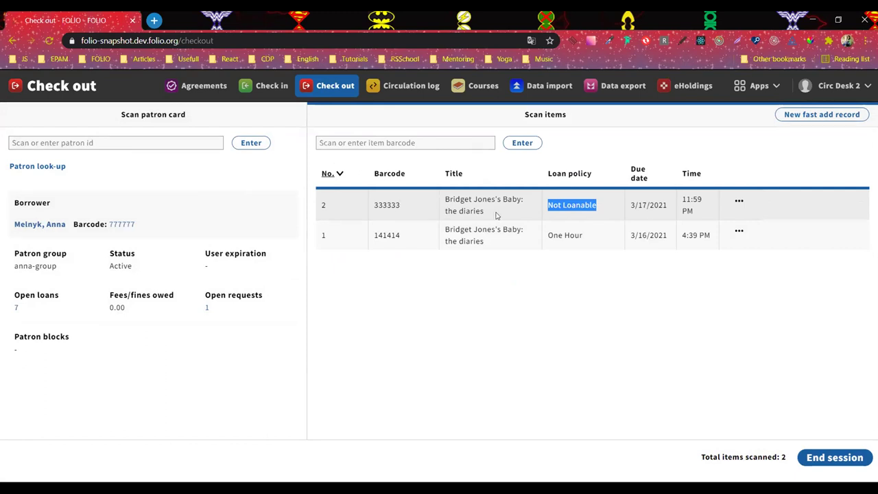
pyautogui.click(550, 235)
pyautogui.moveTo(549, 235); pyautogui.dragTo(602, 236)
pyautogui.click(603, 236)
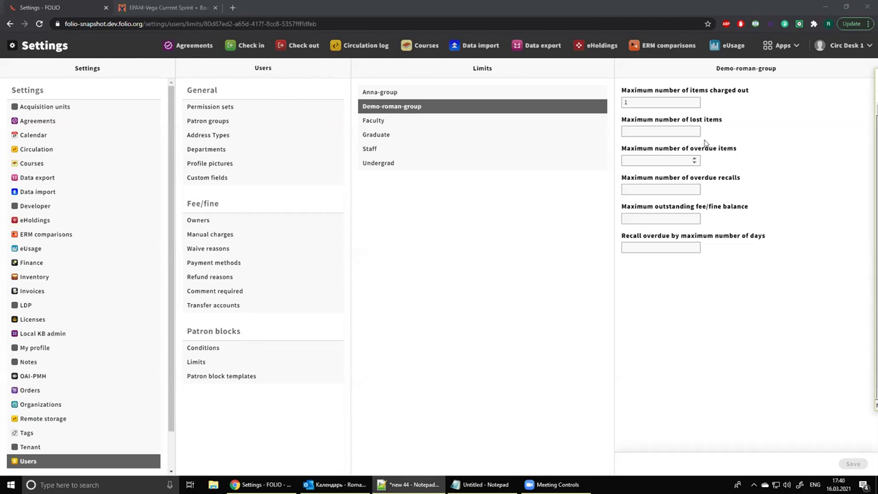
# - Highlight Demo-roman-group's limit for items charged out and open the matching patron block condition to examine its blocked actions
pyautogui.doubleClick(624, 102)
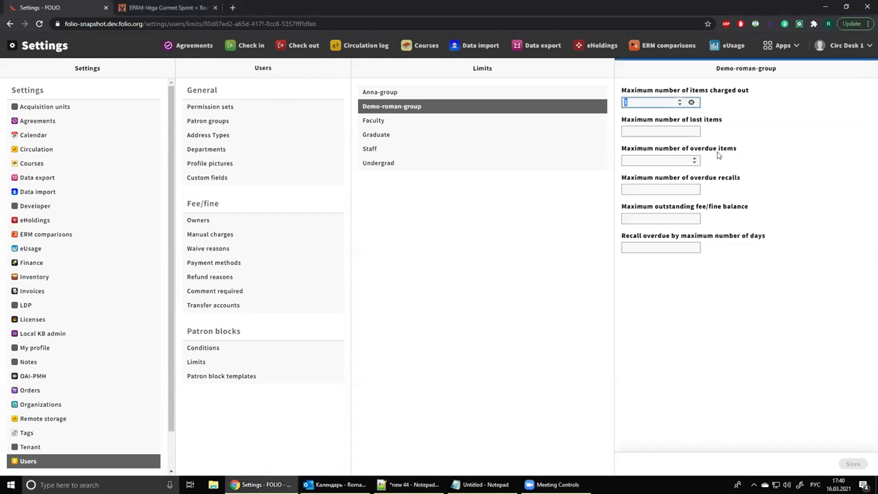
pyautogui.click(245, 348)
pyautogui.click(461, 95)
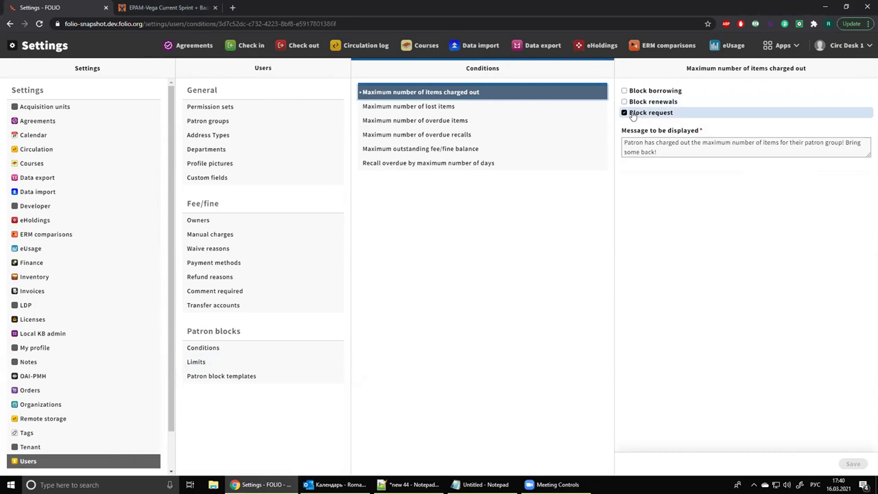
# - Open the Users app, ready for a user search
pyautogui.click(781, 46)
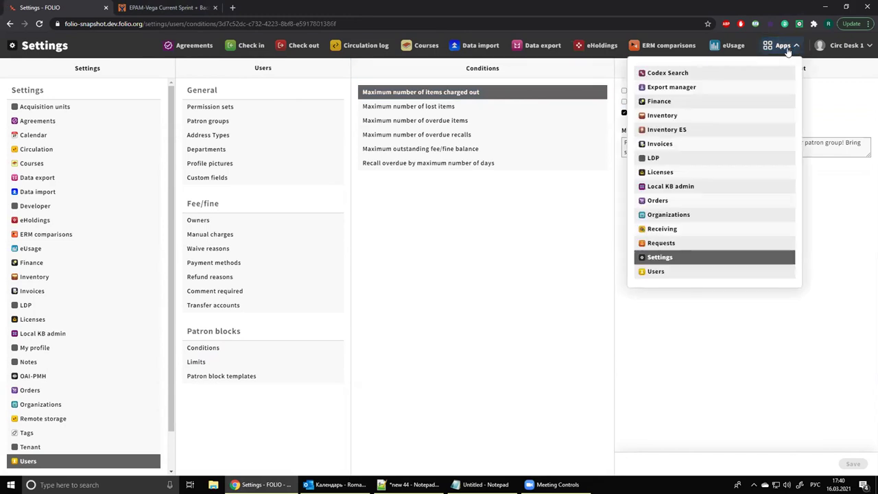
pyautogui.click(688, 272)
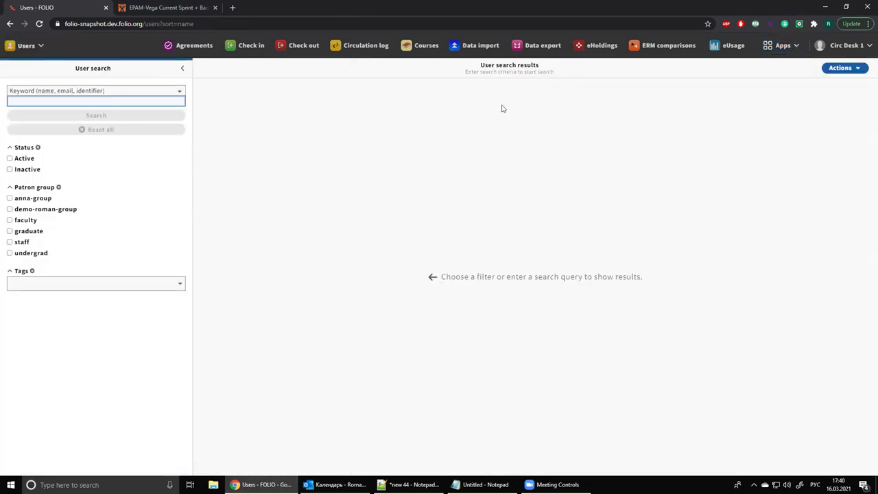
# - Find the patron by barcode in the user search and expand the record's patron blocks and requests sections
pyautogui.write('11111')
pyautogui.click(111, 118)
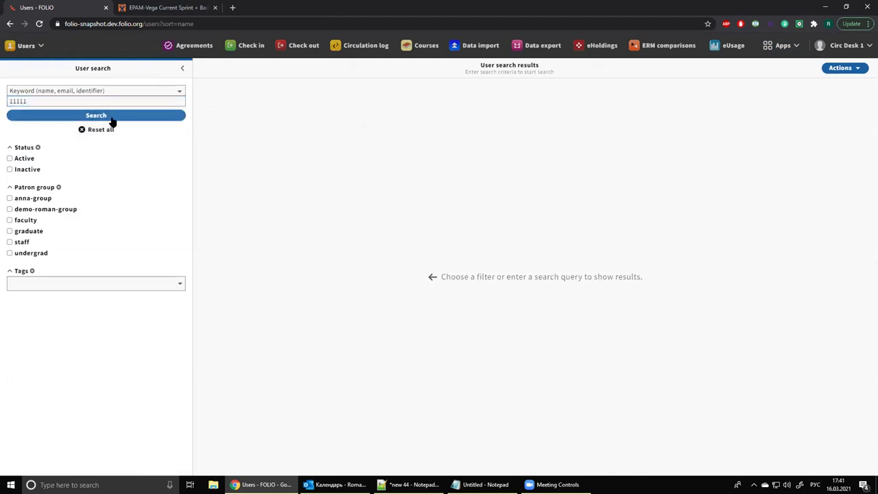
pyautogui.click(329, 109)
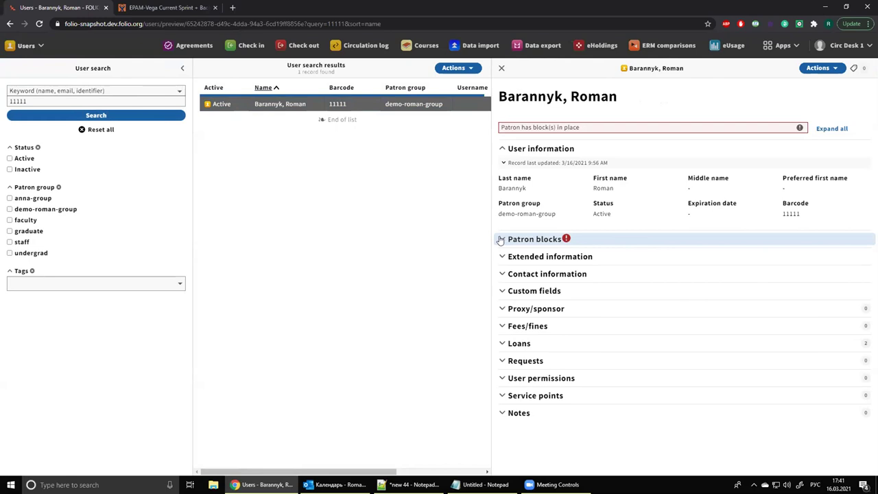
pyautogui.click(502, 240)
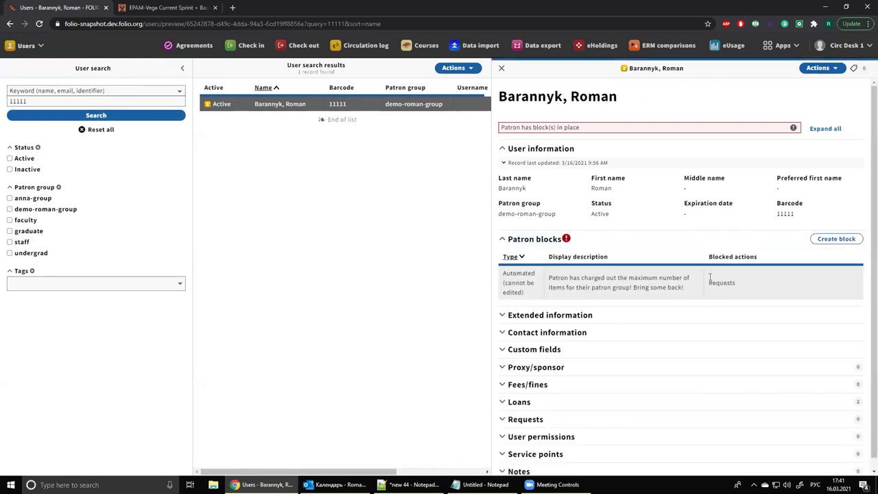
pyautogui.scroll(-1, 715, 273)
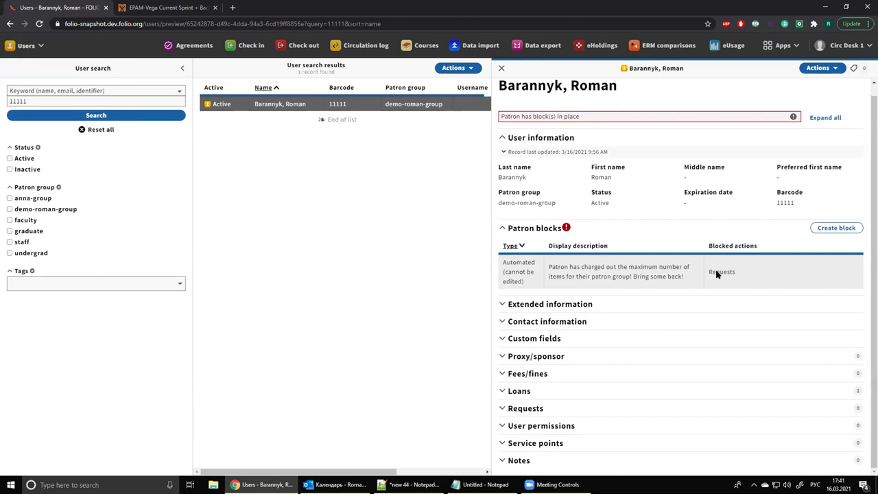
pyautogui.click(501, 409)
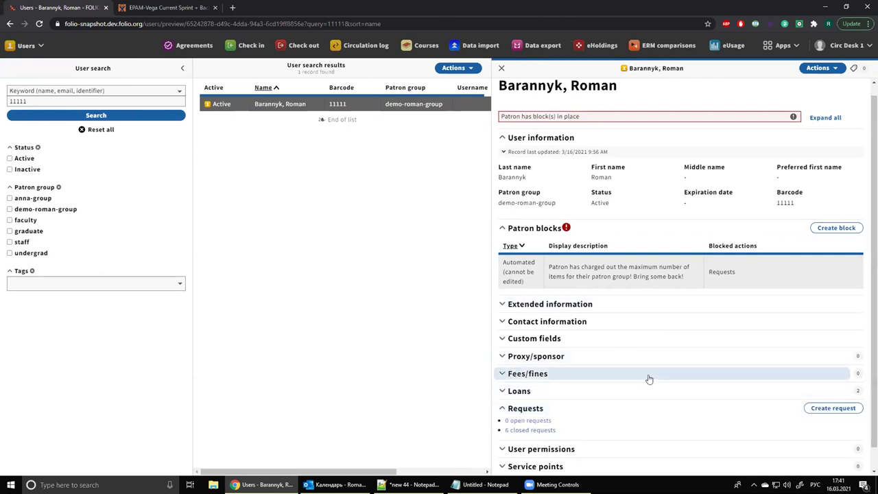
pyautogui.scroll(-1, 537, 386)
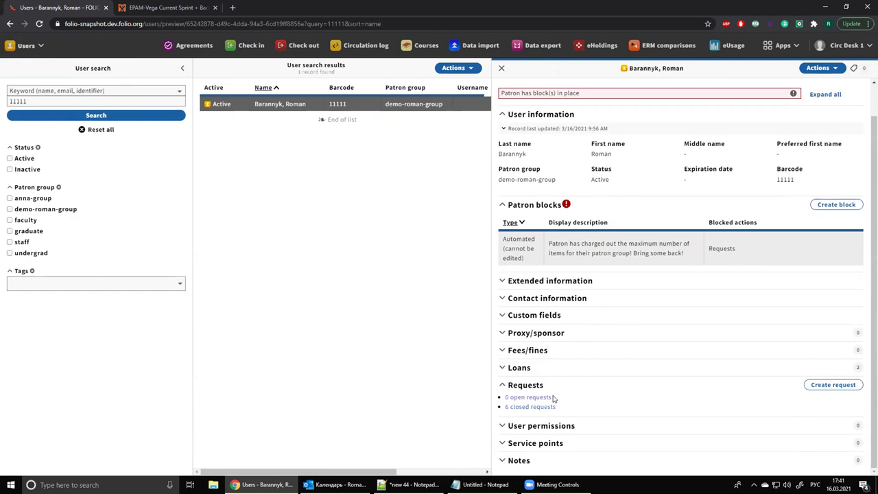
# - Start a new request for the patron, dismiss the block notice, and fill in item 113 with pickup service point Circ Desk 1
pyautogui.click(837, 385)
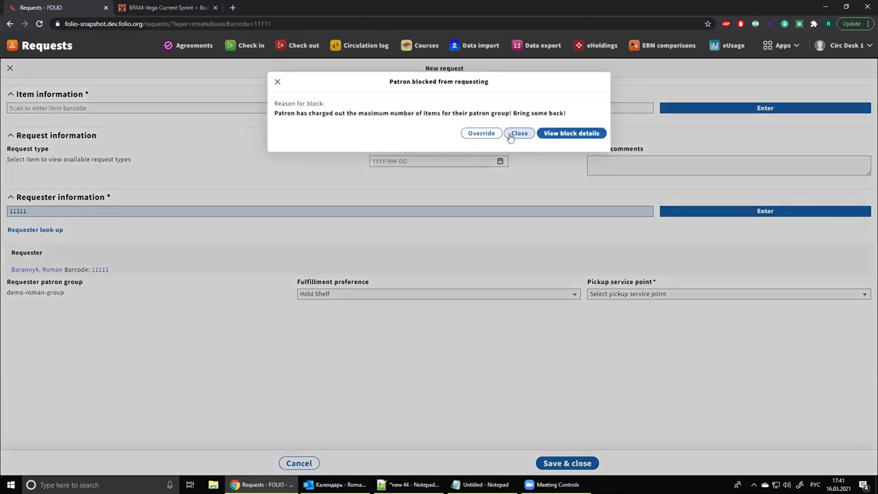
pyautogui.click(516, 134)
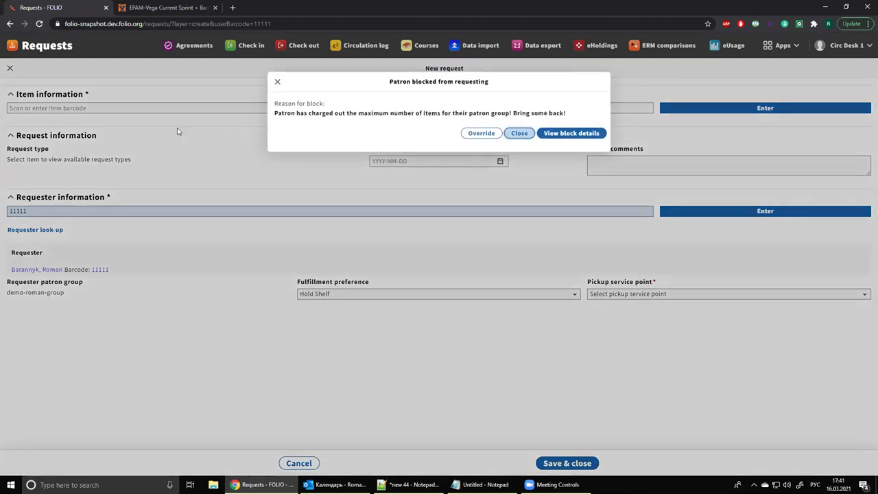
pyautogui.write('113')
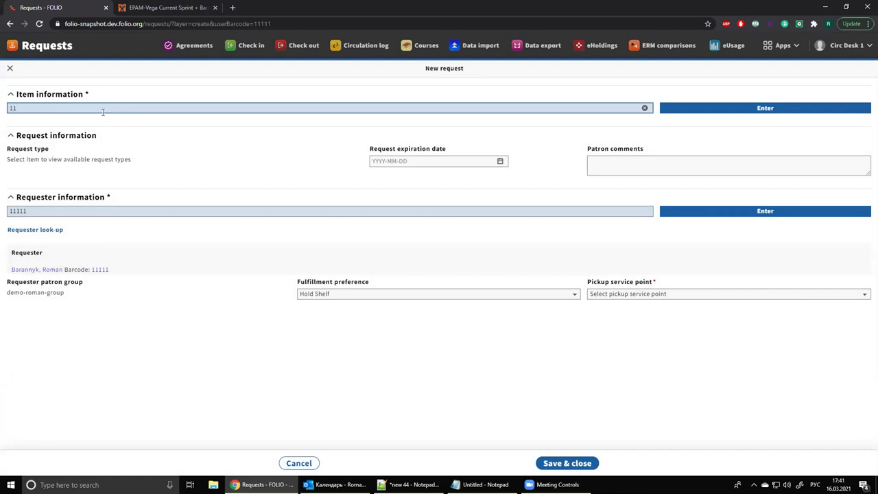
pyautogui.click(709, 110)
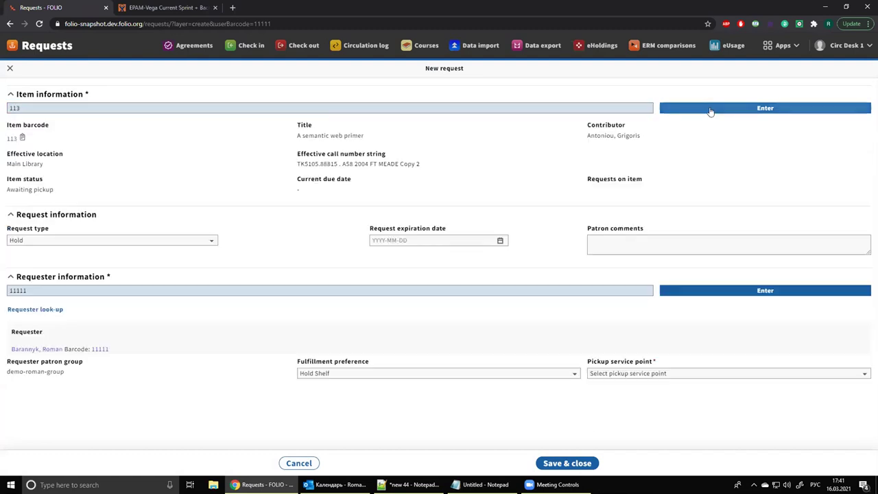
pyautogui.click(631, 376)
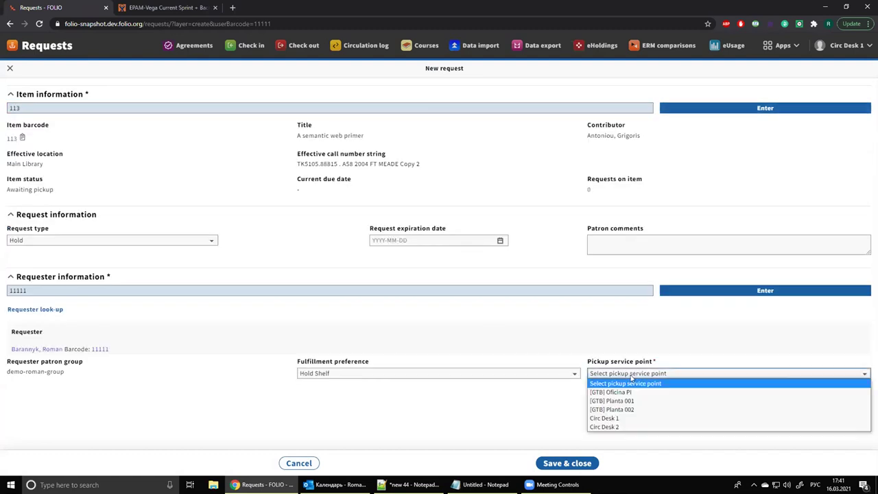
pyautogui.click(620, 418)
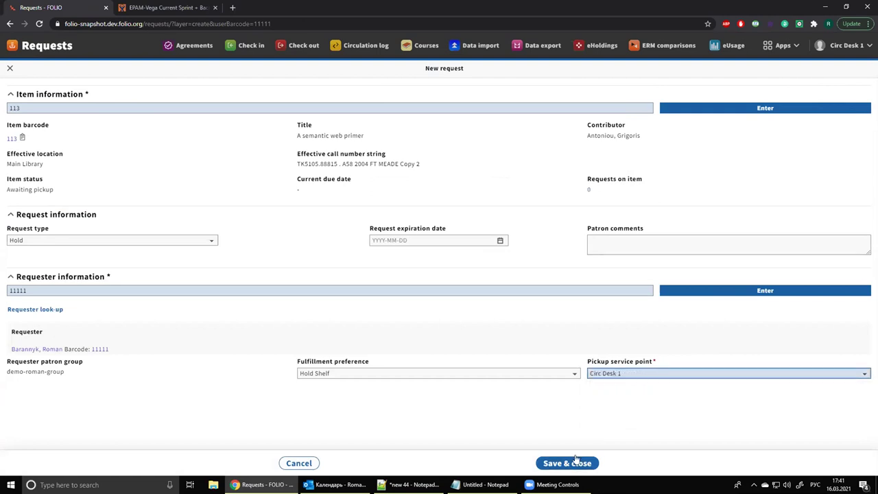
# - Submit the request for item 113, overriding the patron block on requesting to save it
pyautogui.click(569, 463)
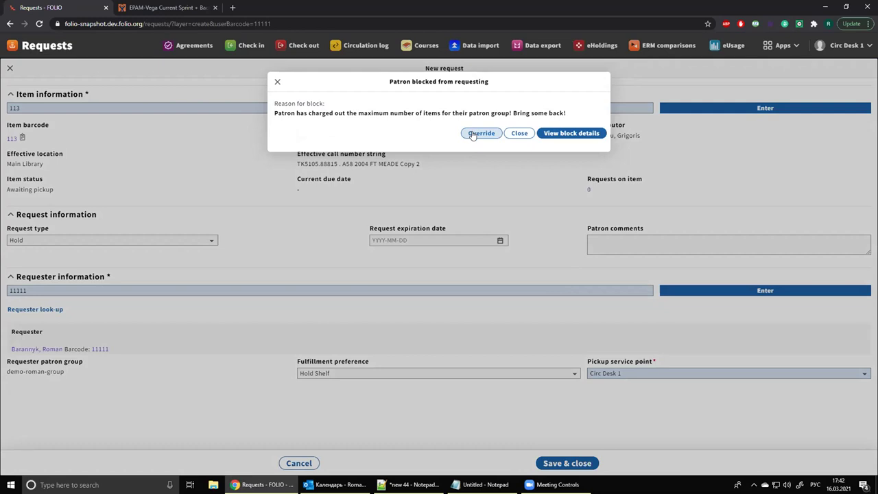
pyautogui.click(472, 134)
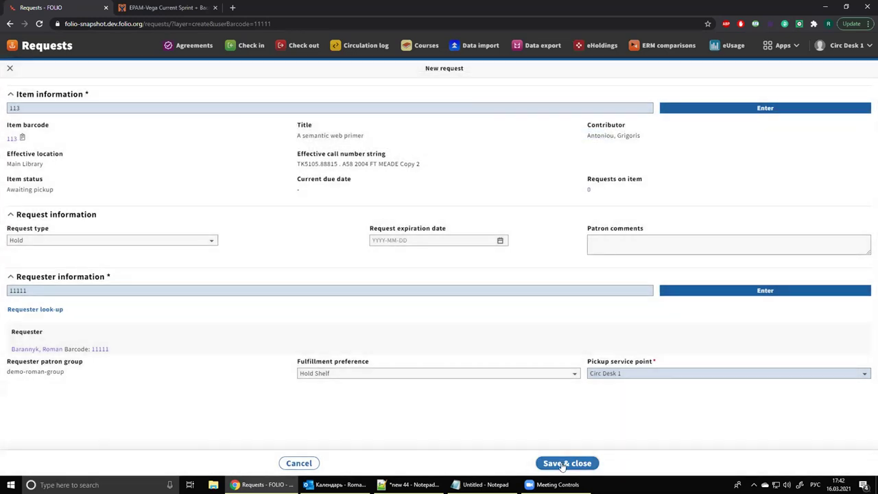
pyautogui.click(564, 463)
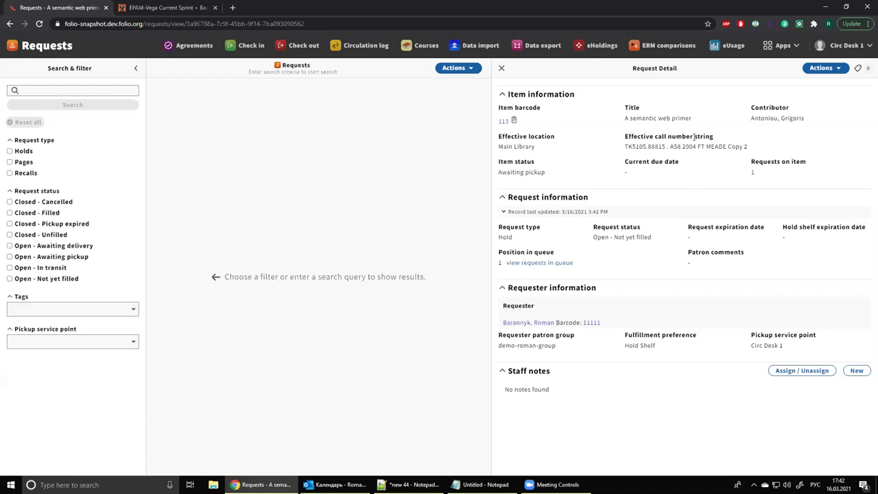
# - Return to the patron's record in the Users app and expand its requests section to check the open requests
pyautogui.click(784, 45)
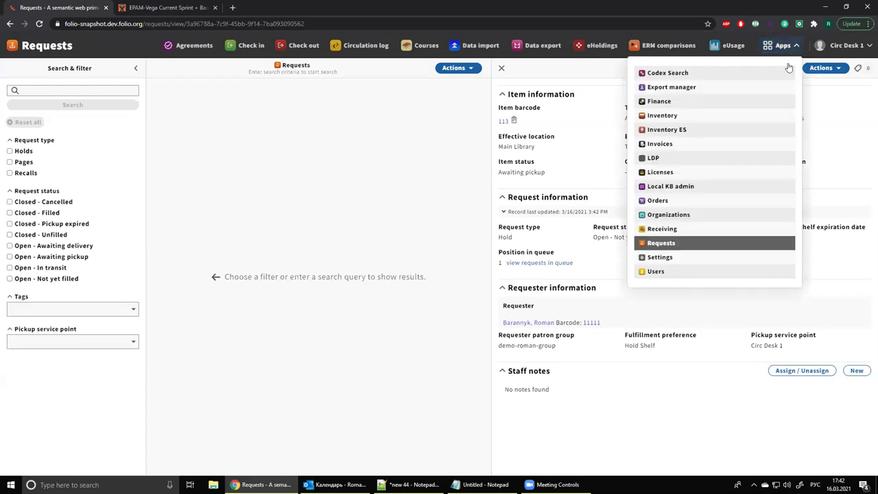
pyautogui.click(677, 271)
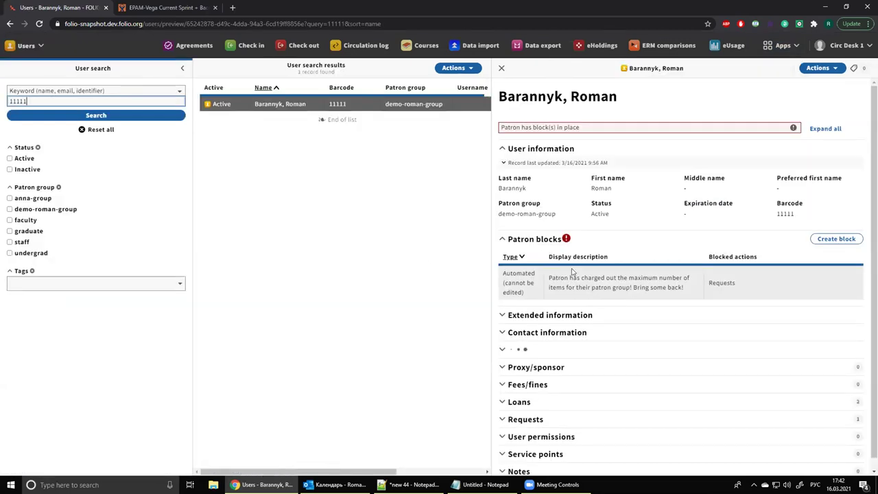
pyautogui.click(503, 420)
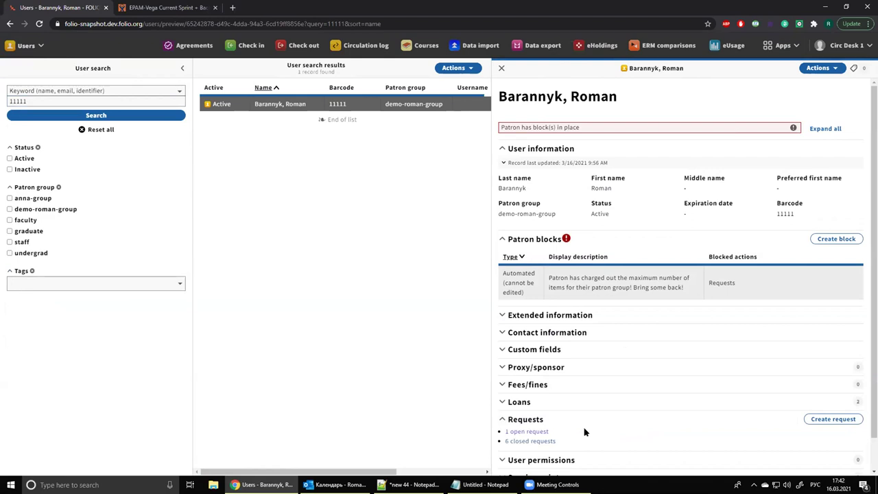
pyautogui.scroll(-1, 585, 431)
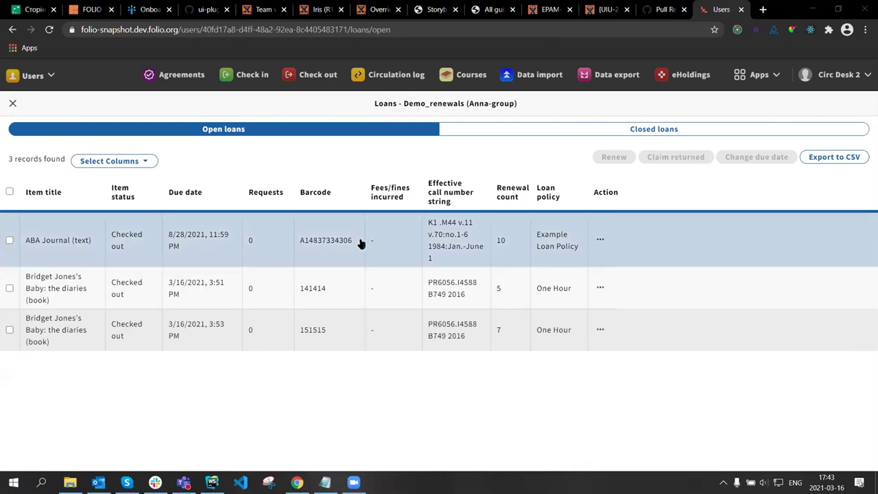
# - Renew all of Demo_renewals' open loans together, overriding the patron block with the comment "Demo", and dismiss the renewal confirmation
pyautogui.click(410, 404)
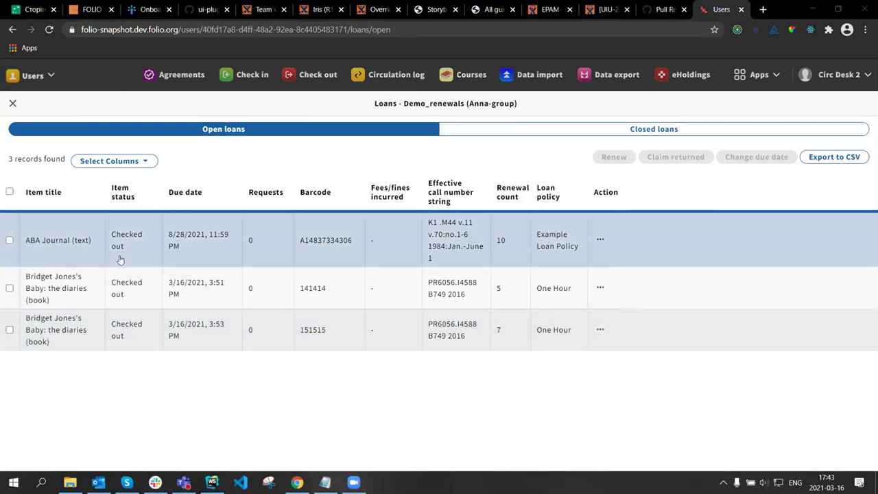
pyautogui.click(9, 192)
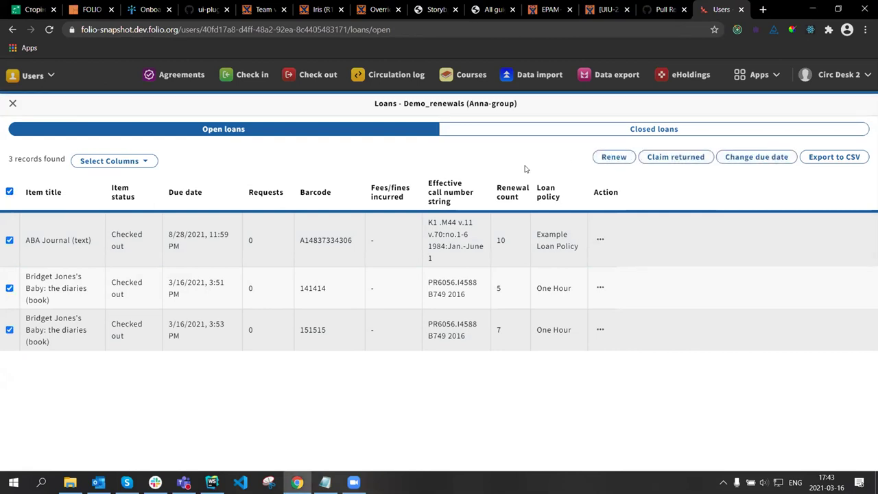
pyautogui.click(612, 157)
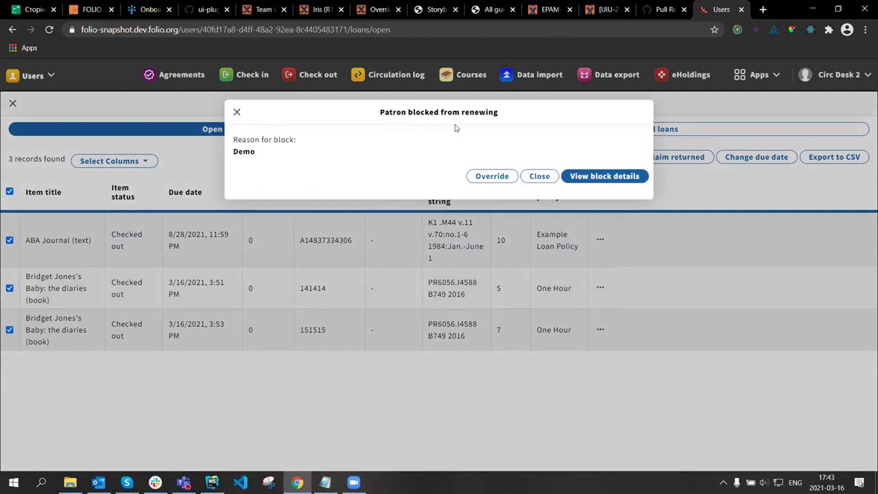
pyautogui.click(491, 177)
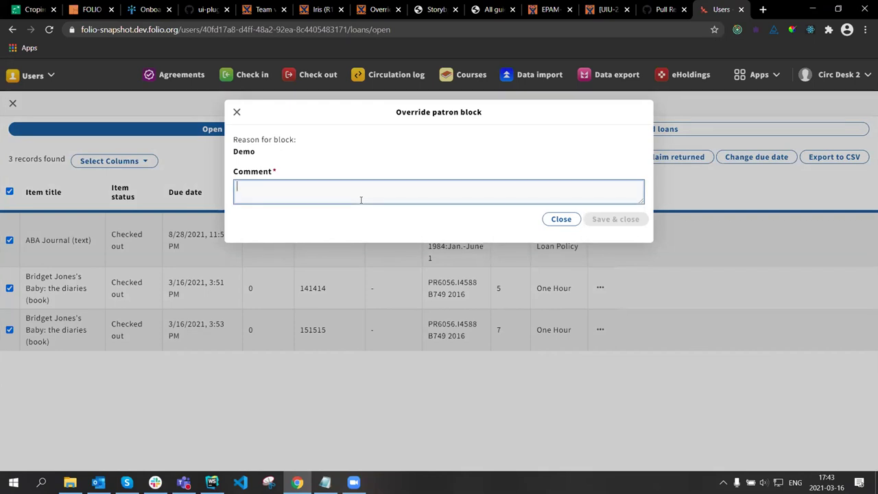
pyautogui.write('Demo')
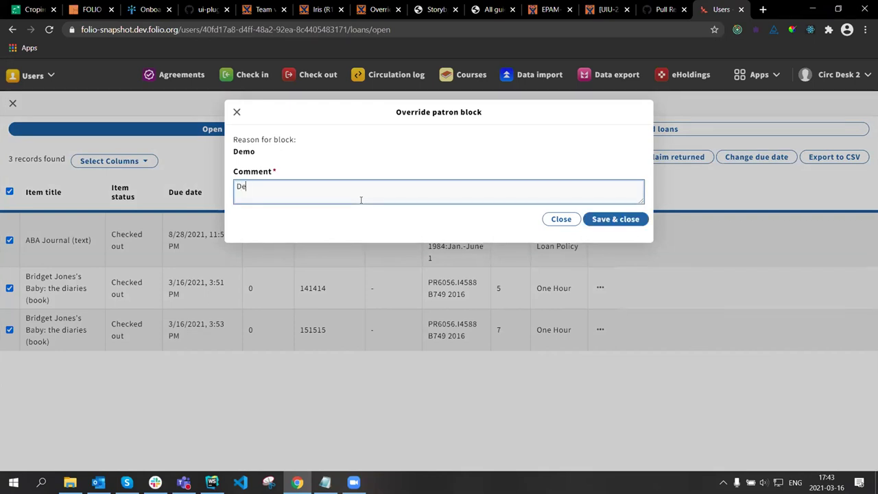
pyautogui.click(619, 219)
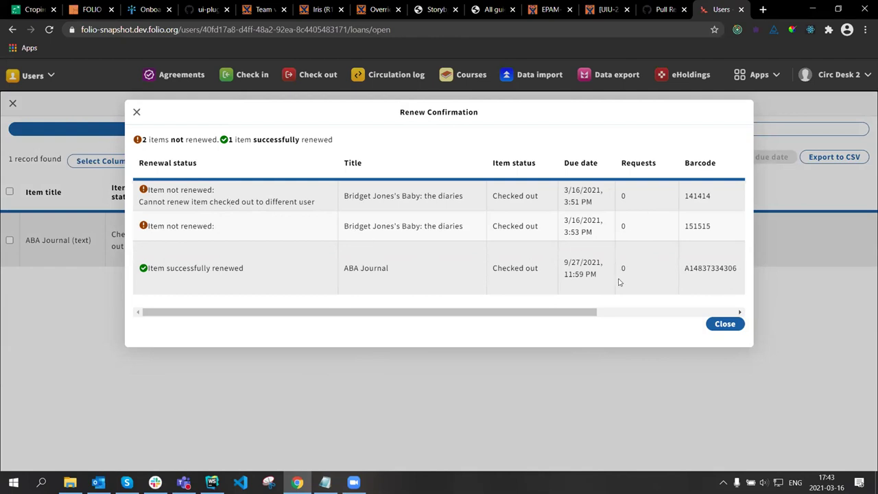
pyautogui.click(717, 326)
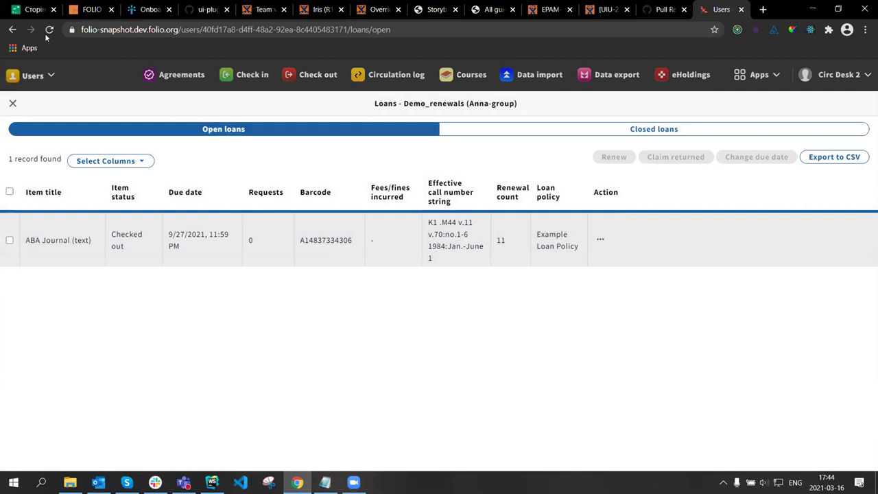
# - Reload the open loans and renew the ABA Journal loan individually, overriding the patron block with the comment "Demo 2"
pyautogui.press('F5')
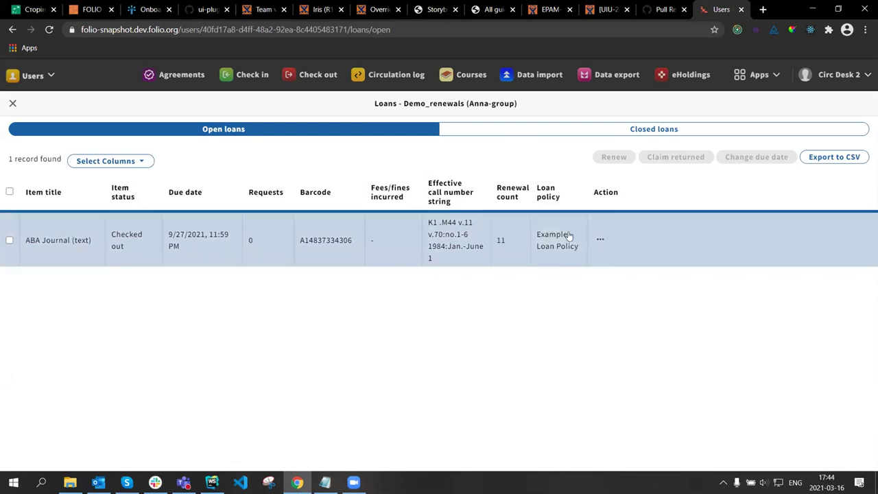
pyautogui.click(600, 241)
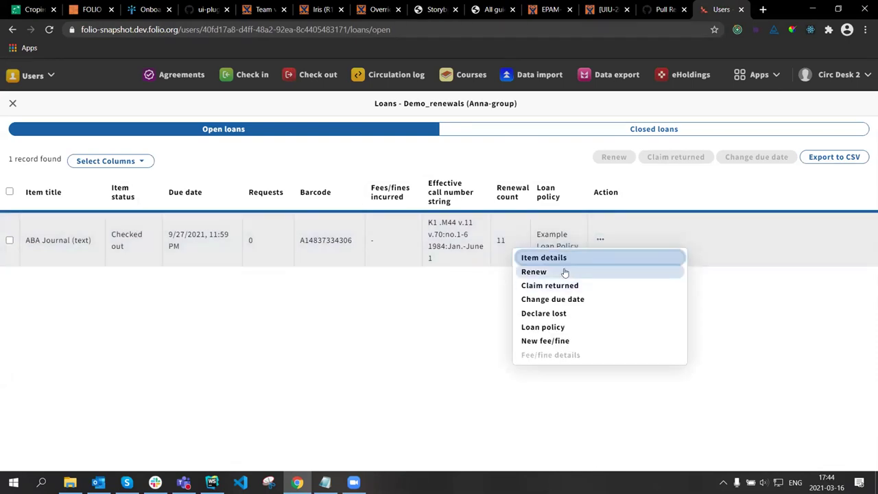
pyautogui.click(566, 271)
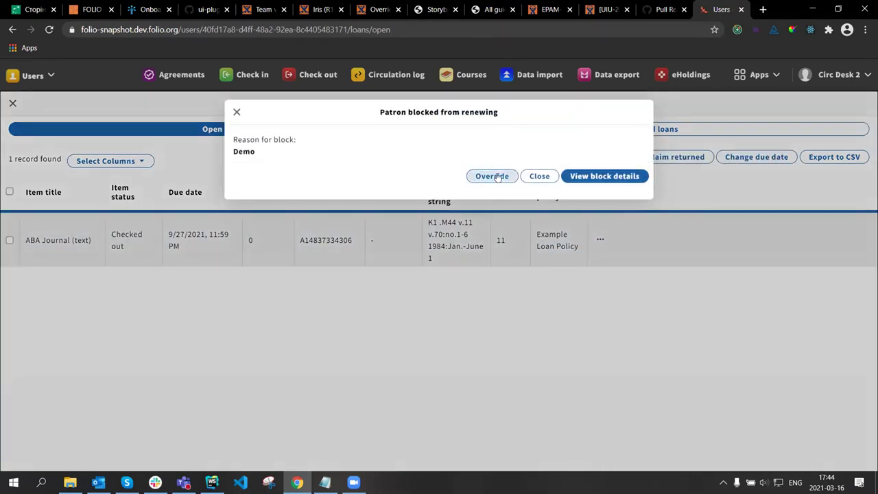
pyautogui.click(492, 176)
pyautogui.click(404, 195)
pyautogui.write('Demo 2')
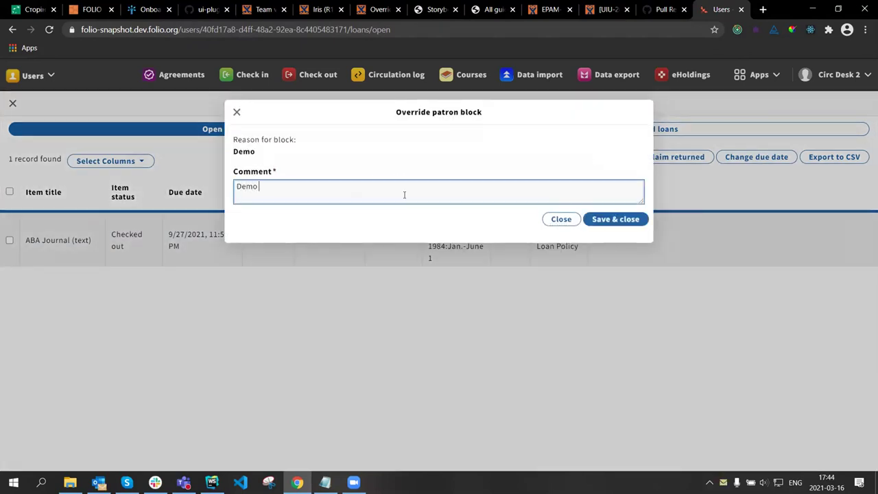
pyautogui.click(607, 220)
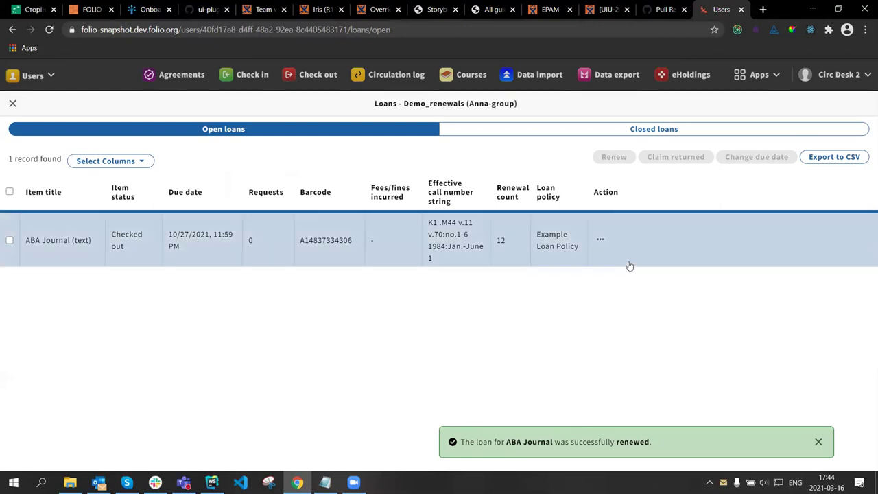
# - Renew the ABA Journal loan from its loan details, overriding the patron block with the comment "Demo 3"
pyautogui.click(638, 237)
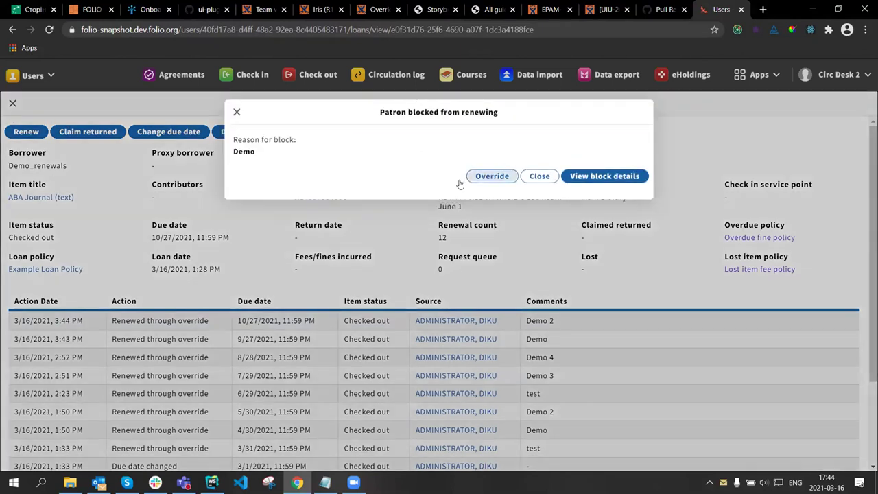
pyautogui.click(491, 176)
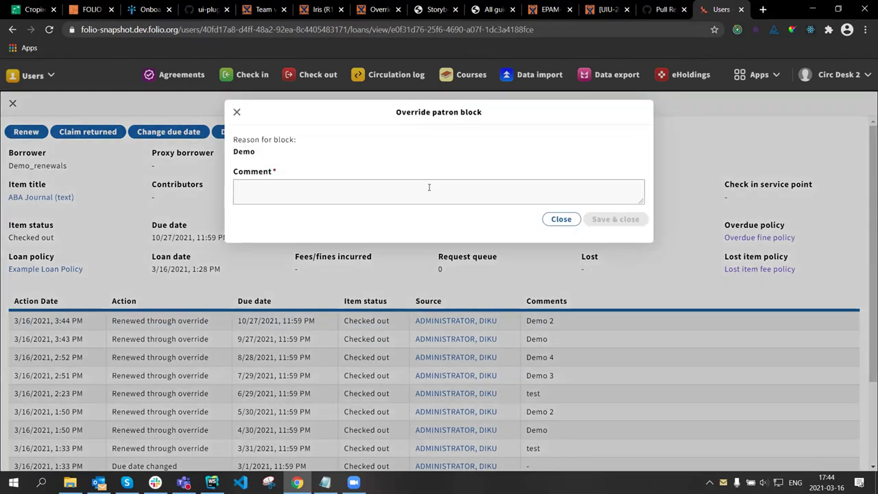
pyautogui.click(429, 187)
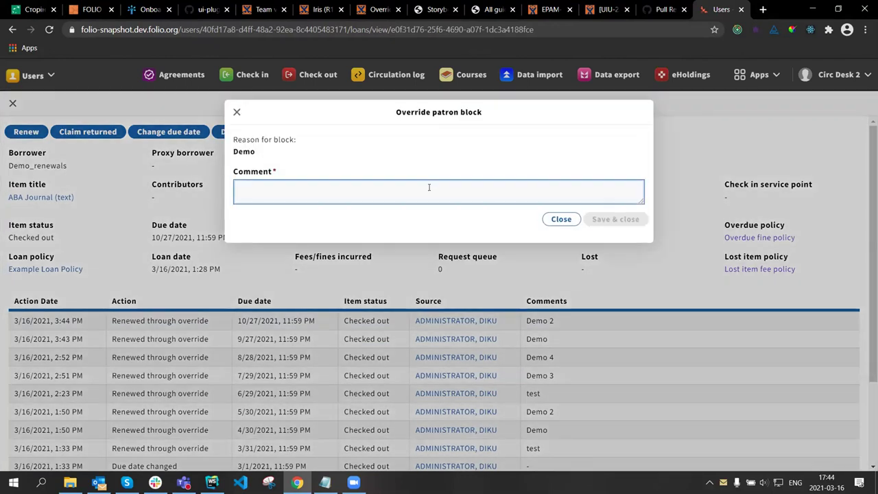
pyautogui.write('Demo')
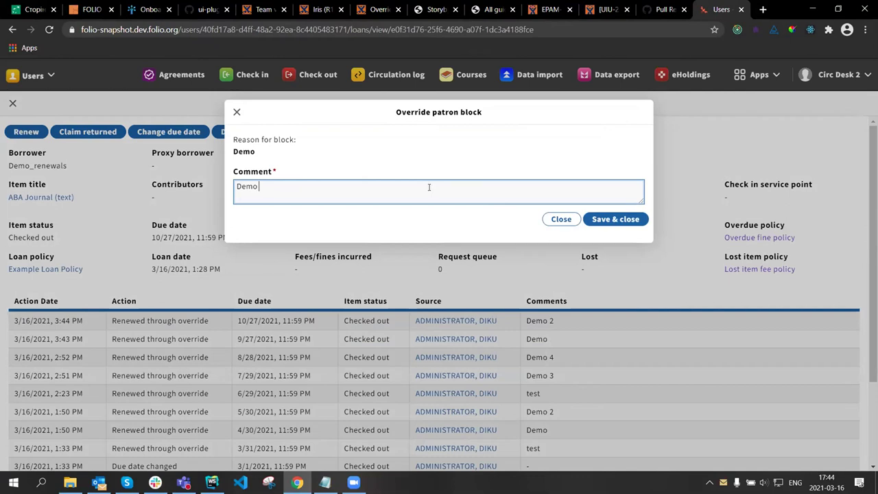
pyautogui.write(' 3')
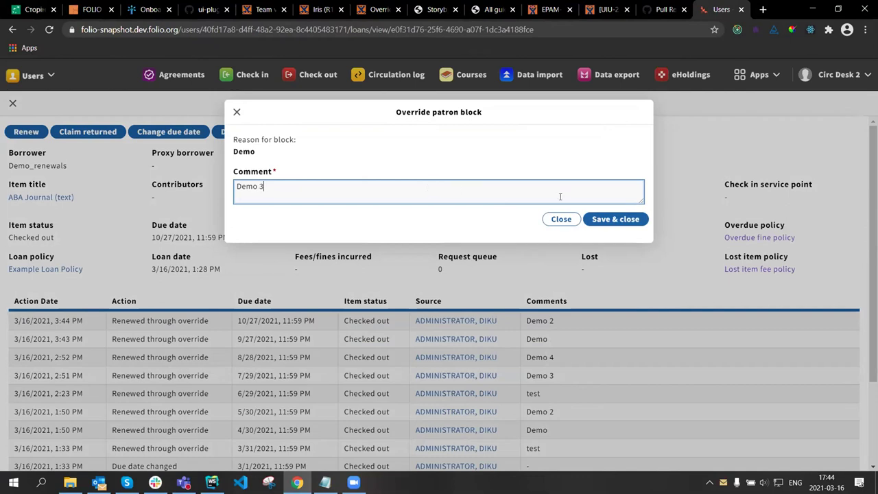
pyautogui.click(625, 225)
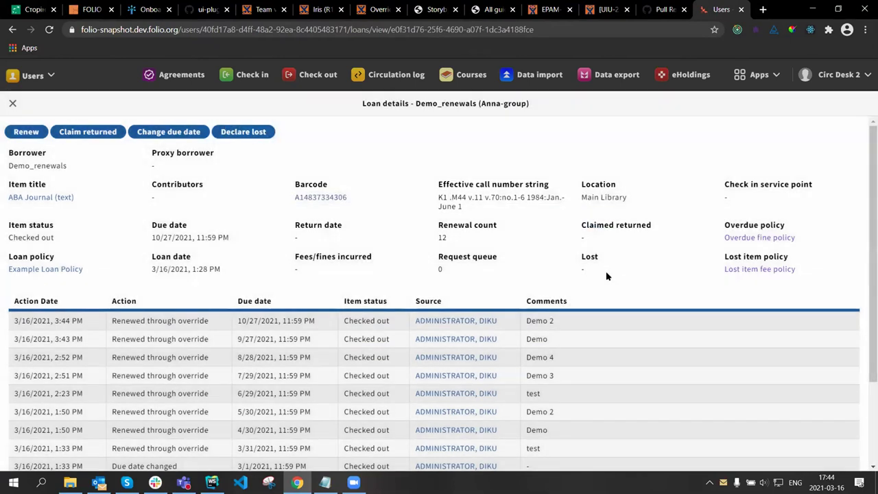
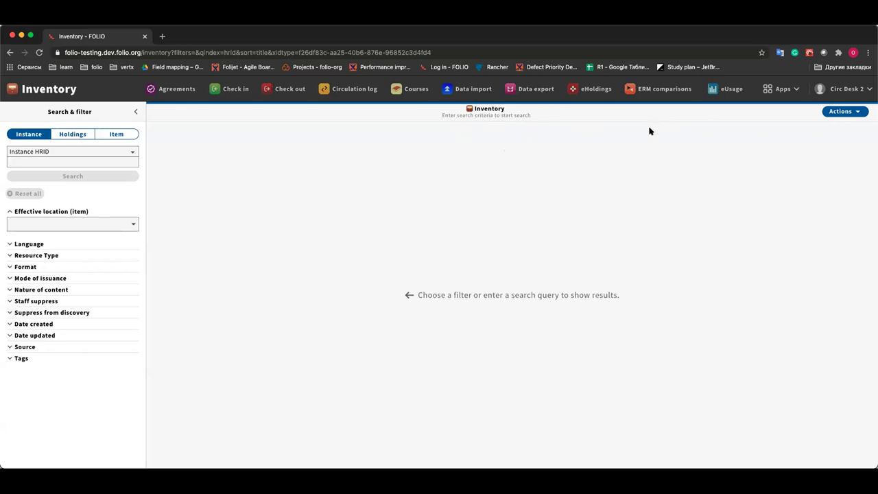
pyautogui.click(838, 111)
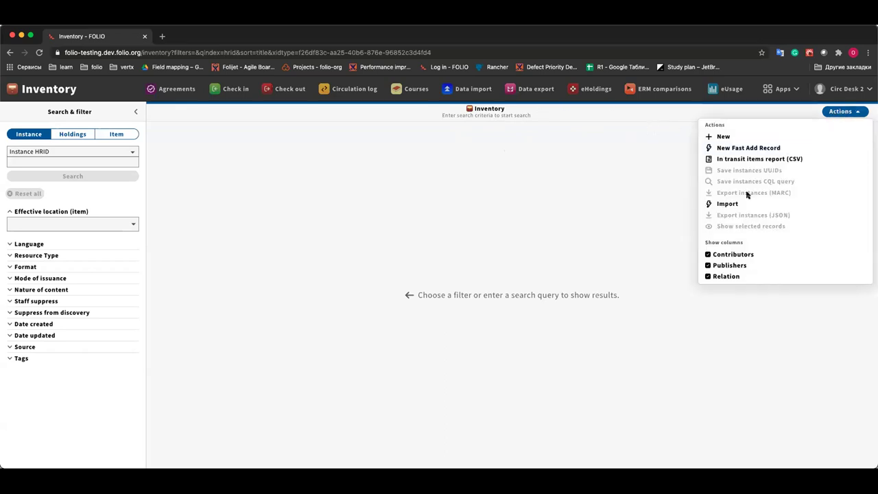
pyautogui.click(727, 204)
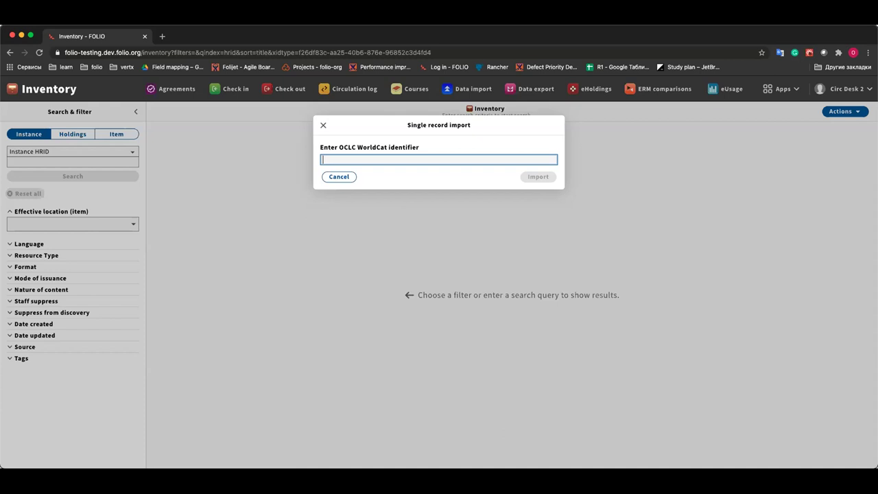
pyautogui.click(339, 177)
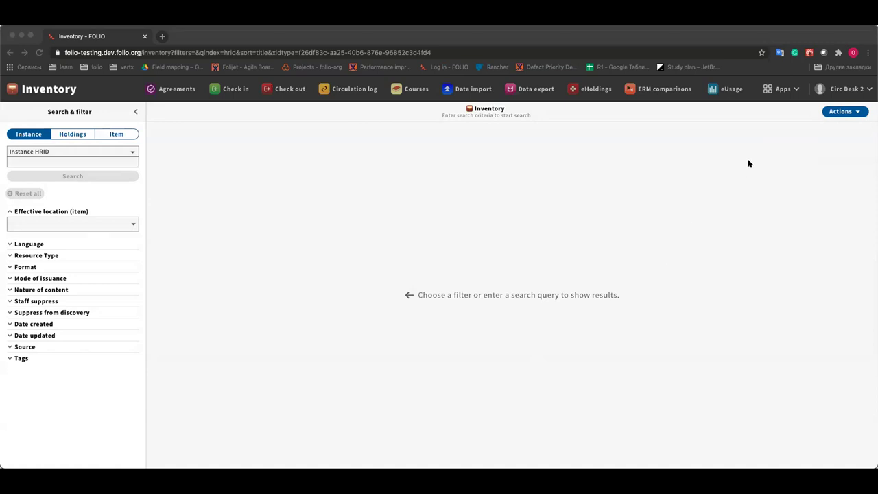
# - Import a single record into Inventory using the OCLC WorldCat identifier 807216062
pyautogui.click(846, 111)
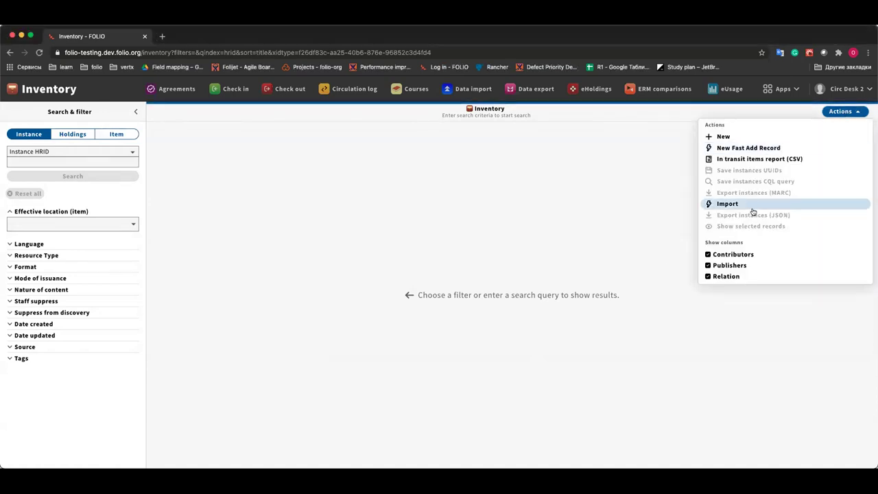
pyautogui.click(597, 222)
pyautogui.write('807216062')
pyautogui.click(526, 178)
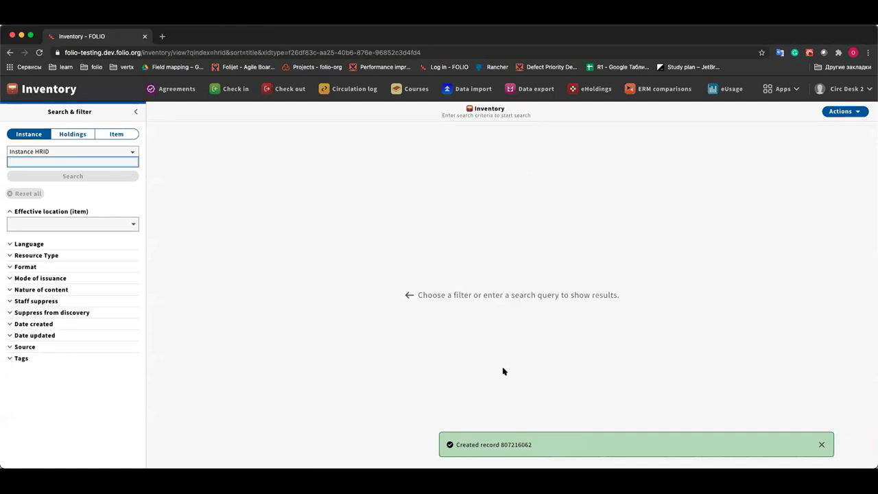
# - Show all import logs in the Data import app and open the summary of the newest Inventory Single Record - Default Create Instance job
pyautogui.click(477, 94)
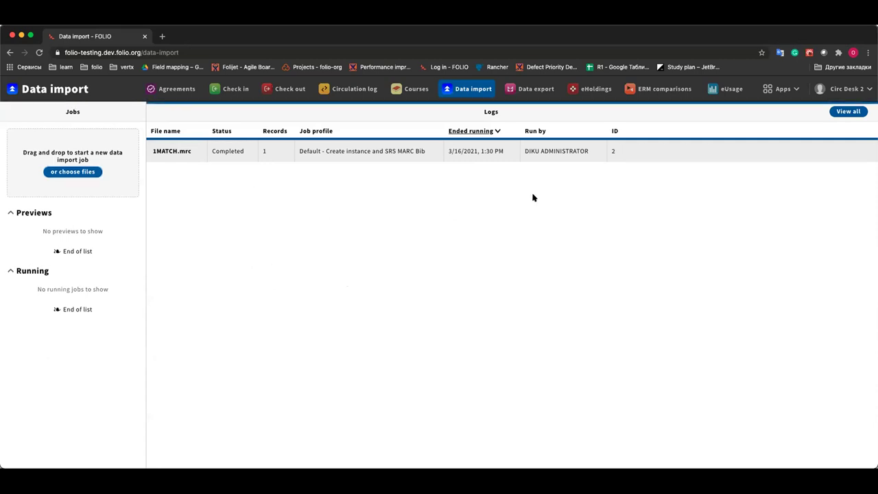
pyautogui.click(850, 112)
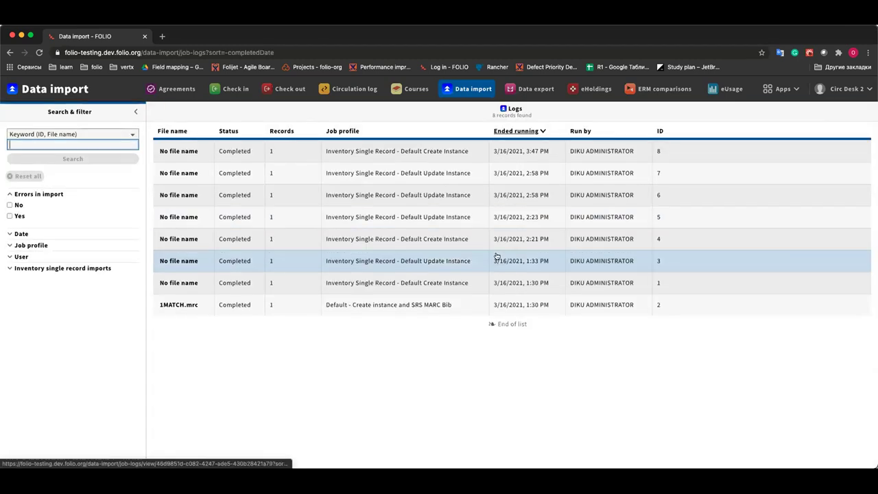
pyautogui.click(195, 157)
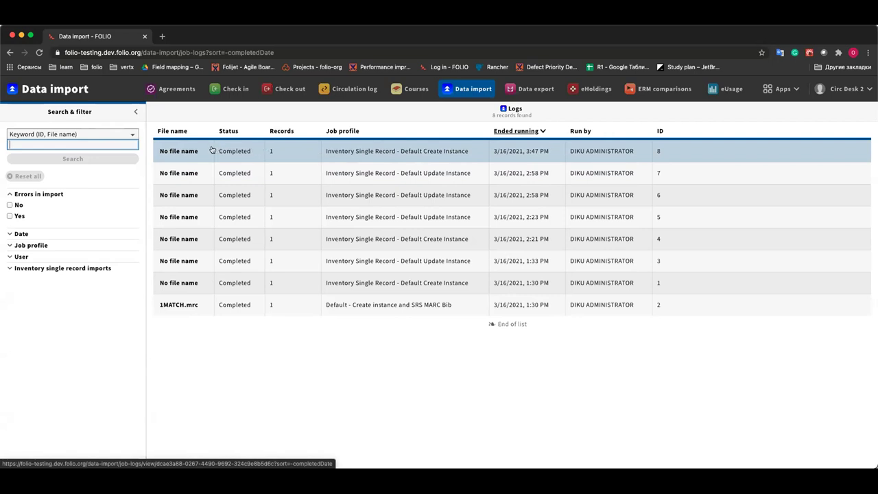
pyautogui.click(155, 152)
pyautogui.click(161, 152)
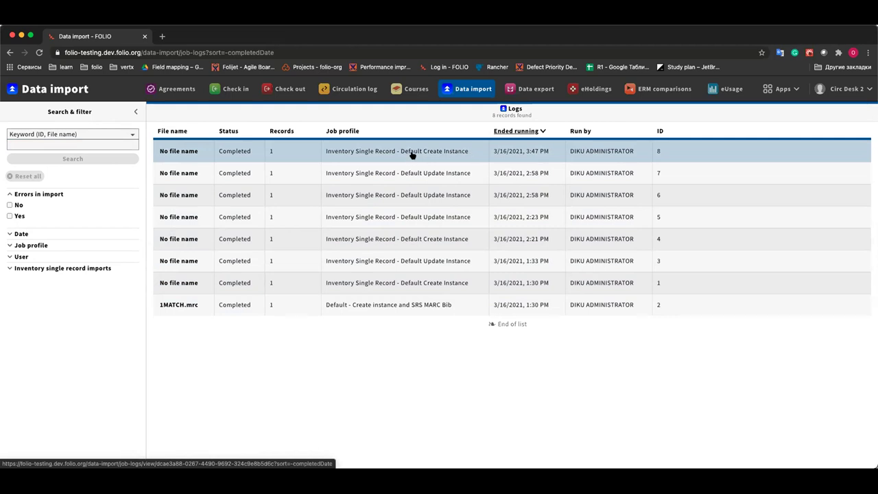
pyautogui.click(195, 152)
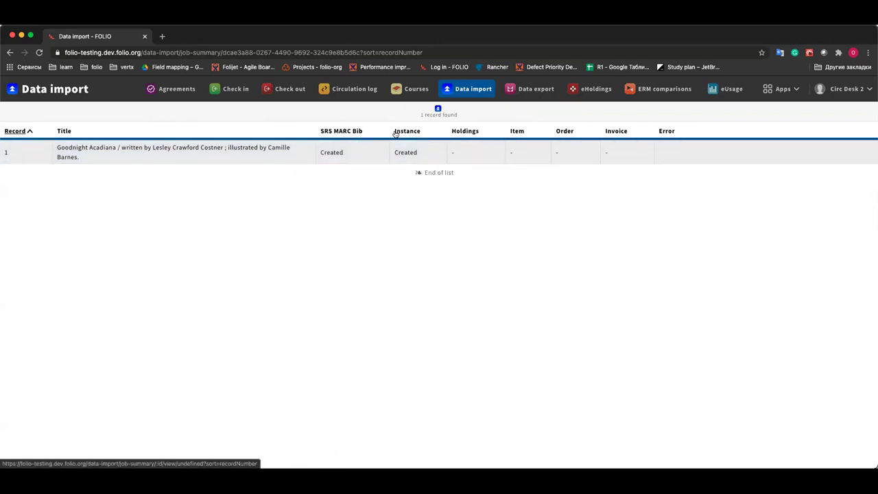
# - Open the import log of the Goodnight Acadiana record and examine its SRS MARC Bib and Instance data
pyautogui.click(159, 148)
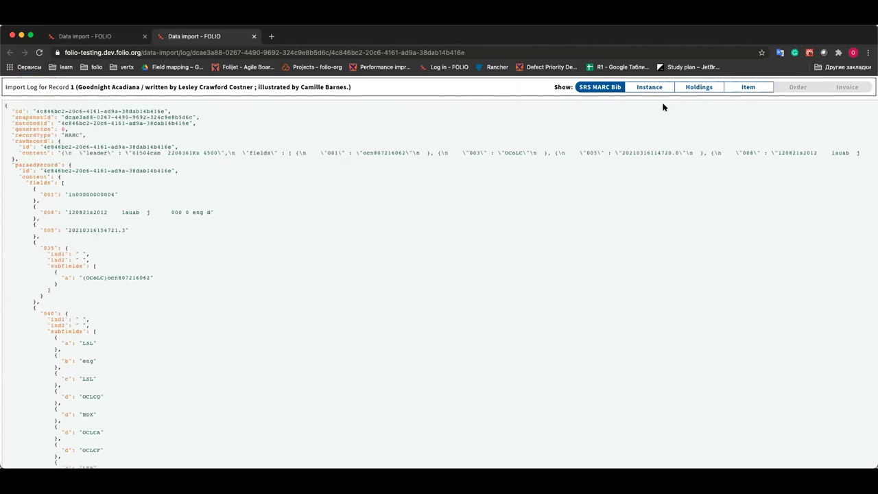
pyautogui.click(649, 88)
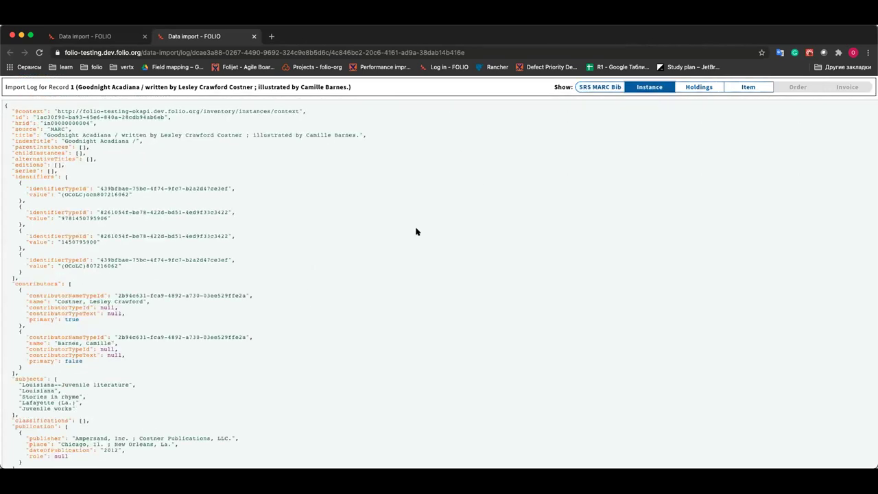
pyautogui.scroll(-5, 415, 232)
pyautogui.scroll(-2, 415, 232)
pyautogui.scroll(10, 415, 232)
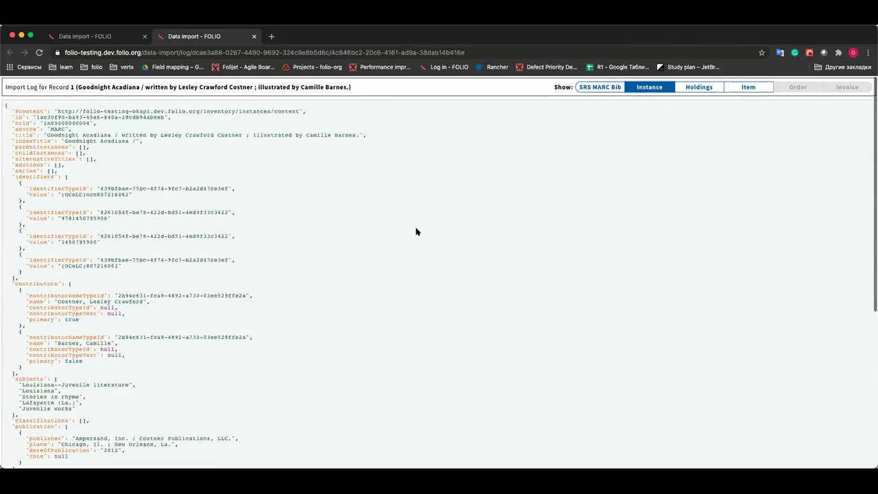
pyautogui.scroll(-3, 261, 303)
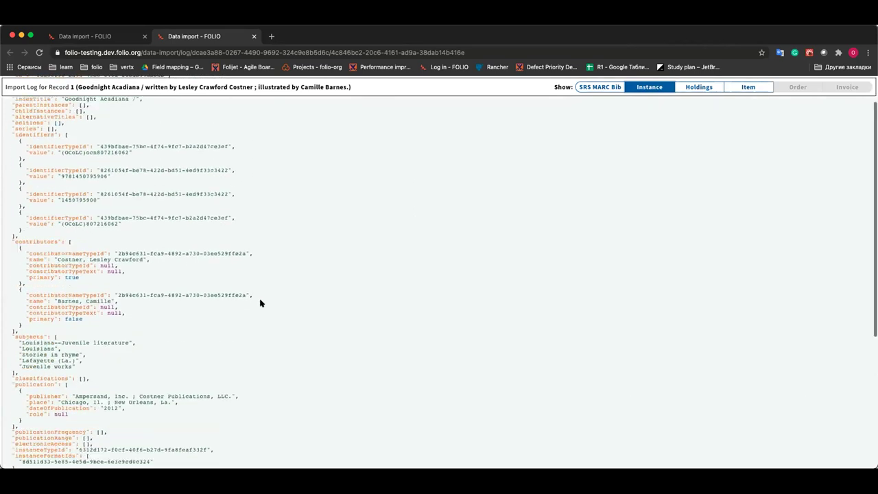
pyautogui.scroll(3, 260, 302)
pyautogui.scroll(-1, 260, 302)
pyautogui.scroll(1, 247, 295)
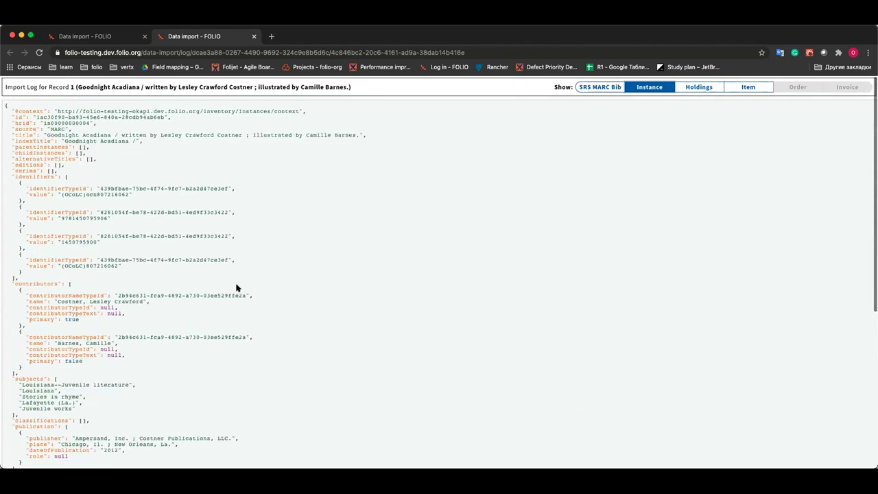
# - Leave the record's import log and switch from Data import back to the Inventory app
pyautogui.click(135, 39)
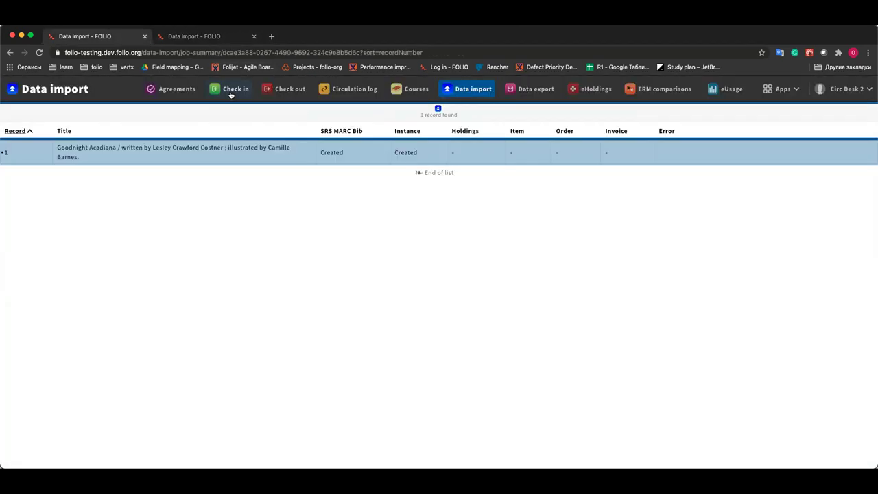
pyautogui.click(781, 88)
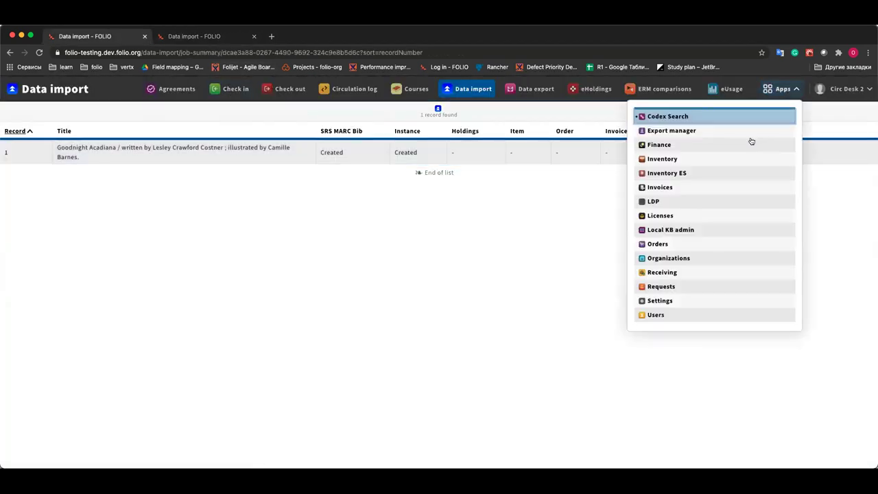
pyautogui.click(708, 165)
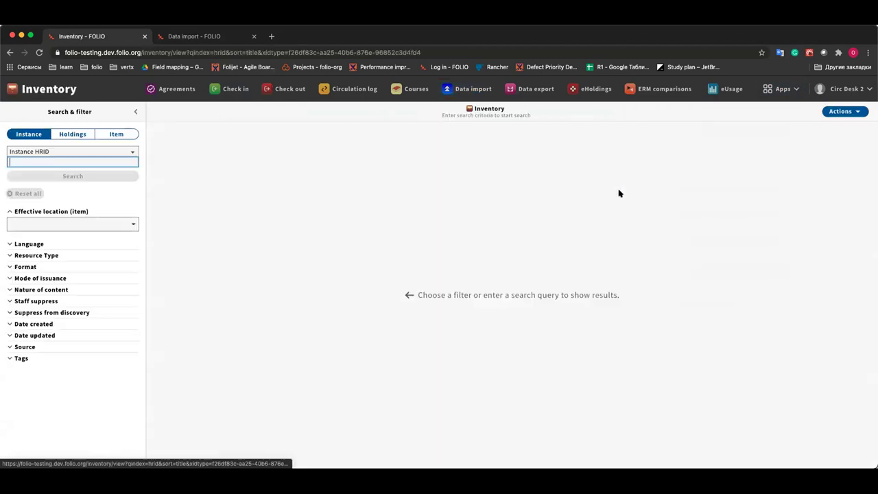
pyautogui.click(842, 113)
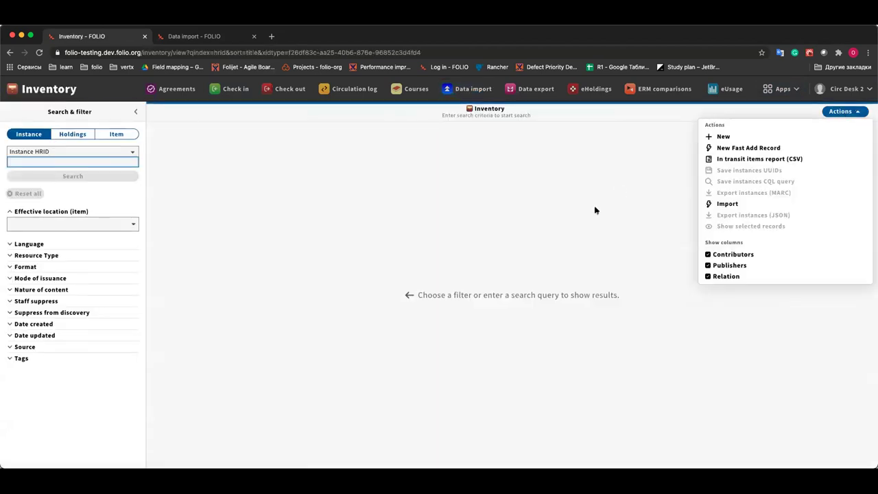
# - Return to the Goodnight Acadiana import log and copy the 001 field value from its SRS MARC Bib data
pyautogui.click(189, 38)
pyautogui.scroll(-5, 100, 208)
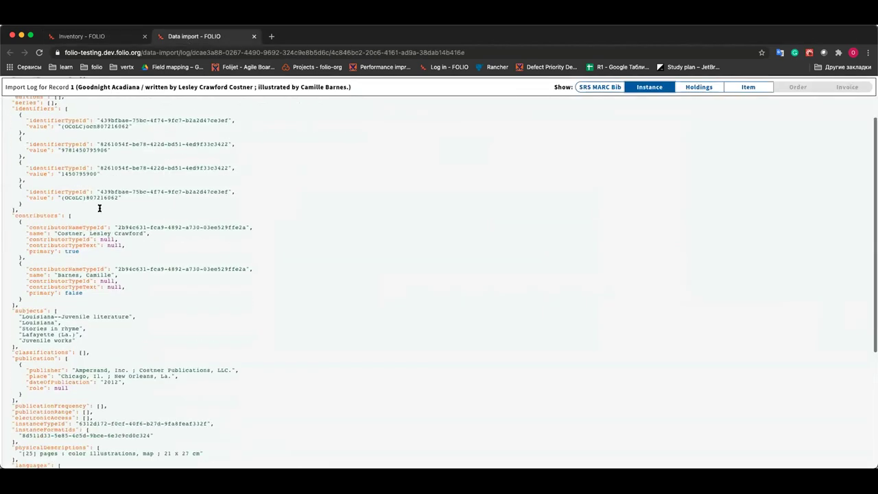
pyautogui.scroll(5, 102, 205)
pyautogui.click(601, 88)
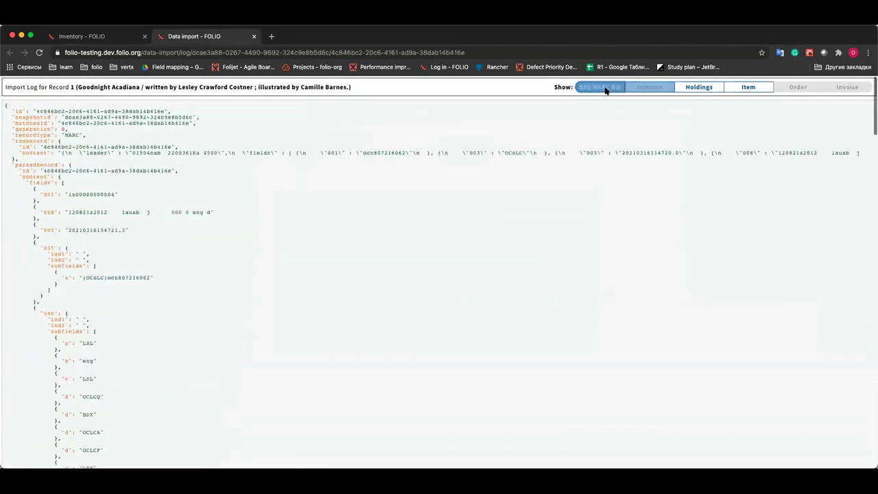
pyautogui.doubleClick(98, 195)
pyautogui.press('super+c')
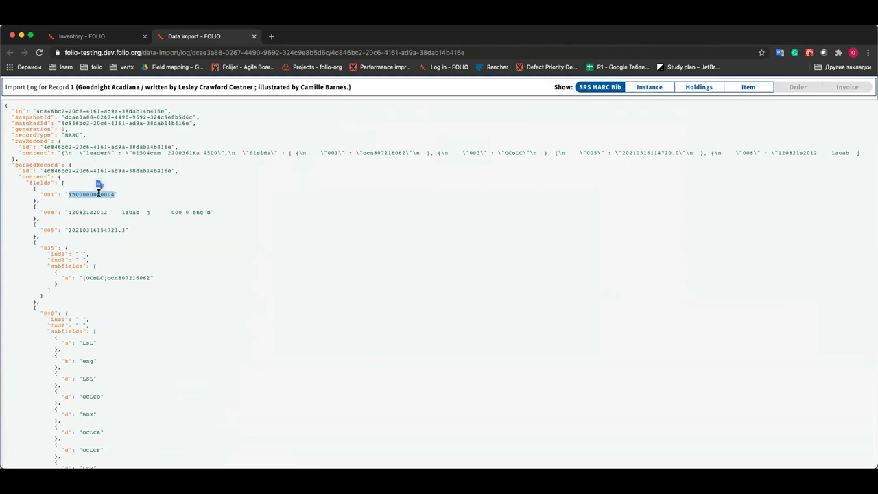
pyautogui.click(99, 34)
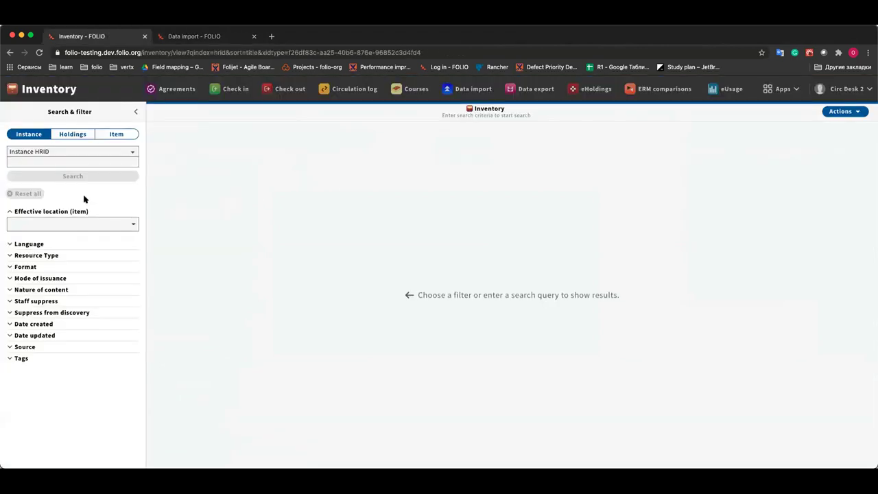
pyautogui.click(85, 163)
pyautogui.press('super+v')
pyautogui.click(85, 177)
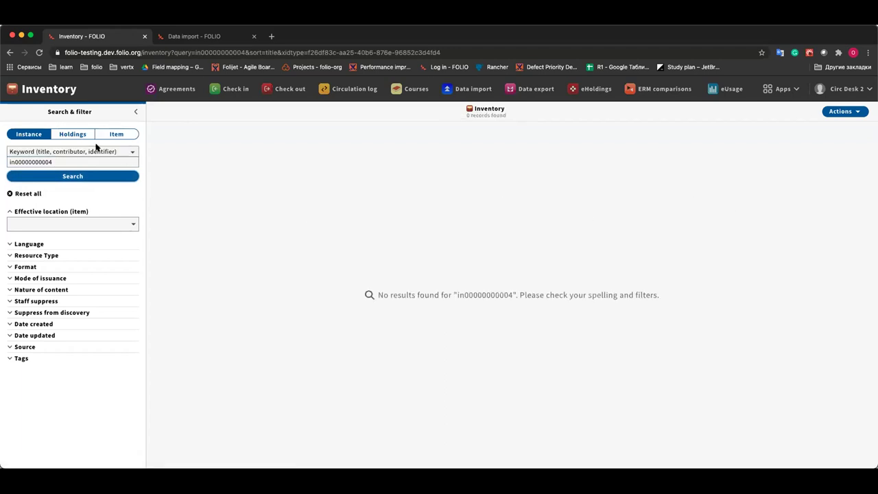
pyautogui.click(89, 154)
pyautogui.click(59, 236)
pyautogui.click(127, 176)
# - Open the Goodnight Acadiana instance and overlay it through single record import with OCLC WorldCat identifier 792880685
pyautogui.click(828, 113)
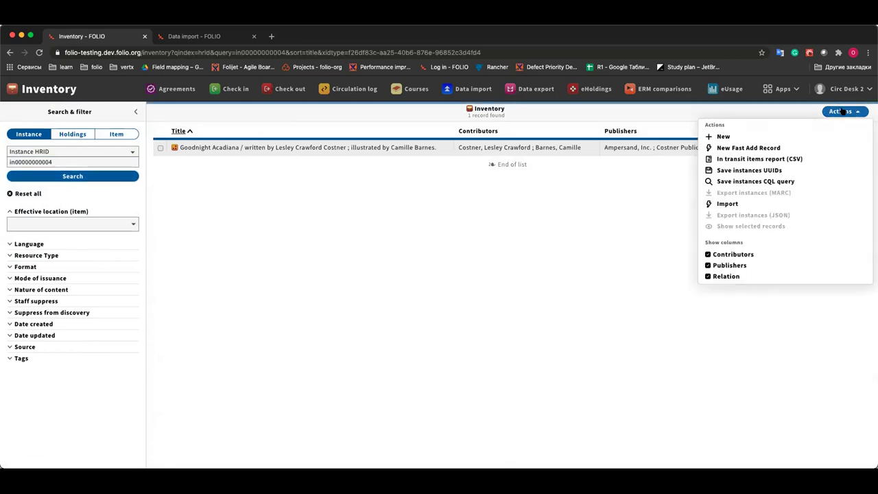
pyautogui.click(675, 152)
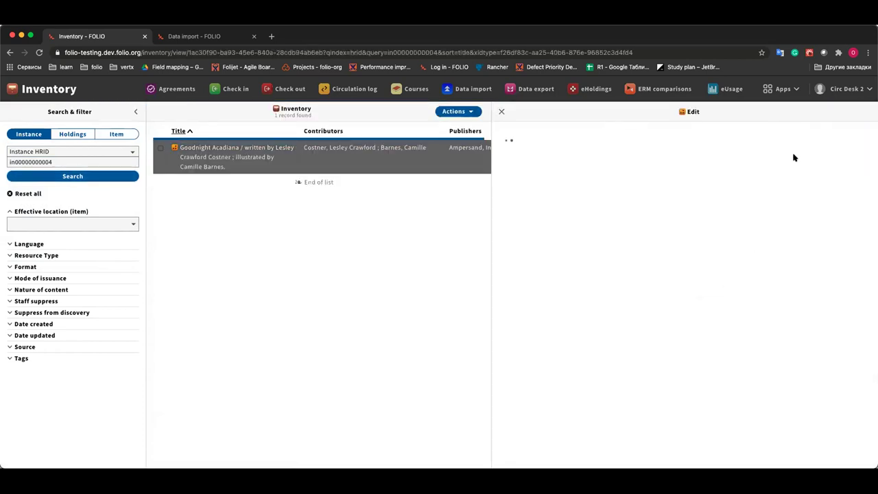
pyautogui.click(826, 112)
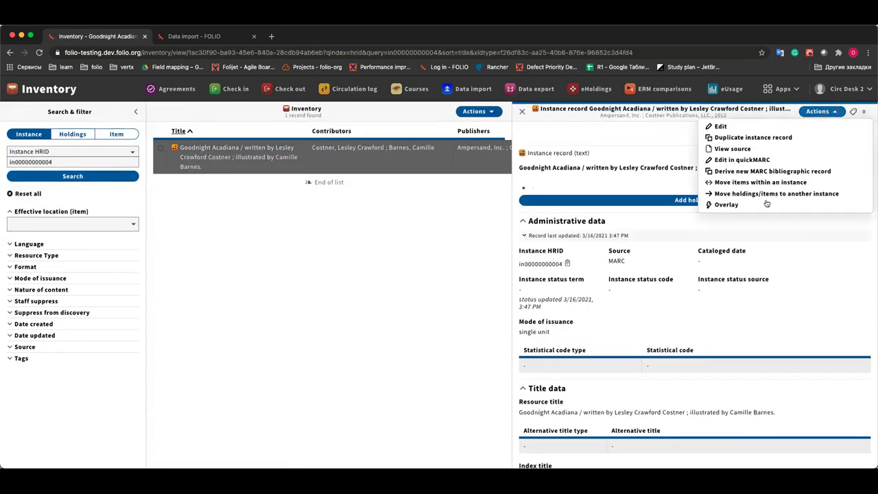
pyautogui.click(726, 205)
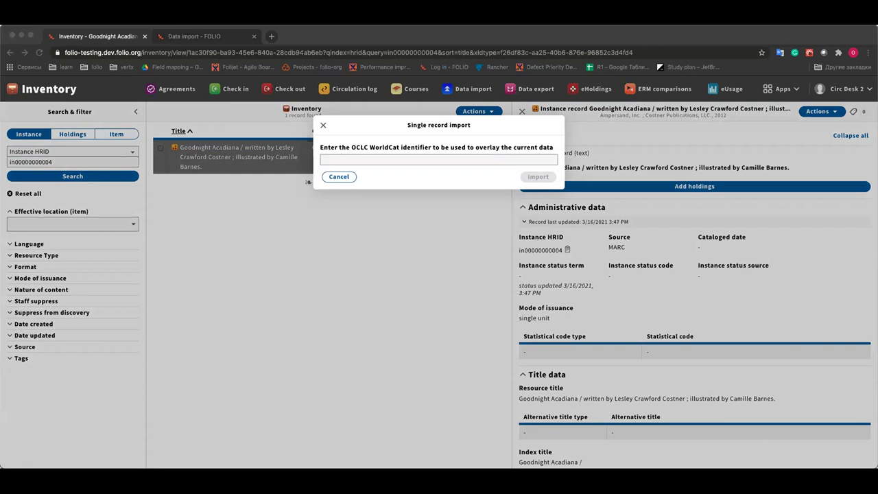
pyautogui.click(482, 165)
pyautogui.write('792880685')
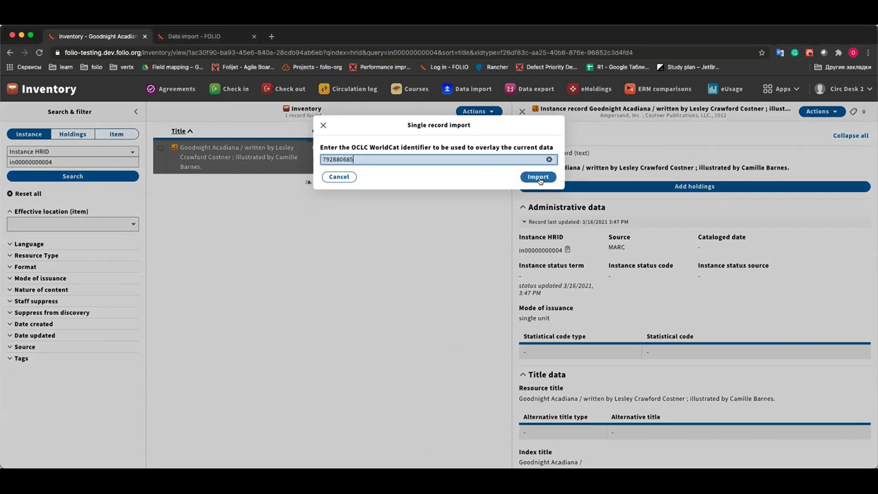
pyautogui.click(539, 178)
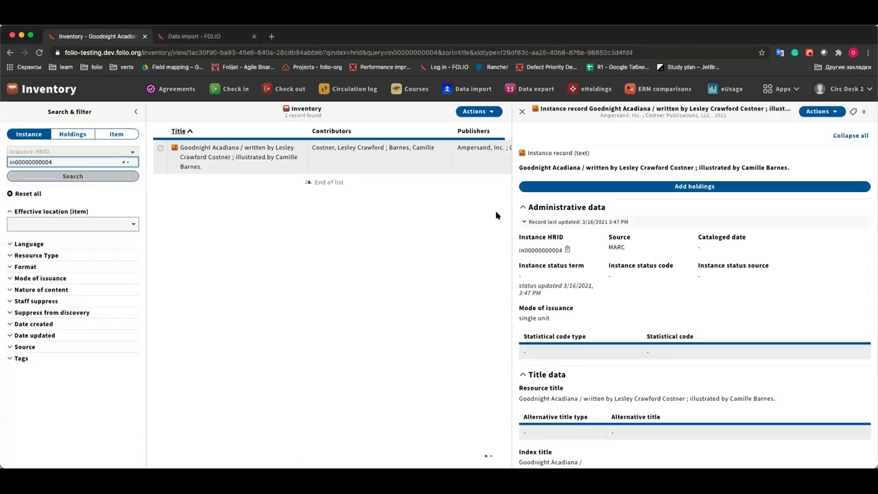
# - Switch to the Data import app and view the complete list of import job logs
pyautogui.click(463, 93)
pyautogui.click(472, 90)
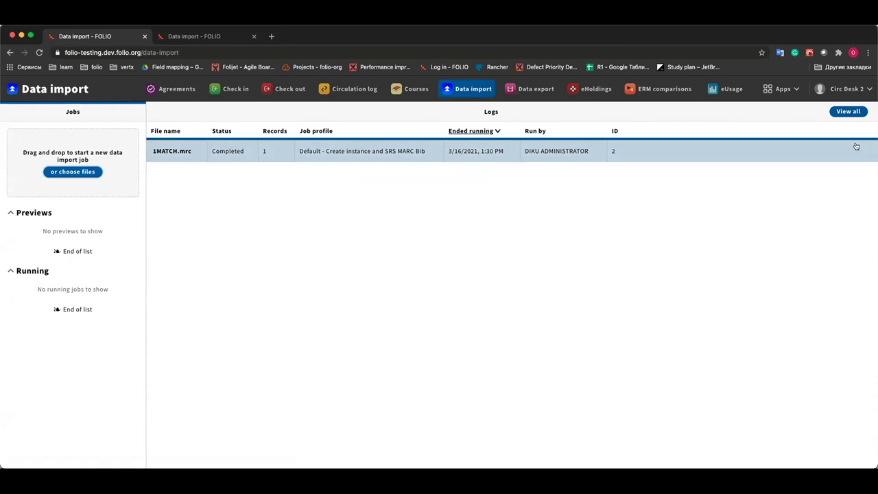
pyautogui.click(848, 111)
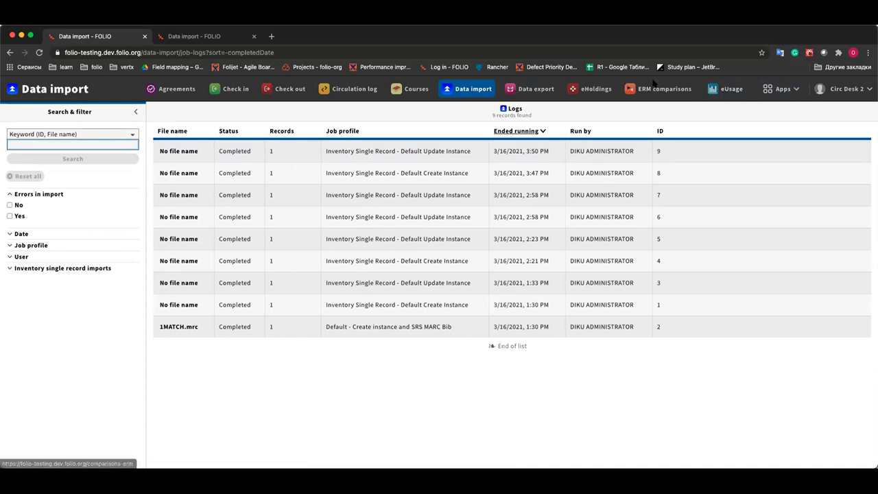
# - Go back to the Inventory app and close the Goodnight Acadiana instance record
pyautogui.click(782, 89)
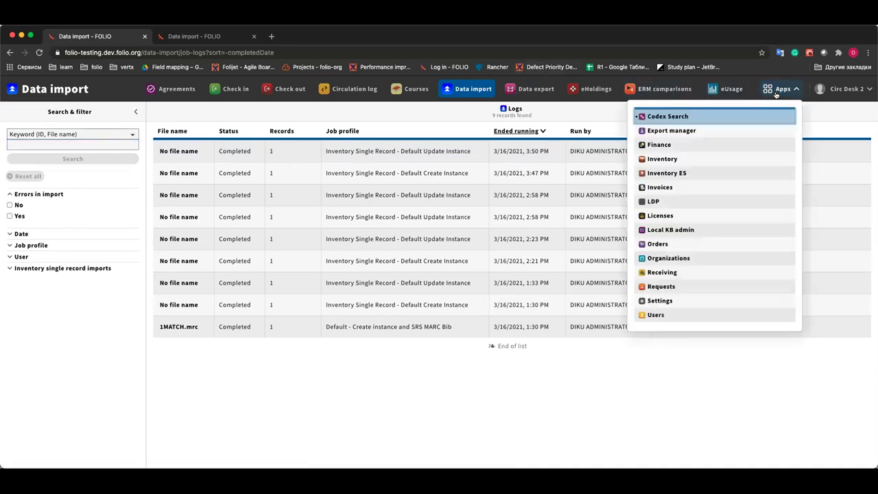
pyautogui.click(679, 160)
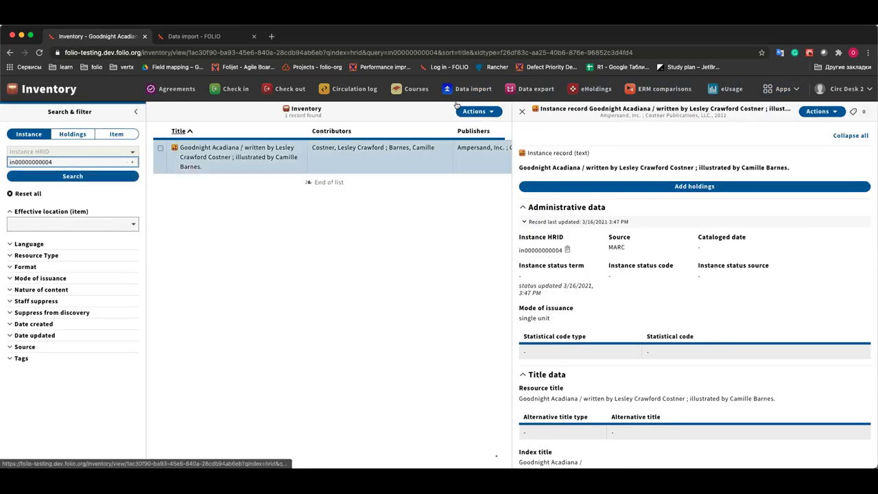
pyautogui.click(521, 111)
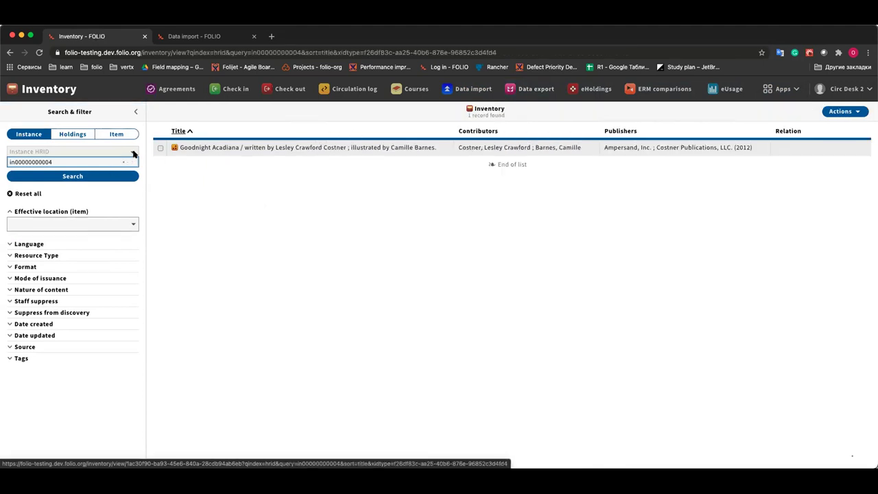
pyautogui.click(129, 162)
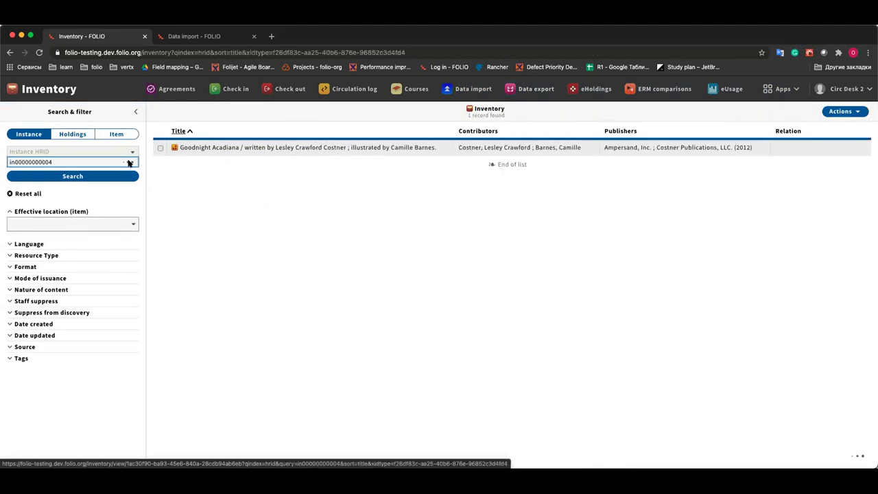
pyautogui.click(127, 152)
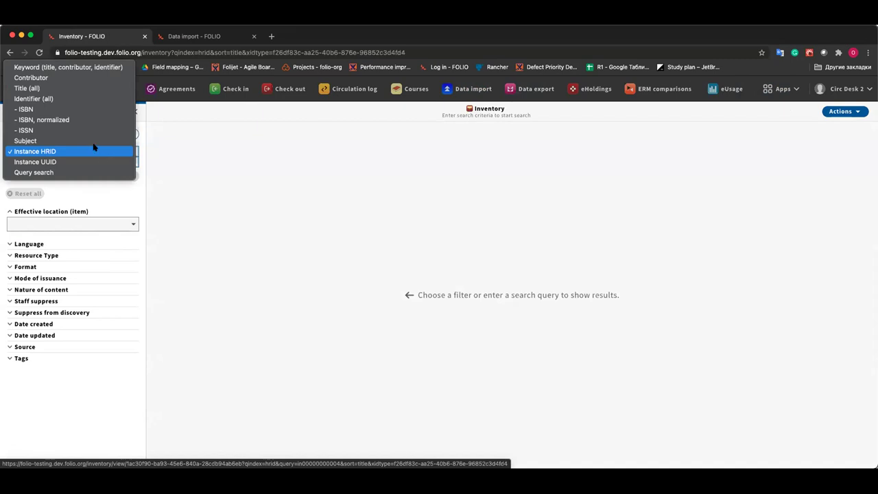
pyautogui.click(101, 98)
pyautogui.click(51, 162)
pyautogui.write('792880685')
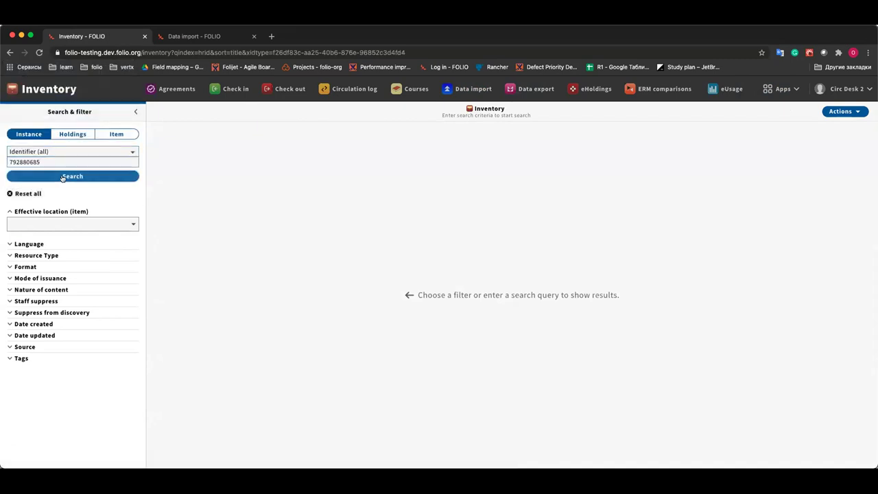
pyautogui.click(137, 179)
pyautogui.click(220, 149)
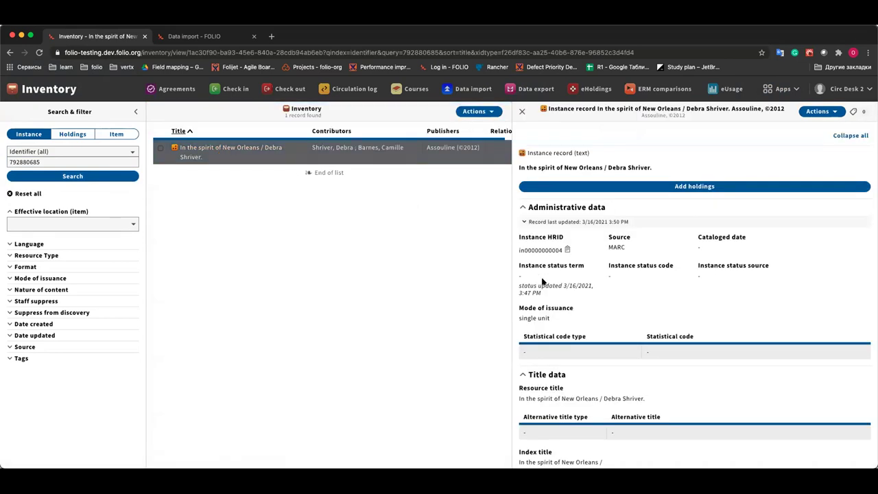
# - Examine the overlaid instance's administrative and title data, highlighting its Instance HRID
pyautogui.scroll(-1, 542, 273)
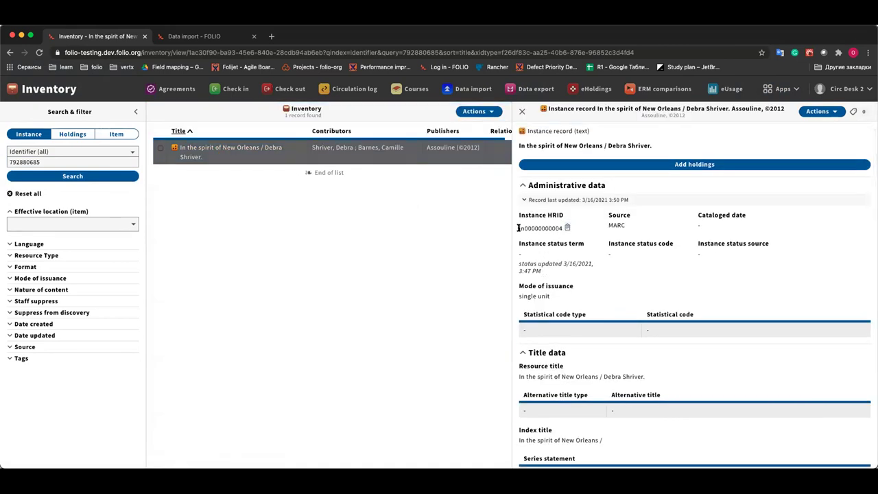
pyautogui.moveTo(518, 229); pyautogui.dragTo(317, 174)
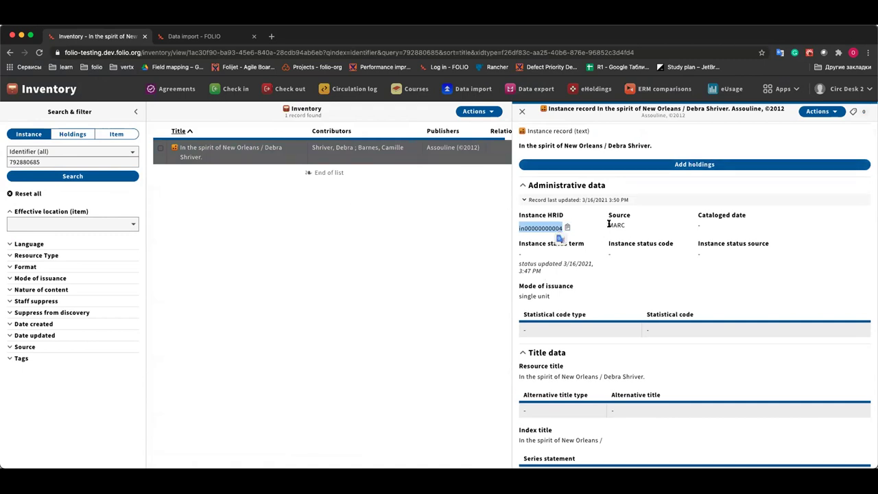
pyautogui.scroll(-2, 608, 223)
pyautogui.scroll(3, 608, 222)
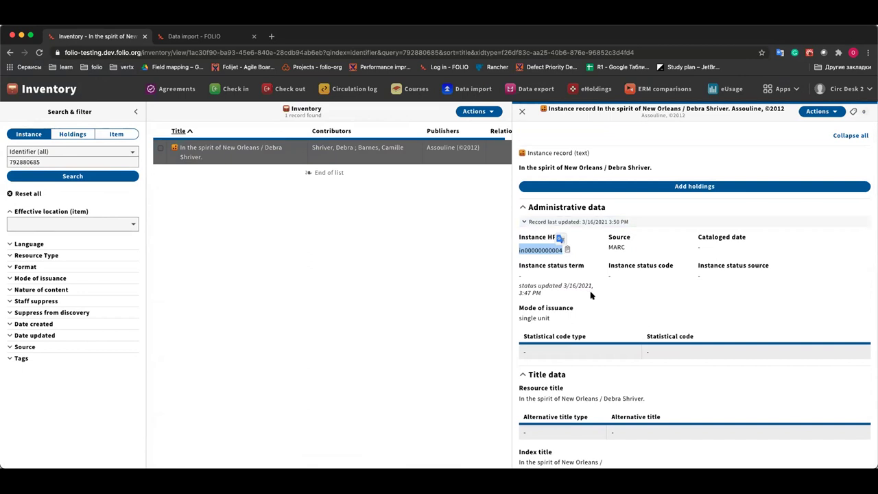
pyautogui.click(592, 256)
pyautogui.scroll(-1, 611, 252)
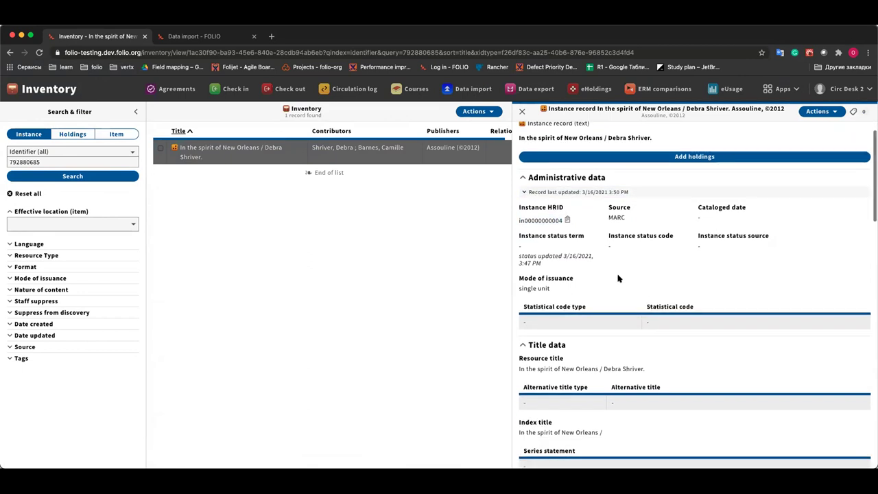
# - Return to the Data import landing page and switch to the open Goodnight Acadiana import log
pyautogui.click(458, 91)
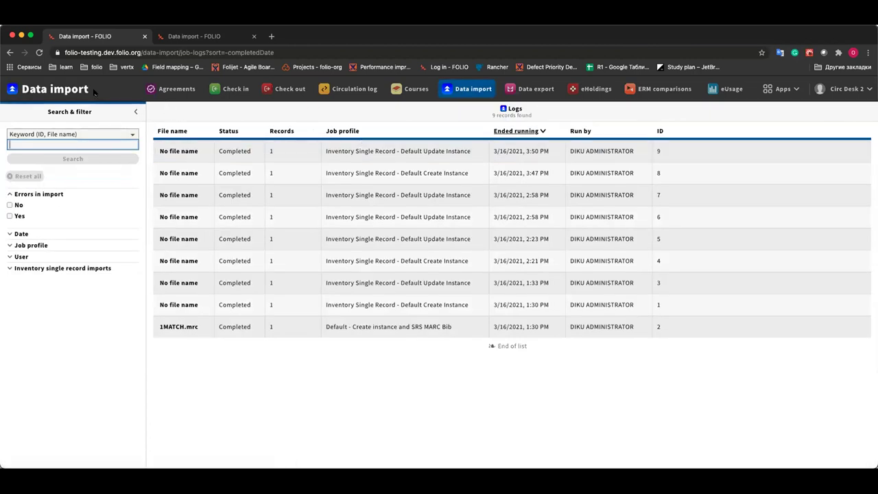
pyautogui.click(65, 90)
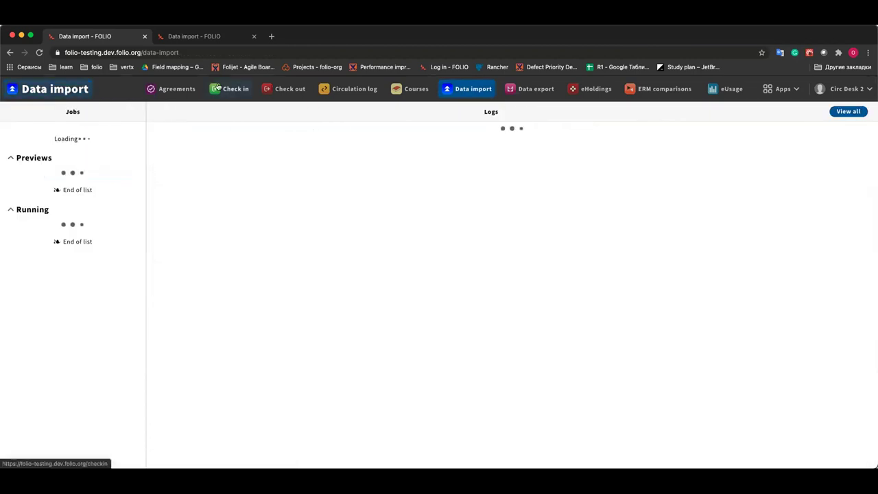
pyautogui.click(237, 41)
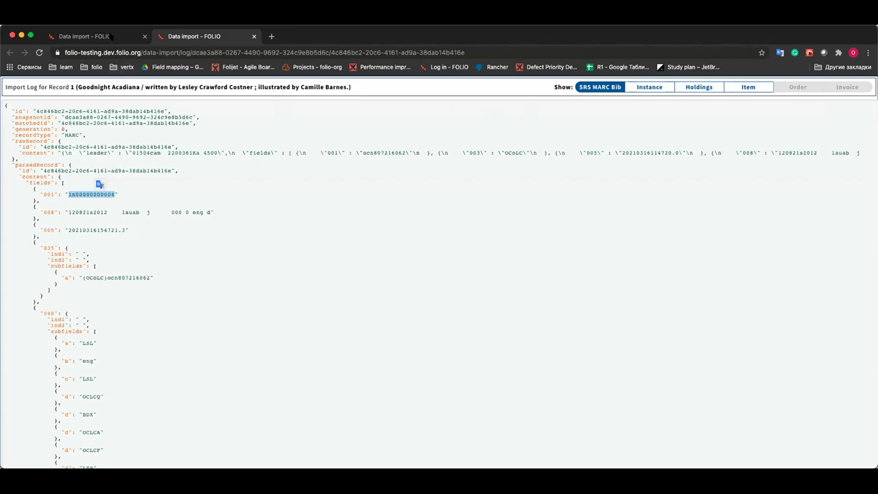
pyautogui.click(110, 37)
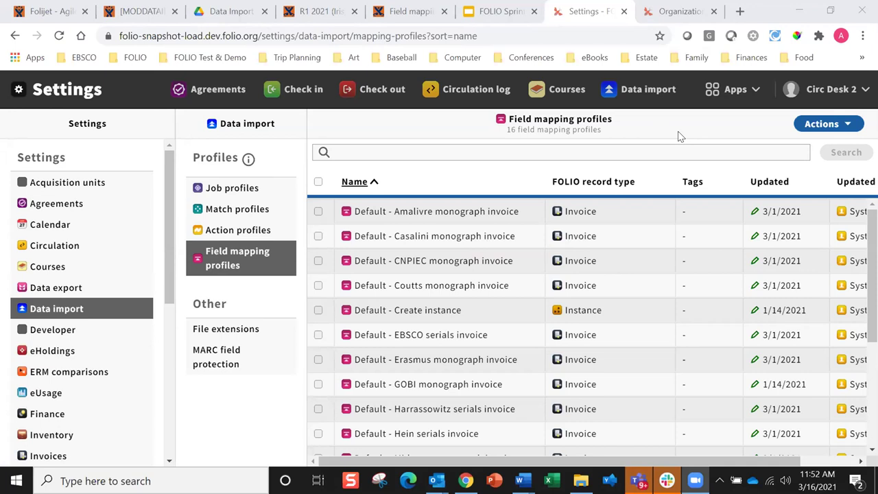
# - Search the field mapping profiles for "invoice"
pyautogui.click(486, 152)
pyautogui.write('invoice')
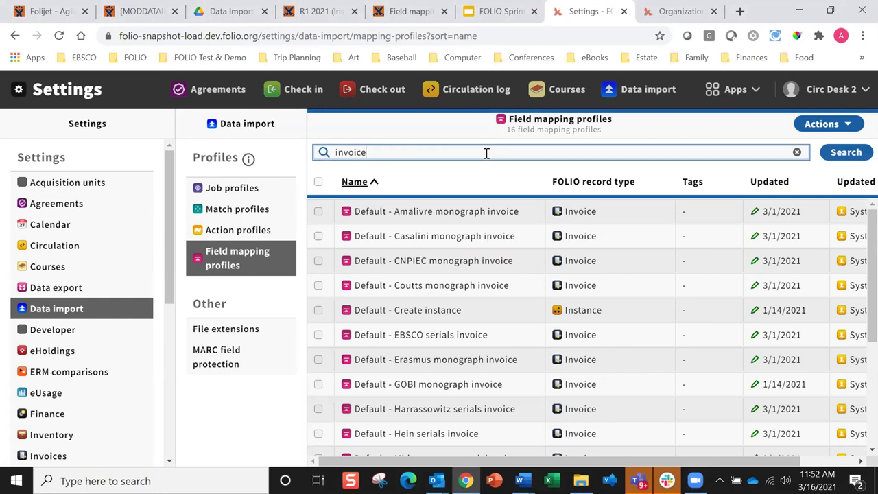
pyautogui.press('Return')
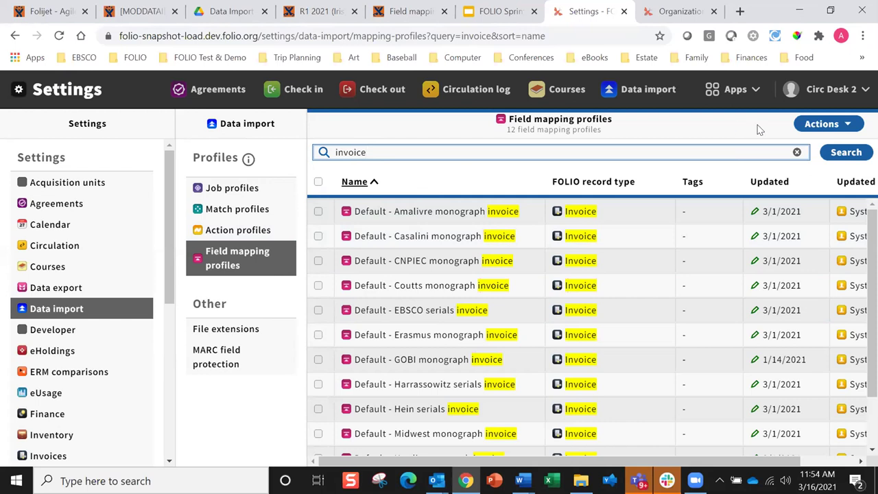
pyautogui.click(846, 152)
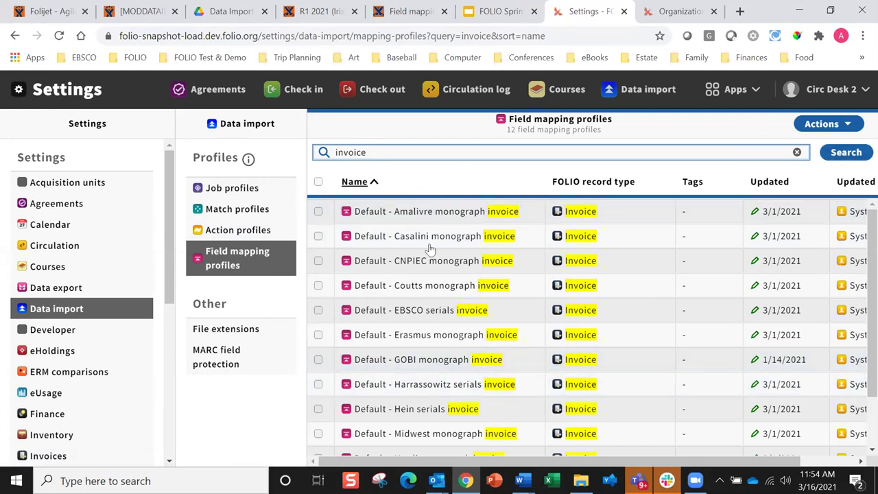
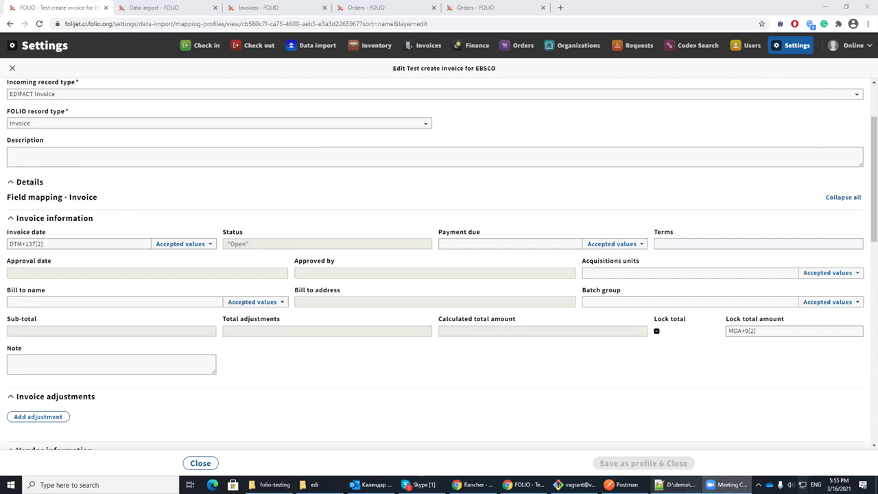
# - Switch to Notepad++ and examine demo.edi, highlighting the LIN segment markers and the segments that make up the first invoice line
pyautogui.click(662, 480)
pyautogui.click(296, 96)
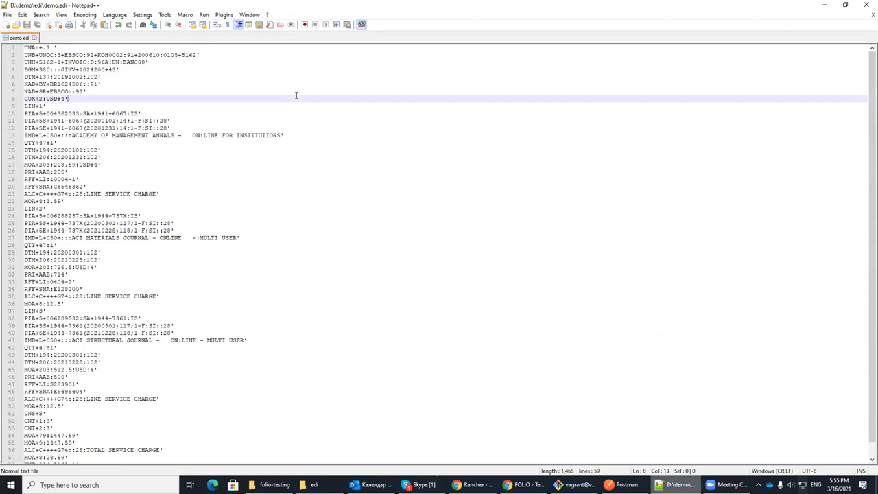
pyautogui.click(287, 77)
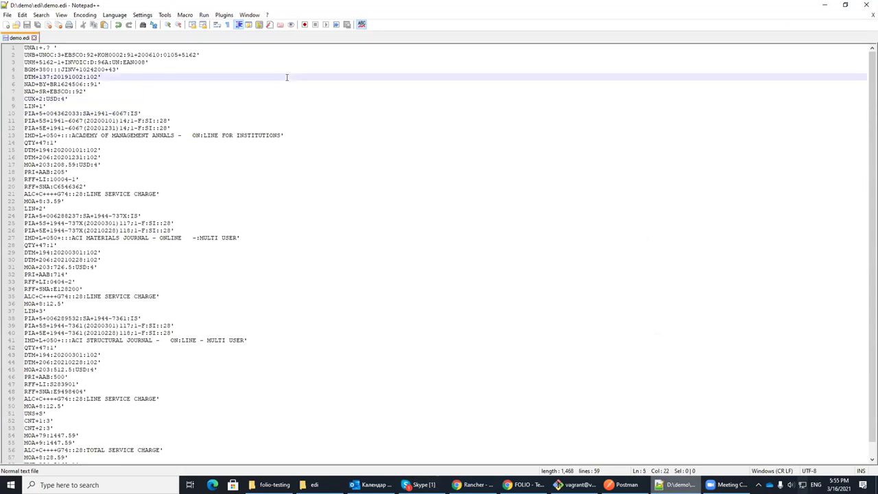
pyautogui.doubleClick(29, 69)
pyautogui.doubleClick(27, 106)
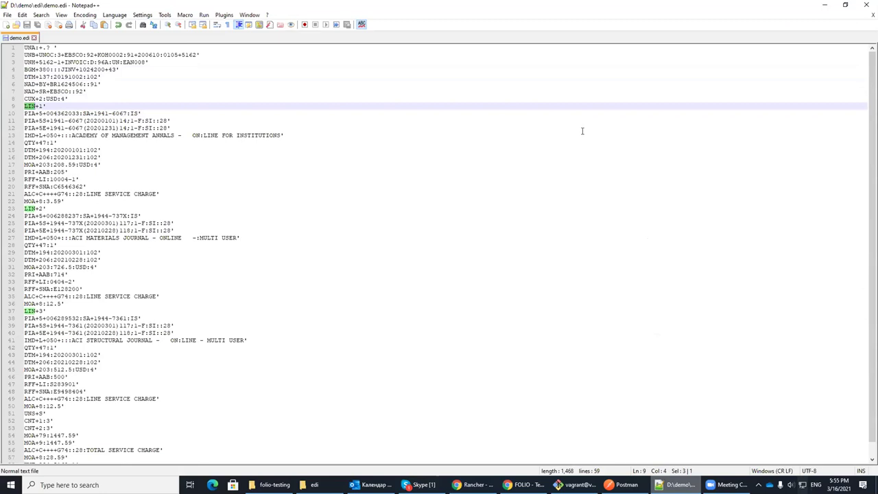
pyautogui.moveTo(68, 202); pyautogui.dragTo(25, 114)
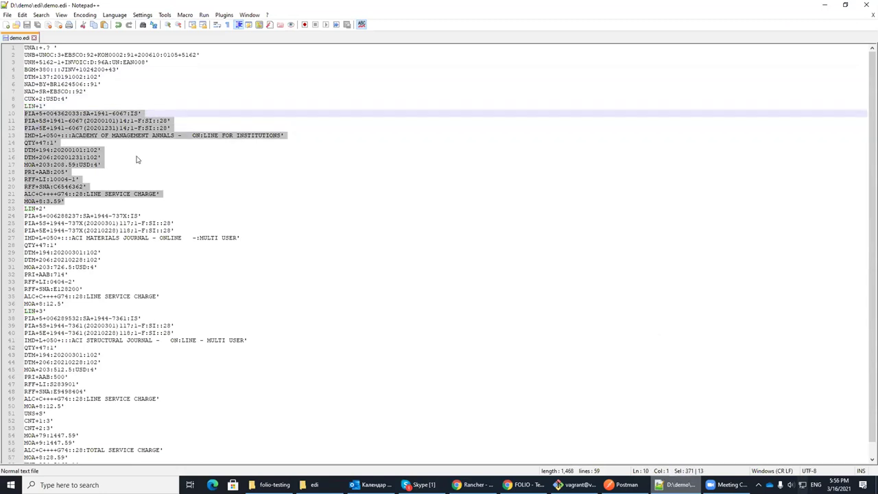
pyautogui.doubleClick(77, 104)
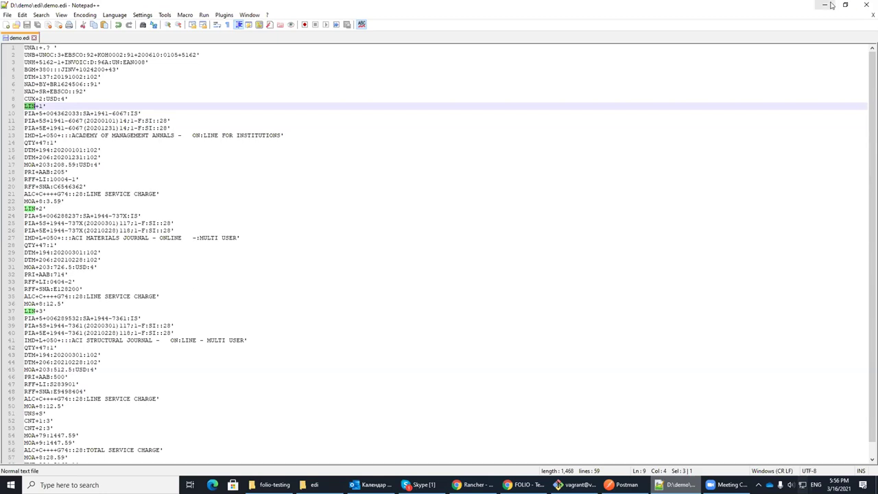
# - Return to the Test create invoice for EBSCO mapping profile in Chrome and review its summary, invoice information and vendor information mappings
pyautogui.hotkey('alt', 'Tab')
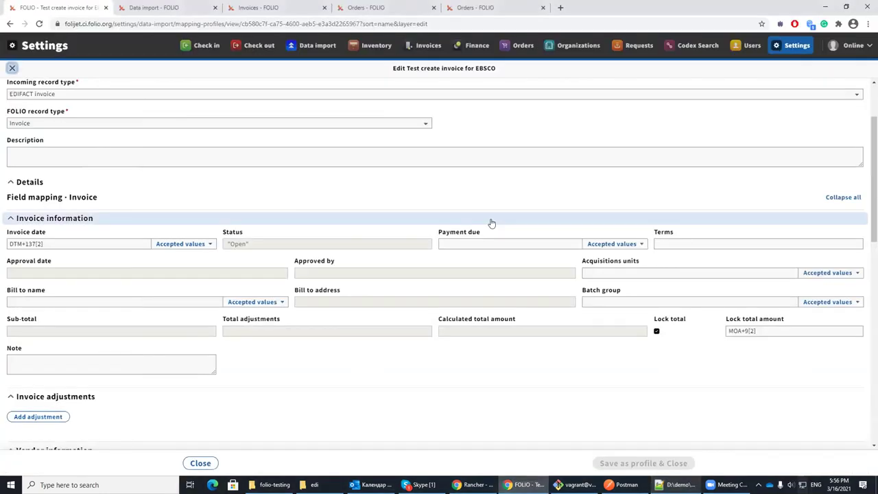
pyautogui.scroll(-1, 492, 222)
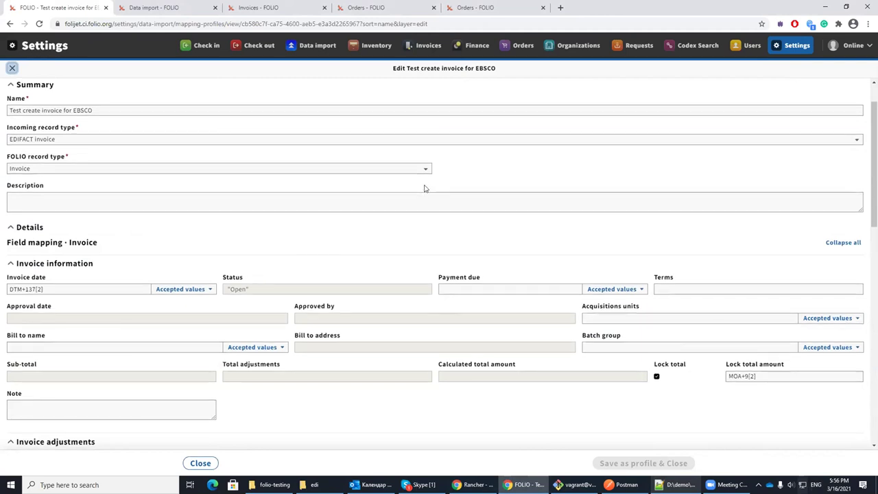
pyautogui.scroll(-2, 384, 171)
pyautogui.scroll(-2, 302, 226)
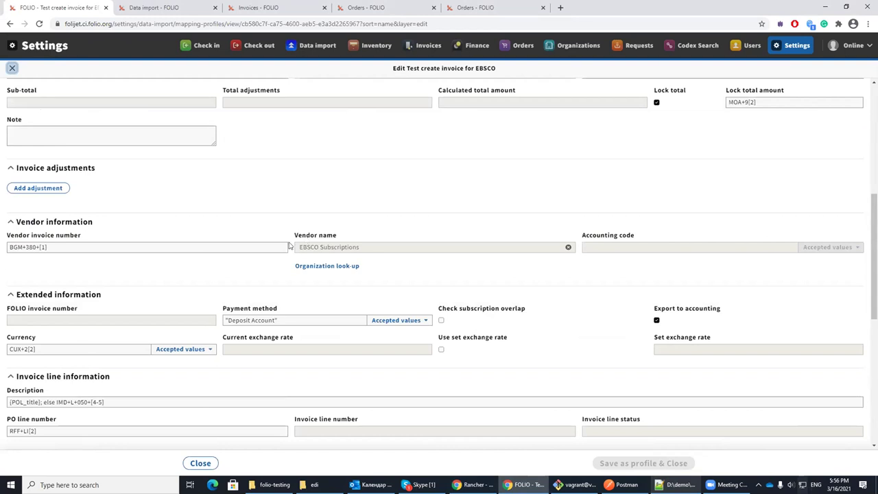
pyautogui.scroll(1, 300, 190)
pyautogui.scroll(3, 290, 192)
pyautogui.scroll(-3, 290, 192)
pyautogui.scroll(-1, 289, 194)
pyautogui.scroll(-1, 243, 180)
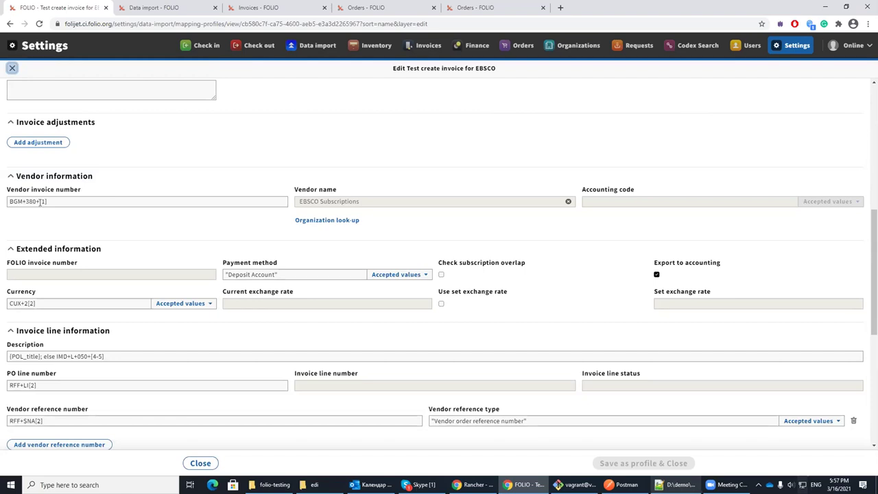
# - Review the profile's extended information and invoice line mappings, comparing them with the vendor and invoice-level fields
pyautogui.scroll(-2, 159, 186)
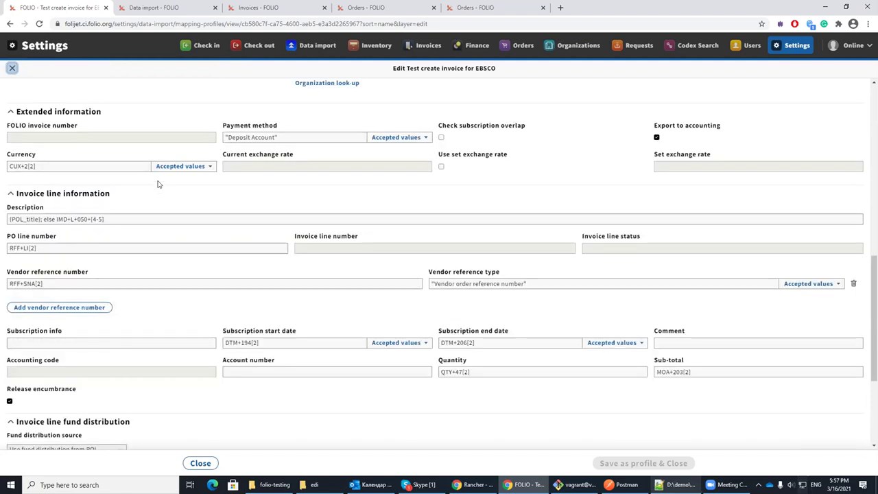
pyautogui.scroll(-2, 158, 184)
pyautogui.scroll(3, 157, 182)
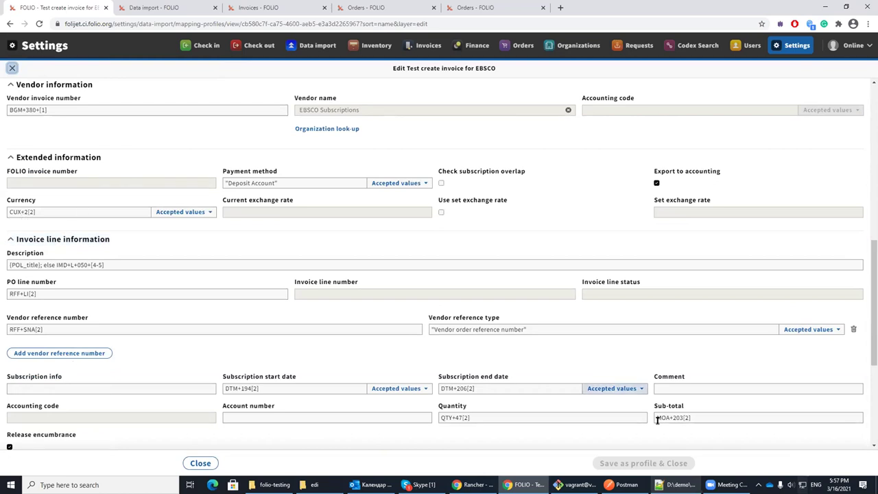
pyautogui.scroll(-3, 602, 416)
pyautogui.scroll(3, 593, 378)
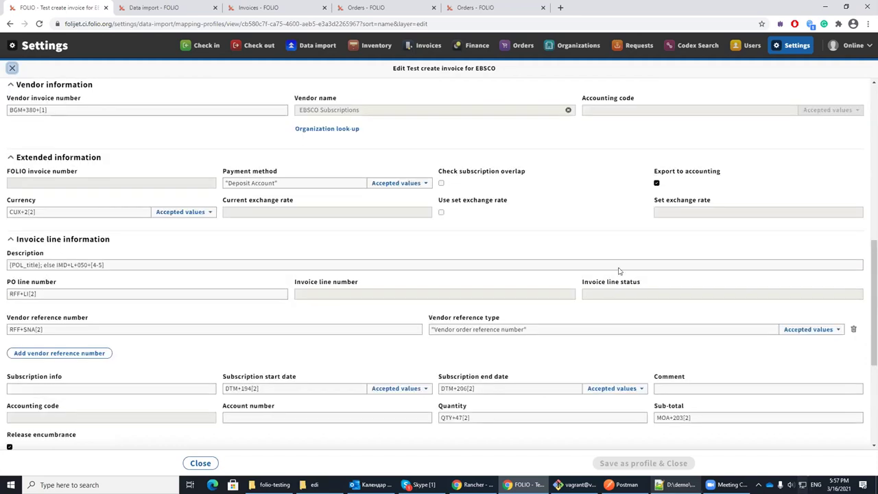
pyautogui.scroll(2, 618, 271)
pyautogui.scroll(-2, 619, 270)
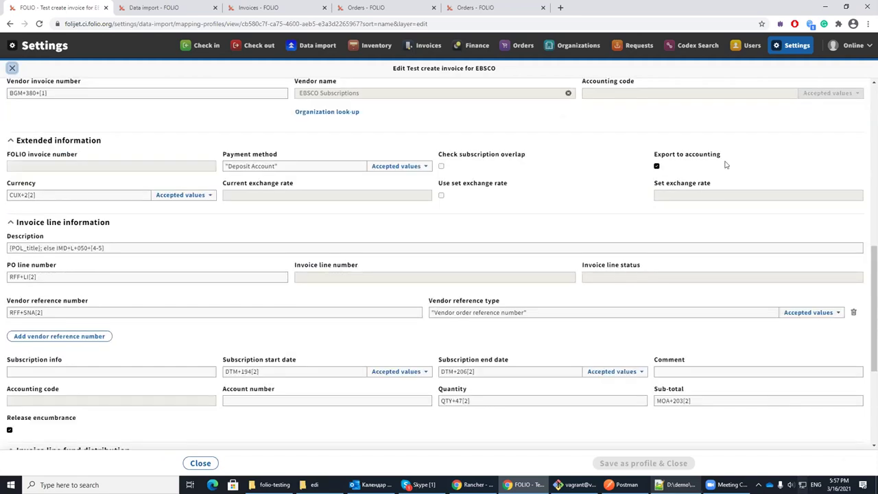
pyautogui.scroll(2, 746, 115)
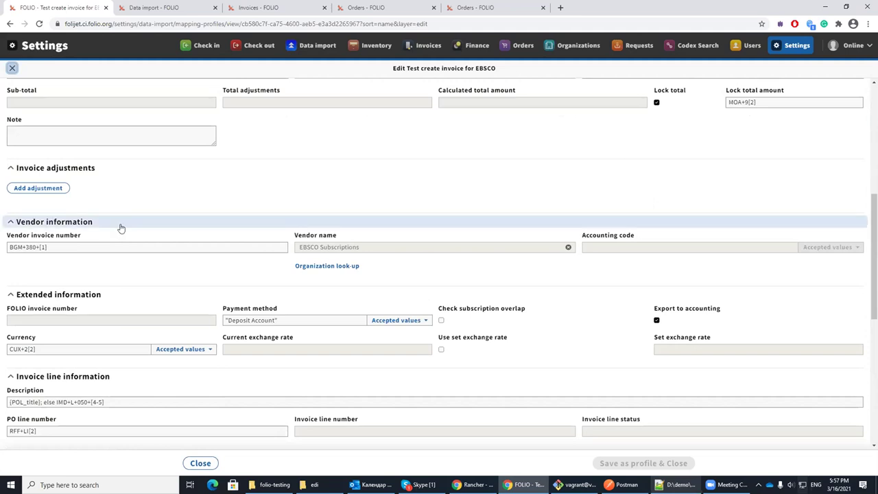
pyautogui.scroll(-1, 119, 228)
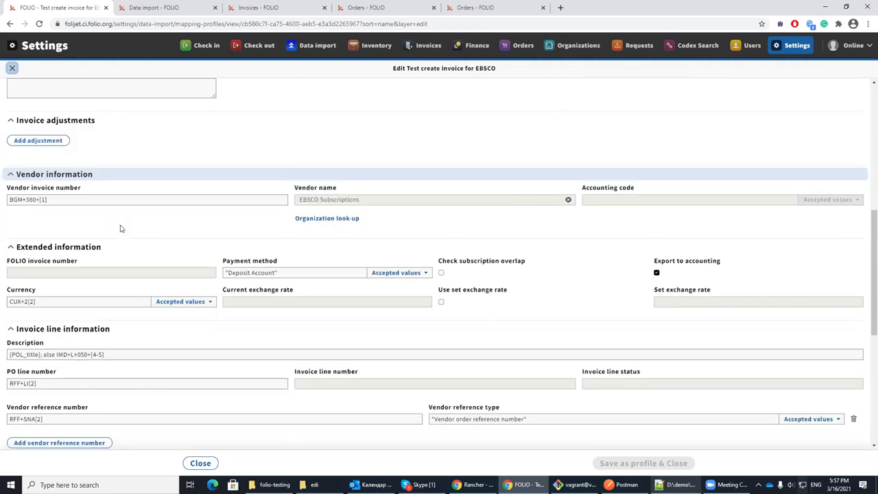
pyautogui.scroll(2, 118, 275)
pyautogui.scroll(2, 118, 285)
# - Highlight the POL_title and IMD+L parts of the invoice line Description mapping, plus the PO line number and vendor reference number mappings
pyautogui.scroll(-5, 119, 301)
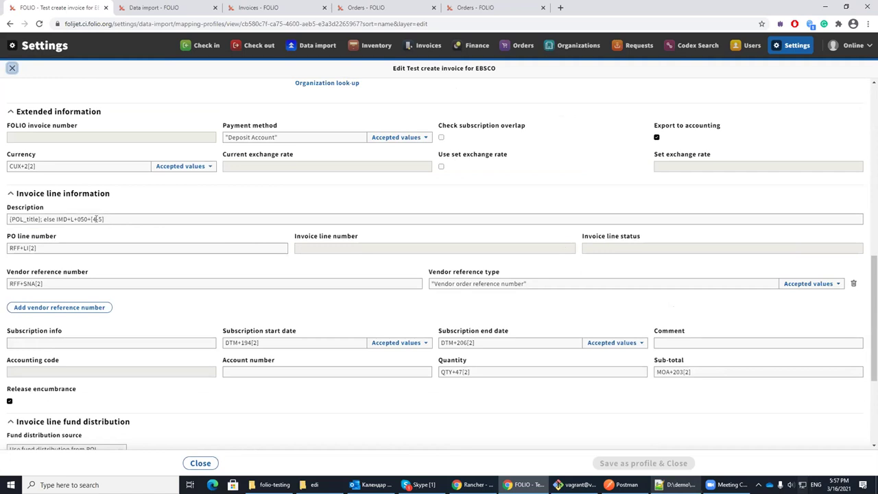
pyautogui.moveTo(41, 219); pyautogui.dragTo(2, 220)
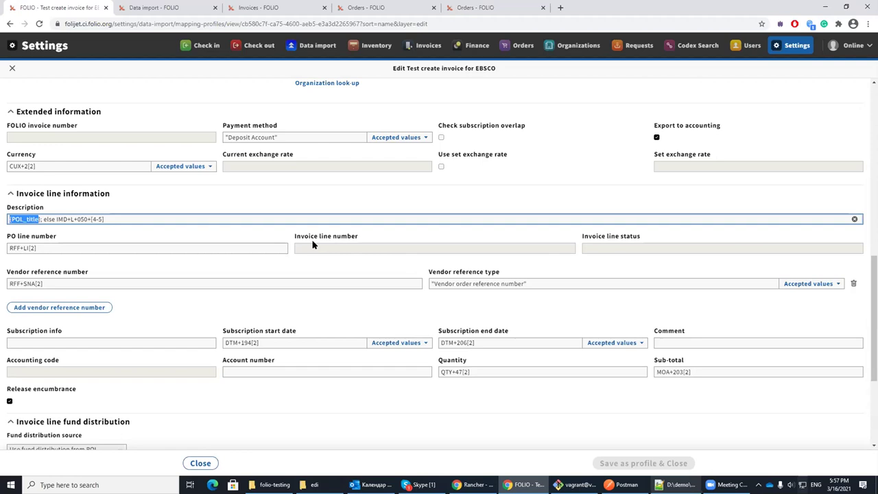
pyautogui.moveTo(56, 219); pyautogui.dragTo(74, 219)
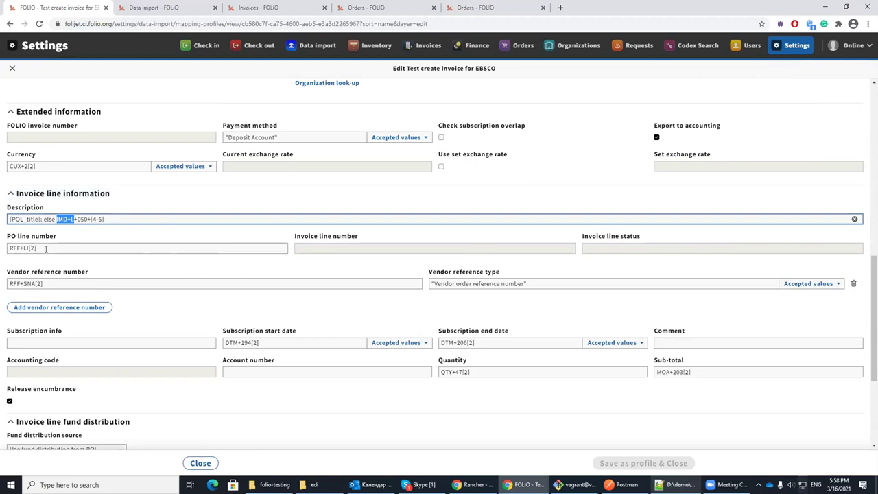
pyautogui.moveTo(38, 248); pyautogui.dragTo(10, 249)
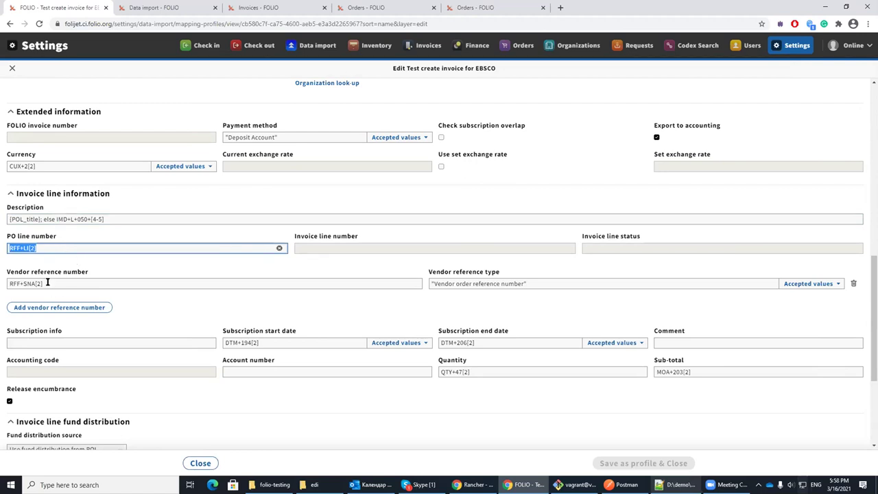
pyautogui.moveTo(48, 282); pyautogui.dragTo(2, 282)
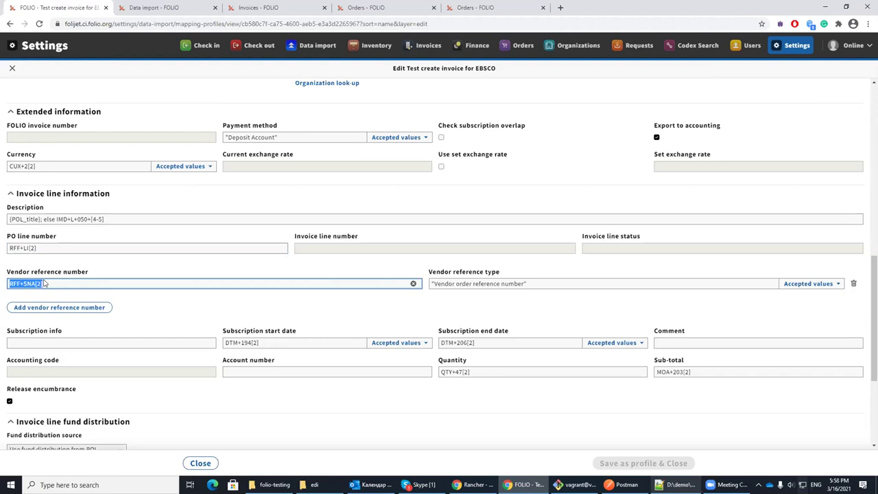
# - Review the remaining invoice line fields, the fund distribution source choices and the associated action profiles
pyautogui.scroll(-2, 128, 257)
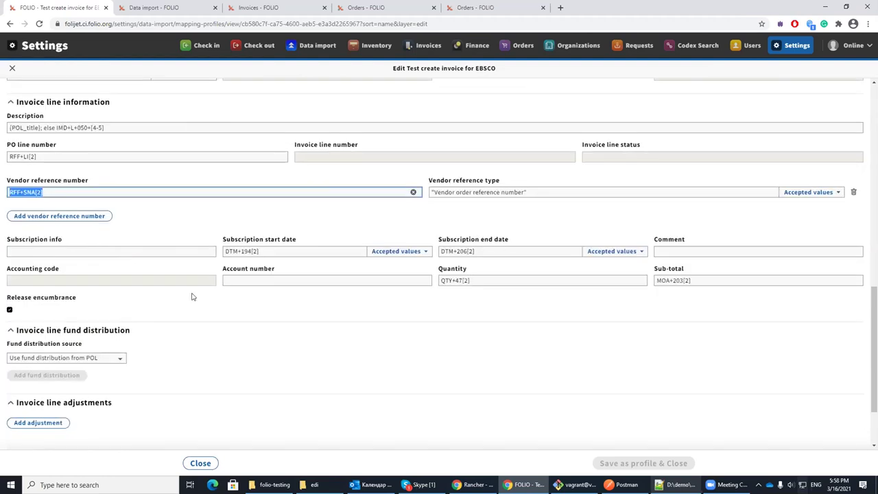
pyautogui.scroll(-2, 192, 296)
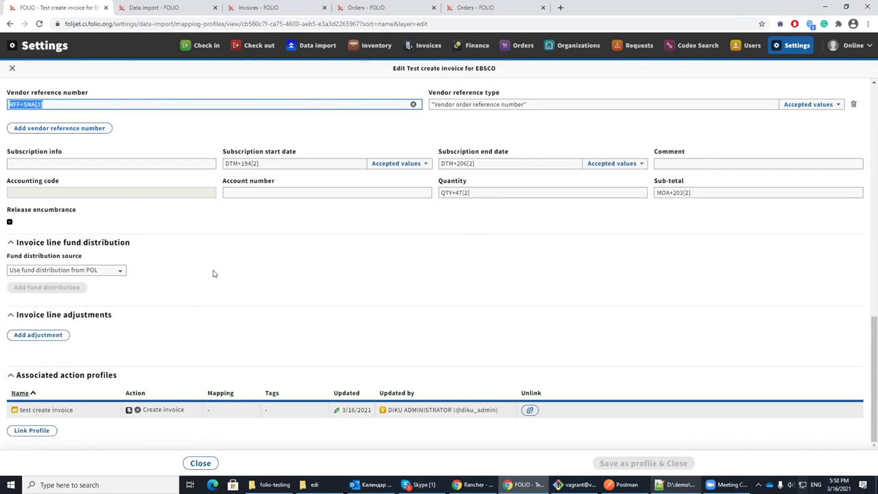
pyautogui.click(121, 271)
pyautogui.click(131, 260)
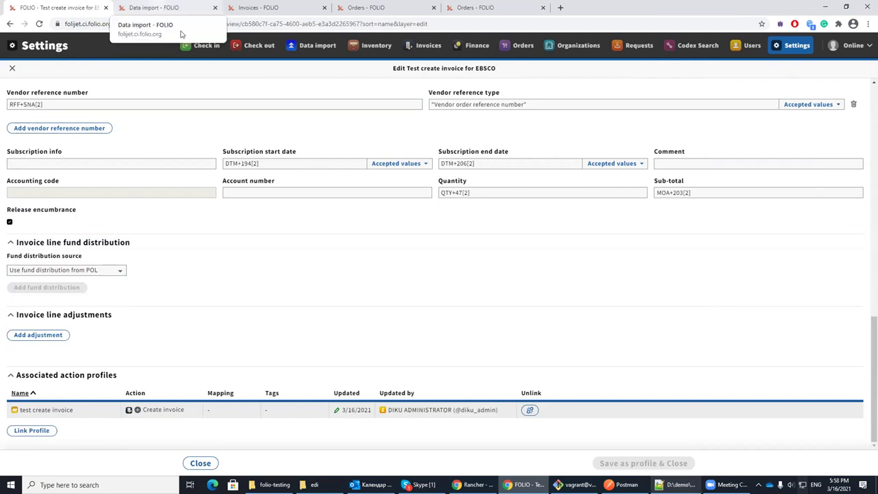
# - Upload demo.edi from the demo\edi folder as a new data import job
pyautogui.click(157, 6)
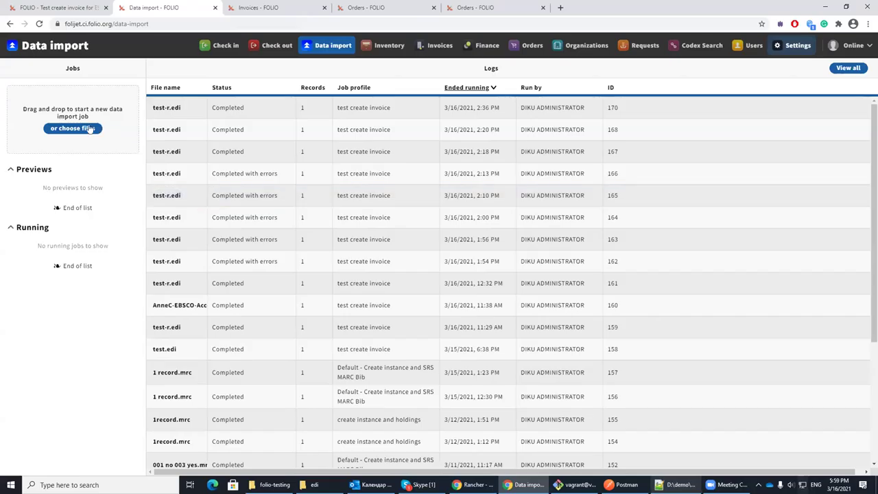
pyautogui.click(73, 129)
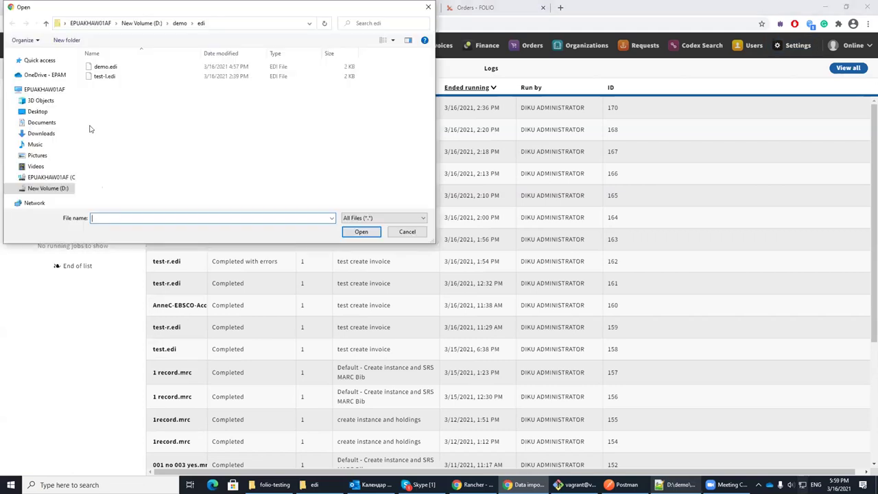
pyautogui.click(106, 66)
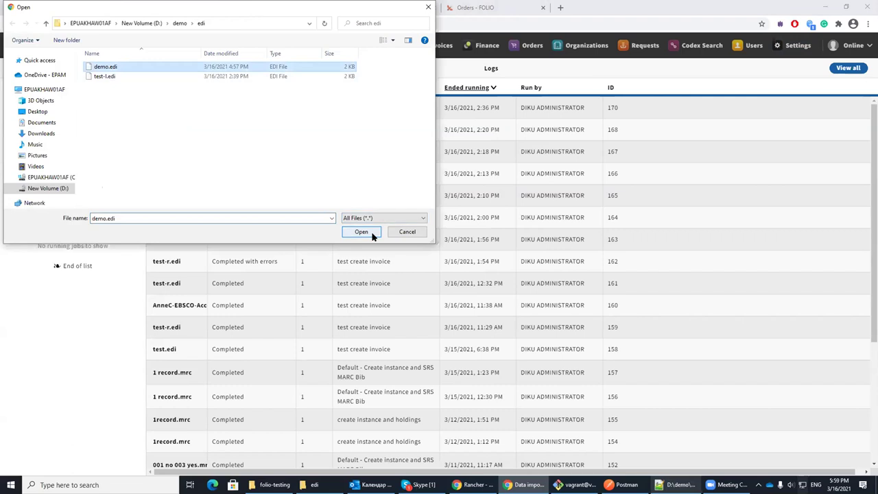
pyautogui.click(362, 231)
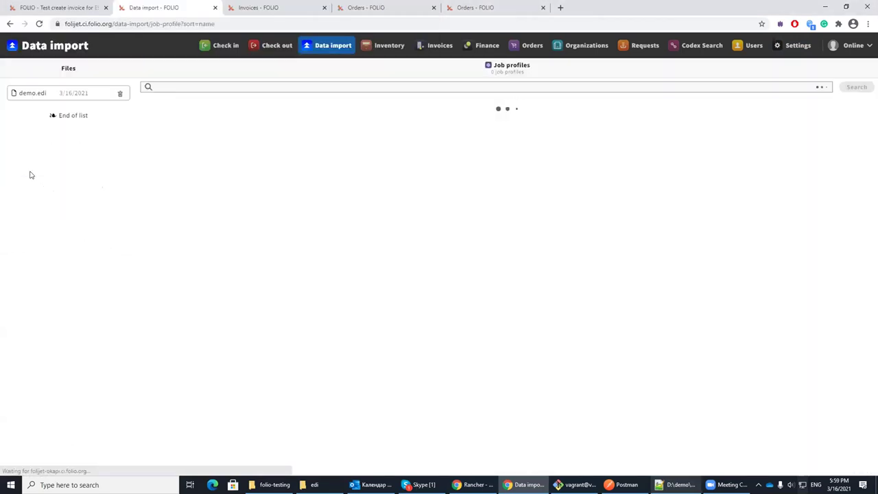
# - Run the "demo create invoice" job profile on the uploaded demo.edi file and reload the data import log
pyautogui.click(198, 157)
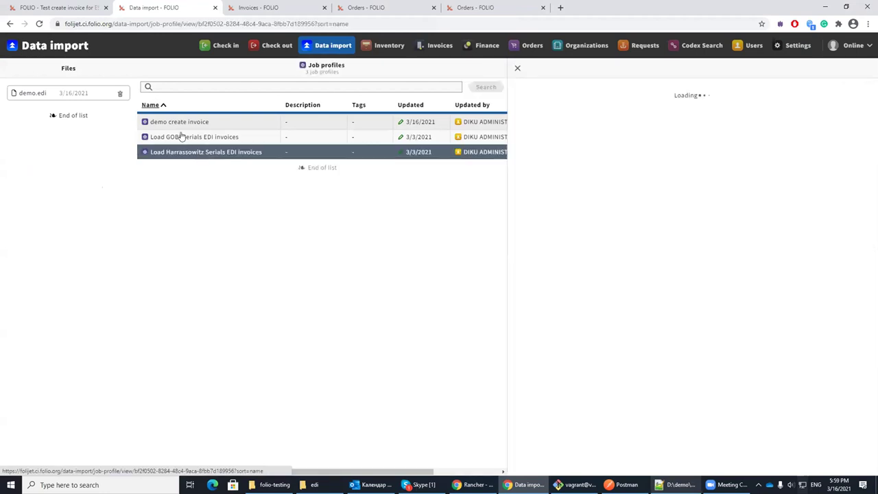
pyautogui.click(178, 122)
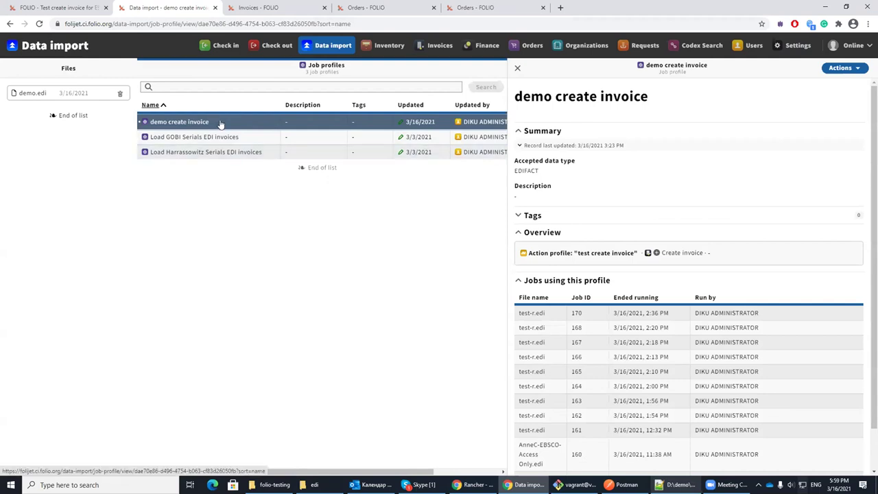
pyautogui.click(843, 68)
pyautogui.click(723, 86)
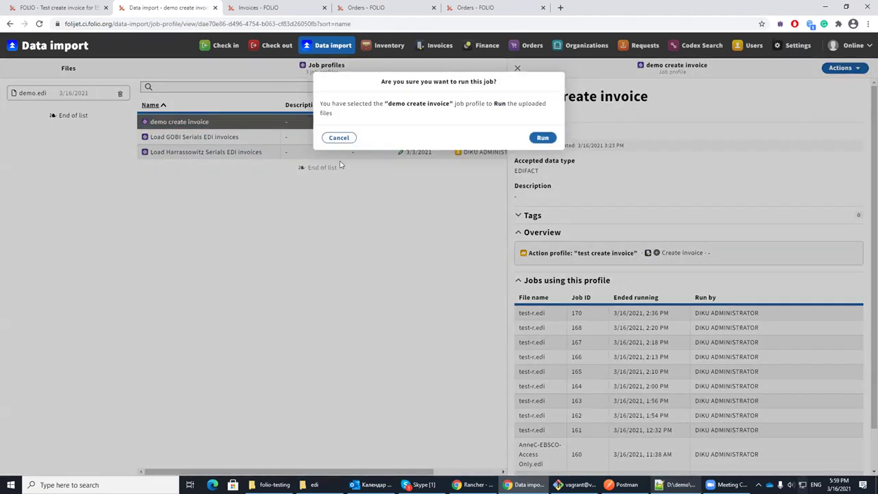
pyautogui.press('Return')
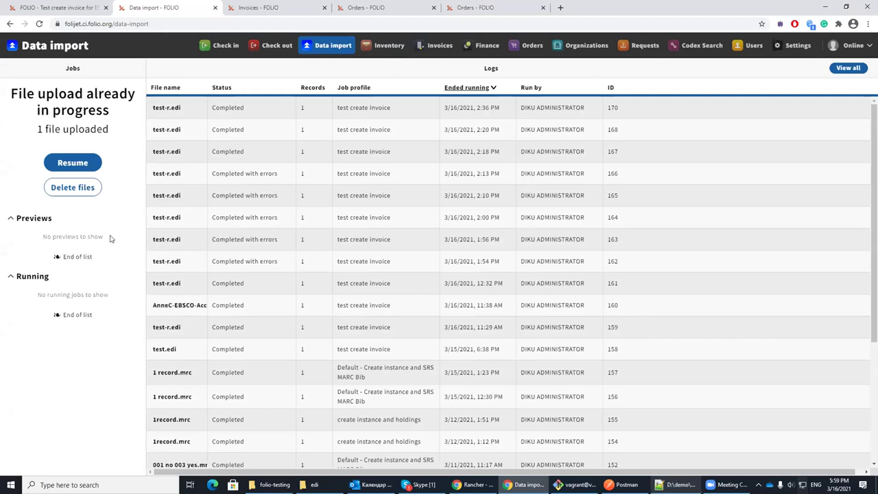
pyautogui.click(384, 46)
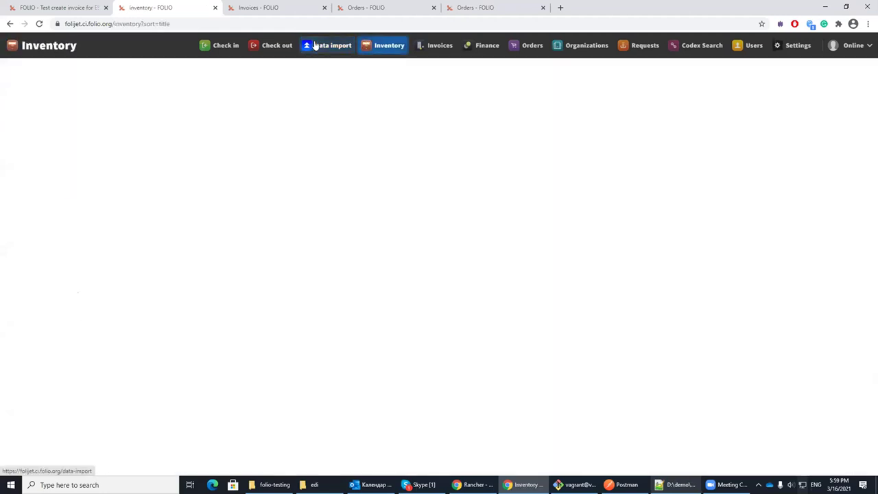
pyautogui.click(319, 45)
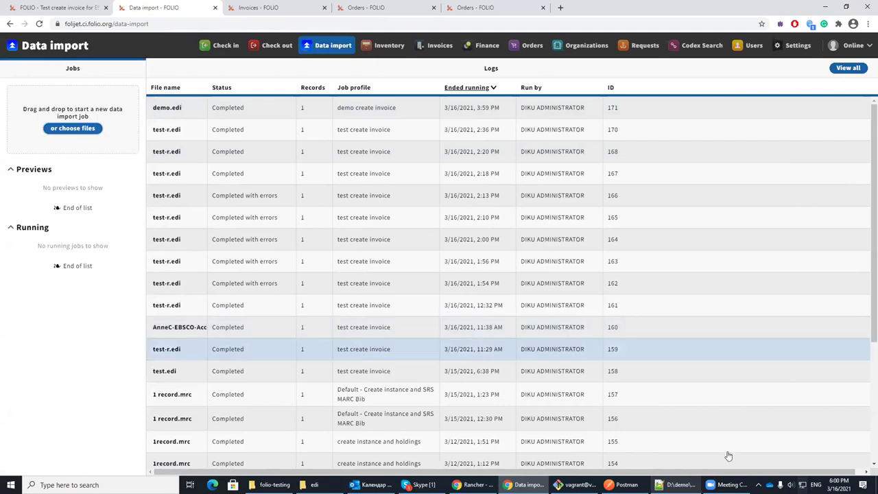
# - Switch to demo.edi in Notepad++ and highlight the invoice number in the BGM segment
pyautogui.hotkey('alt', 'Tab')
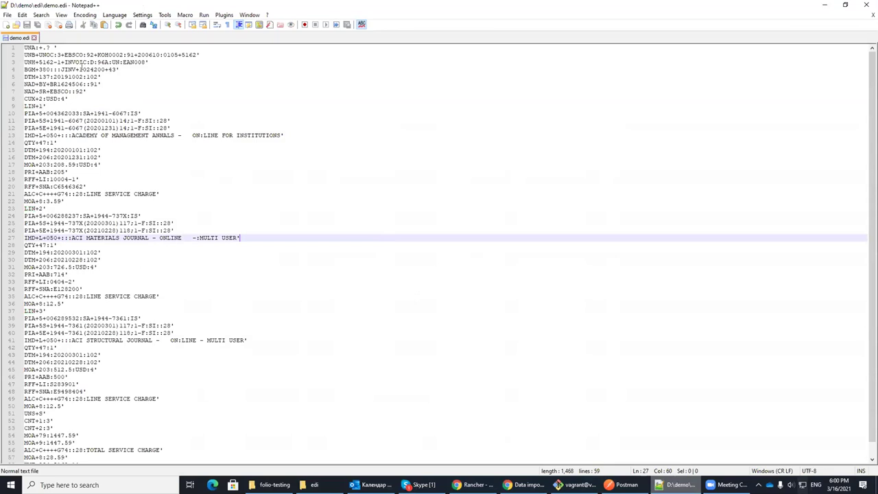
pyautogui.doubleClick(87, 72)
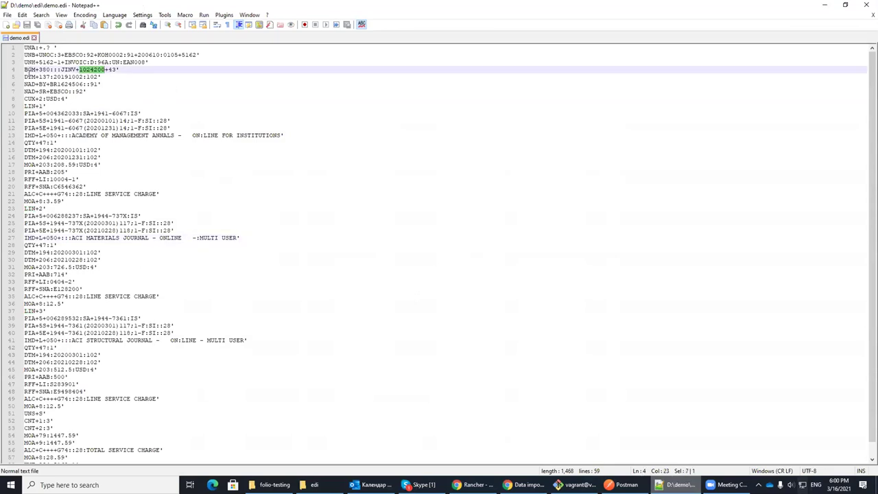
pyautogui.click(825, 5)
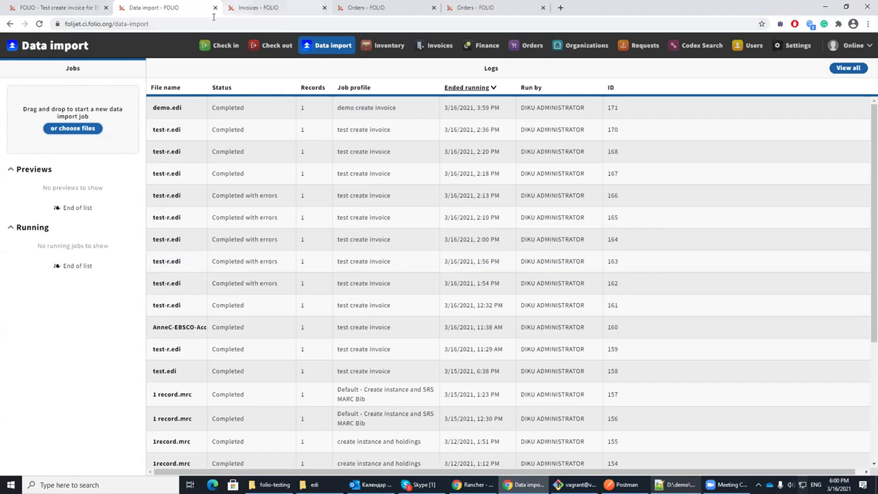
# - In FOLIO's Invoices app, search by vendor invoice number for 1024200 and open the matching EBSCO Subscriptions invoice
pyautogui.click(248, 7)
pyautogui.click(41, 101)
pyautogui.write('1024200')
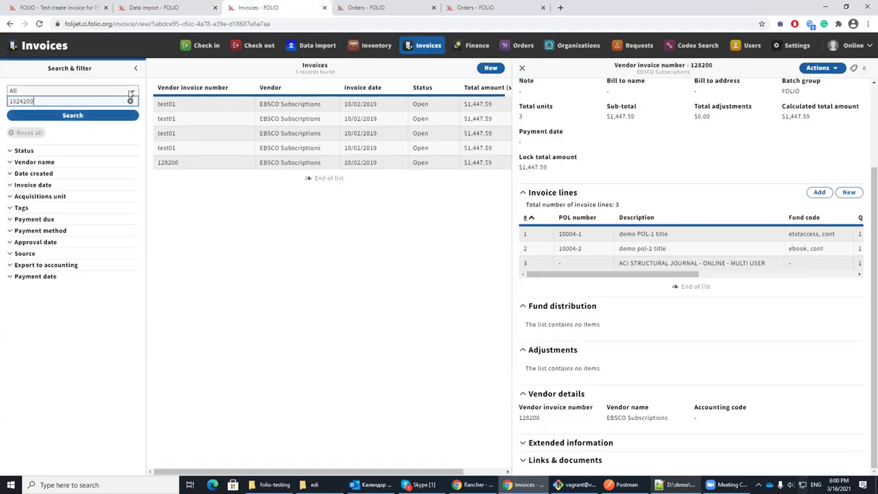
pyautogui.click(130, 92)
pyautogui.click(73, 111)
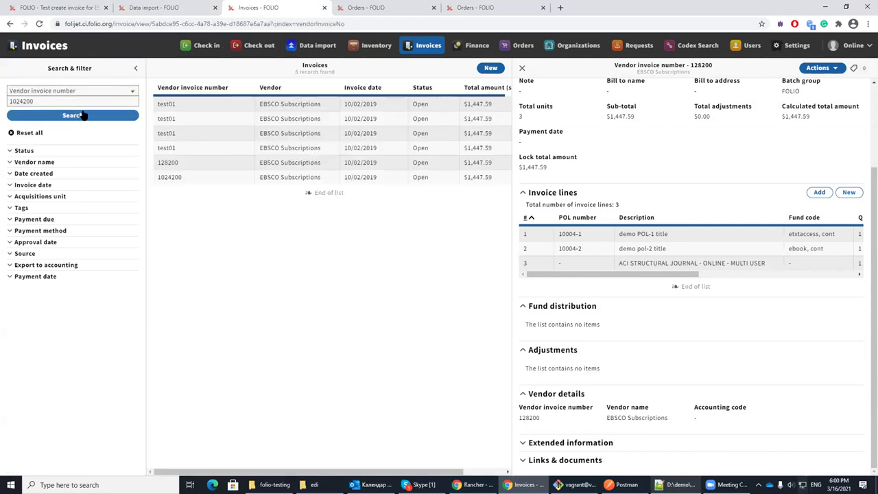
pyautogui.click(83, 114)
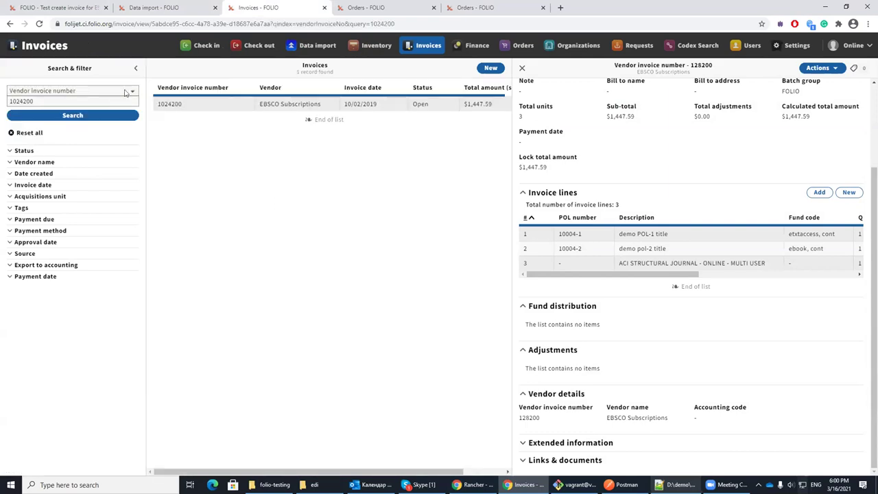
pyautogui.click(522, 69)
pyautogui.click(198, 107)
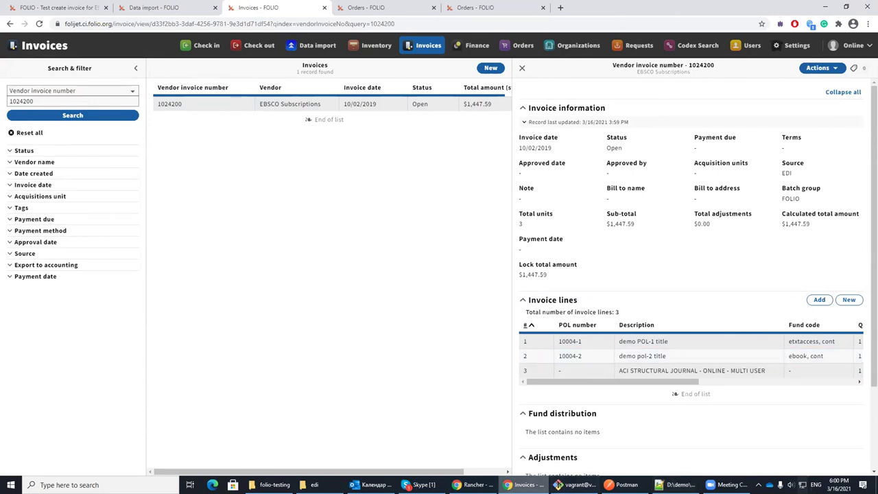
# - Compare the DTM+137 date and MOA+9 amount in demo.edi with the invoice date and lock total amount
pyautogui.click(679, 485)
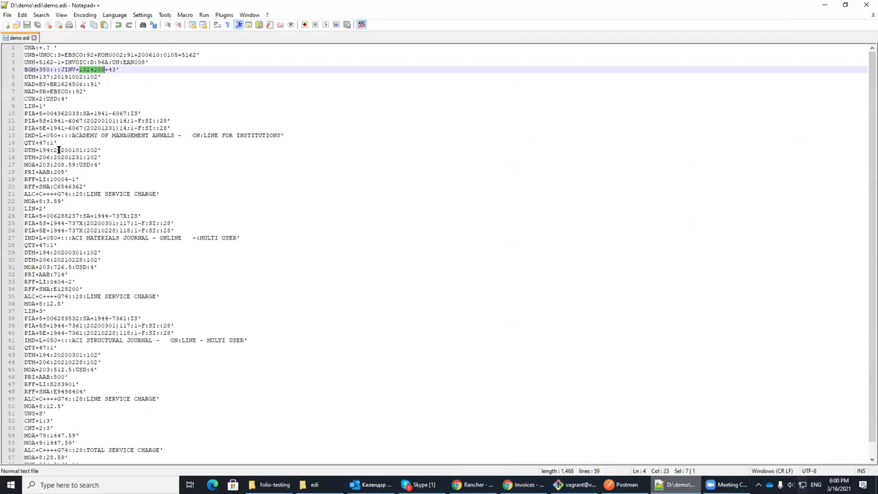
pyautogui.doubleClick(28, 77)
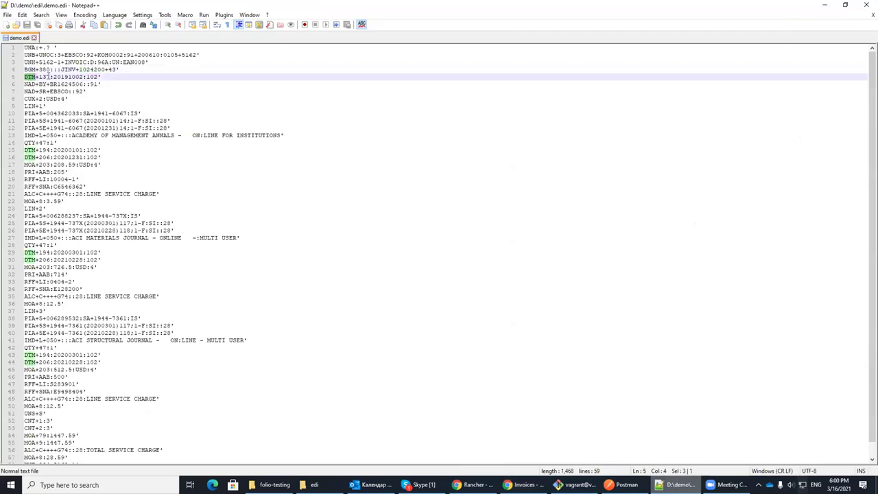
pyautogui.click(825, 5)
pyautogui.moveTo(547, 275); pyautogui.dragTo(521, 276)
pyautogui.moveTo(524, 484)
pyautogui.hotkey('alt', 'Tab')
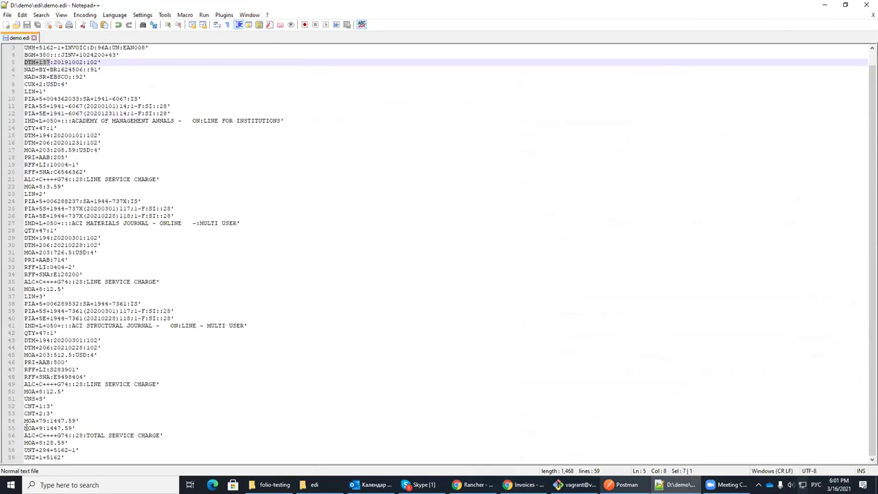
pyautogui.moveTo(26, 428); pyautogui.dragTo(38, 428)
pyautogui.click(824, 4)
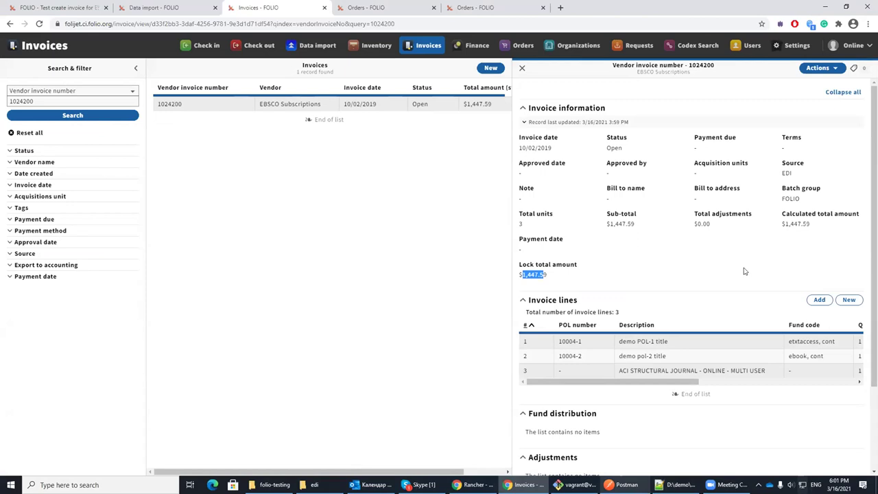
# - Highlight the vendor invoice number in the invoice's vendor details
pyautogui.scroll(-3, 738, 288)
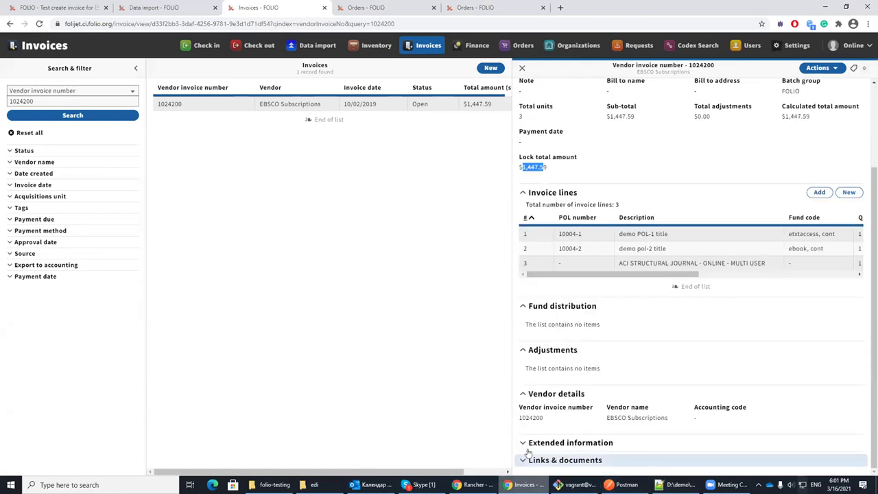
pyautogui.click(531, 415)
pyautogui.doubleClick(531, 416)
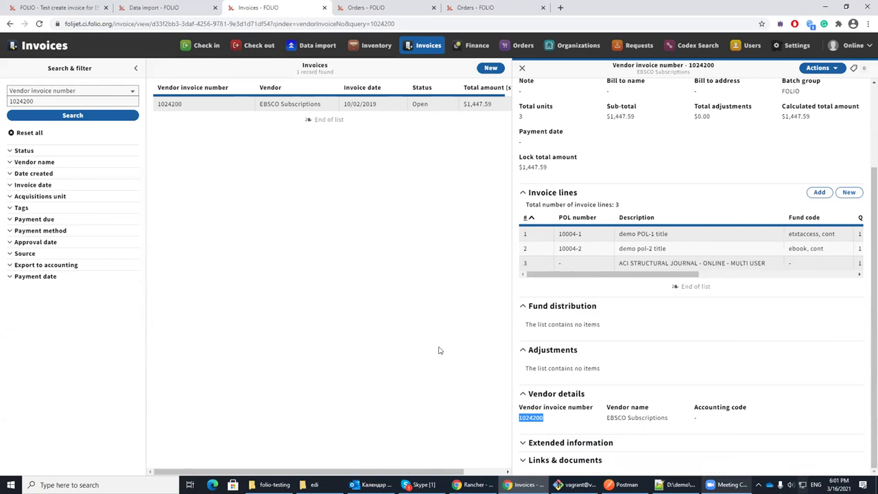
# - Review the invoice lines table and open the first invoice line, "demo POL-1 title"
pyautogui.scroll(2, 528, 354)
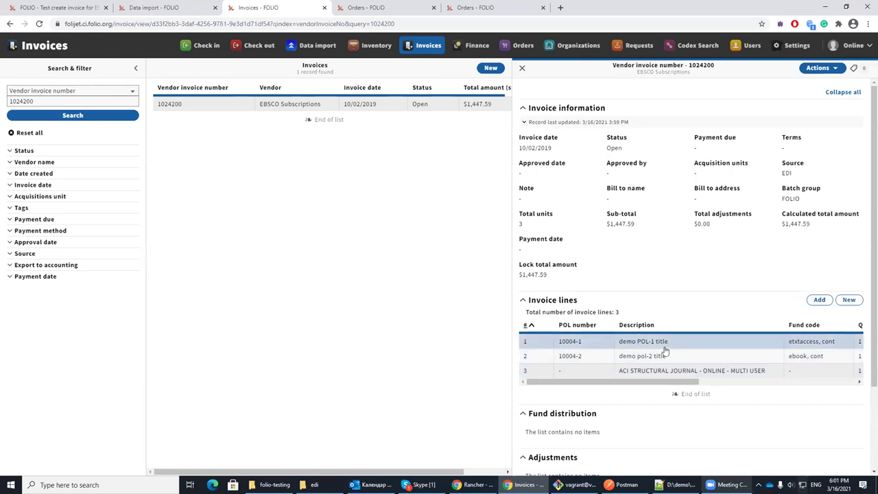
pyautogui.moveTo(612, 383); pyautogui.dragTo(549, 380)
pyautogui.click(558, 340)
pyautogui.moveTo(608, 382); pyautogui.dragTo(538, 378)
pyautogui.click(563, 343)
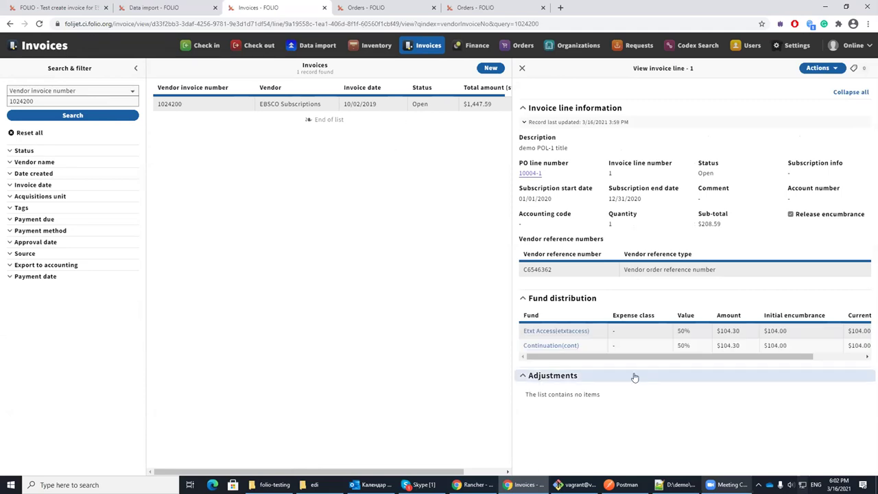
# - Open the first invoice line's linked PO line in a separate tab and compare its fund distribution with the invoice line's
pyautogui.keyDown('ctrl'); pyautogui.click(529, 174); pyautogui.keyUp('ctrl')
pyautogui.click(387, 8)
pyautogui.click(249, 5)
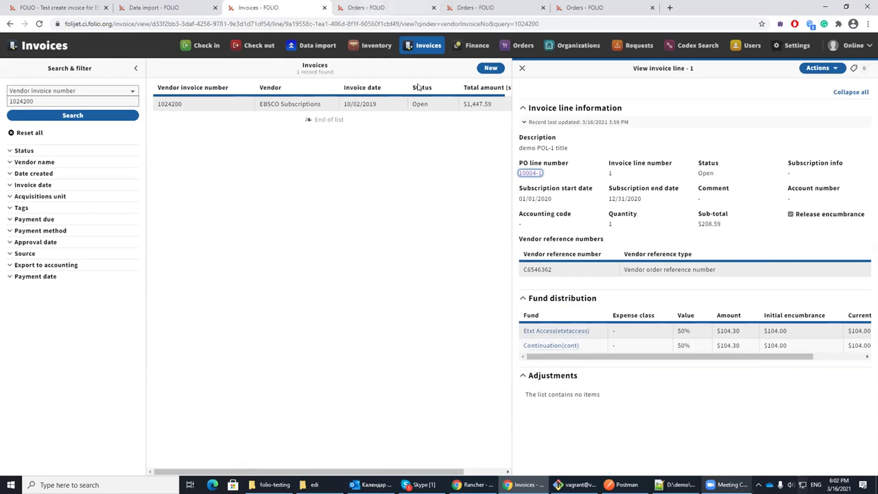
pyautogui.click(375, 7)
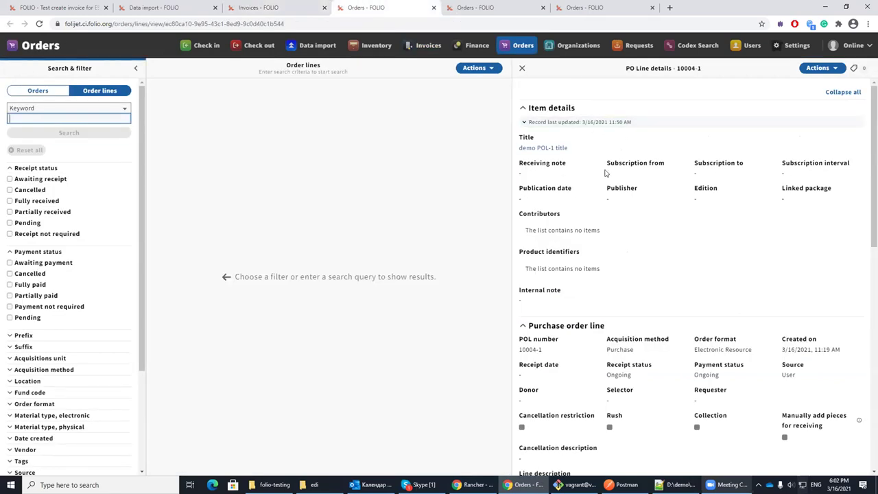
pyautogui.scroll(-8, 607, 178)
pyautogui.scroll(1, 607, 203)
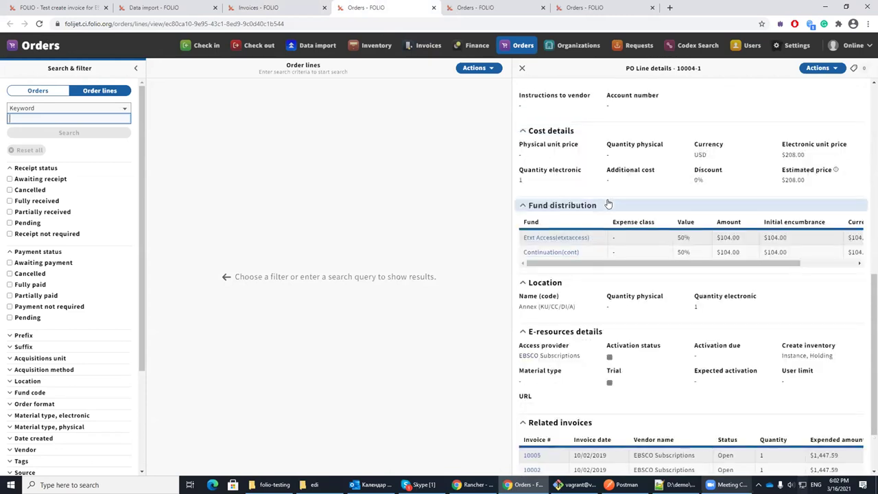
pyautogui.scroll(1, 613, 251)
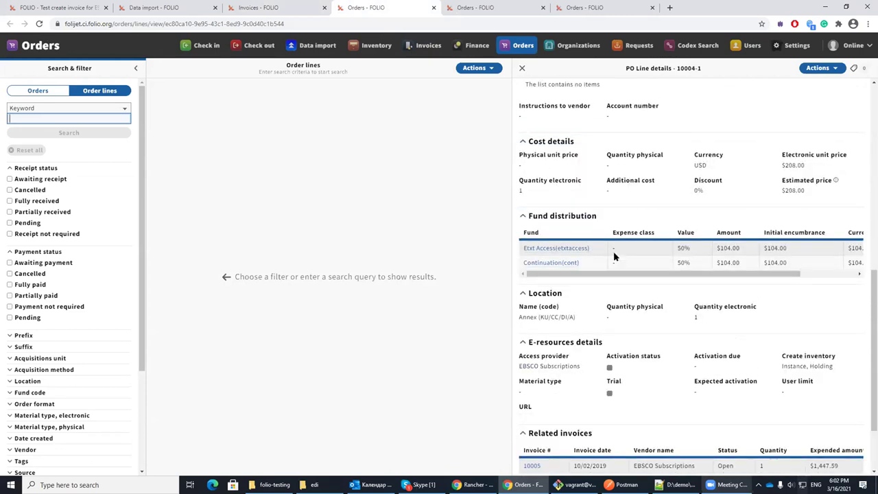
pyautogui.click(289, 6)
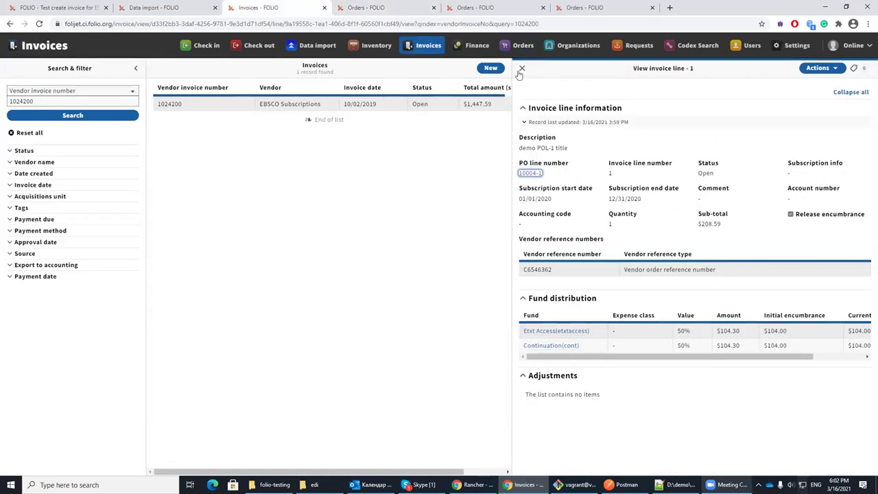
# - Close the first invoice line and open the second one, "demo pol-2 title", to review its fund distribution
pyautogui.click(520, 70)
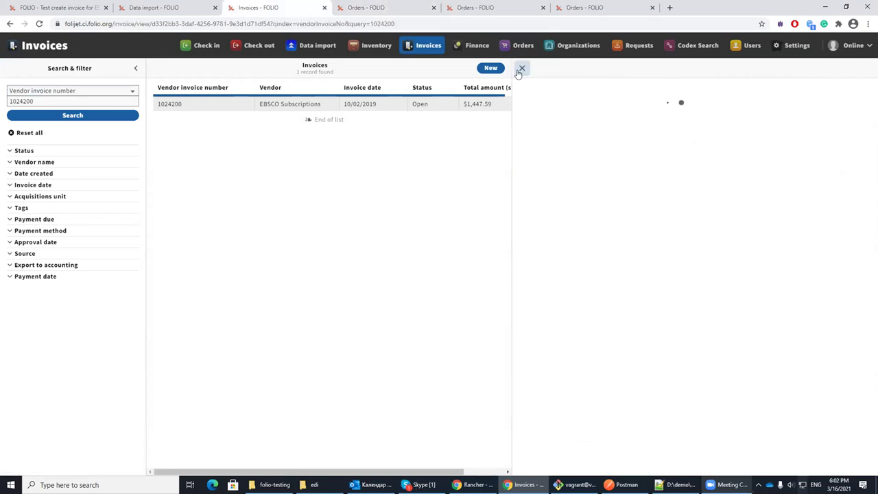
pyautogui.click(574, 354)
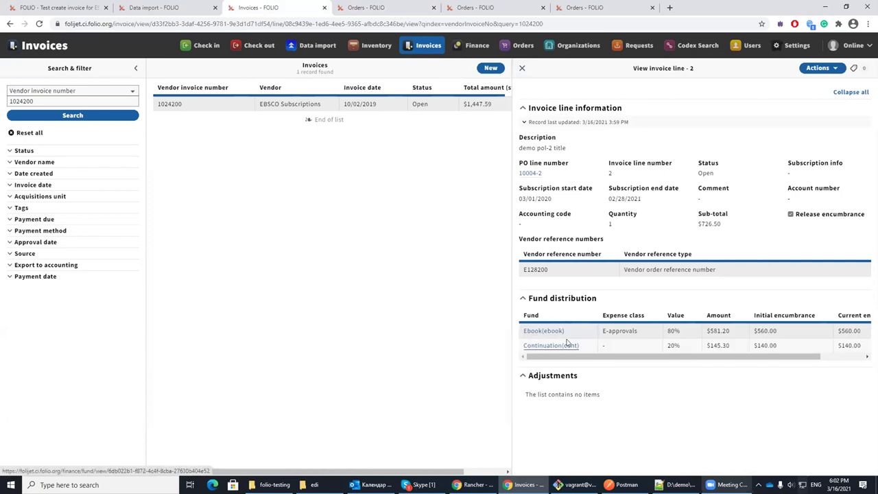
pyautogui.click(494, 5)
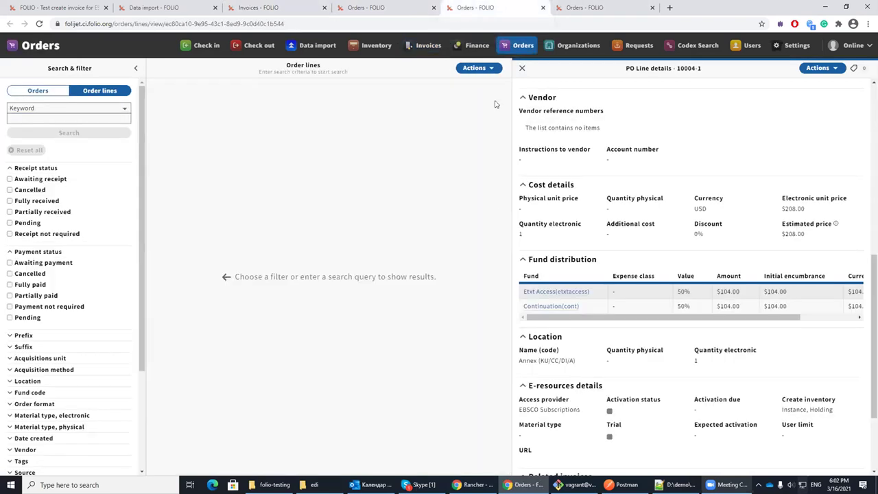
pyautogui.click(301, 6)
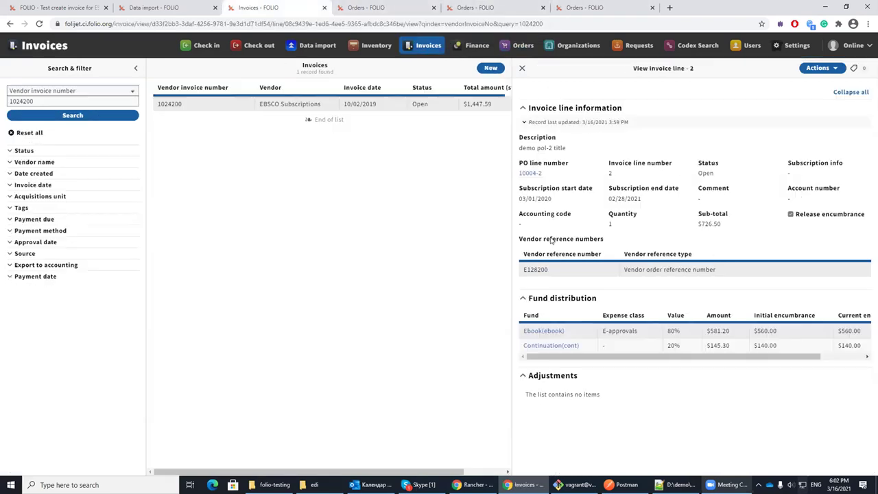
# - Open the second invoice line's linked PO line in a separate tab and compare the fund distributions of both records
pyautogui.keyDown('ctrl'); pyautogui.click(529, 172); pyautogui.keyUp('ctrl')
pyautogui.moveTo(596, 8); pyautogui.dragTo(398, 4)
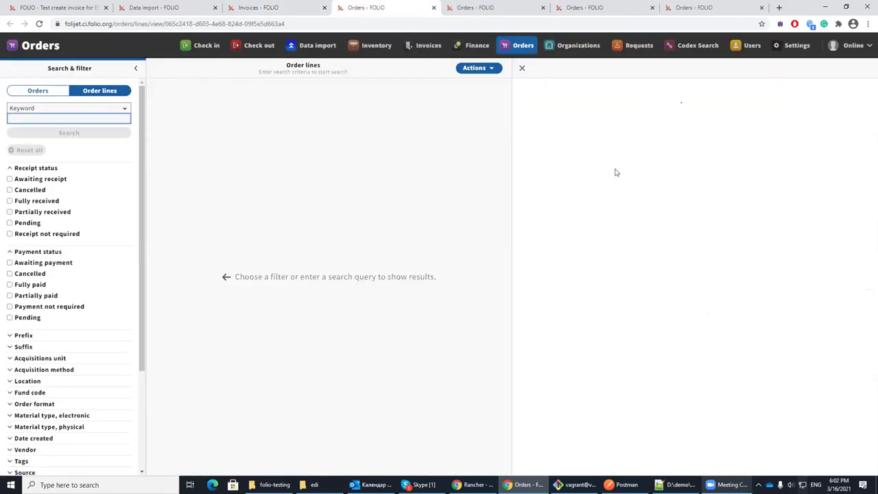
pyautogui.scroll(-7, 573, 242)
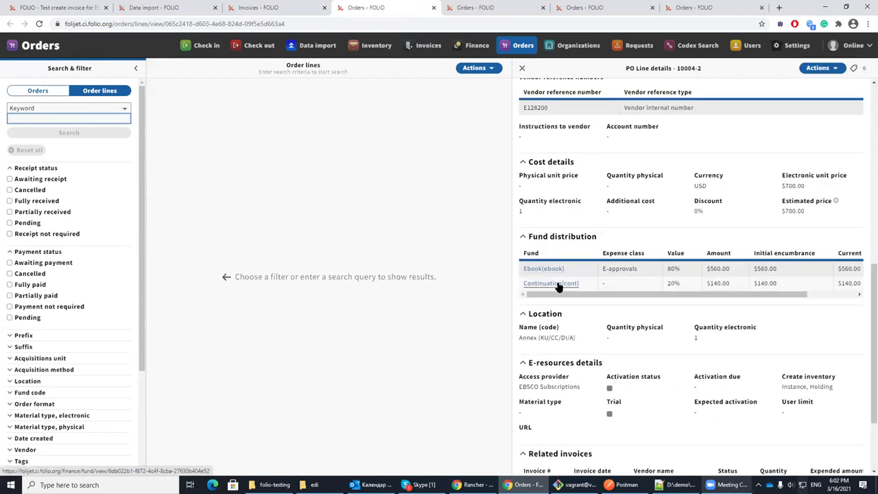
pyautogui.click(287, 7)
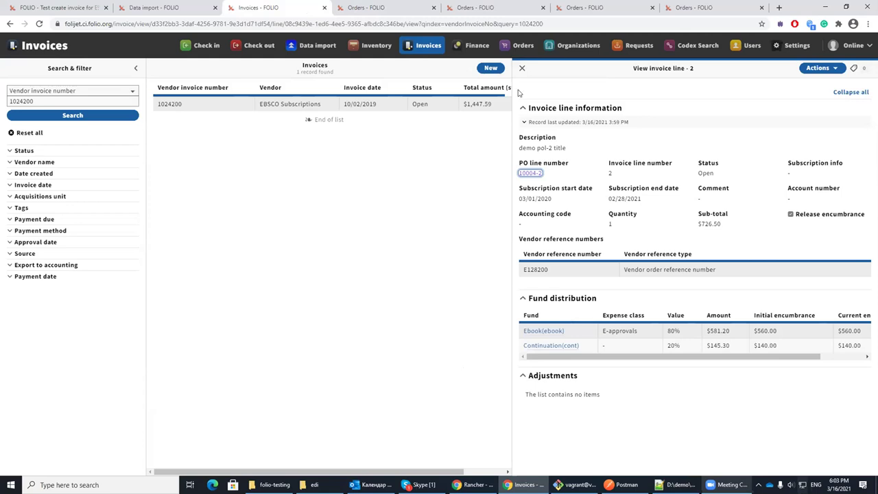
# - Go back to the imported invoice by closing the second invoice line's details
pyautogui.click(153, 7)
pyautogui.click(317, 6)
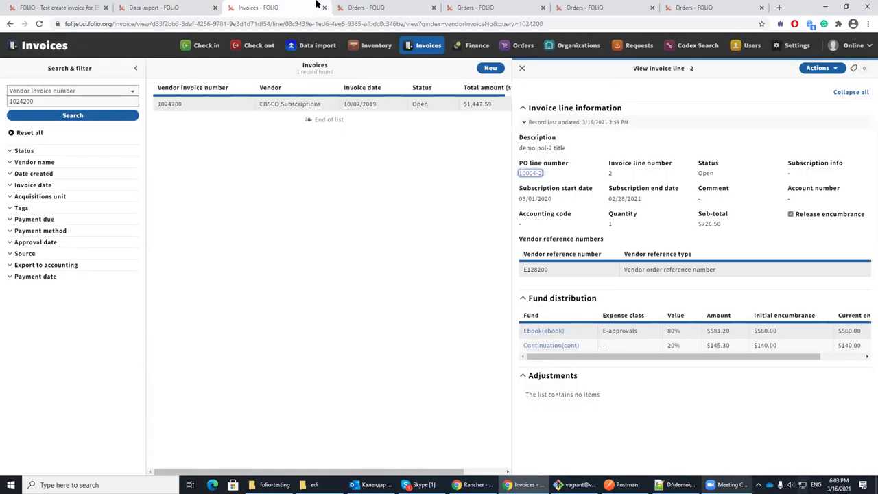
pyautogui.click(521, 68)
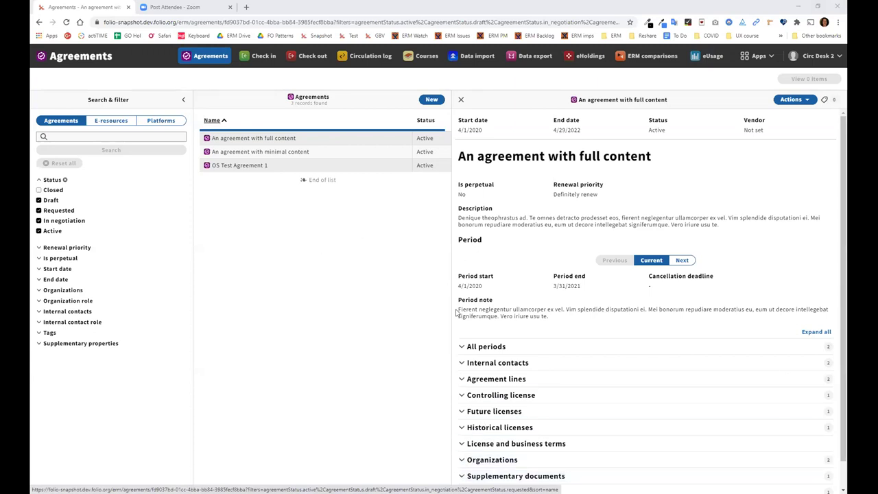
# - Look through the list of sections shown for the agreement "An agreement with full content"
pyautogui.scroll(-1, 590, 397)
pyautogui.scroll(1, 590, 397)
pyautogui.scroll(-1, 590, 396)
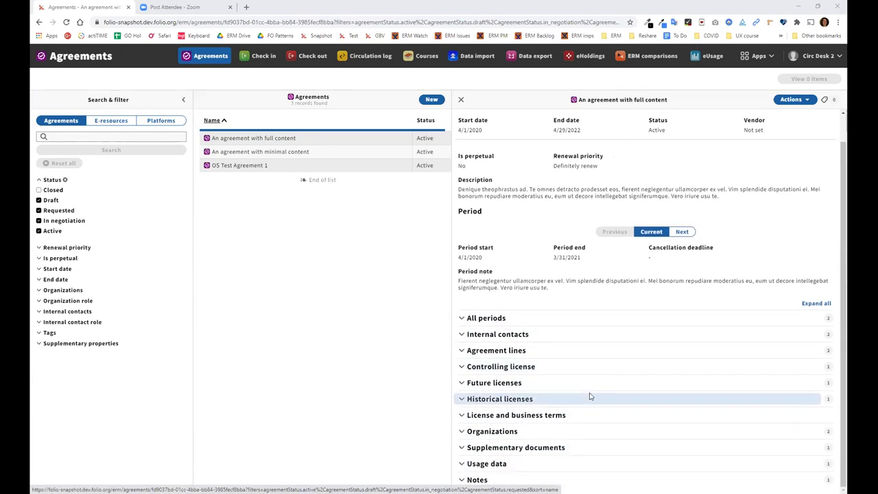
pyautogui.scroll(1, 590, 397)
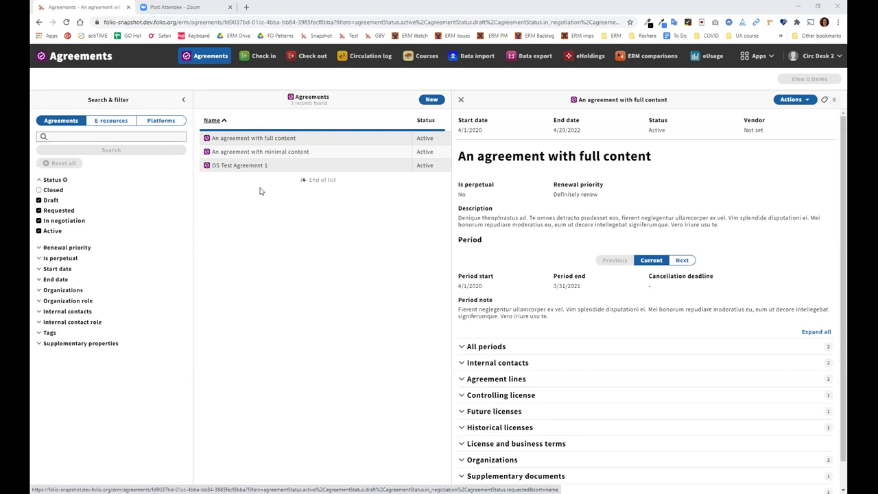
# - Open "An agreement with minimal content" and examine its Agreement lines and Notes sections
pyautogui.click(255, 153)
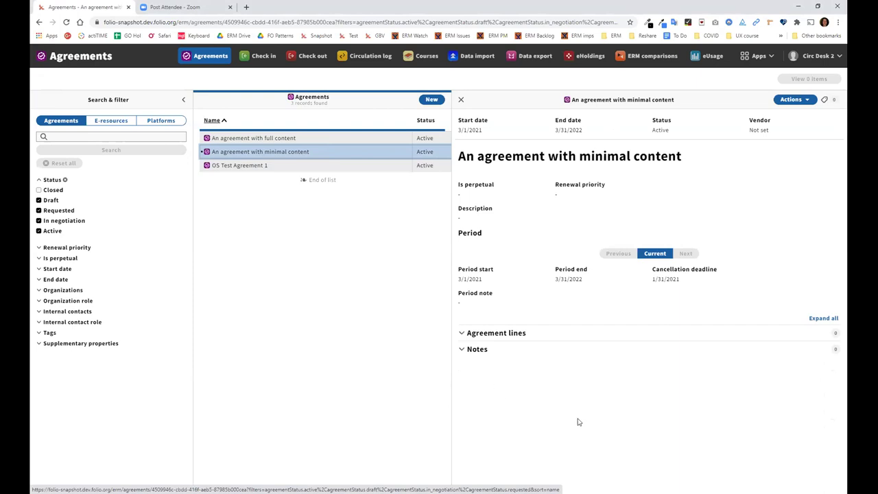
pyautogui.click(517, 339)
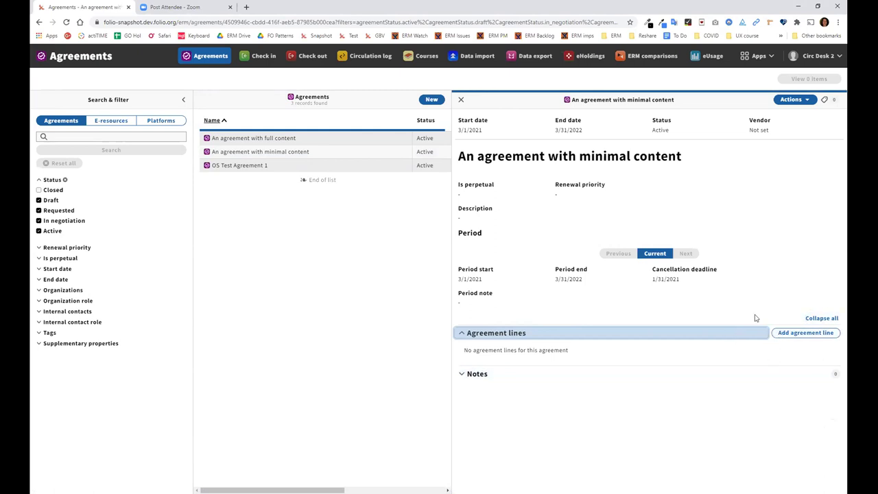
pyautogui.click(503, 377)
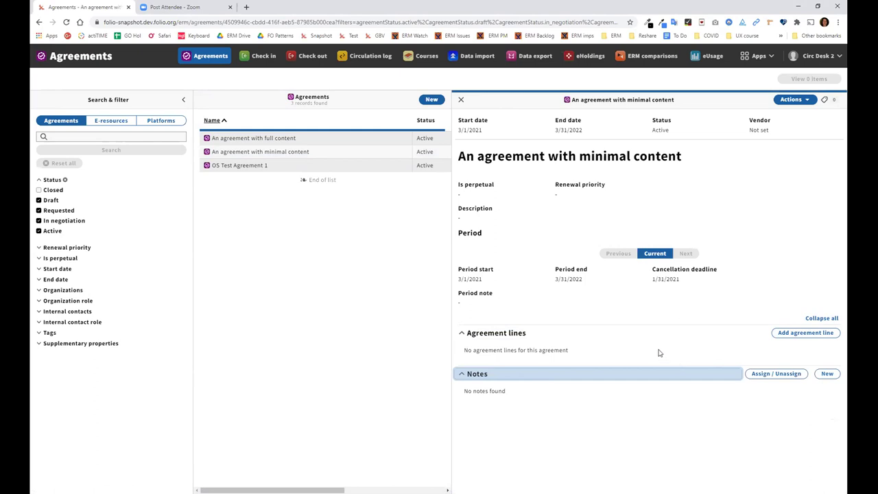
# - Edit the minimal-content agreement and add an internal contact, linking the check-in admin account from the active users
pyautogui.click(793, 100)
pyautogui.click(767, 114)
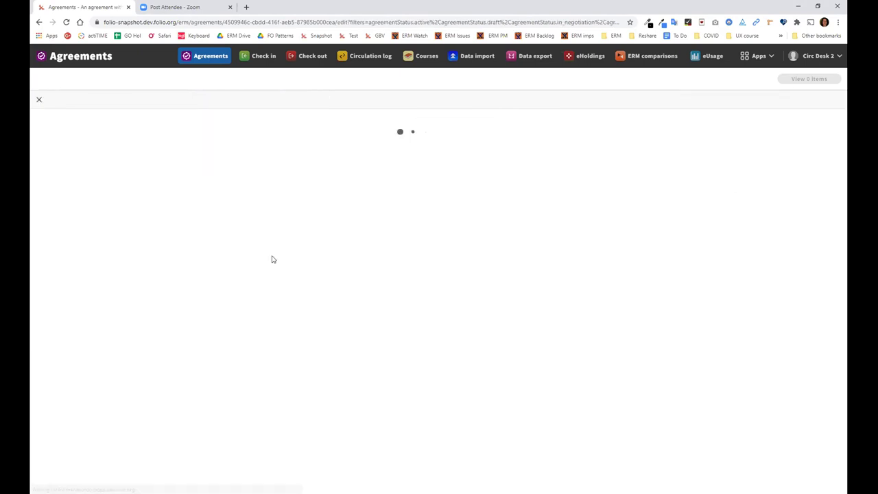
pyautogui.scroll(-3, 349, 341)
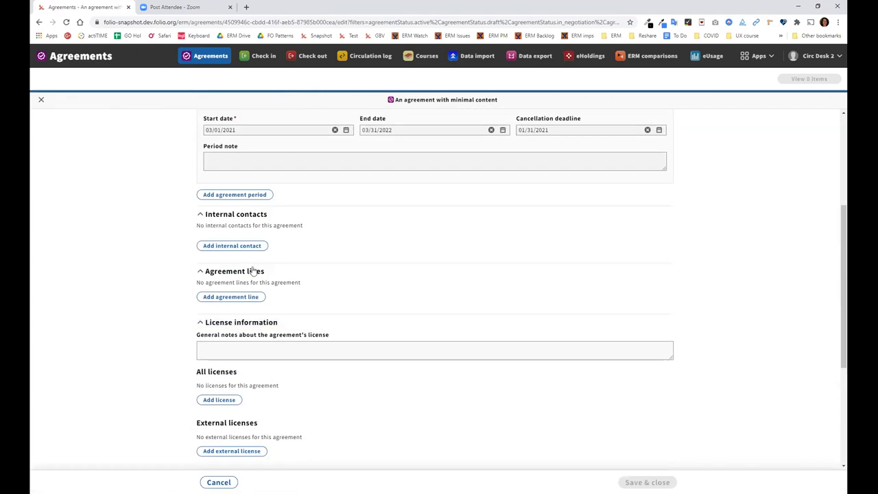
pyautogui.click(237, 245)
pyautogui.click(644, 258)
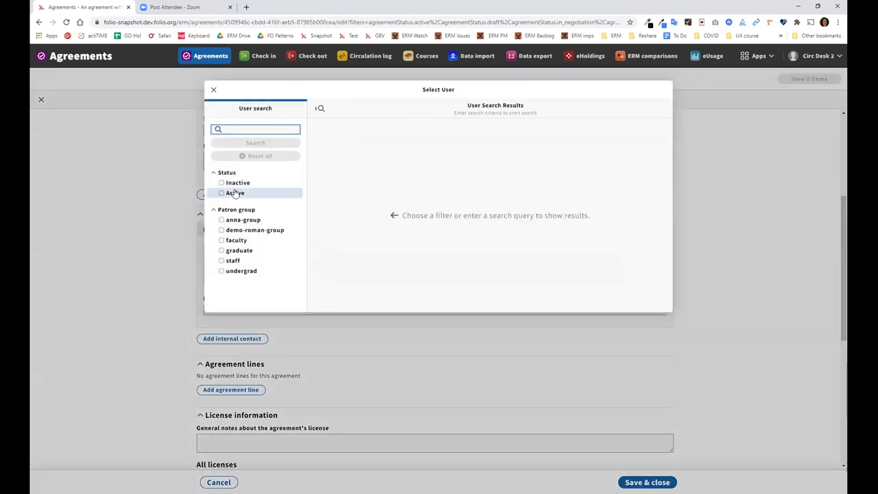
pyautogui.click(233, 196)
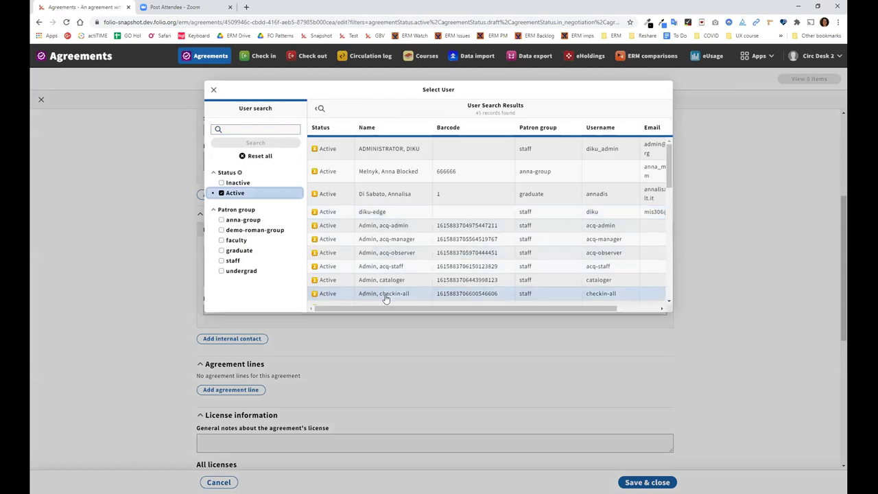
pyautogui.click(384, 293)
# - Choose a role for the internal contact, save the agreement, and check the Internal contacts section on its record
pyautogui.click(338, 323)
pyautogui.click(335, 338)
pyautogui.click(647, 482)
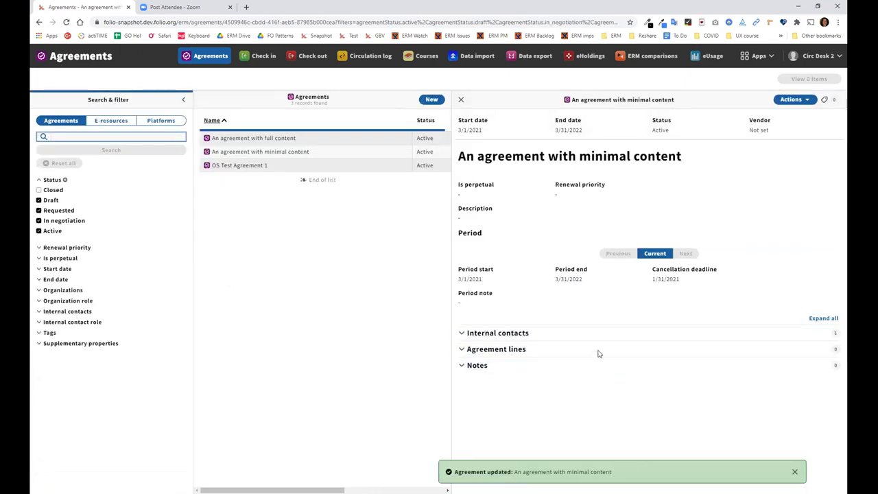
pyautogui.click(525, 335)
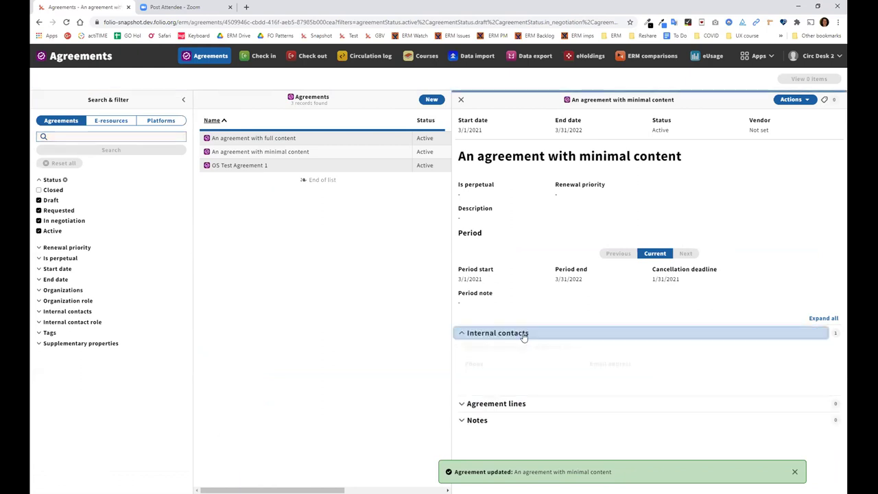
pyautogui.click(524, 334)
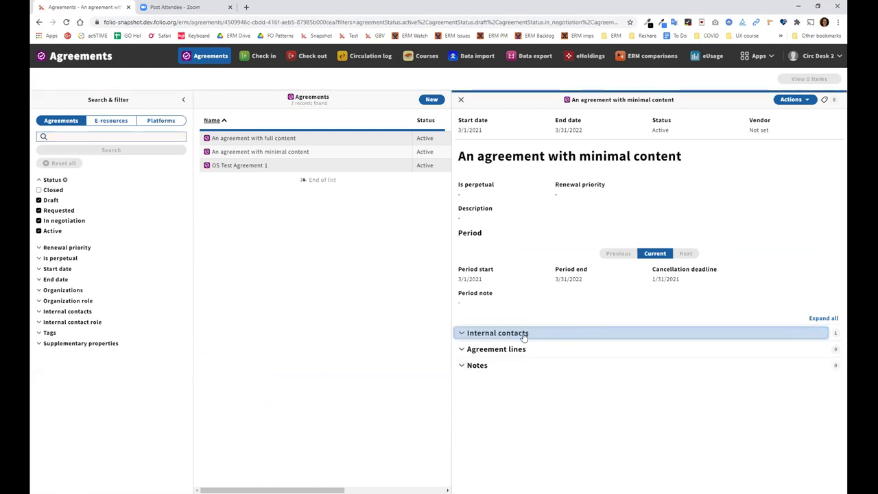
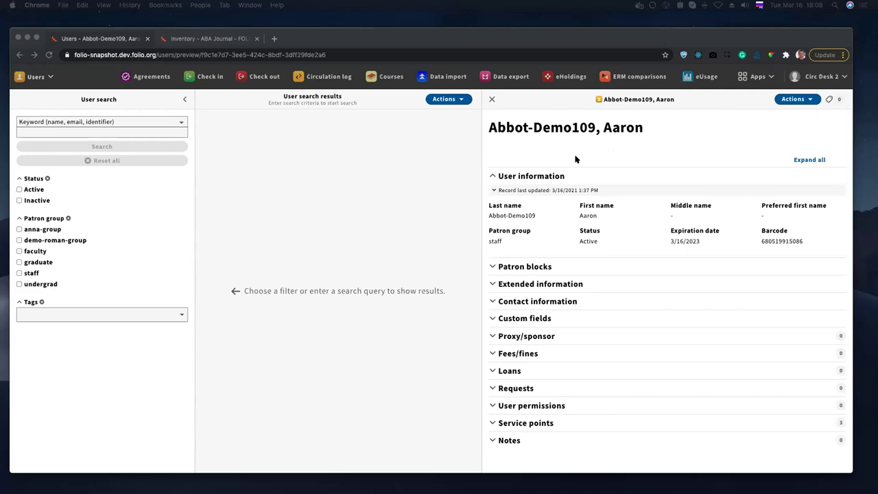
# - Edit the open staff user's record and select all permissions in the permission assignment list
pyautogui.click(810, 101)
pyautogui.click(806, 99)
pyautogui.click(710, 148)
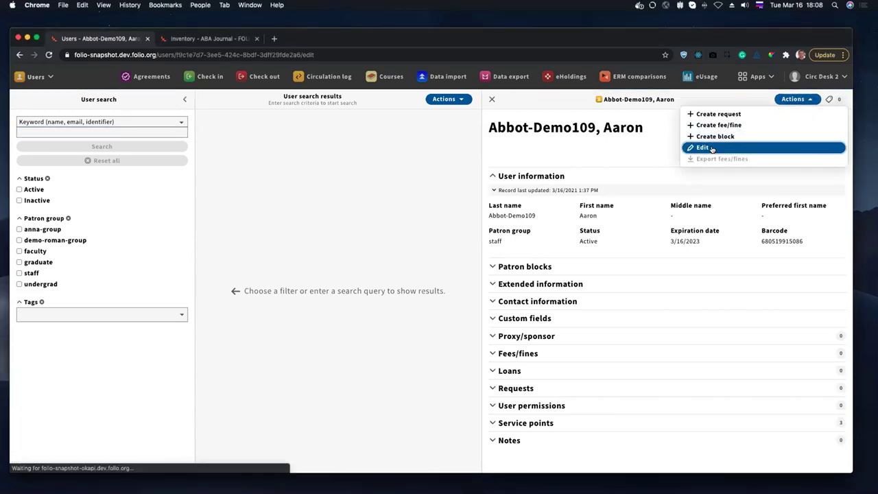
pyautogui.scroll(-5, 398, 387)
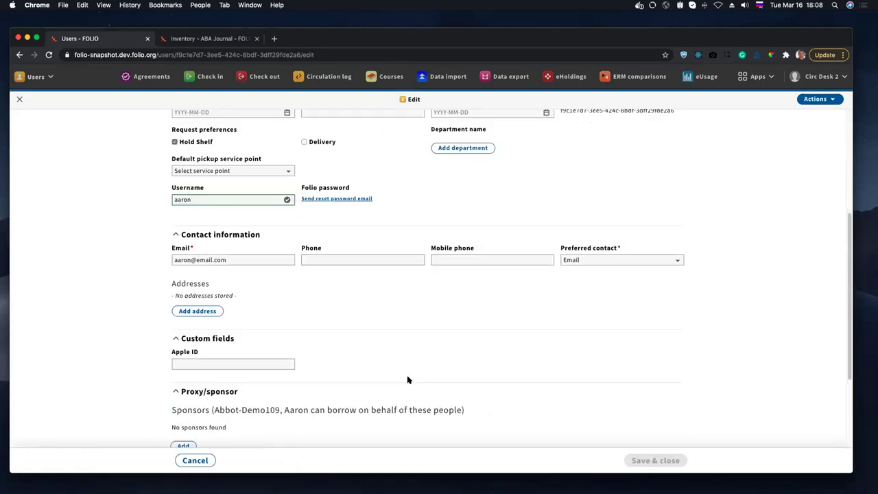
pyautogui.scroll(-5, 412, 377)
pyautogui.click(322, 414)
pyautogui.scroll(-1, 356, 370)
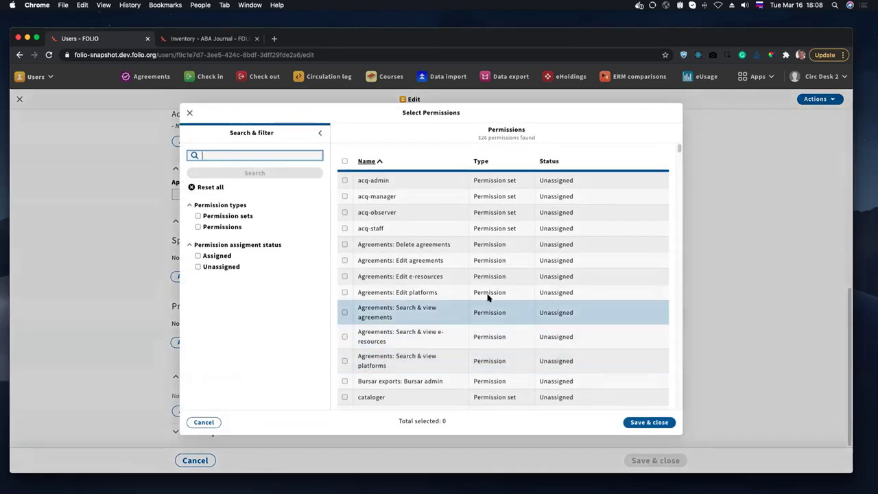
pyautogui.click(344, 161)
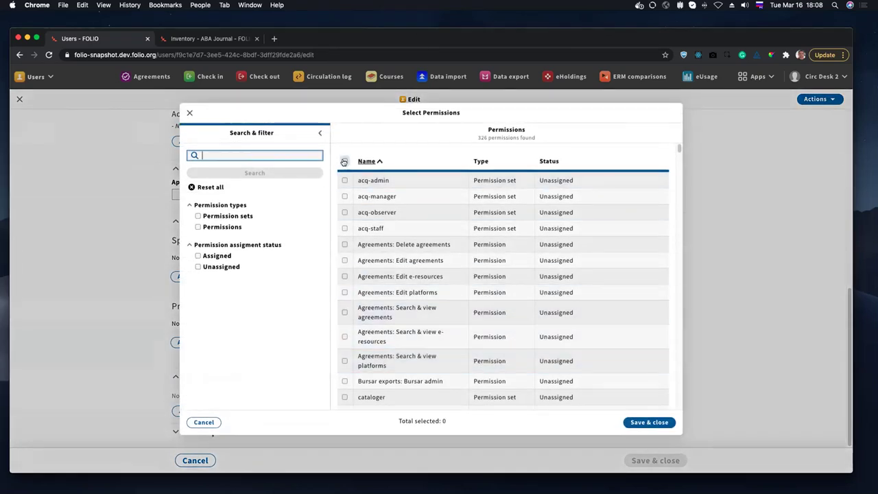
# - Search the permission list for "non-"
pyautogui.click(248, 155)
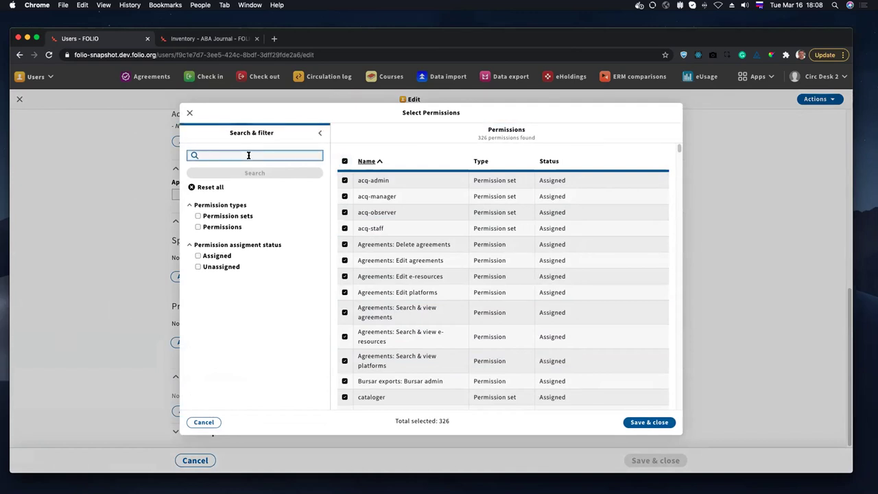
pyautogui.write('т')
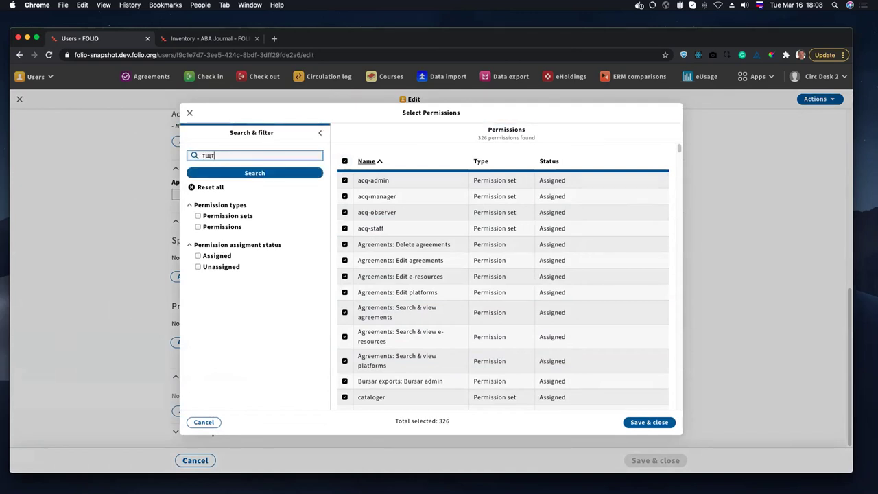
pyautogui.write('шт-')
pyautogui.press('BackSpace')
pyautogui.press('BackSpace')
pyautogui.press('BackSpace')
pyautogui.press('BackSpace')
pyautogui.write('n')
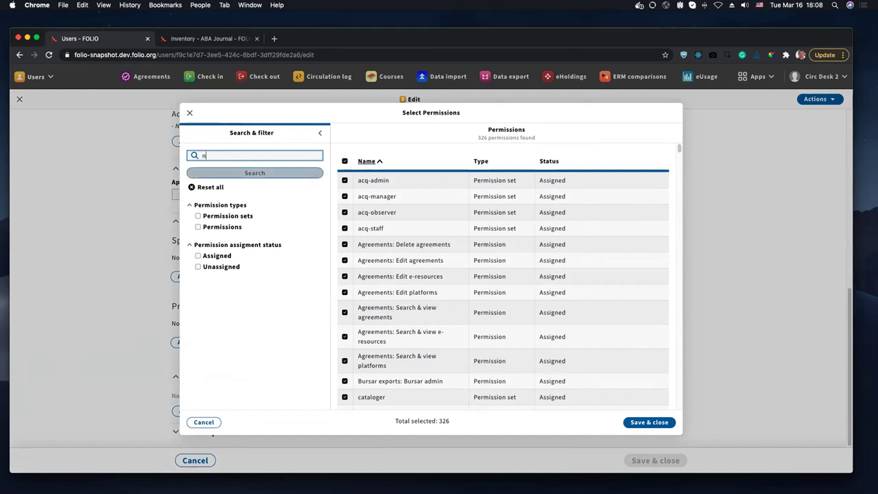
pyautogui.write('on-')
pyautogui.click(289, 172)
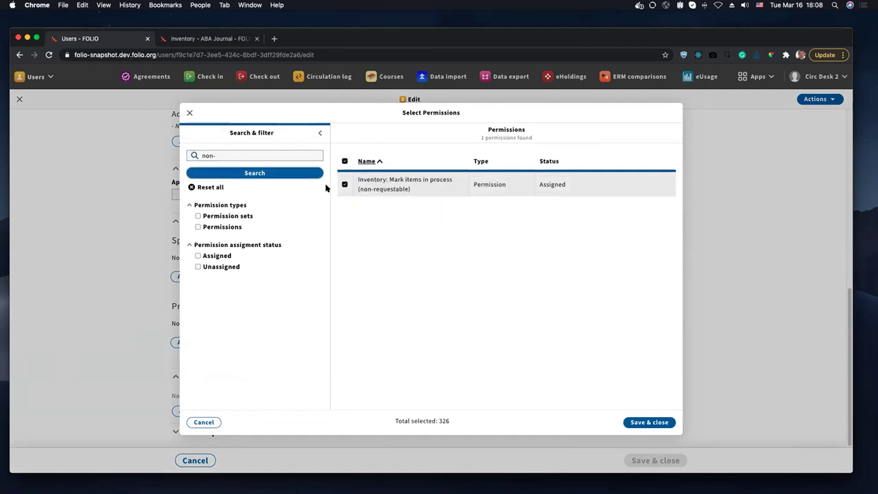
# - Deselect the permission "Inventory: Mark items in process (non-requestable)" and save the permission assignment and the user record
pyautogui.click(344, 184)
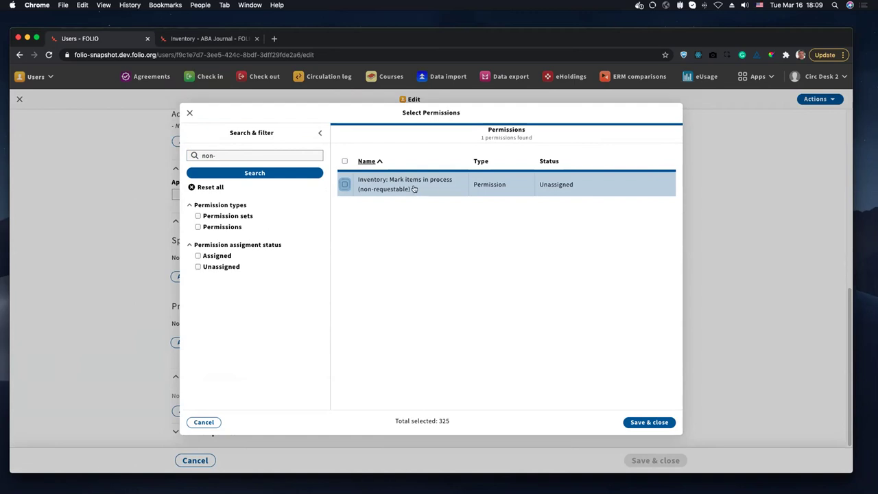
pyautogui.click(633, 422)
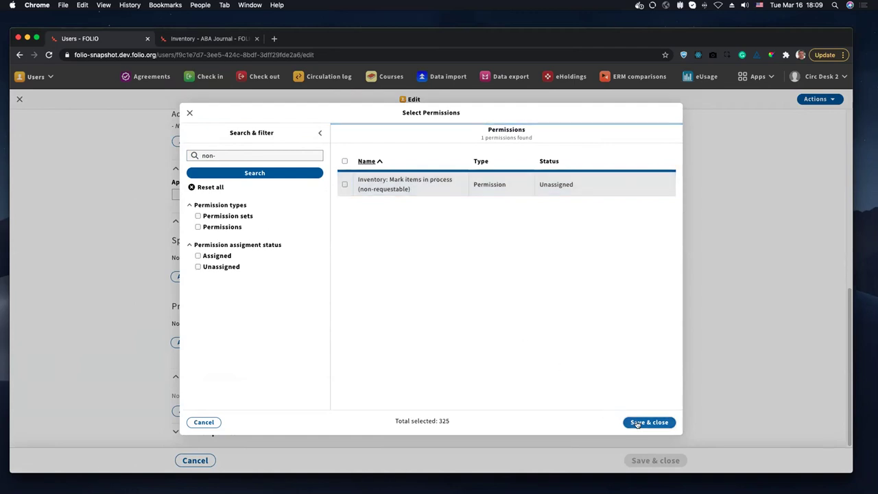
pyautogui.click(656, 460)
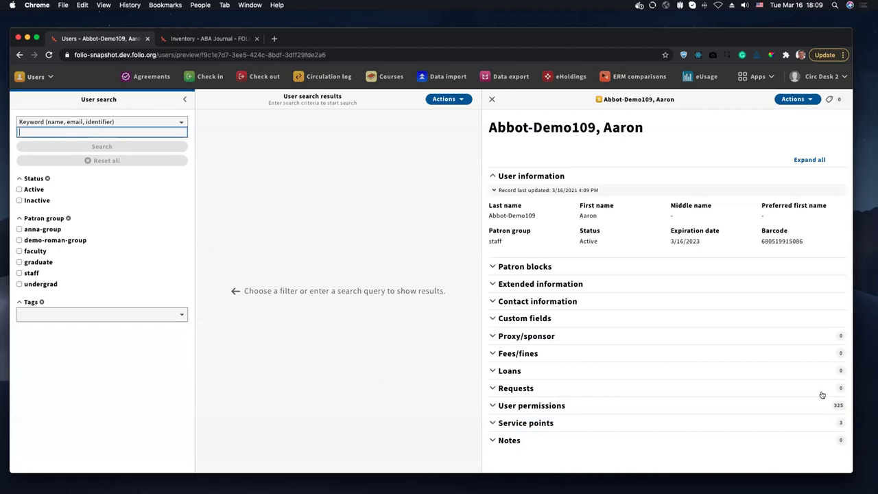
# - Log out of the administrator account and log in as the edited staff user with the saved username and password
pyautogui.click(827, 77)
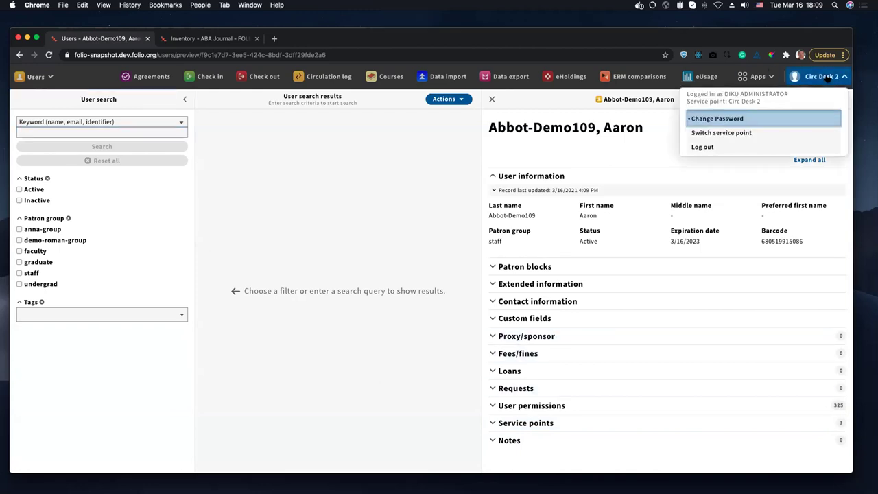
pyautogui.click(718, 151)
pyautogui.click(405, 306)
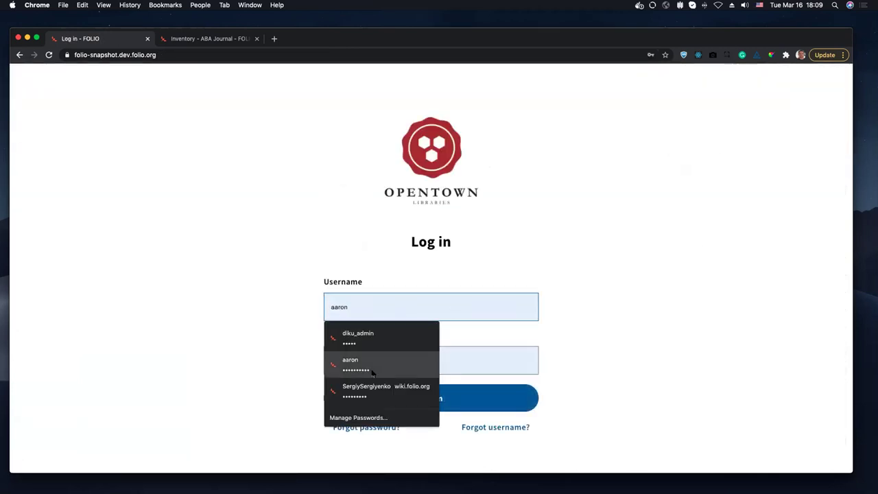
pyautogui.click(373, 370)
pyautogui.click(421, 398)
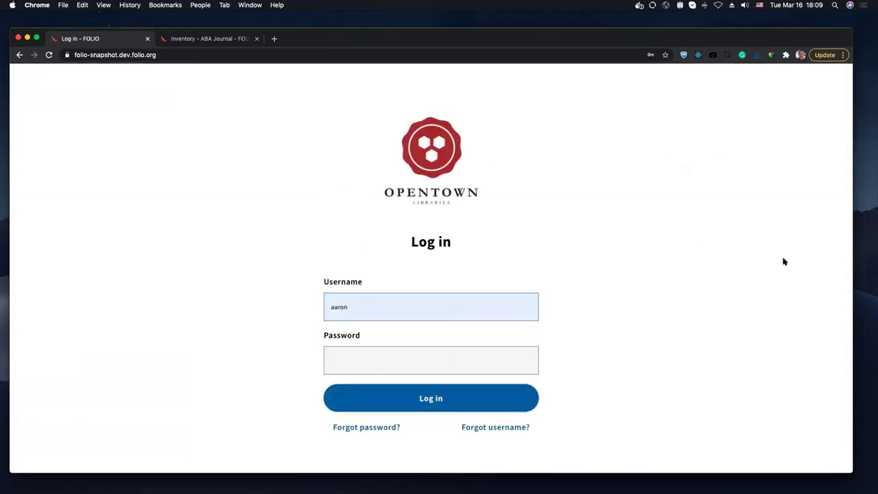
# - Open the Inventory app and list items filtered by the item status Available
pyautogui.click(757, 78)
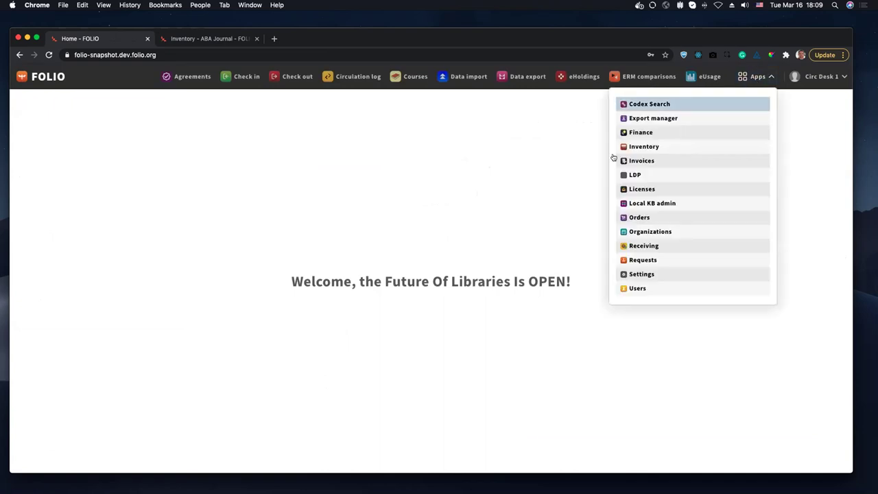
pyautogui.click(644, 147)
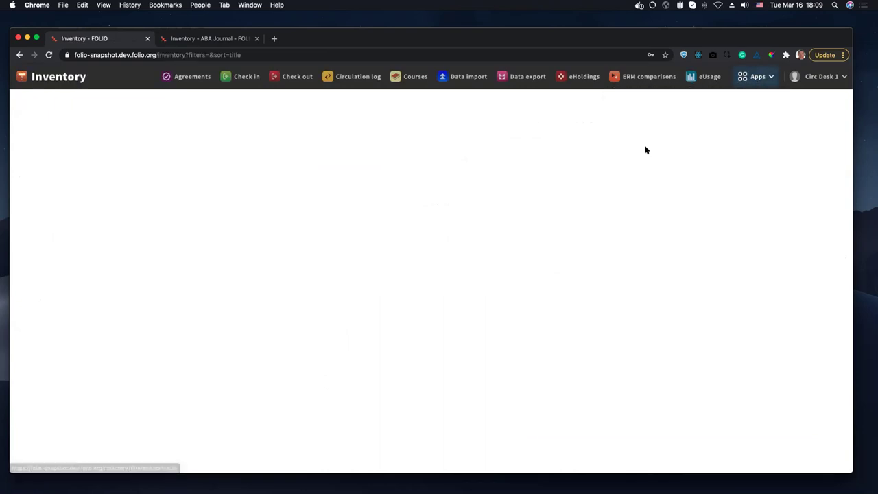
pyautogui.click(136, 126)
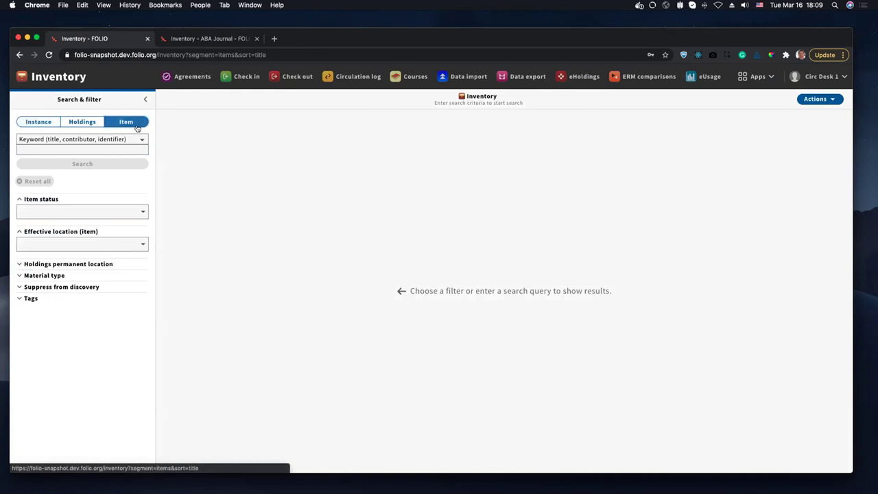
pyautogui.click(87, 213)
pyautogui.click(45, 248)
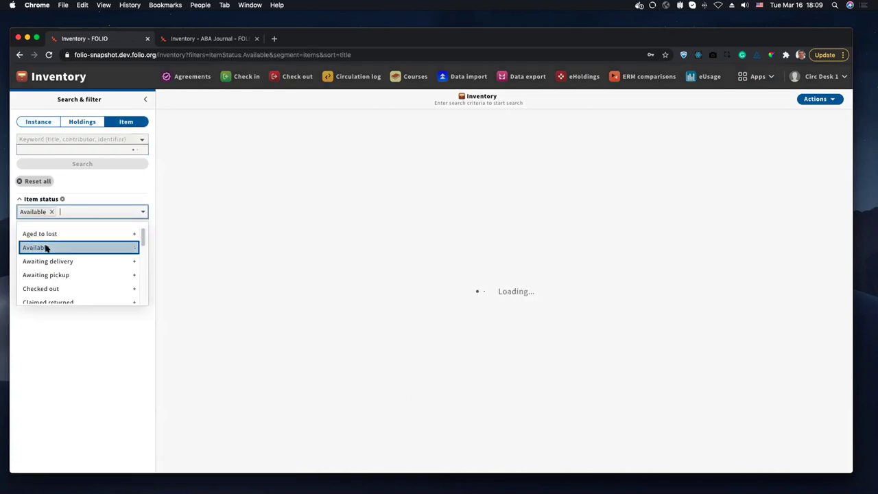
# - Open the first item in the Temeraire instance's Main Library holdings and examine which actions its record offers
pyautogui.click(302, 343)
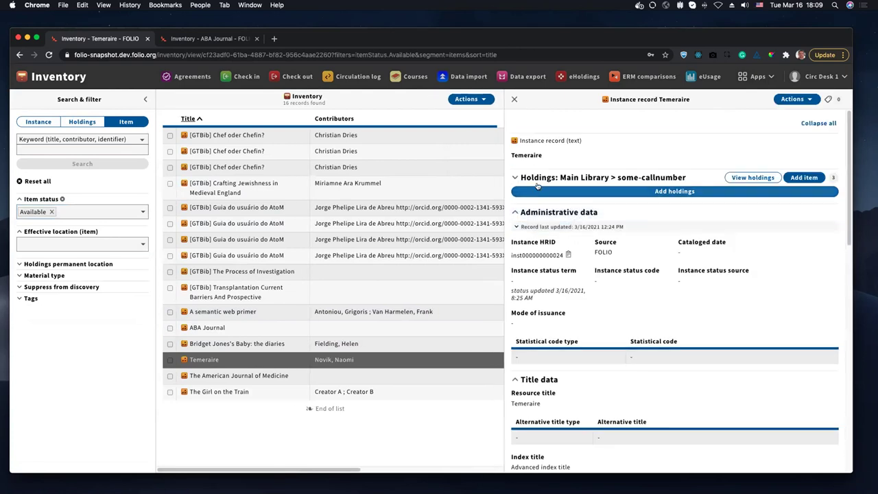
pyautogui.click(538, 183)
pyautogui.click(559, 227)
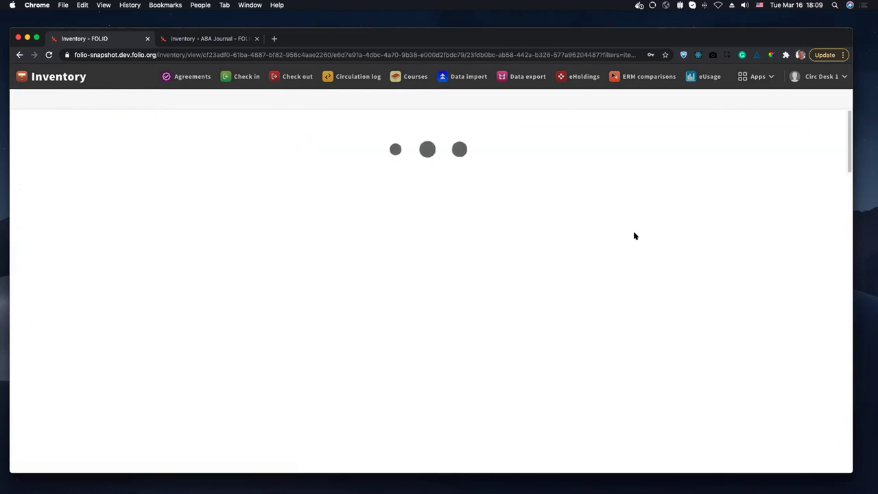
pyautogui.click(816, 100)
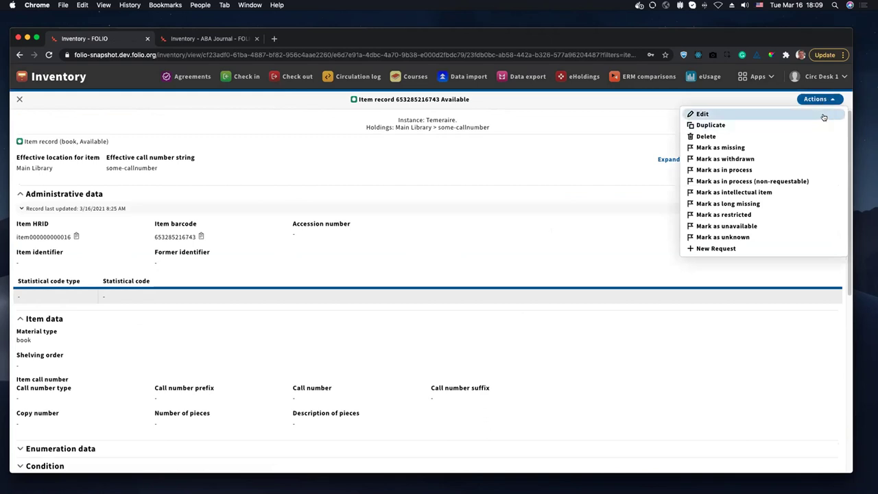
pyautogui.click(823, 99)
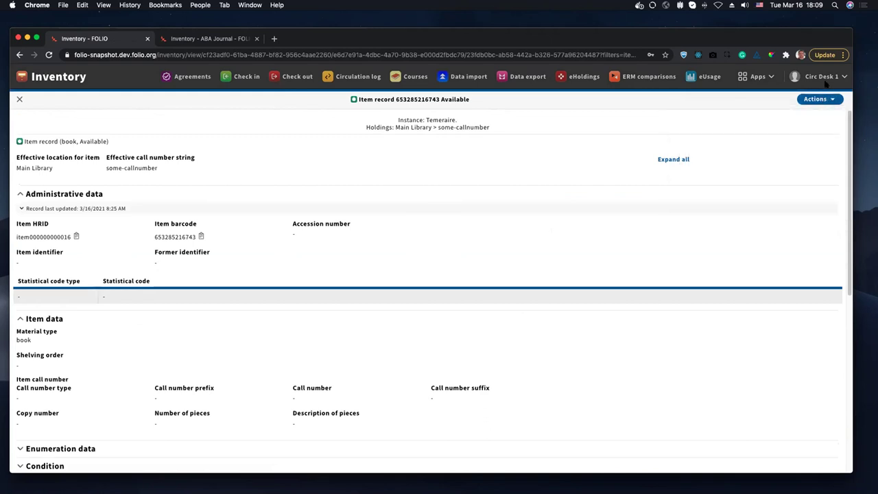
# - Log out of the staff account and log in as the administrator with the saved username and password
pyautogui.click(819, 76)
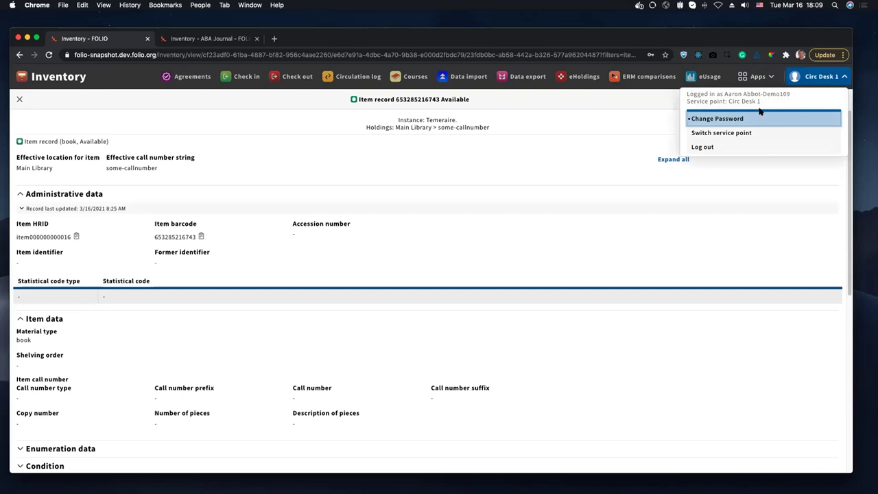
pyautogui.click(714, 147)
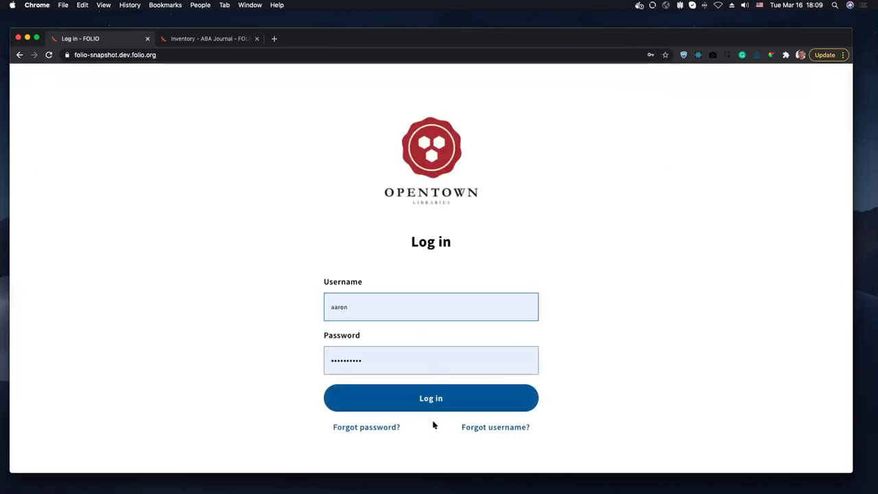
pyautogui.click(432, 388)
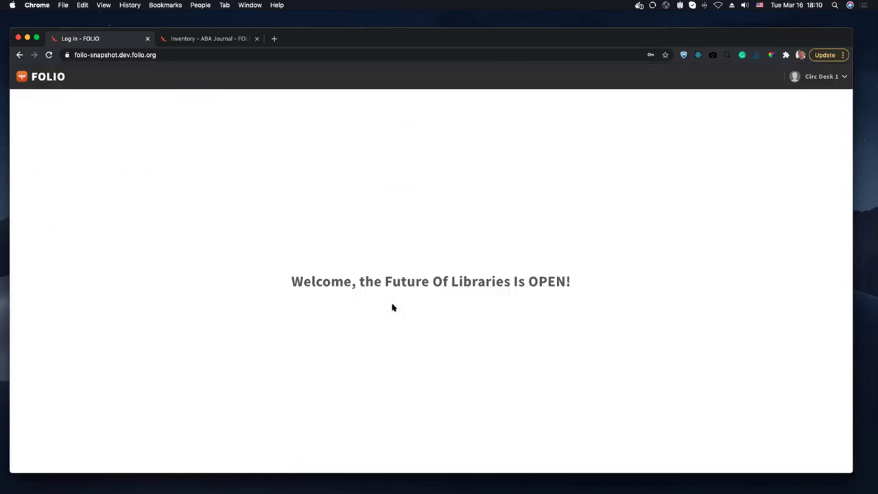
pyautogui.click(814, 81)
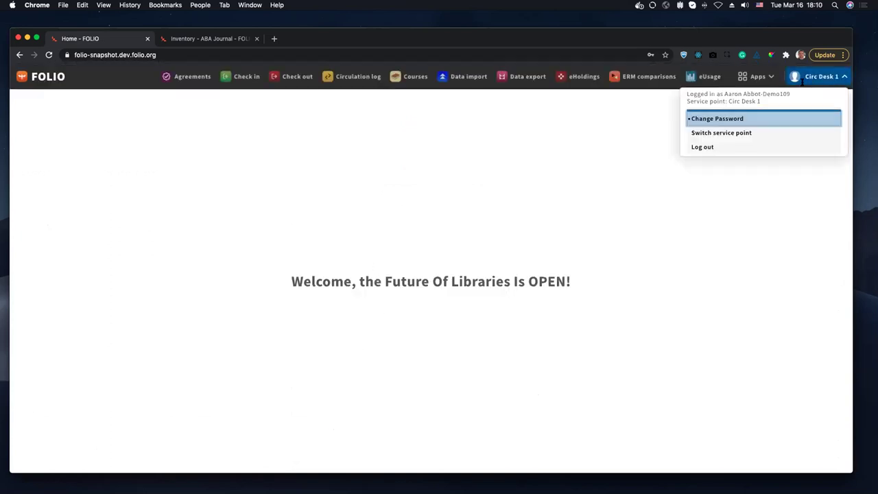
pyautogui.click(711, 148)
pyautogui.click(451, 304)
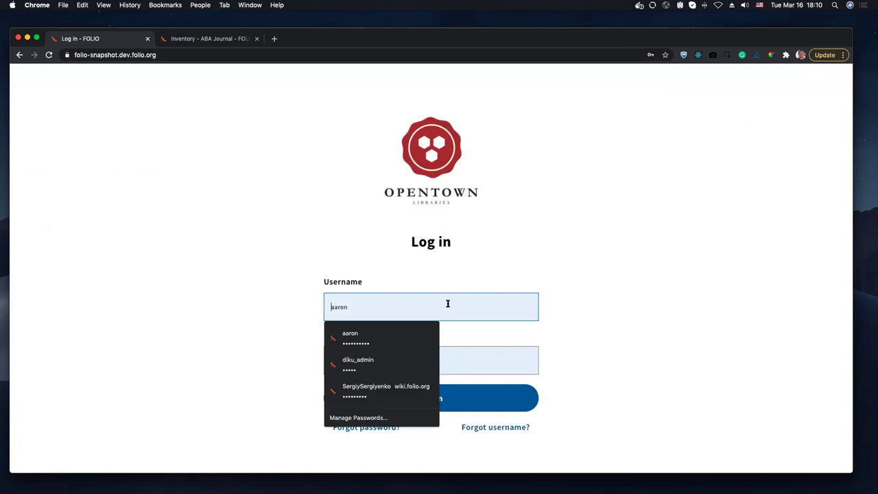
pyautogui.click(350, 364)
pyautogui.click(432, 403)
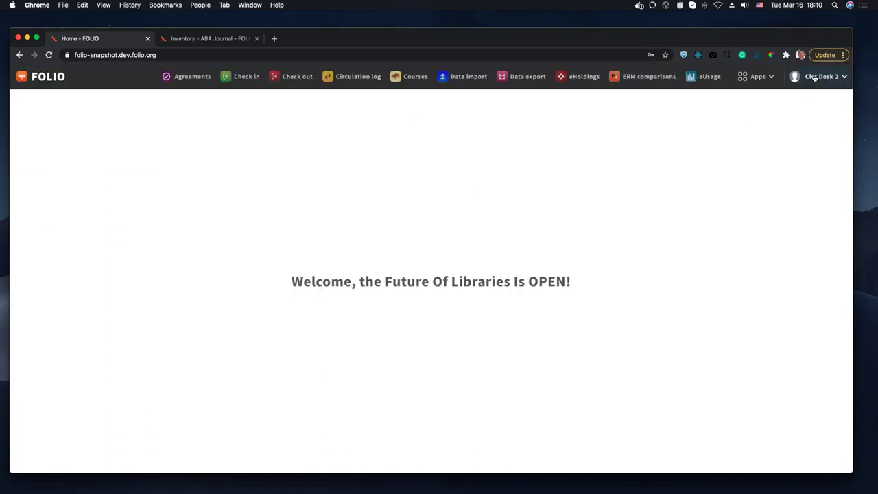
# - List the active users in the Users app and open the demo staff user's record for editing
pyautogui.click(755, 77)
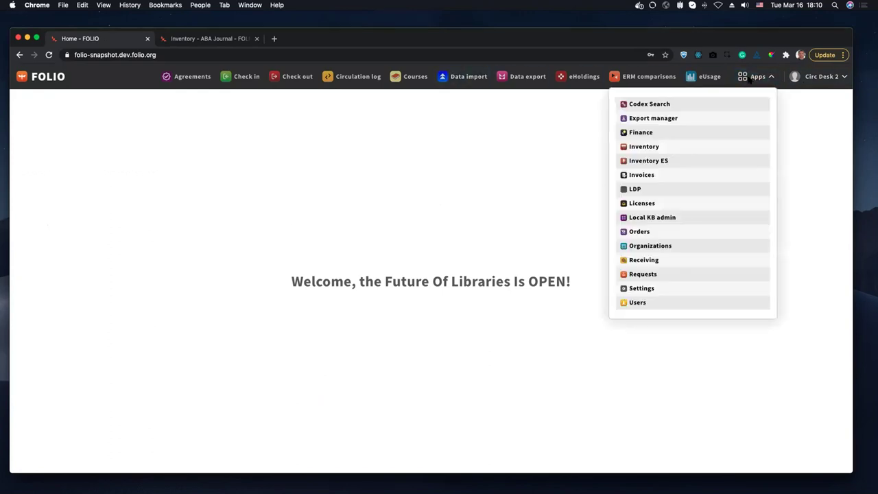
pyautogui.click(637, 303)
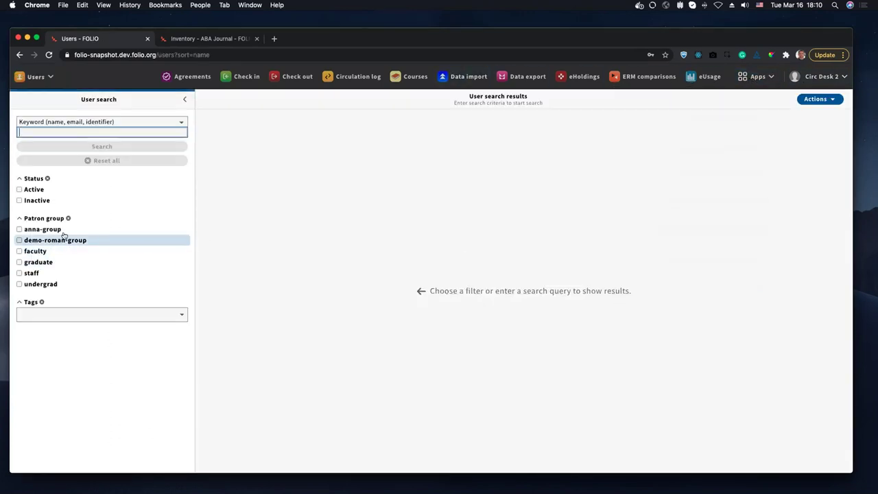
pyautogui.click(20, 189)
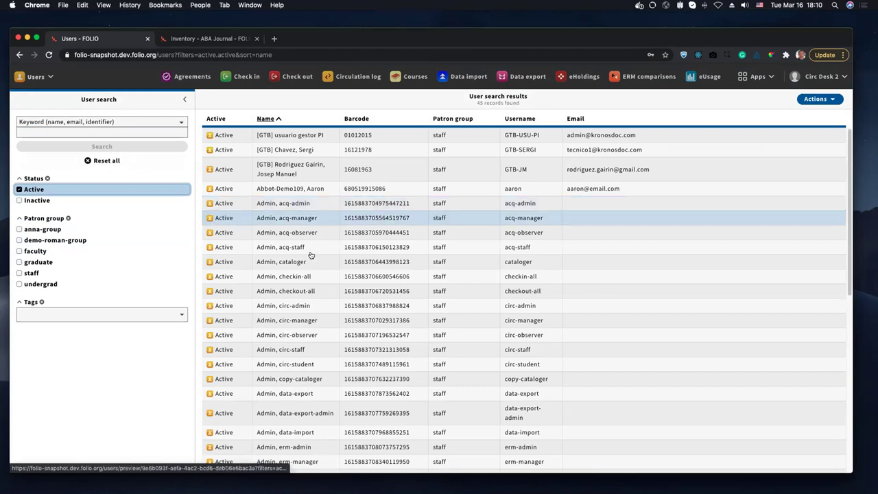
pyautogui.click(286, 189)
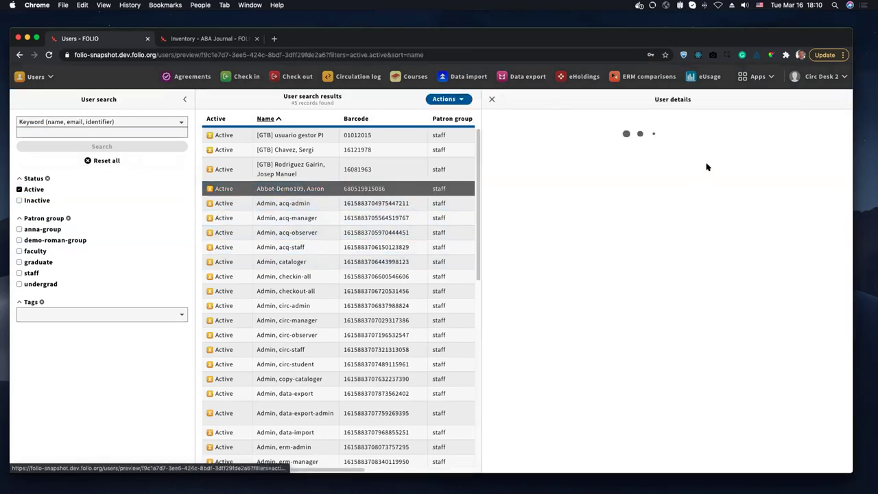
pyautogui.click(796, 99)
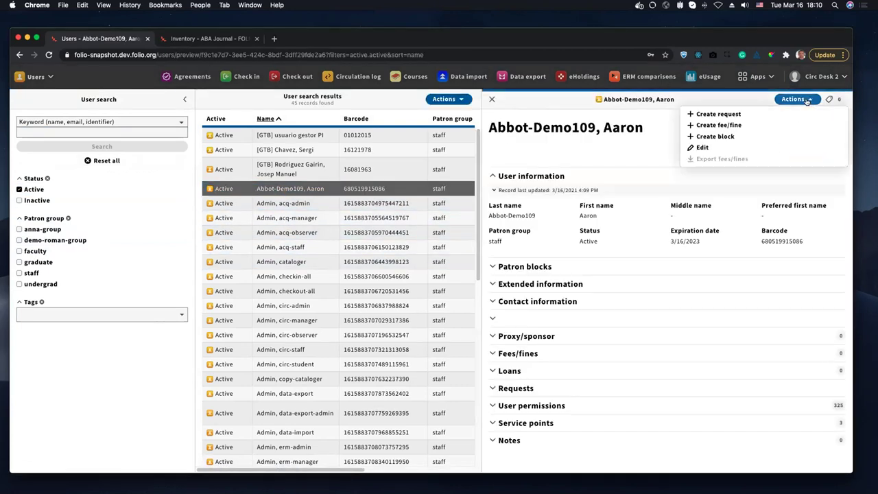
pyautogui.click(714, 147)
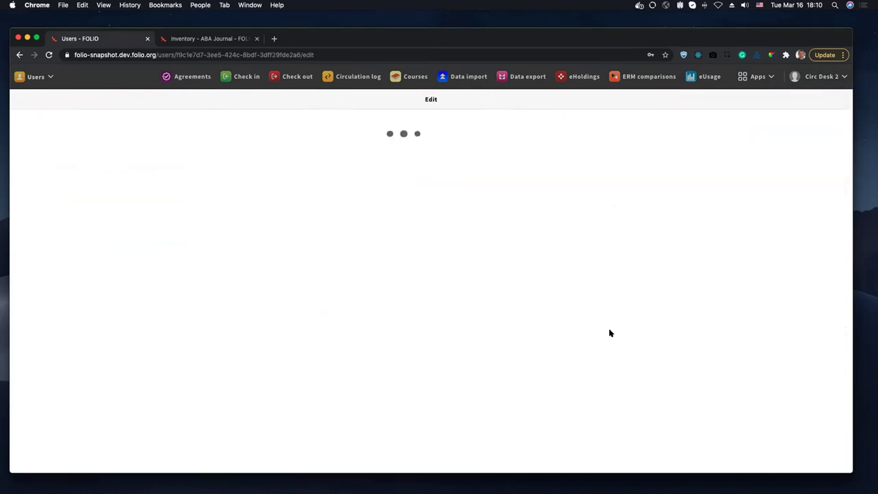
# - Open the permission assignment for the staff user and select all permissions
pyautogui.scroll(-10, 505, 385)
pyautogui.click(243, 415)
pyautogui.scroll(-3, 423, 347)
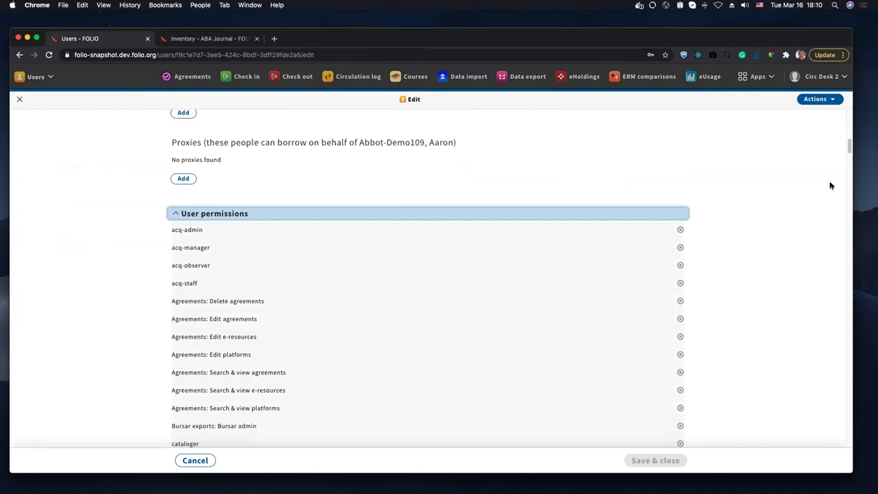
pyautogui.moveTo(848, 148); pyautogui.dragTo(848, 437)
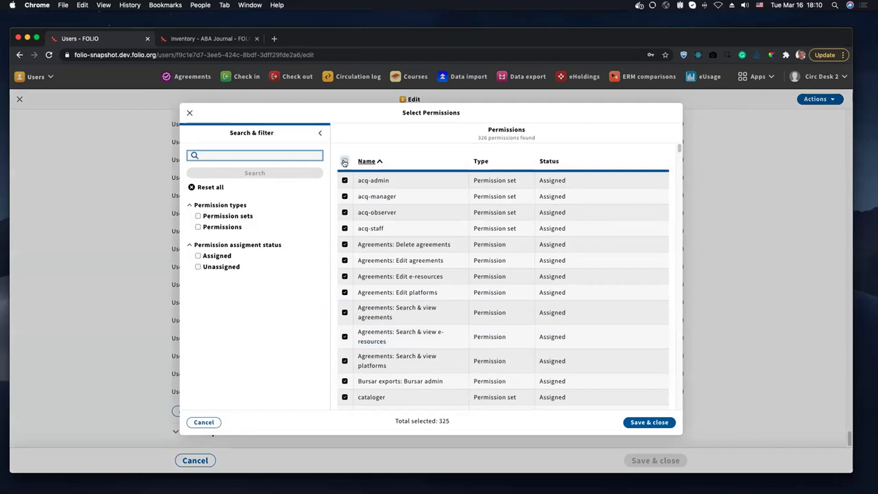
pyautogui.click(344, 162)
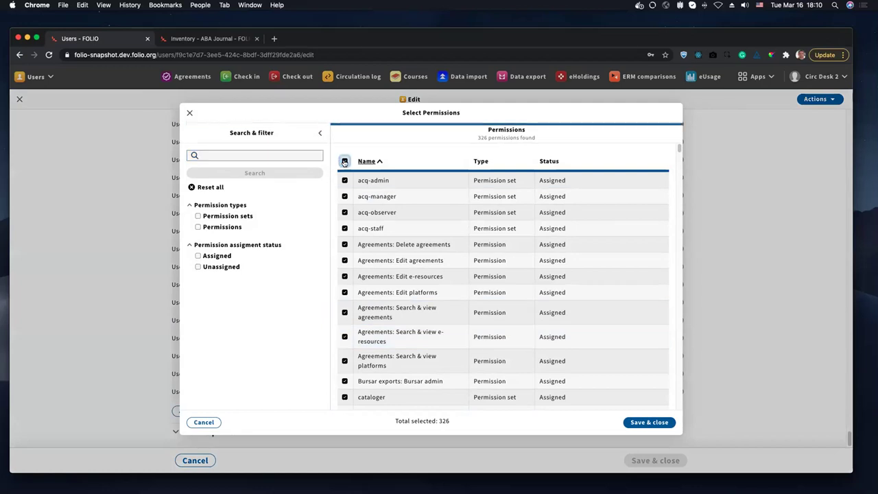
# - Search the permissions for "unk", deselect "Inventory: Mark items unknown", and save the permission assignment and the user record
pyautogui.click(228, 155)
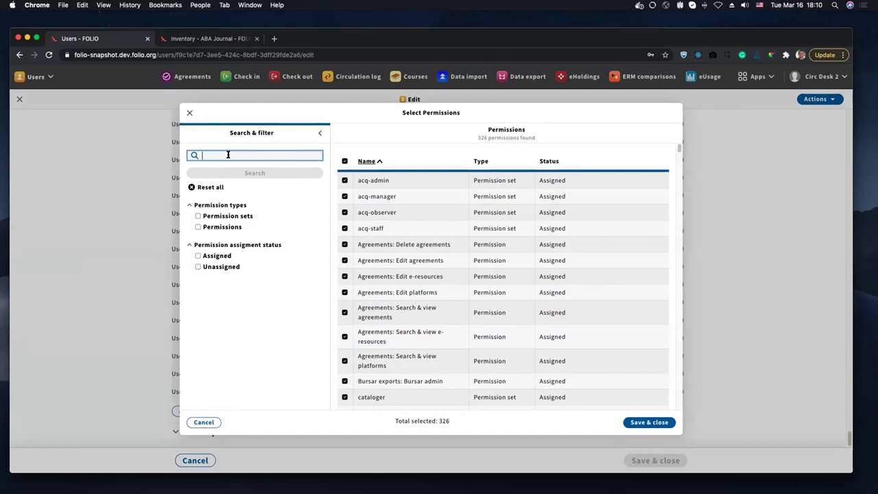
pyautogui.write('unk')
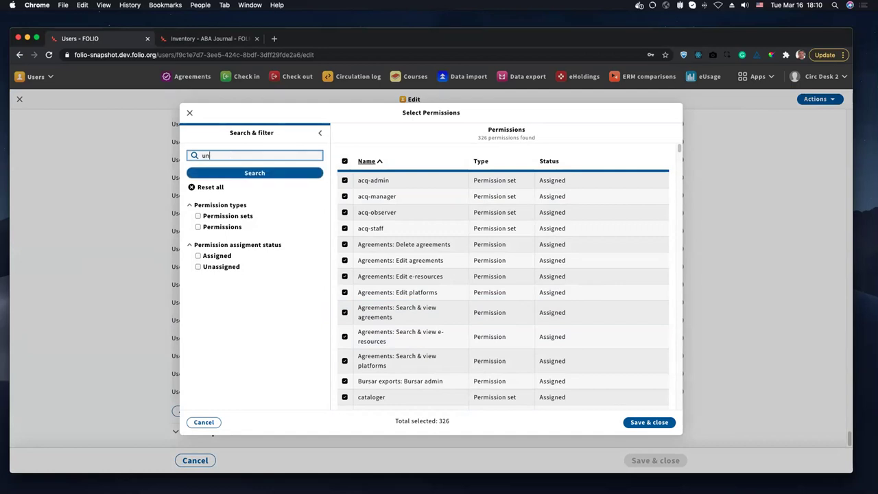
pyautogui.click(264, 173)
pyautogui.click(344, 181)
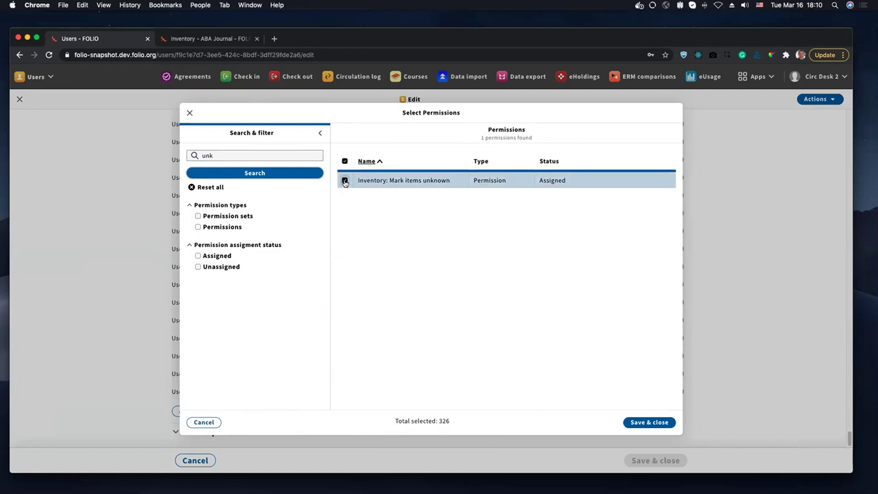
pyautogui.click(636, 422)
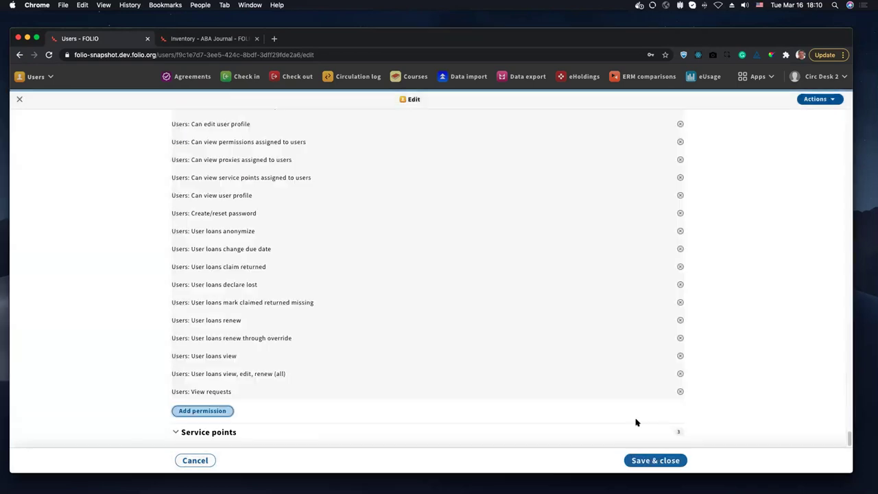
pyautogui.click(655, 460)
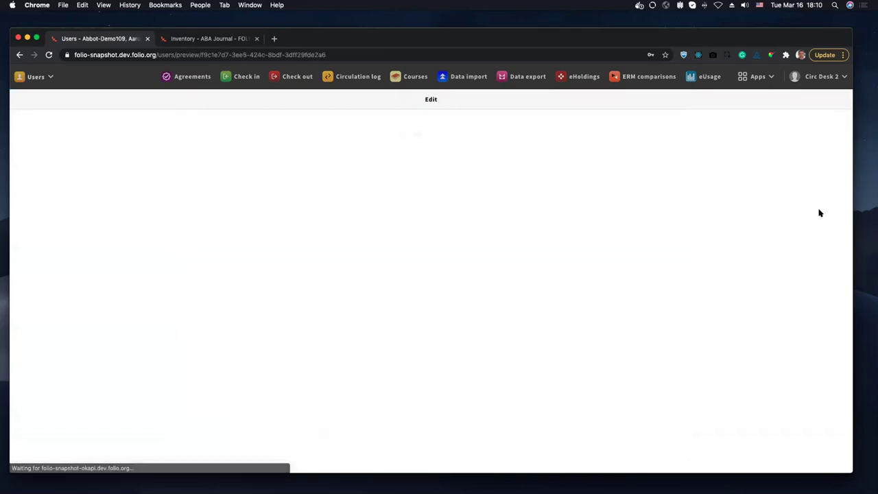
# - Log out of the administrator account and log back in as the staff user with the saved username and password
pyautogui.click(823, 78)
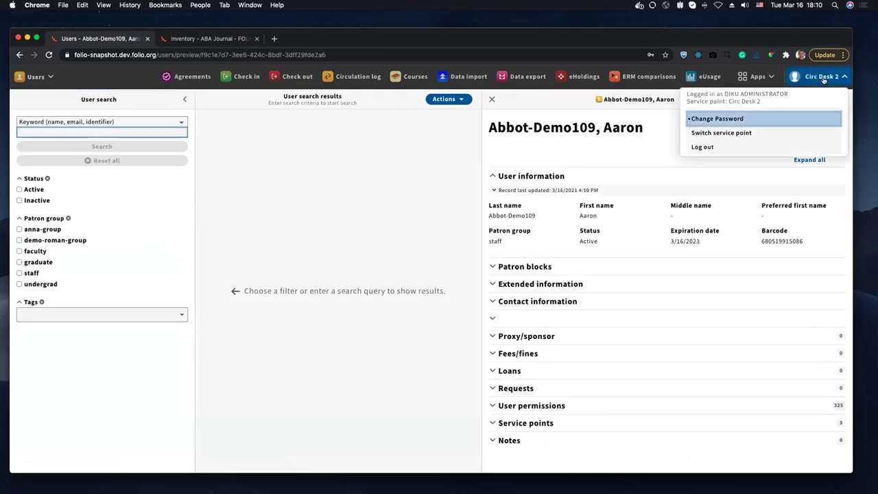
pyautogui.click(731, 148)
pyautogui.click(471, 313)
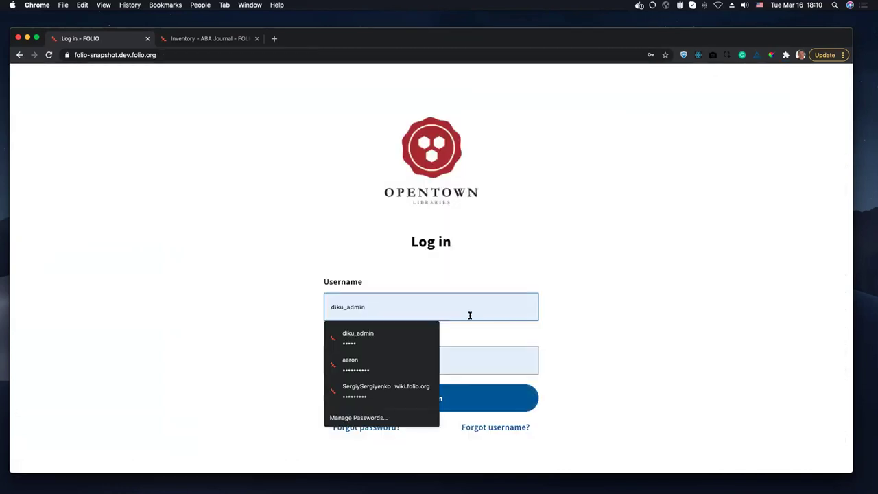
pyautogui.click(373, 370)
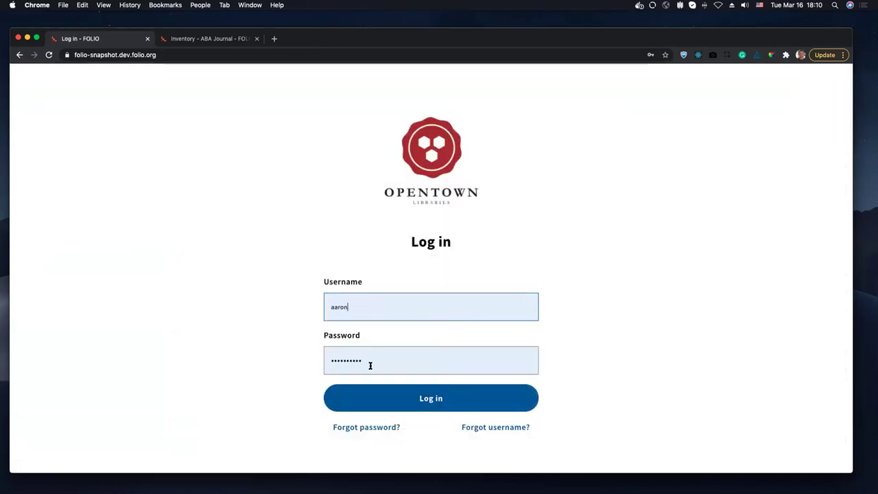
pyautogui.click(442, 400)
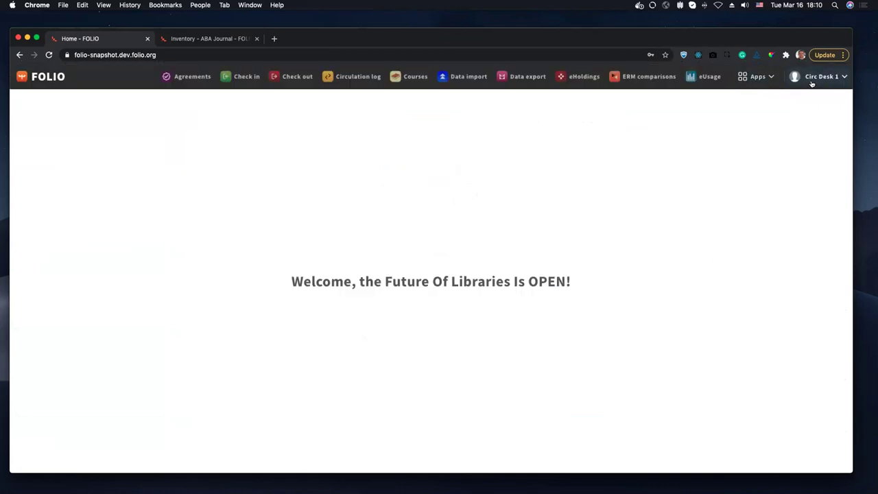
# - Open the Inventory app's item search, check which account is logged in, and filter by the item status Available
pyautogui.click(757, 76)
pyautogui.click(658, 149)
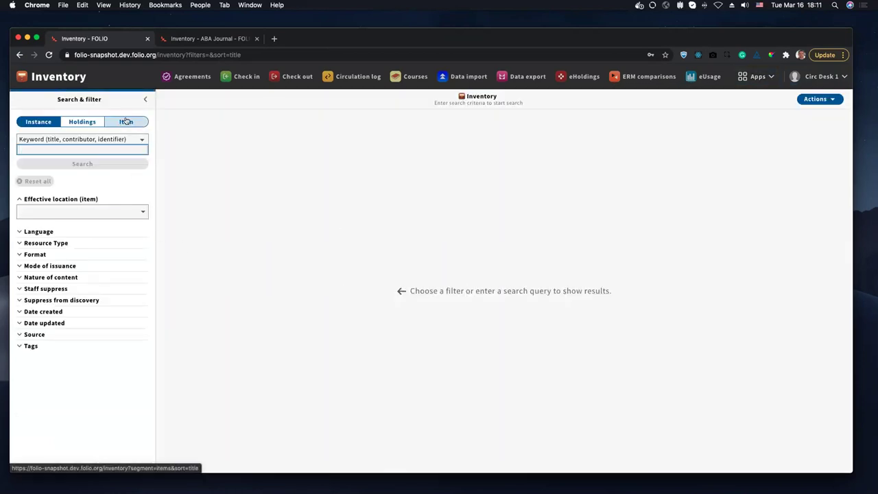
pyautogui.click(126, 121)
pyautogui.click(820, 76)
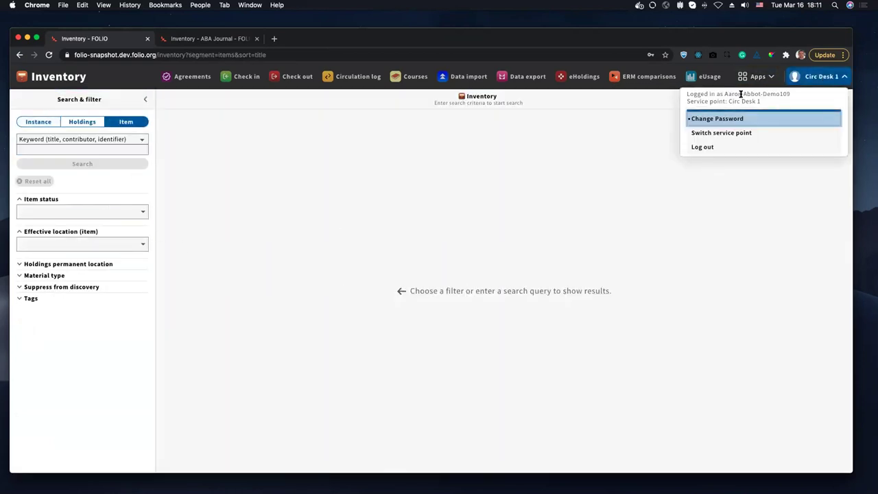
pyautogui.click(441, 166)
pyautogui.click(41, 210)
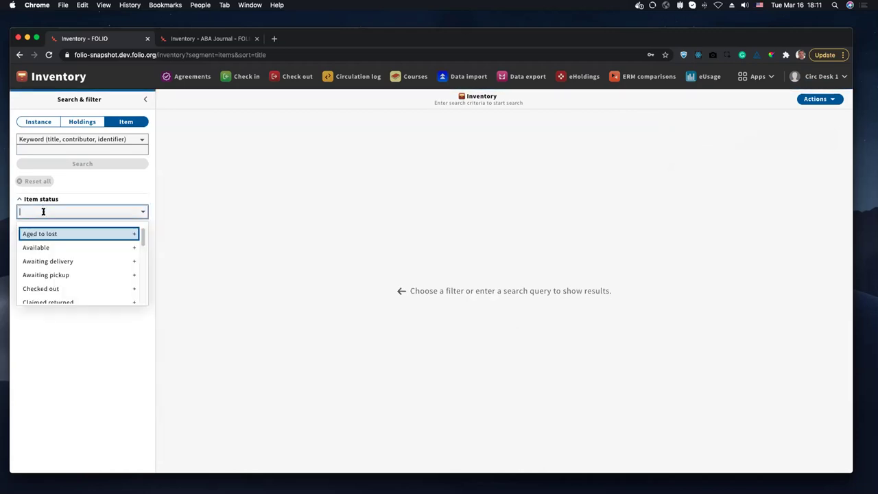
pyautogui.click(47, 248)
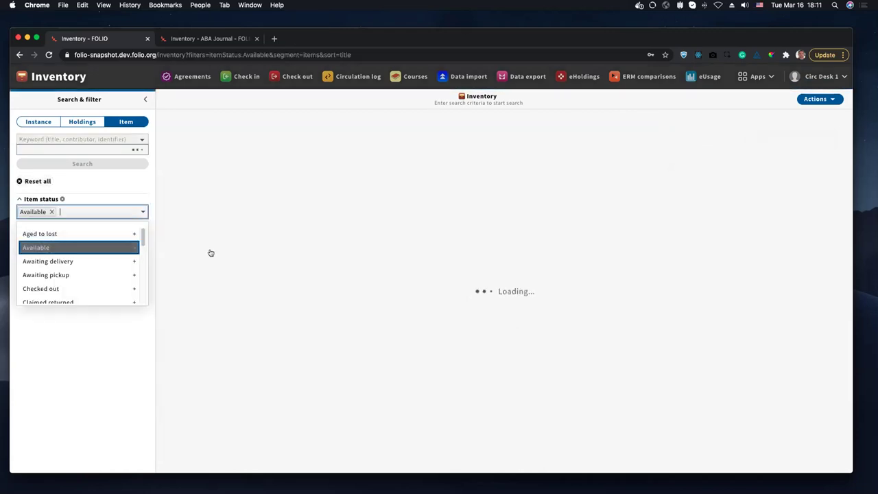
pyautogui.click(228, 343)
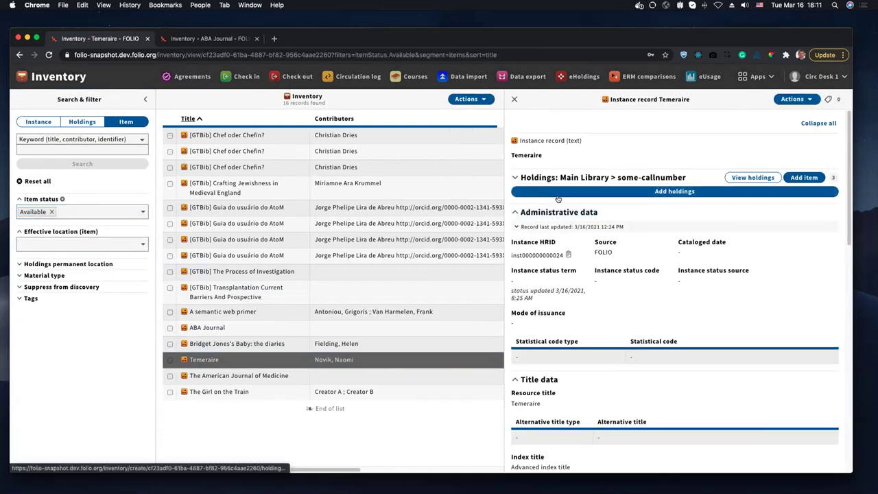
pyautogui.click(570, 177)
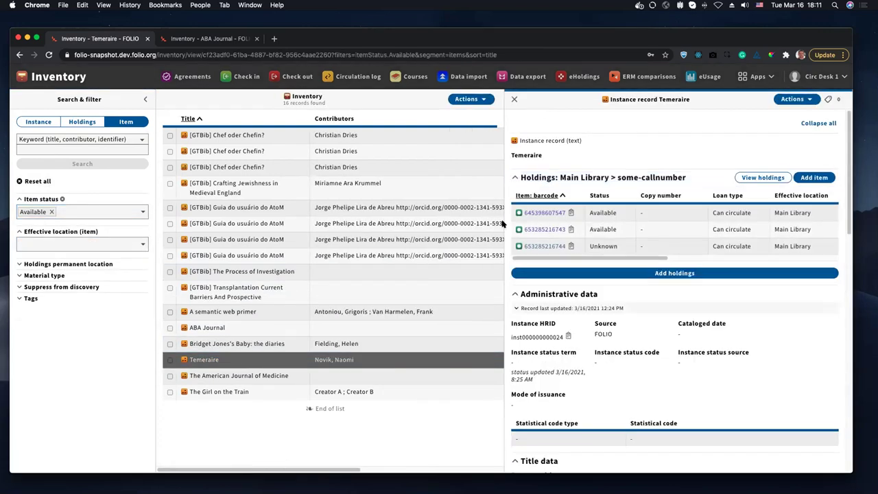
pyautogui.click(539, 212)
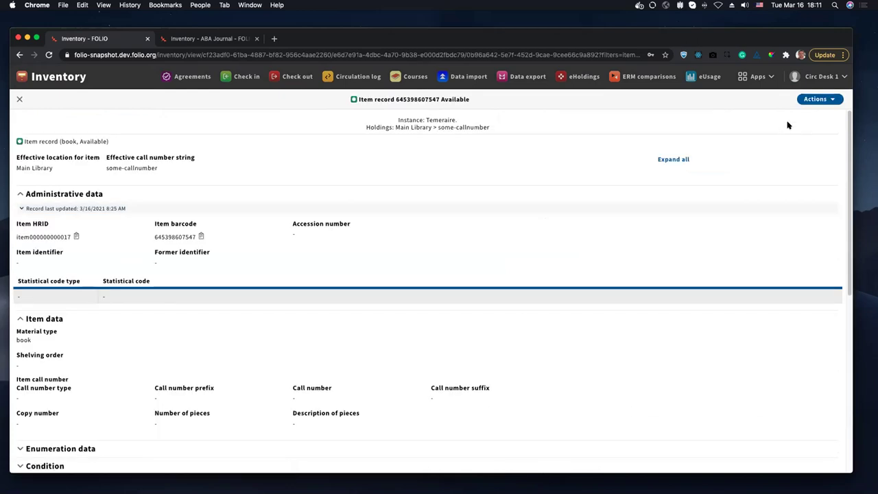
pyautogui.click(817, 99)
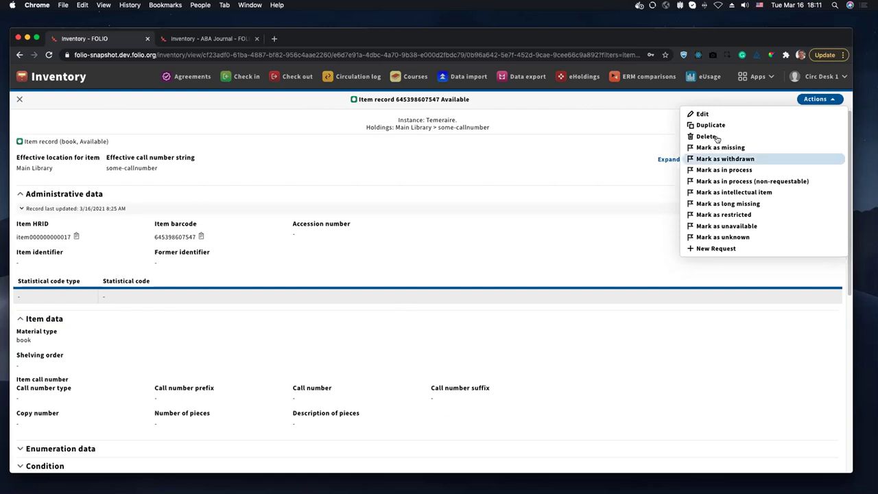
pyautogui.click(559, 177)
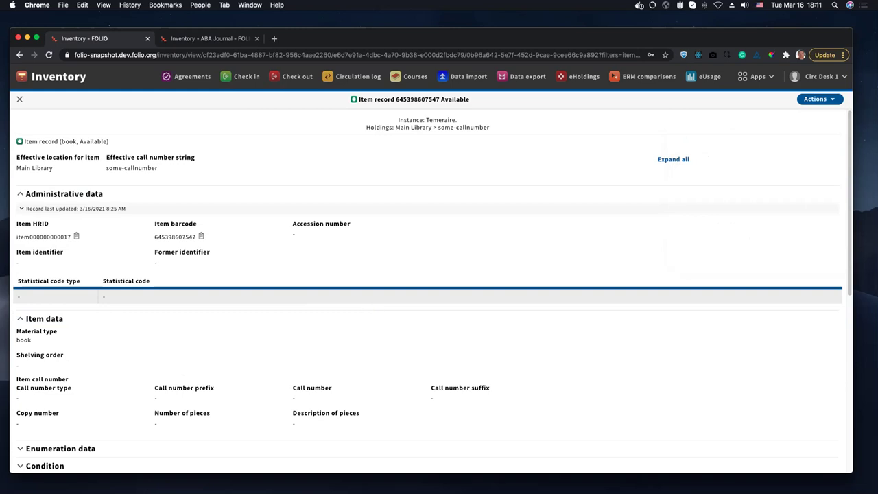
pyautogui.click(823, 100)
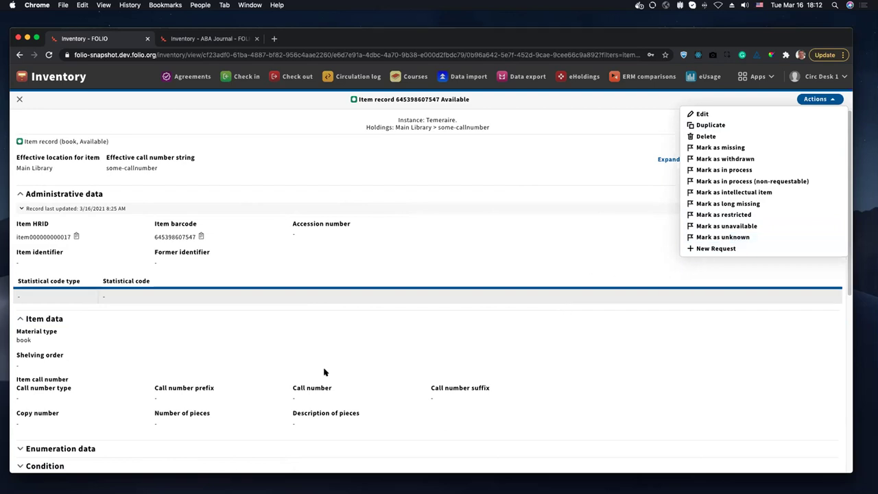
pyautogui.click(157, 364)
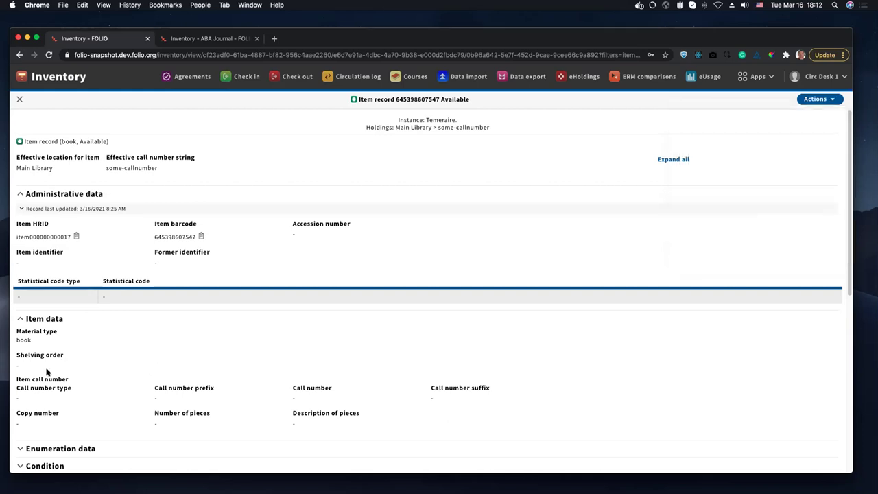
# - Examine the Shelving order field in the item record's item data
pyautogui.moveTo(17, 355); pyautogui.dragTo(44, 364)
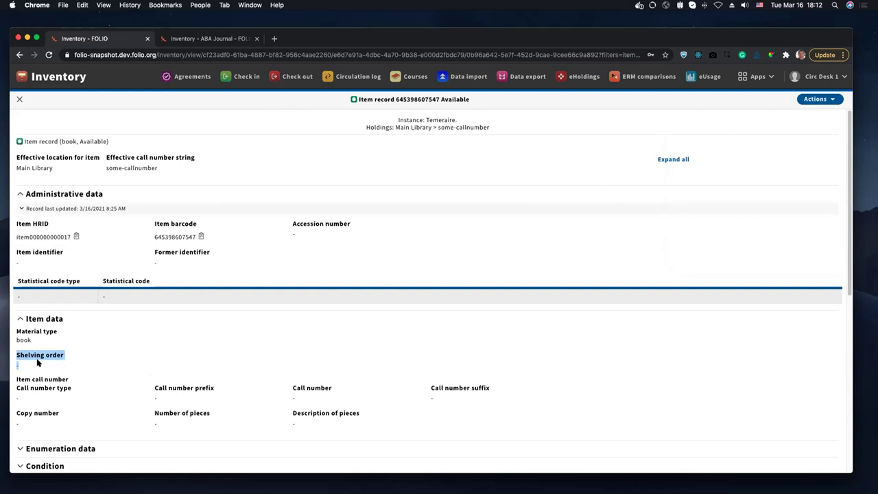
pyautogui.click(79, 357)
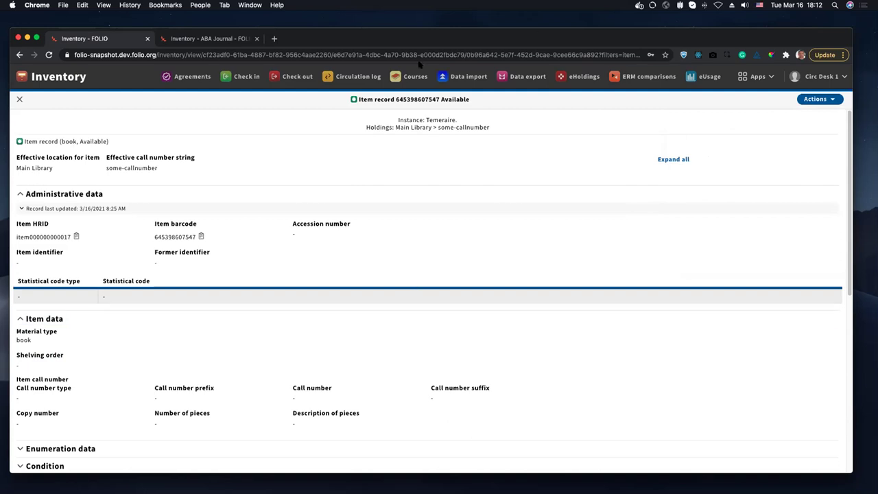
# - Switch to the ABA Journal instance, review the item columns of its Main Library holdings, and sort the items by Volume in ascending order
pyautogui.click(211, 38)
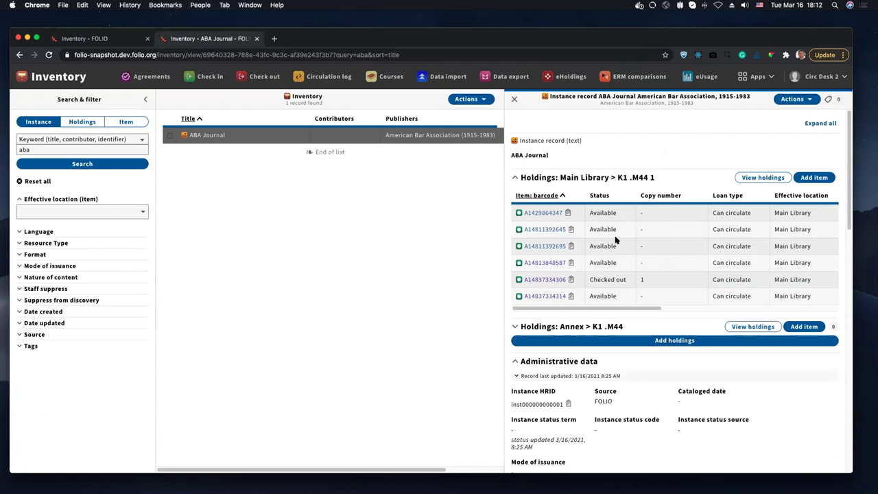
pyautogui.moveTo(647, 308); pyautogui.dragTo(763, 311)
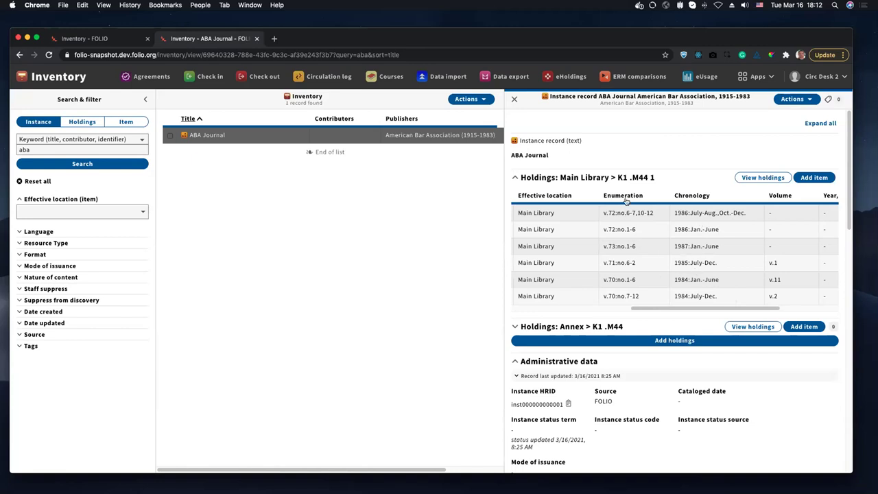
pyautogui.moveTo(722, 309); pyautogui.dragTo(635, 300)
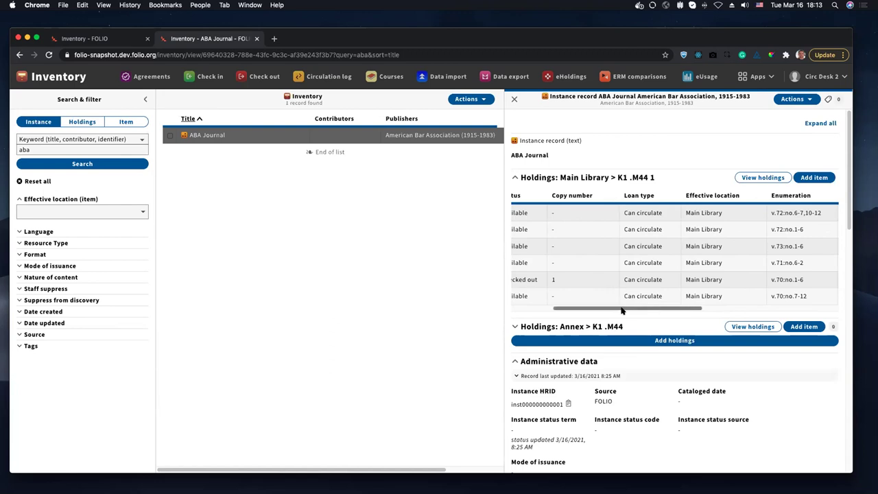
pyautogui.moveTo(634, 308); pyautogui.dragTo(645, 308)
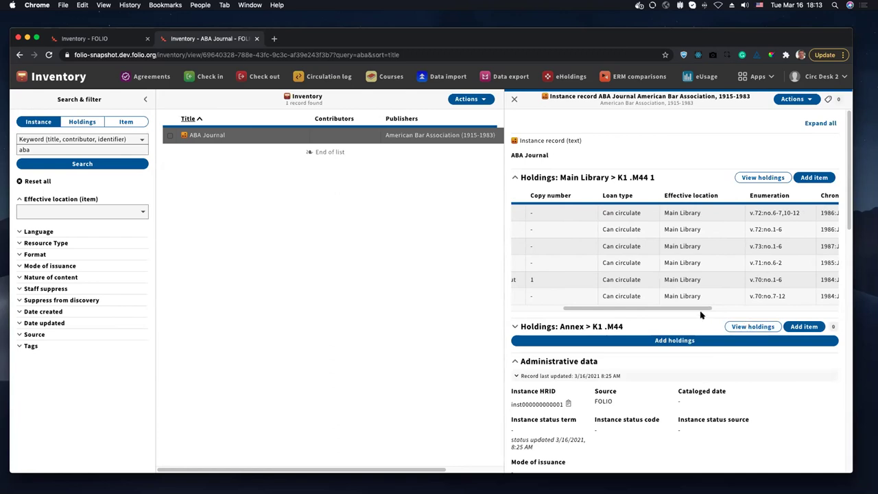
pyautogui.moveTo(692, 309); pyautogui.dragTo(795, 309)
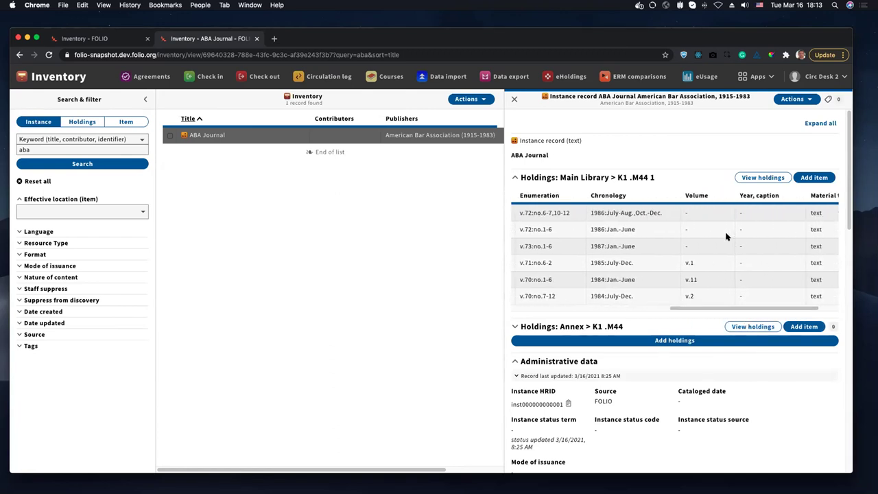
pyautogui.click(697, 196)
pyautogui.click(697, 196)
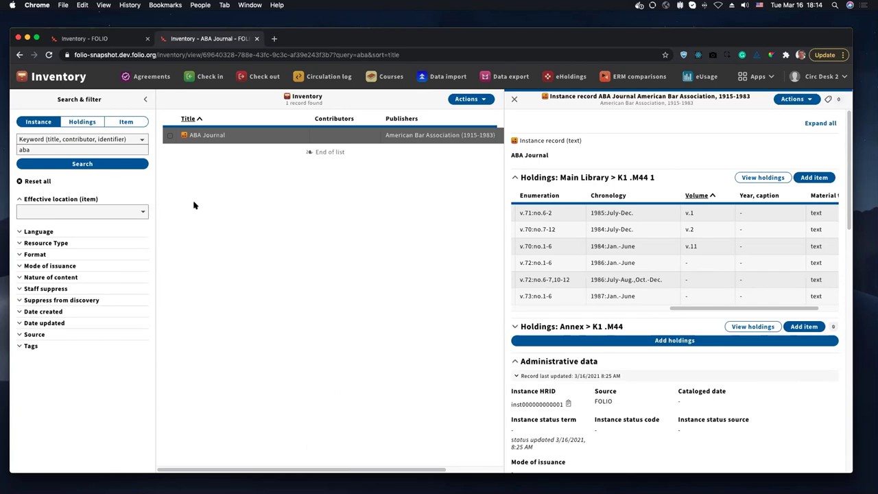
# - Reset the Inventory instance search and search Title (all) for "alternative"
pyautogui.click(35, 124)
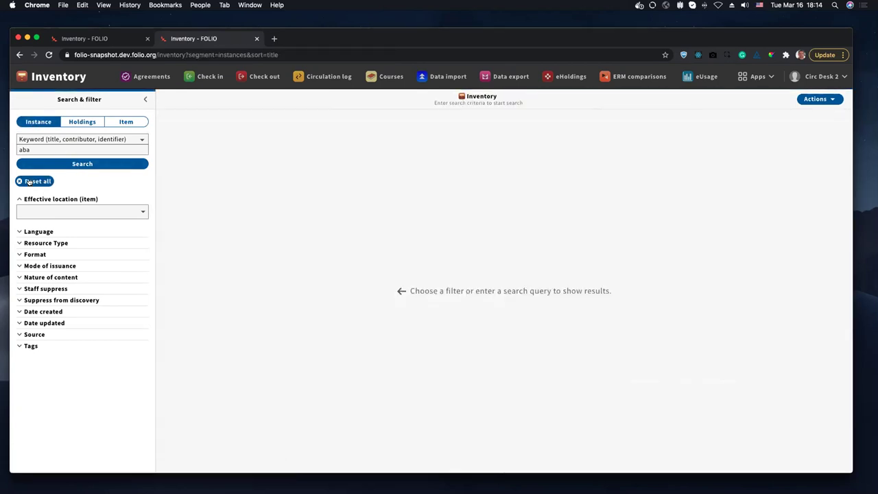
pyautogui.click(28, 180)
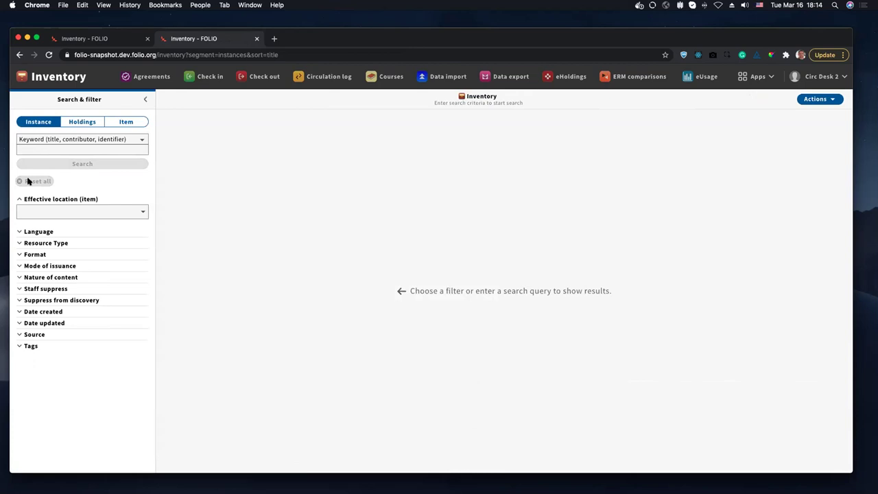
pyautogui.click(68, 140)
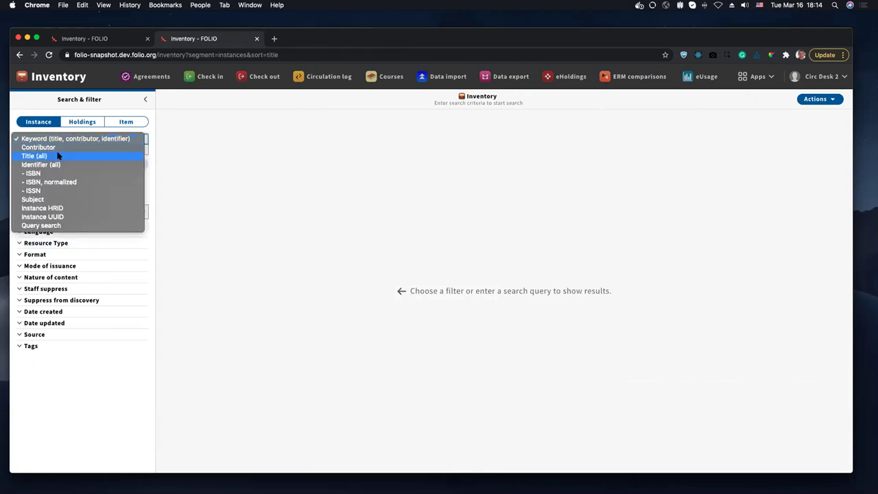
pyautogui.click(58, 155)
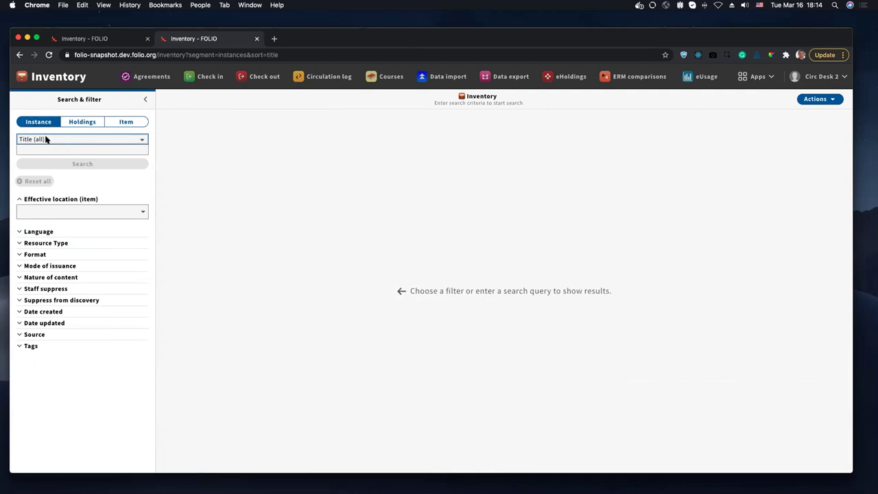
pyautogui.click(54, 146)
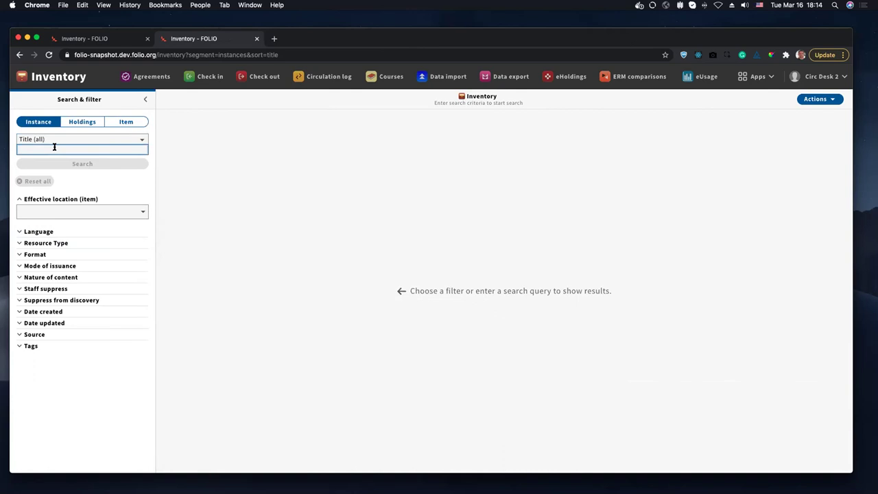
pyautogui.write('alternative')
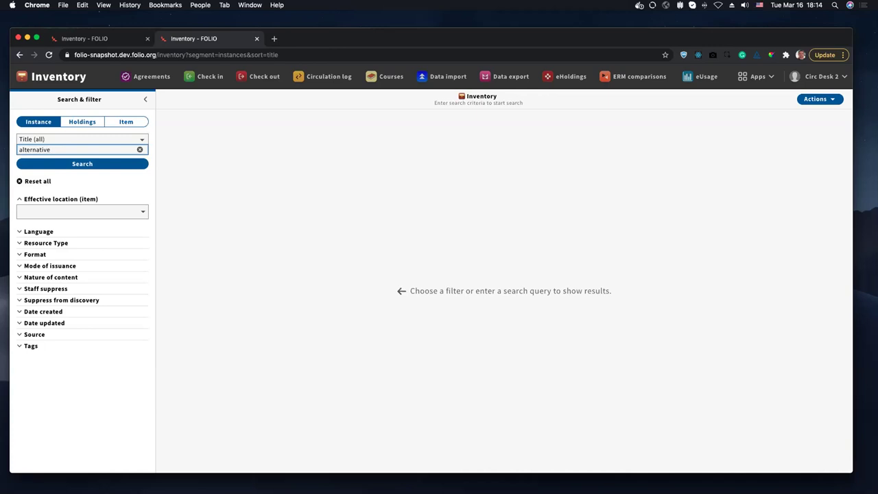
pyautogui.click(83, 165)
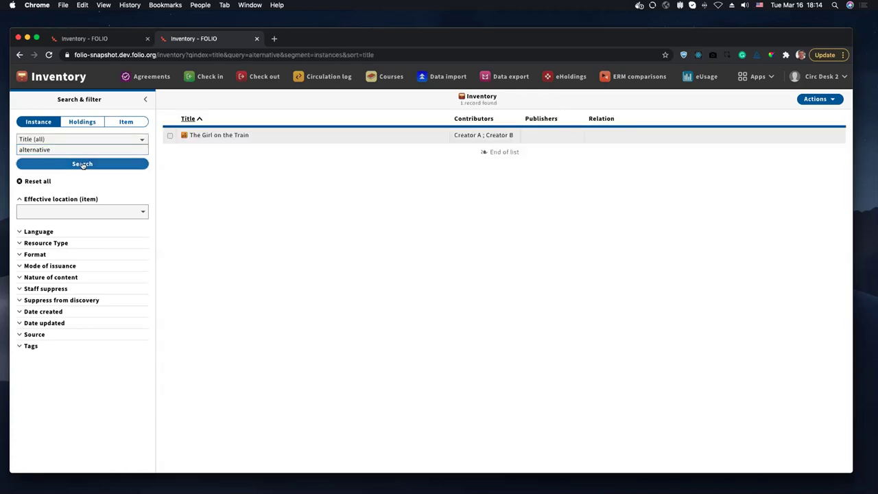
# - Open the instance The Girl on the Train and examine the alternative titles in its title data
pyautogui.click(226, 135)
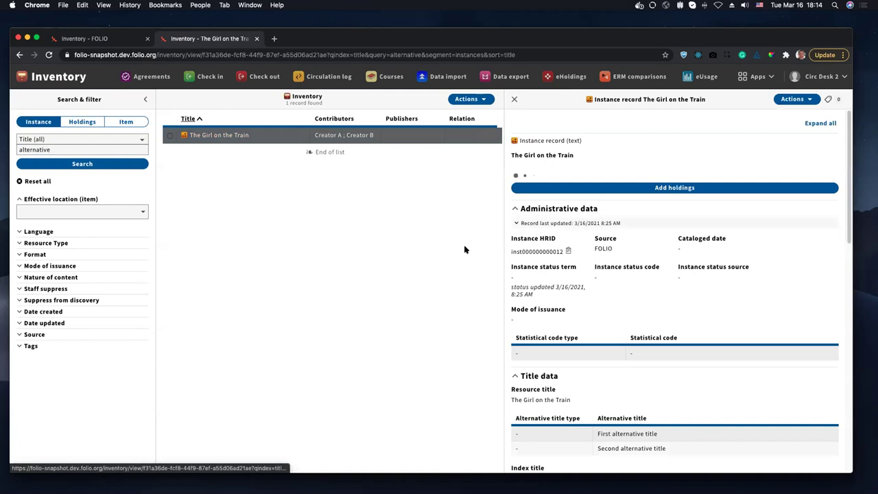
pyautogui.scroll(-2, 610, 291)
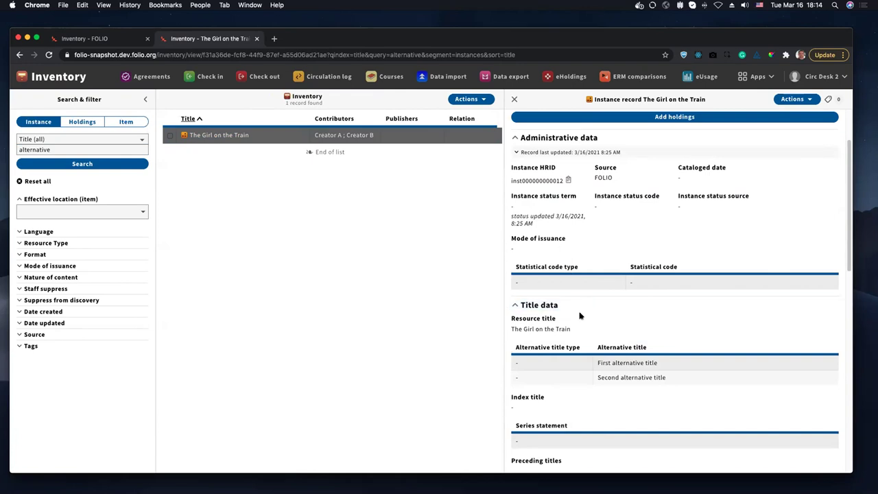
pyautogui.click(620, 362)
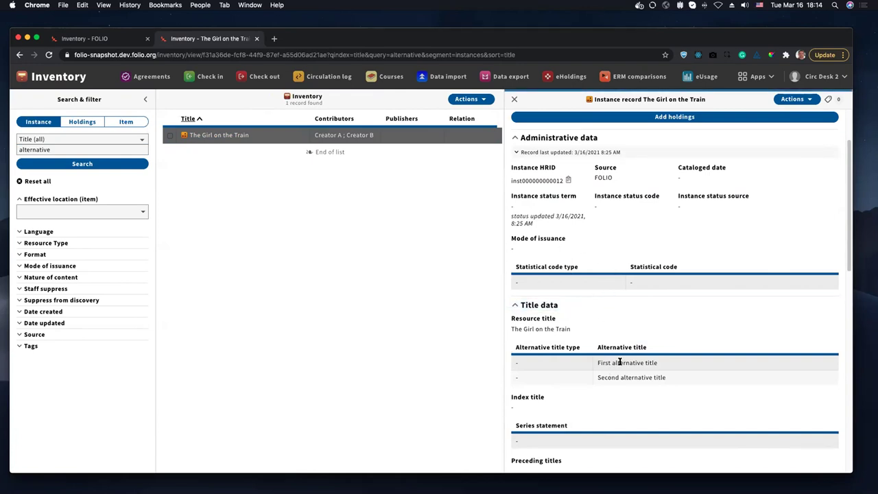
# - Clear the search term and search Title (all) for "index"
pyautogui.click(75, 149)
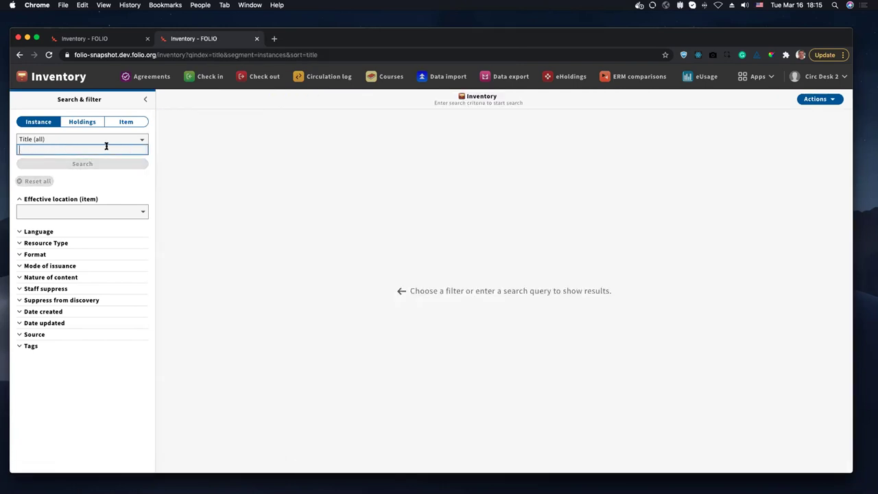
pyautogui.write('ine')
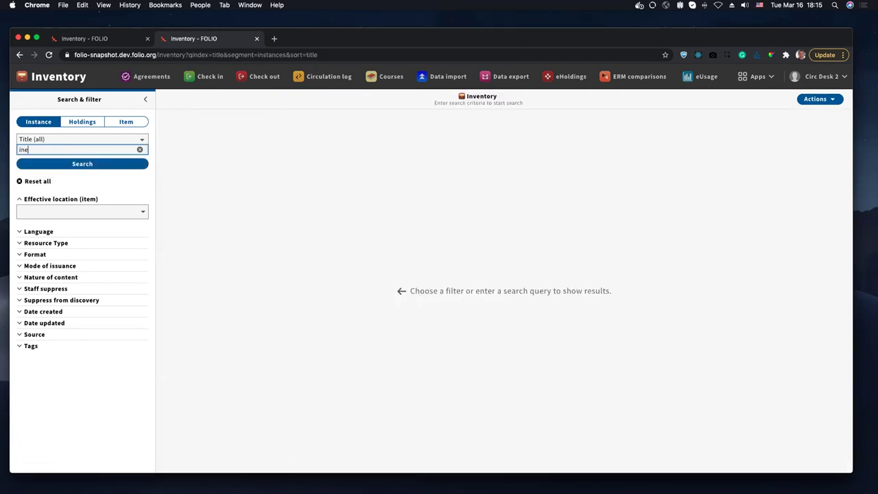
pyautogui.write('ex')
pyautogui.press('Return')
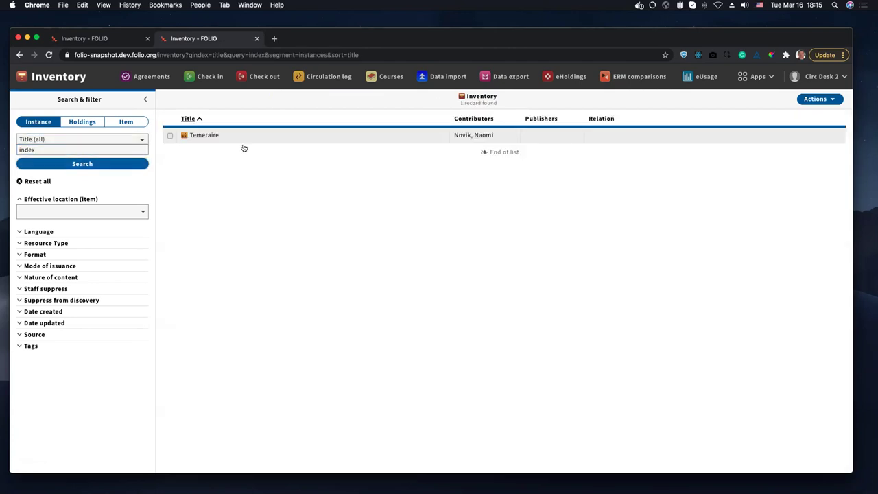
# - Open the Temeraire instance and examine the index title in its title data
pyautogui.click(233, 135)
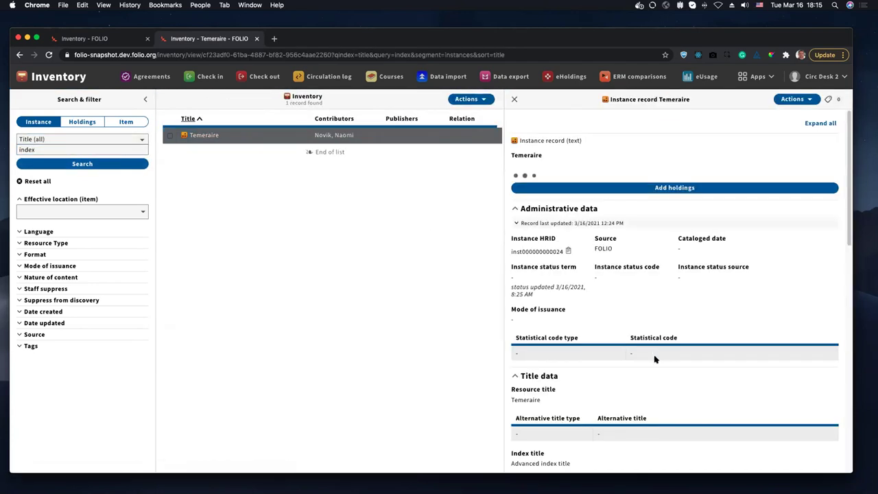
pyautogui.scroll(-4, 656, 360)
pyautogui.scroll(1, 603, 346)
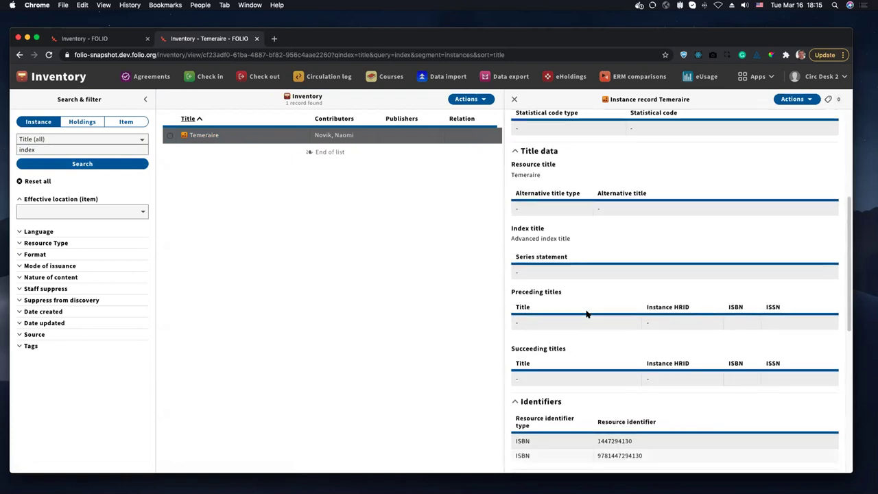
pyautogui.doubleClick(546, 238)
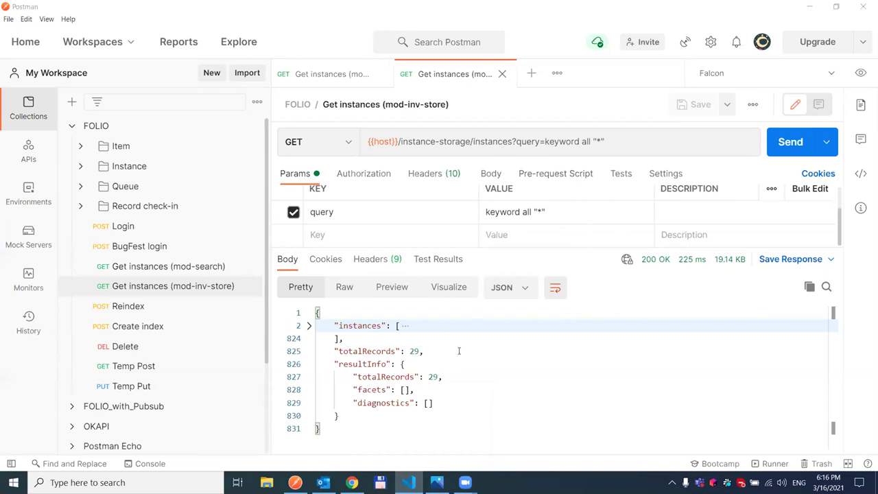
# - Switch to Photos and examine the reindex diagram of the mod-inventory-storage approach
pyautogui.click(436, 480)
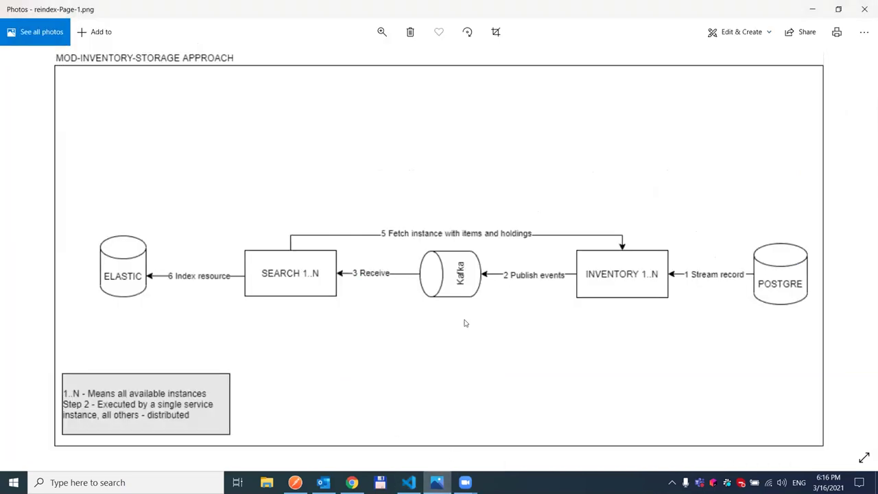
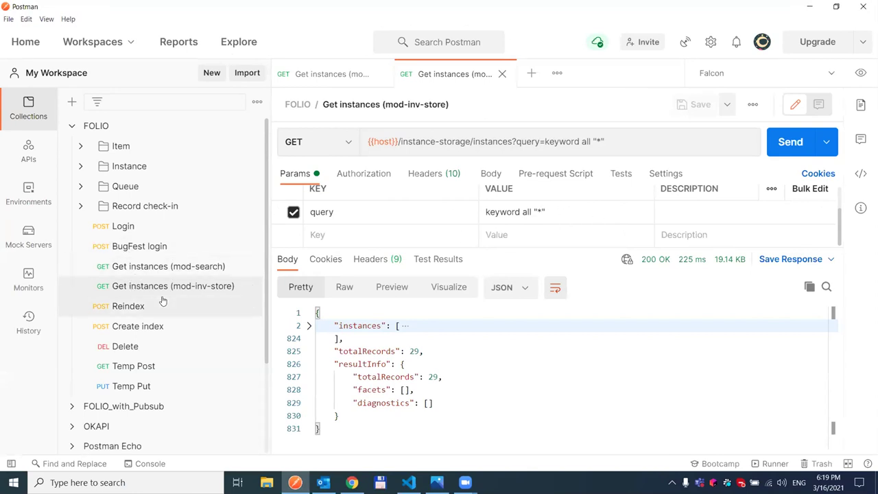
# - In Postman, send the requests Get instances (mod-search) and Get instances (mod-inv-store) and compare their total record counts
pyautogui.click(149, 267)
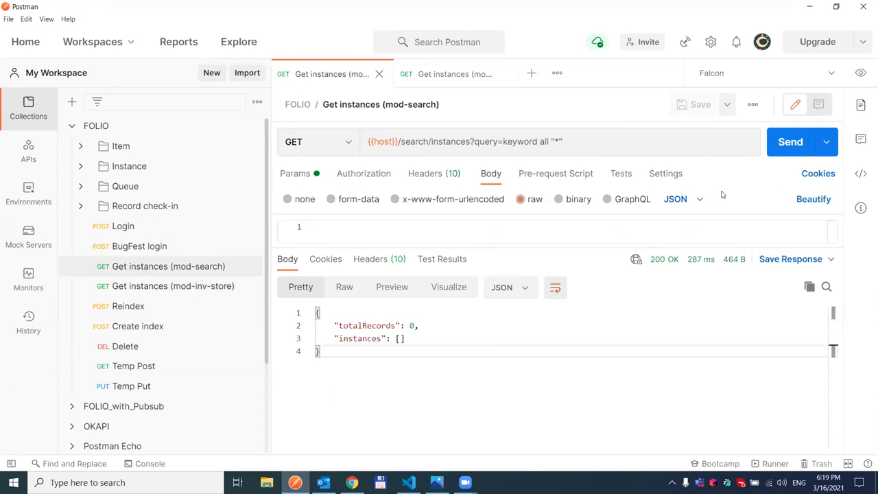
pyautogui.click(786, 151)
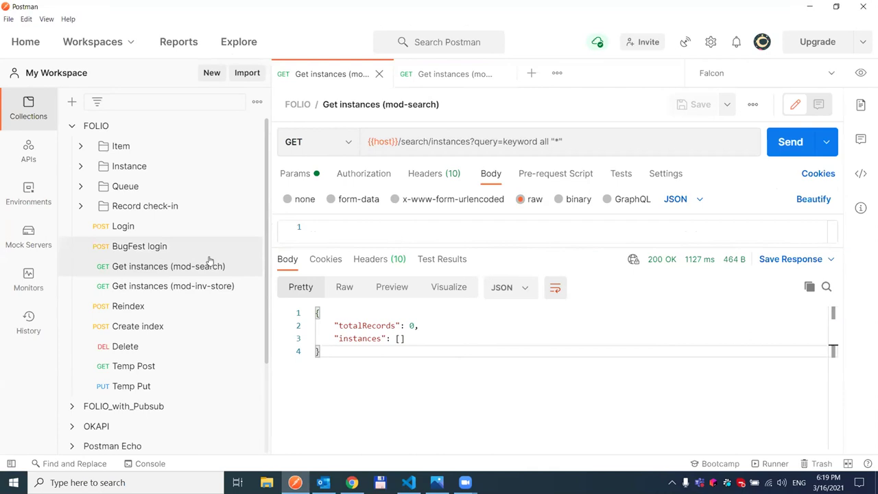
pyautogui.click(188, 290)
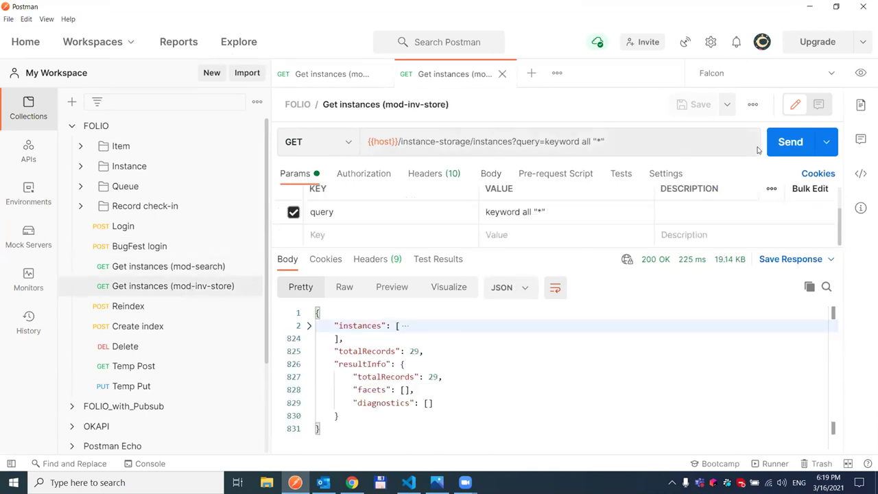
pyautogui.click(786, 143)
pyautogui.doubleClick(413, 351)
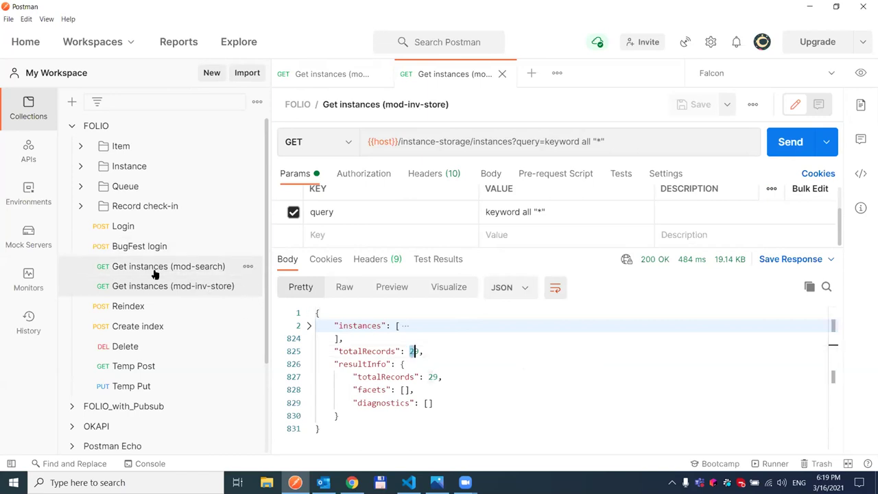
# - Open the Reindex request in the FOLIO collection and examine its endpoint path /search/index/inventory/reindex
pyautogui.click(128, 307)
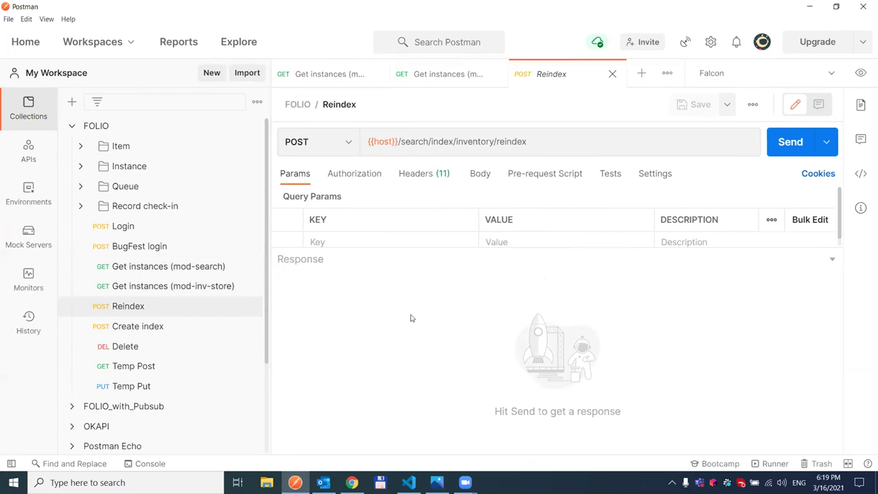
pyautogui.doubleClick(422, 141)
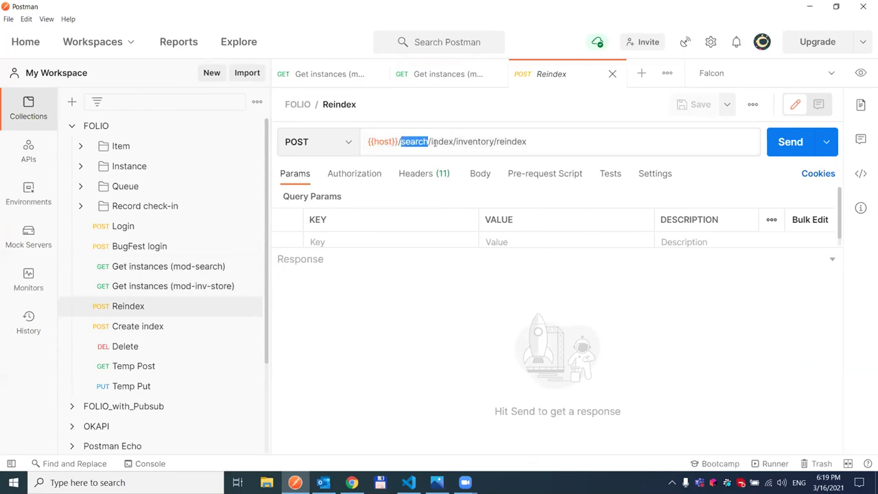
pyautogui.doubleClick(442, 141)
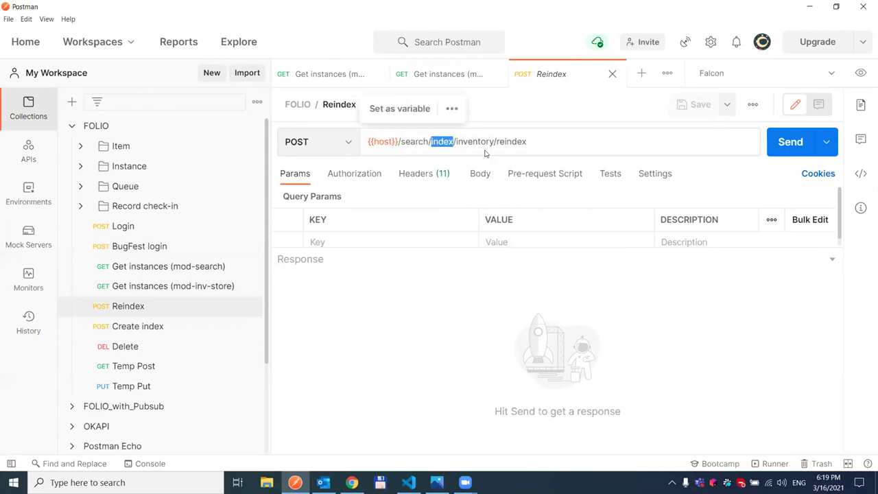
pyautogui.moveTo(548, 143); pyautogui.dragTo(428, 141)
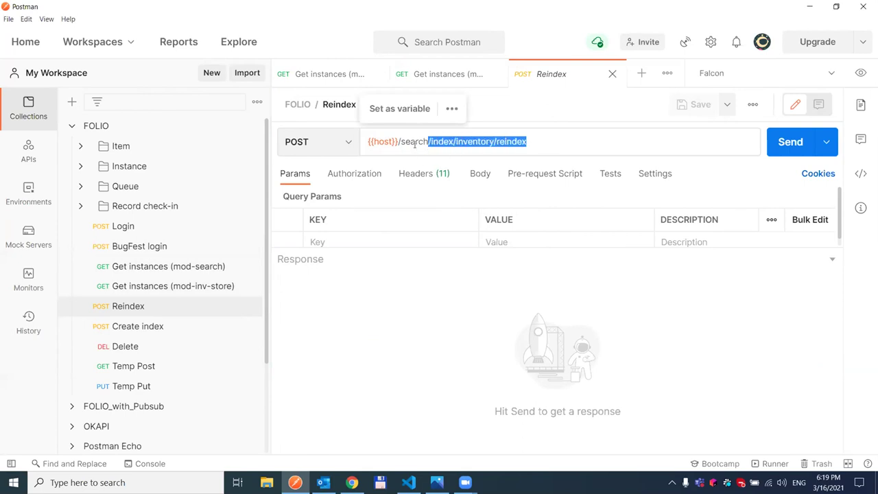
pyautogui.click(415, 144)
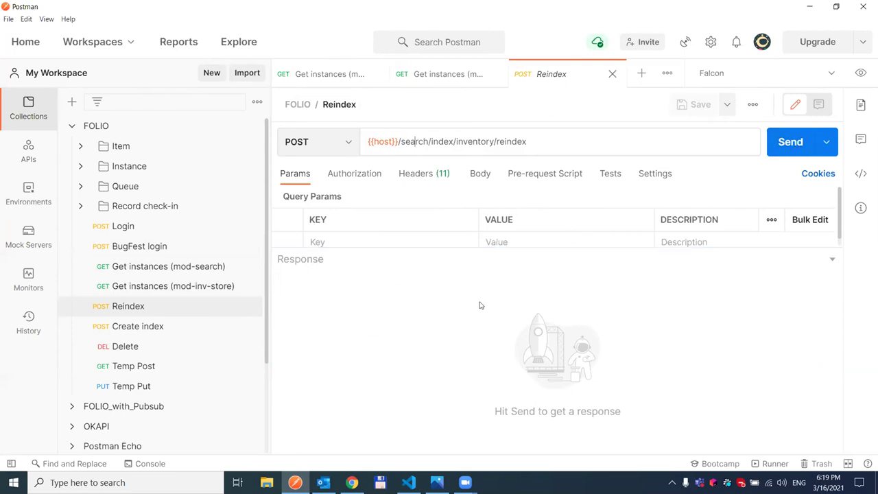
# - Send the Reindex request, then resend Get instances (mod-search) and check its total record count with the instances array collapsed
pyautogui.click(791, 144)
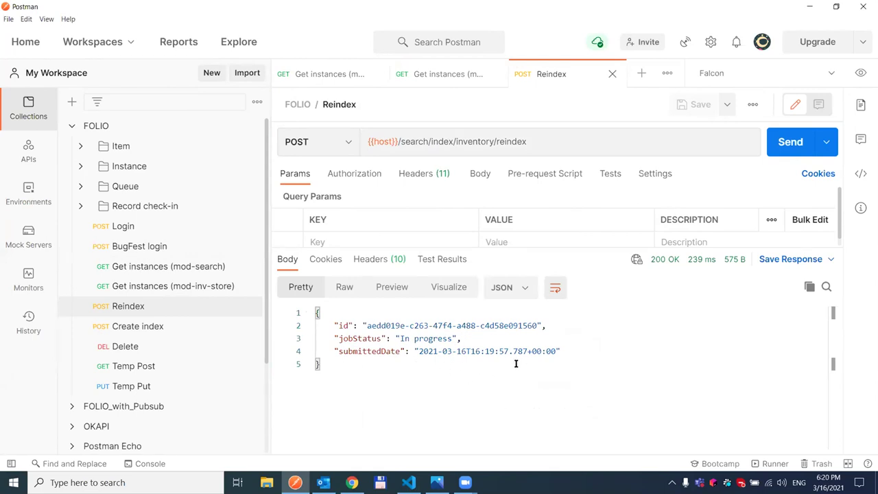
pyautogui.click(182, 273)
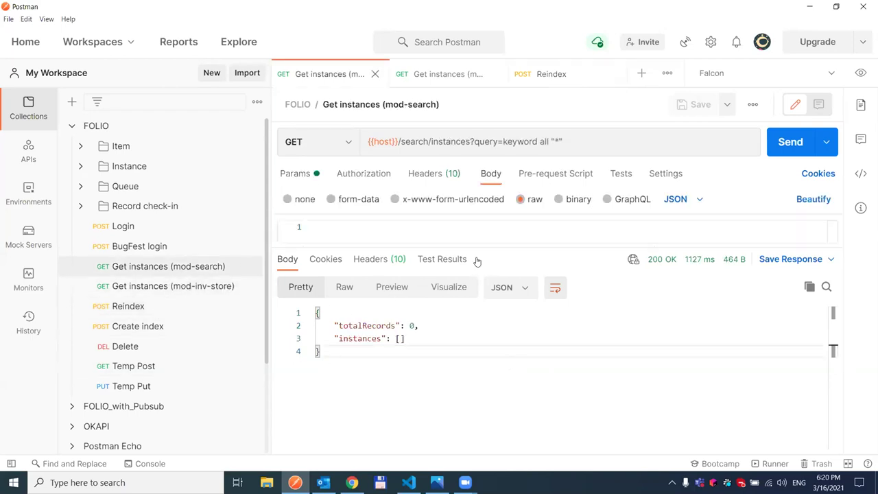
pyautogui.click(786, 147)
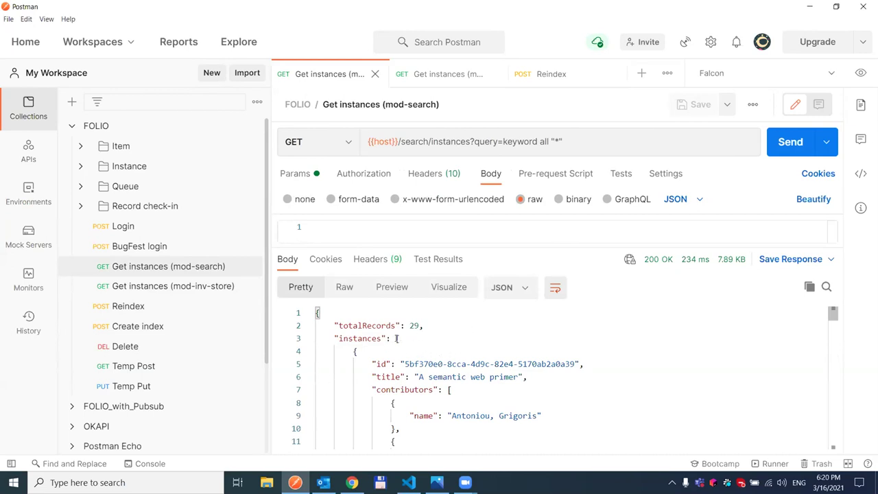
pyautogui.click(309, 338)
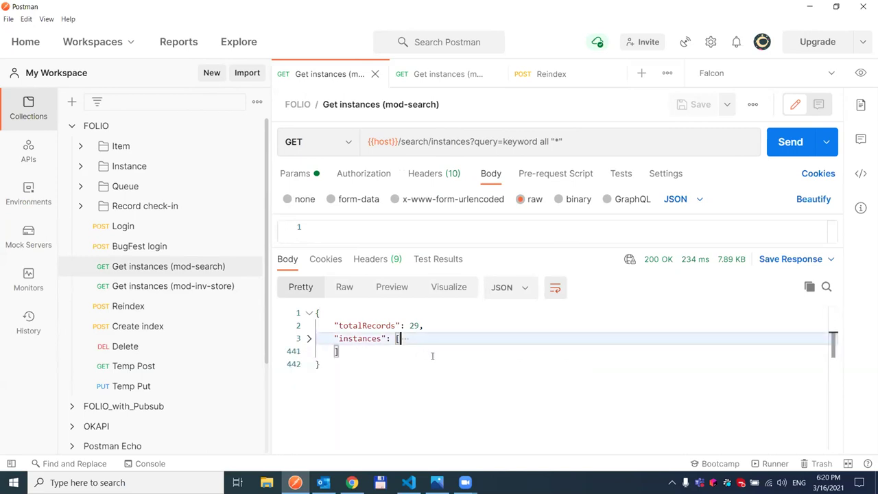
pyautogui.doubleClick(412, 325)
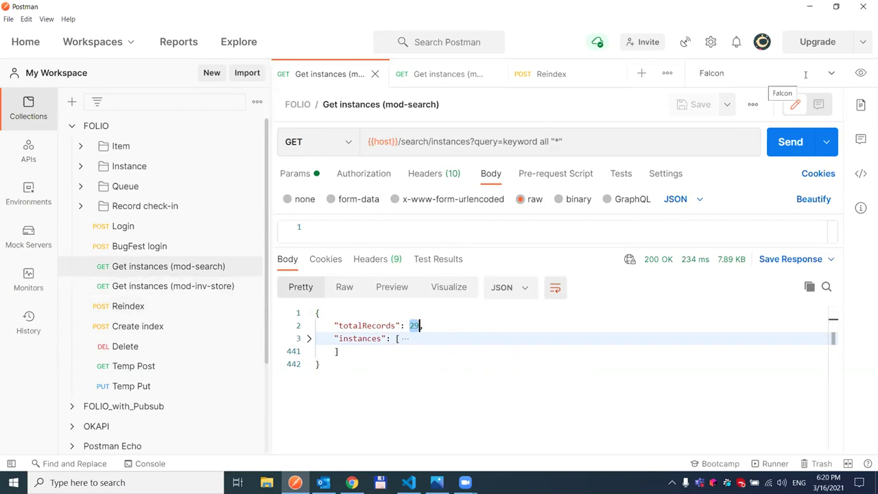
# - Set both the initial and current values of tenantName to diku in the Falcon environment, and send the Login request
pyautogui.click(827, 75)
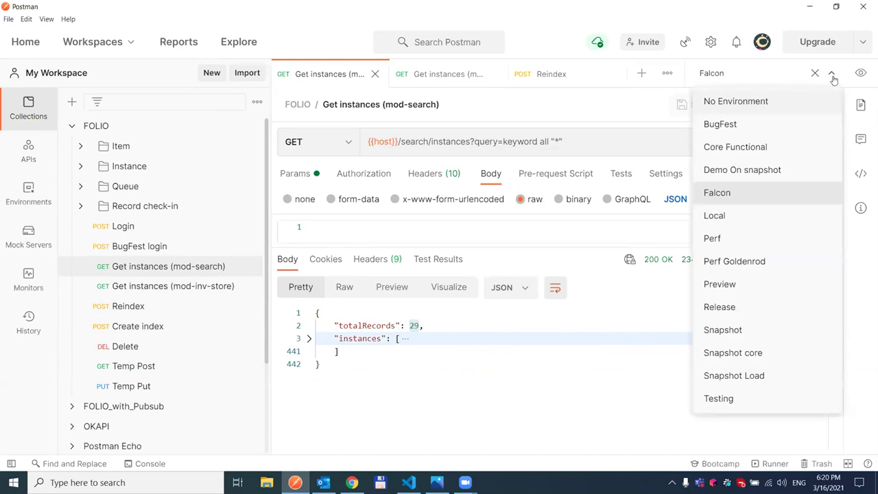
pyautogui.click(861, 73)
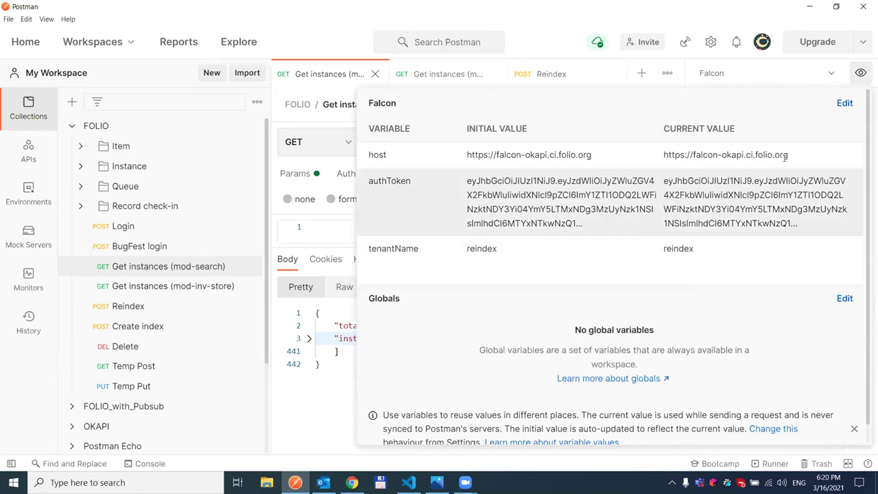
pyautogui.click(844, 103)
pyautogui.doubleClick(449, 204)
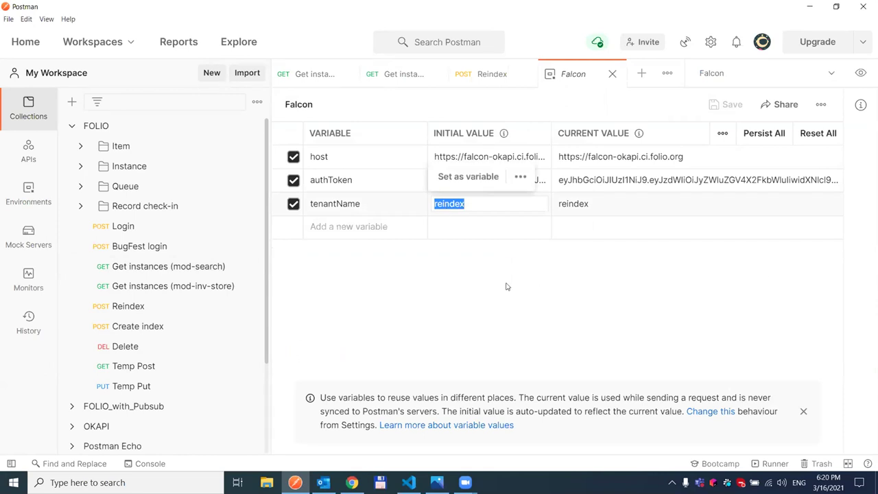
pyautogui.write('diku')
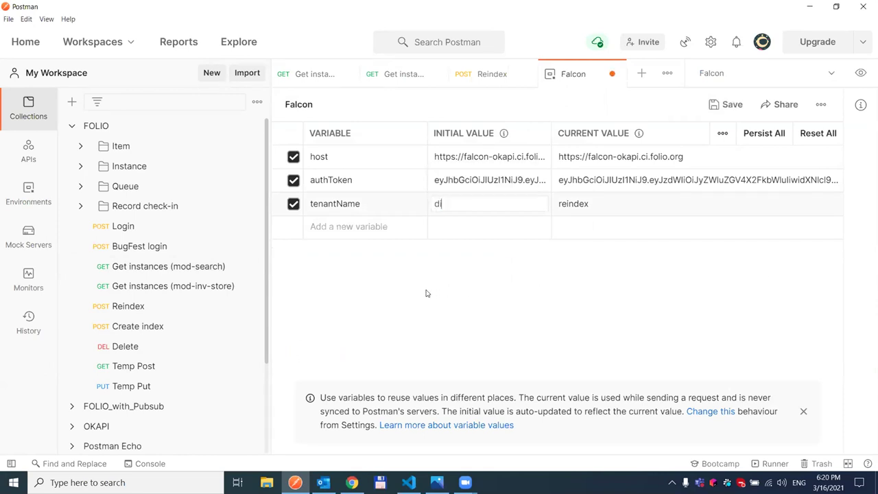
pyautogui.doubleClick(568, 203)
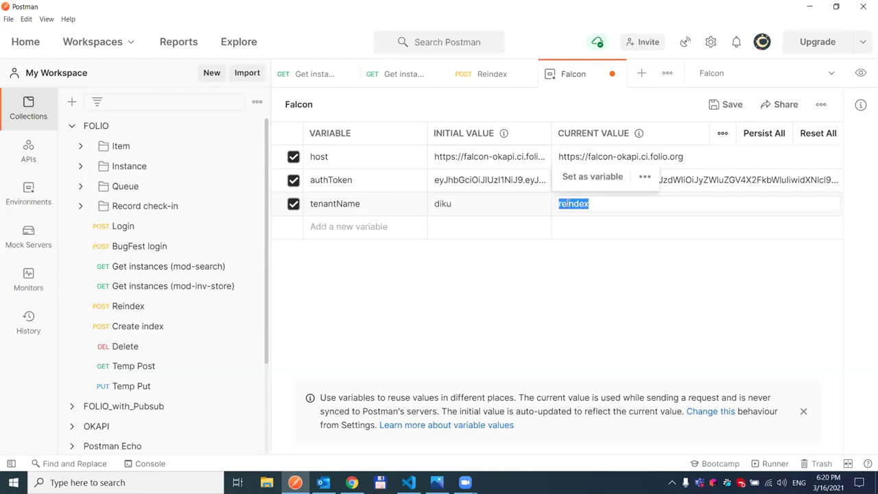
pyautogui.write('diku')
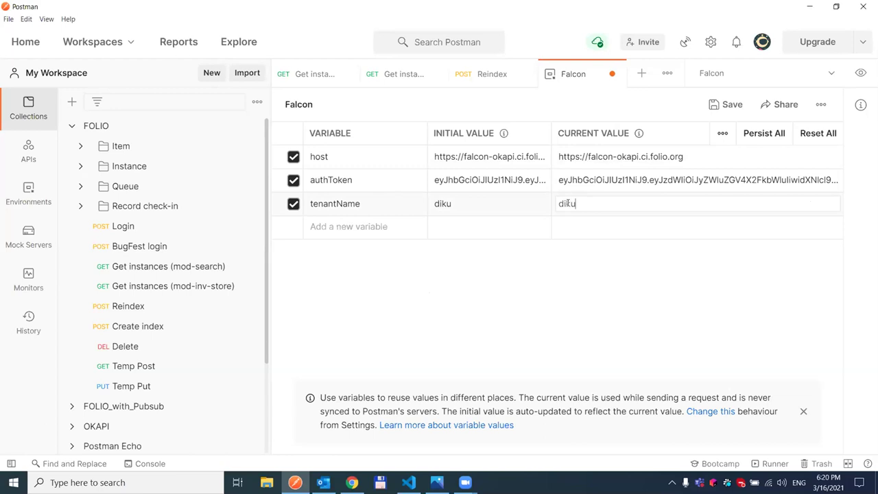
pyautogui.click(612, 74)
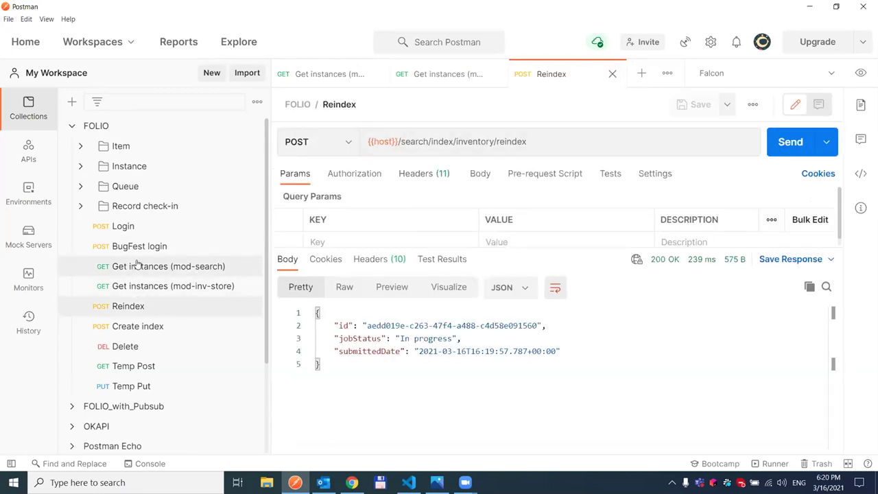
pyautogui.click(123, 227)
pyautogui.click(782, 144)
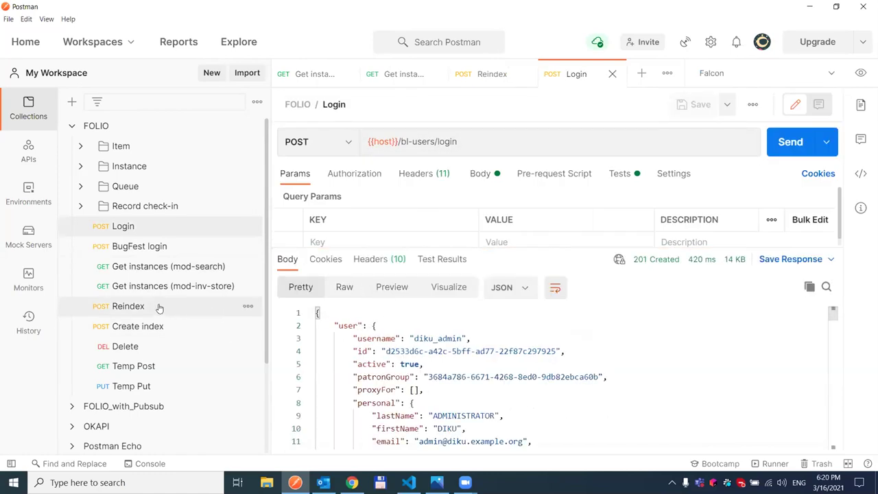
# - Change the Get instances (mod-search) query to items.barcode==10101&expandAll=true and send the request
pyautogui.click(164, 266)
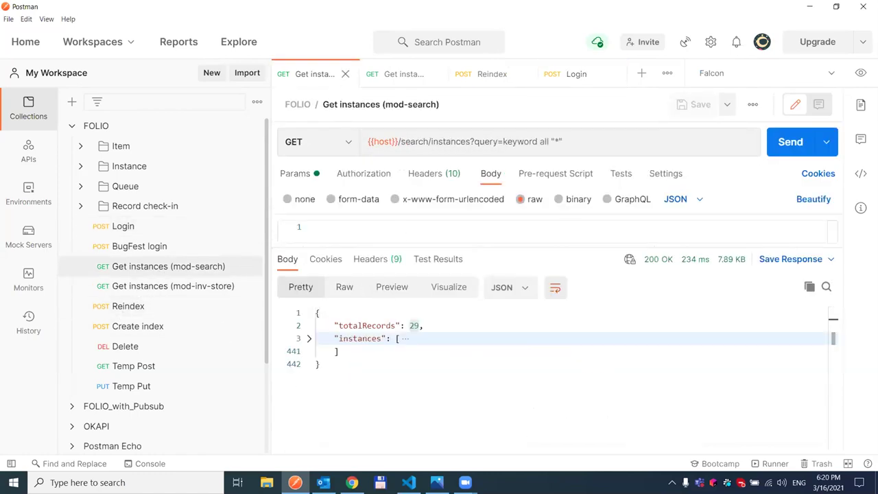
pyautogui.hotkey('alt', 'Tab')
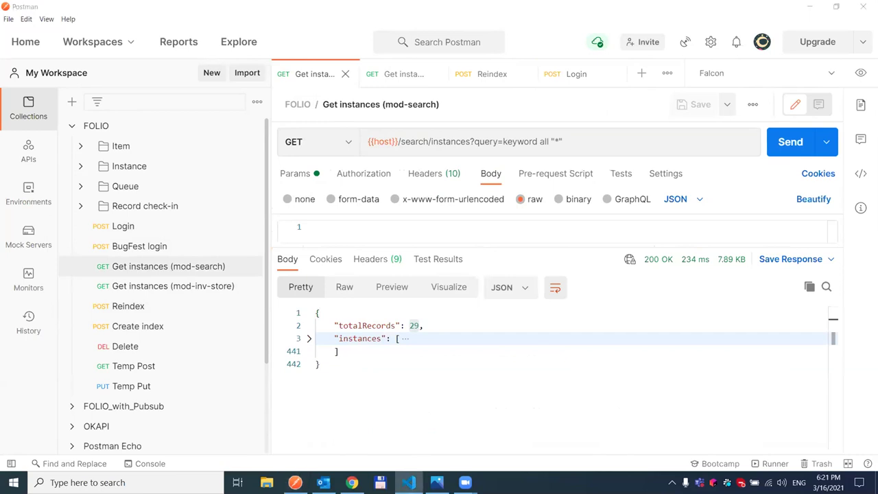
pyautogui.moveTo(574, 141); pyautogui.dragTo(478, 151)
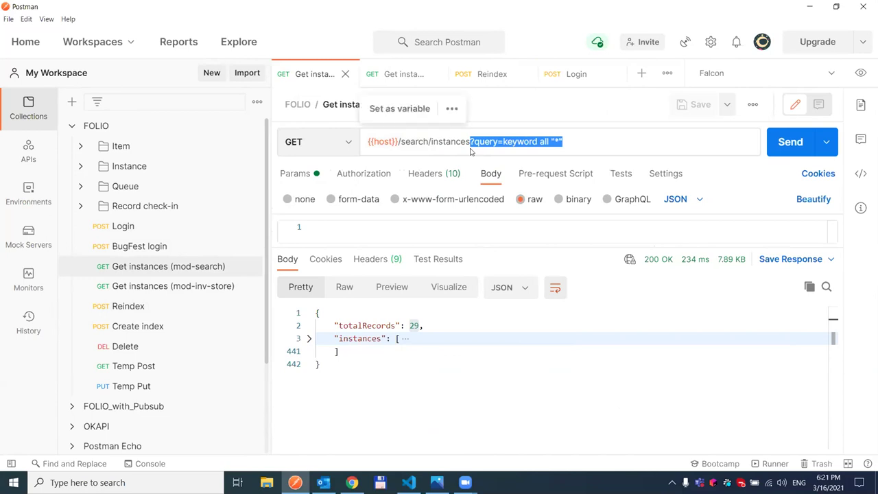
pyautogui.write('uery=items.barcode==10101&expandAll=true')
pyautogui.doubleClick(543, 142)
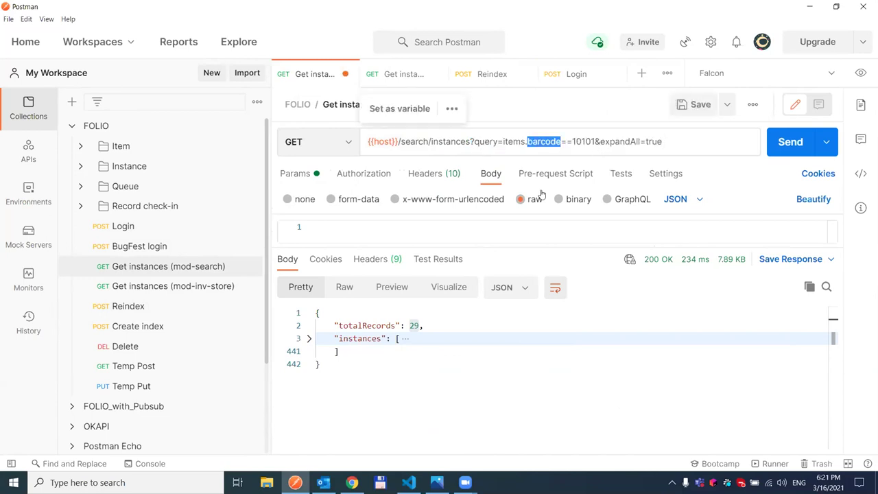
pyautogui.doubleClick(582, 140)
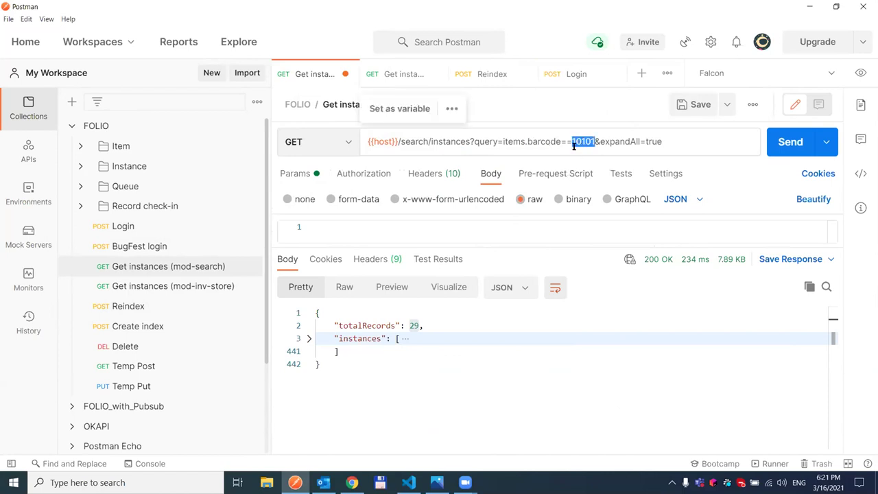
pyautogui.click(786, 147)
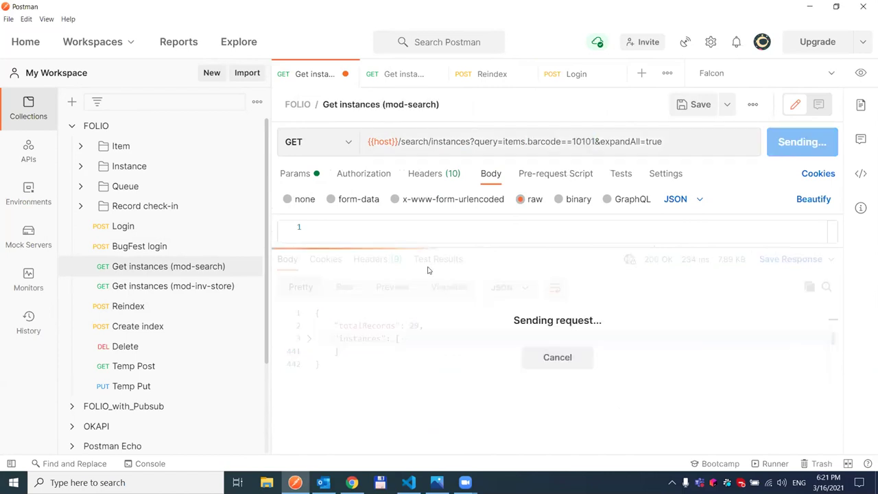
# - Find "item" in the response body and examine the barcode in the instance's items array
pyautogui.click(563, 329)
pyautogui.hotkey('ctrl', 'f')
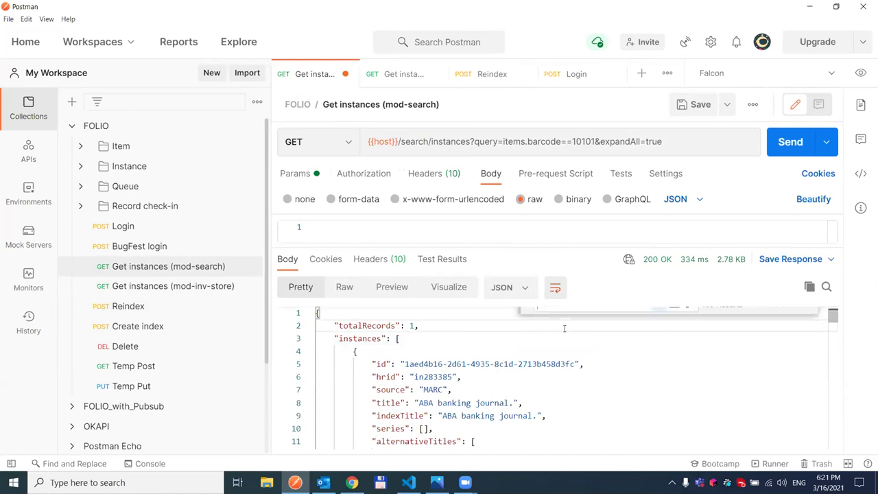
pyautogui.write('item')
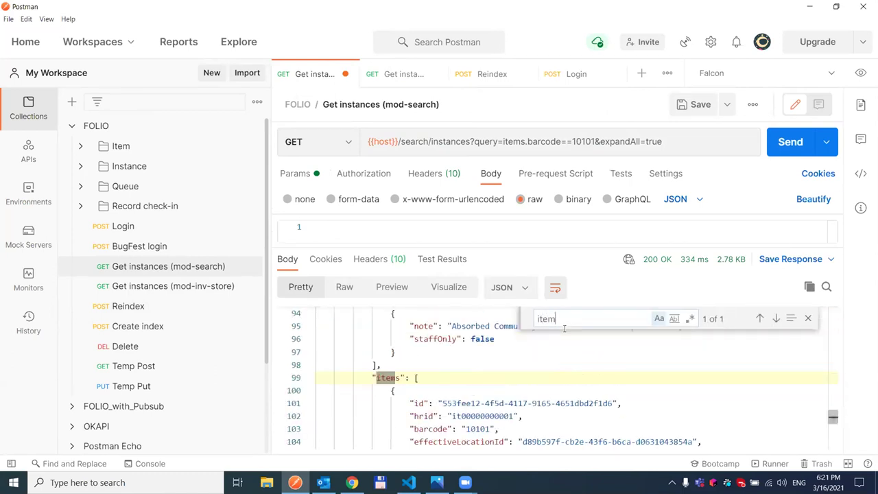
pyautogui.scroll(-3, 540, 398)
pyautogui.scroll(3, 480, 380)
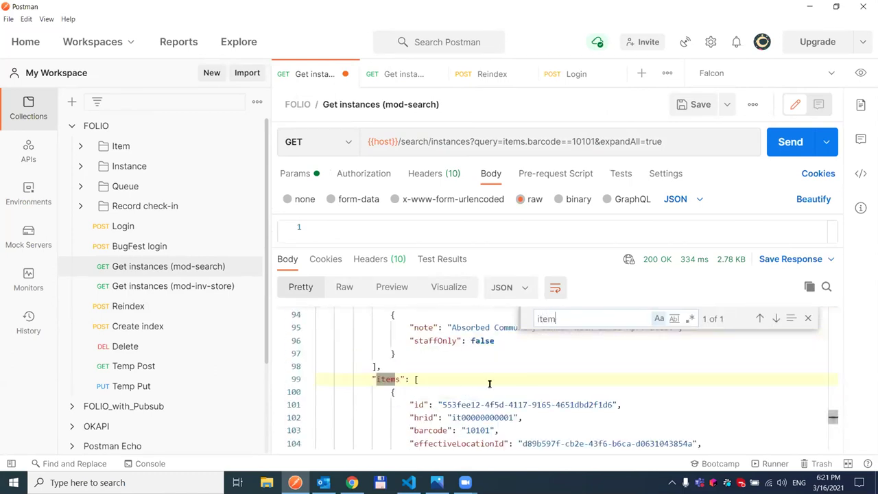
pyautogui.scroll(-1, 414, 360)
pyautogui.click(414, 360)
pyautogui.click(461, 372)
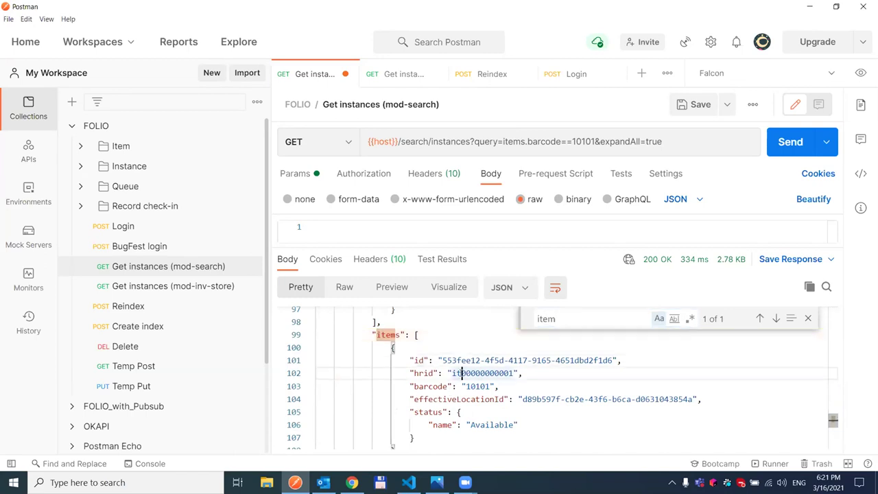
pyautogui.doubleClick(486, 387)
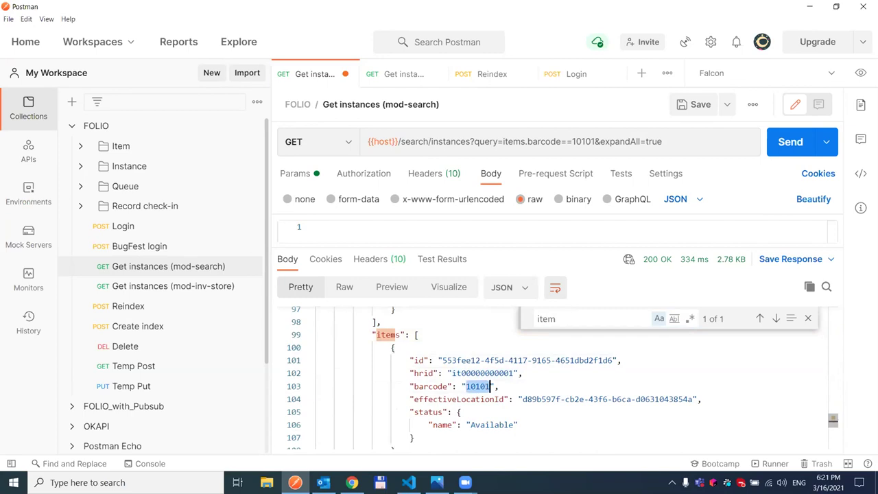
# - Replace the mod-search query with the wildcard barcode search items.barcode=90*0&expandAll=true and send the request
pyautogui.click(409, 482)
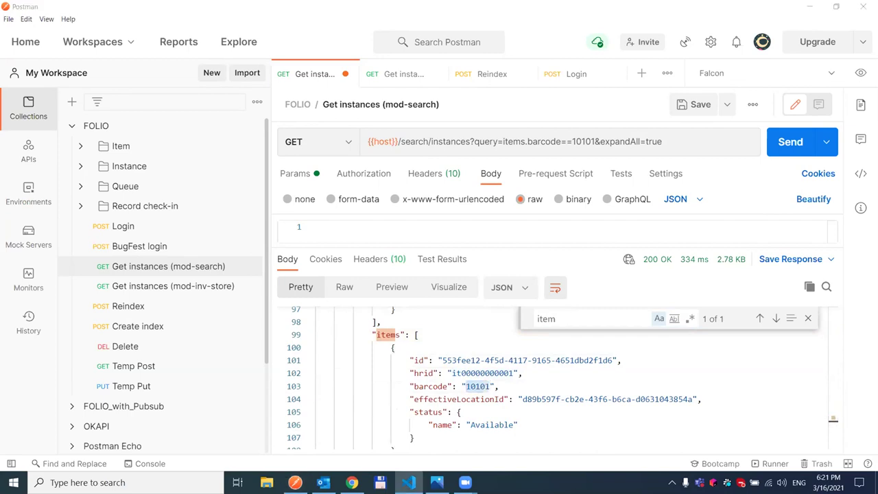
pyautogui.doubleClick(582, 141)
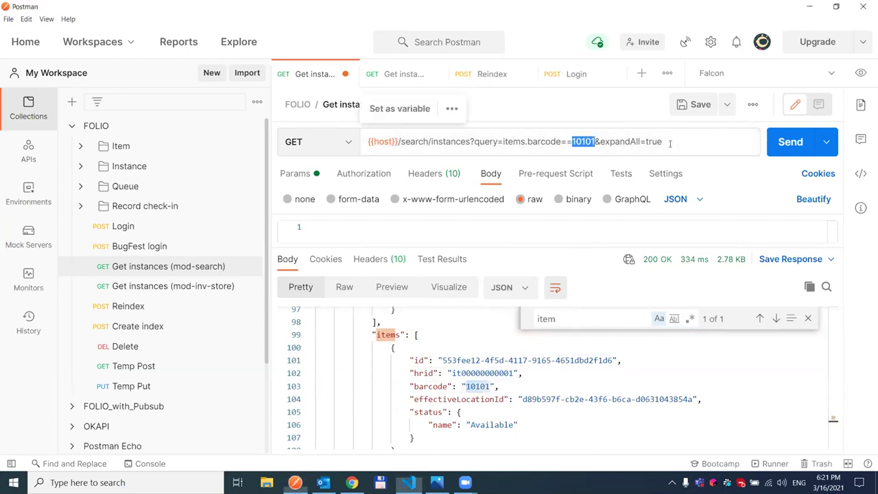
pyautogui.click(488, 143)
pyautogui.moveTo(473, 141); pyautogui.dragTo(662, 142)
pyautogui.write('query=items.barcode=90*0&expandAll=true')
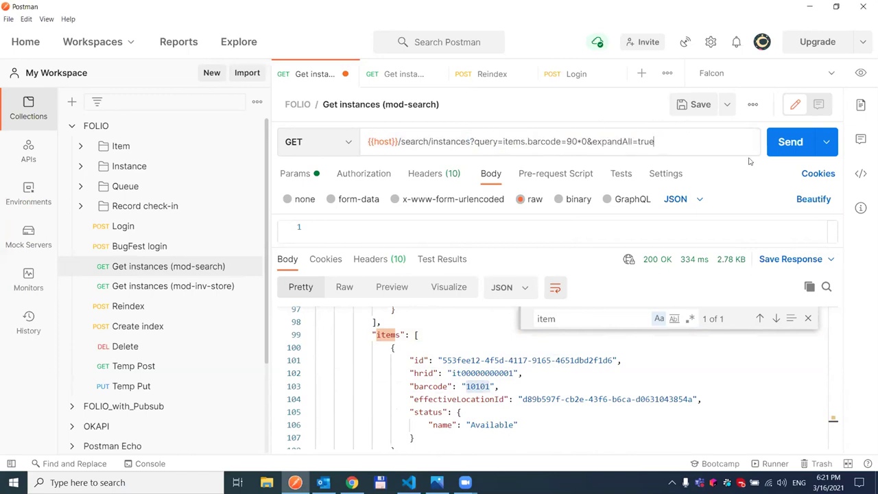
pyautogui.click(787, 142)
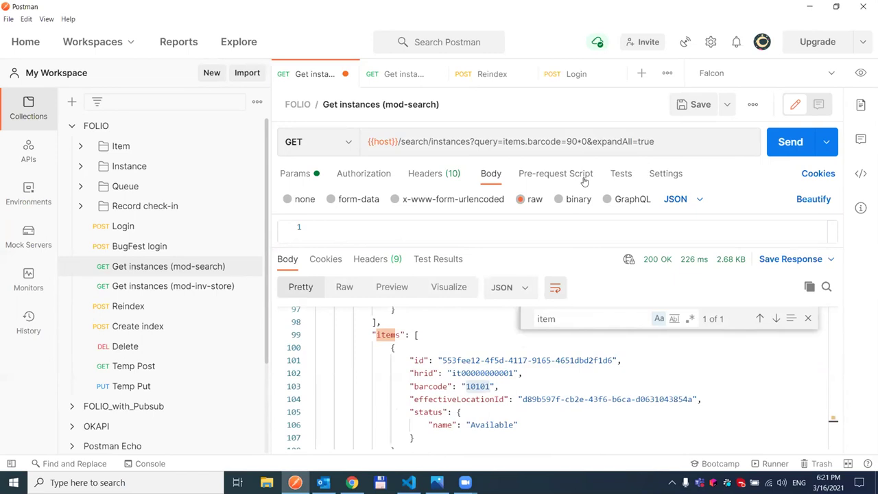
# - Compare the wildcard pattern in the request URL with the second item's barcode in the response
pyautogui.doubleClick(571, 141)
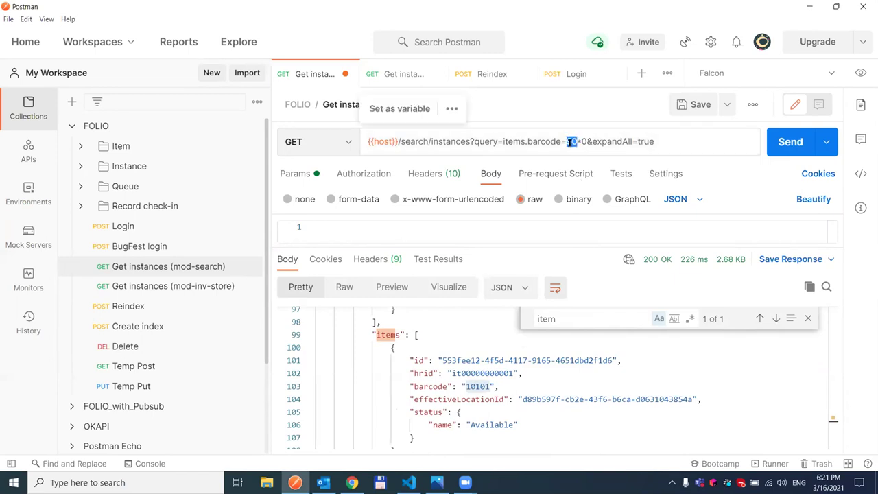
pyautogui.click(569, 142)
pyautogui.press('Right')
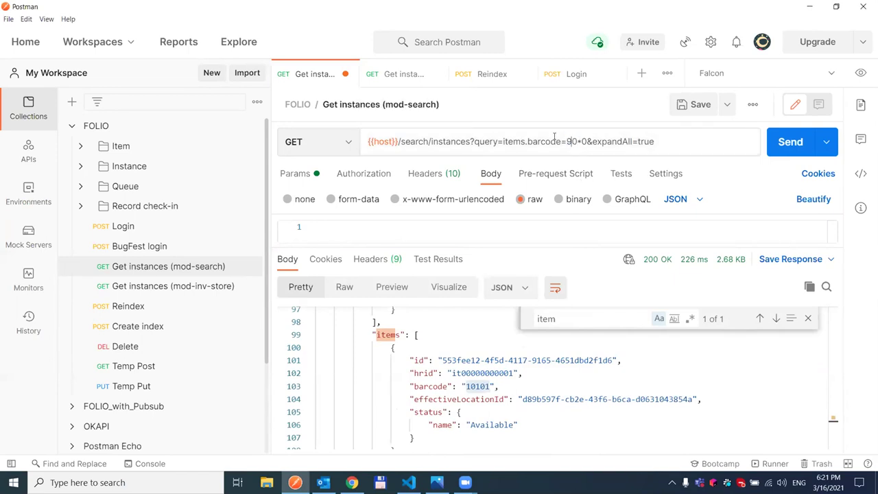
pyautogui.doubleClick(568, 142)
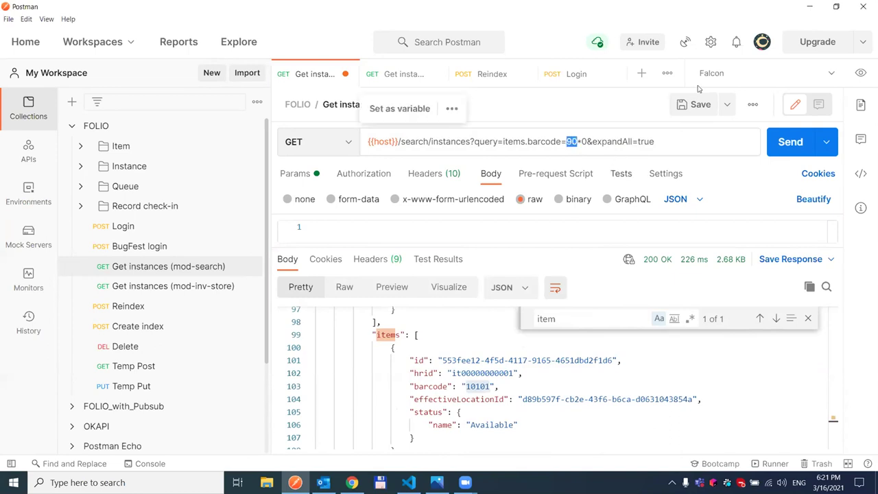
pyautogui.scroll(-2, 452, 390)
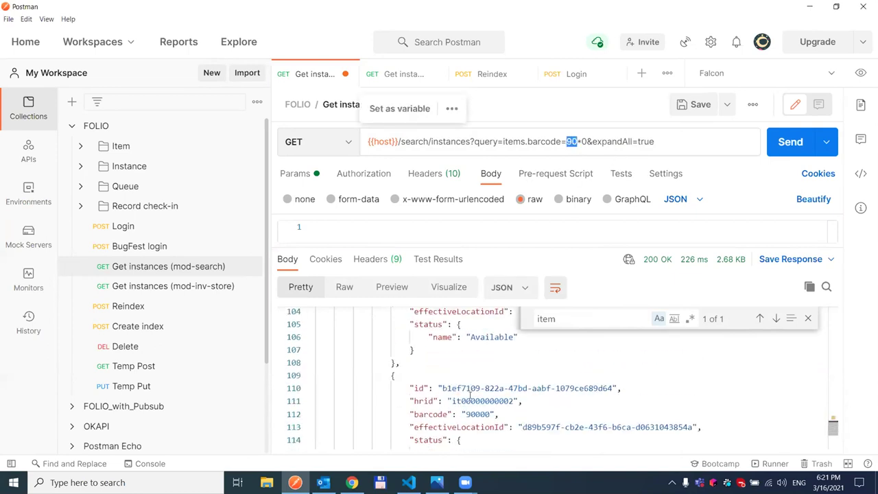
pyautogui.doubleClick(485, 414)
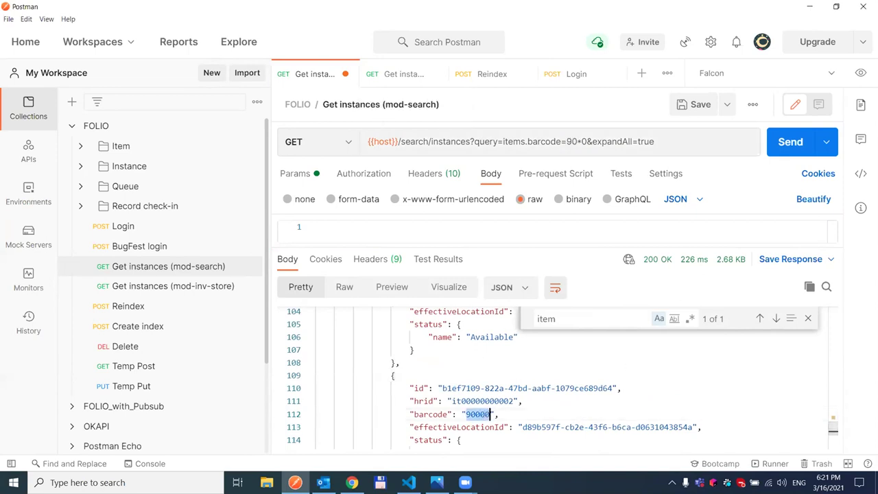
pyautogui.hotkey('alt', 'Tab')
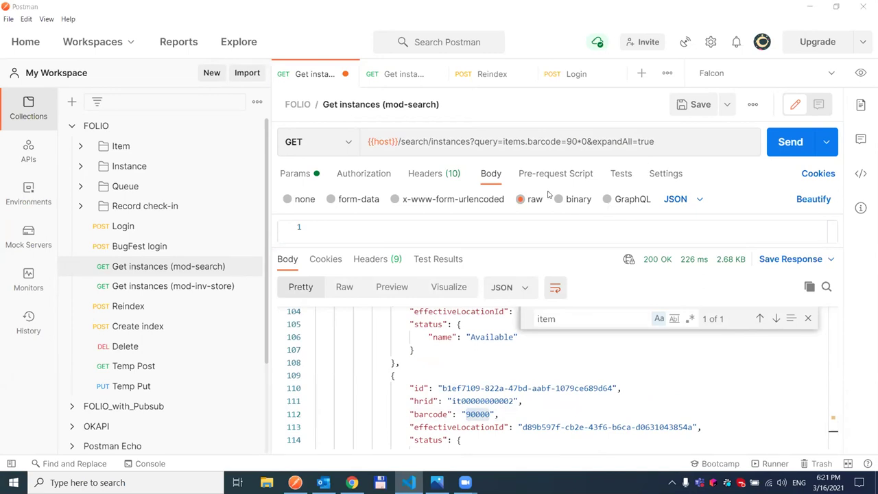
pyautogui.moveTo(566, 141); pyautogui.dragTo(669, 137)
pyautogui.click(480, 142)
pyautogui.hotkey('ctrl', 'v')
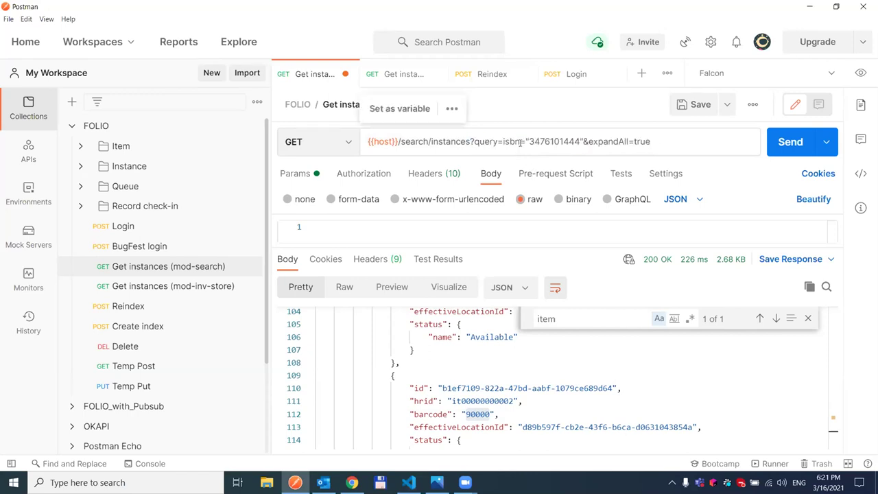
pyautogui.doubleClick(513, 142)
pyautogui.click(557, 142)
pyautogui.doubleClick(555, 142)
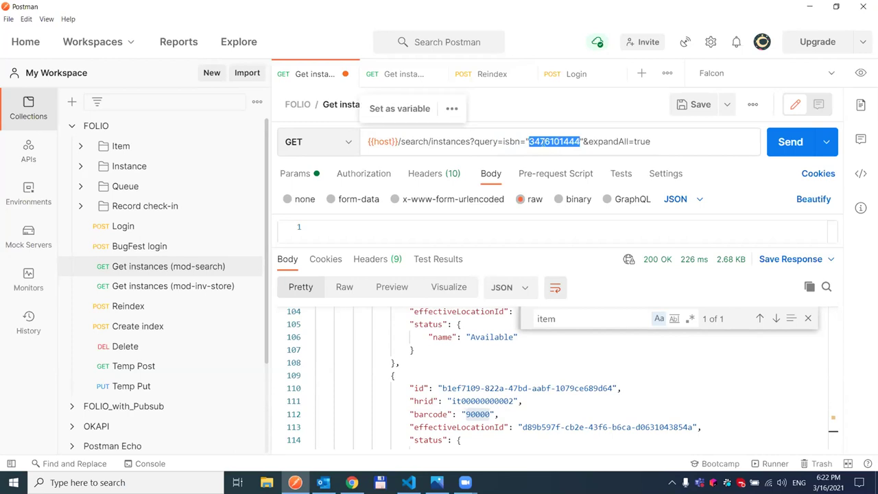
pyautogui.click(773, 147)
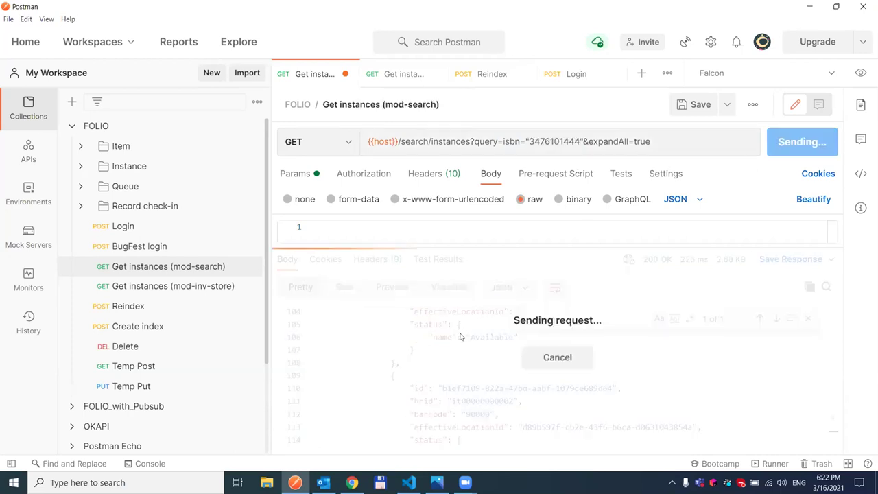
pyautogui.doubleClick(553, 141)
pyautogui.hotkey('ctrl', 'c')
pyautogui.hotkey('ctrl', 'f')
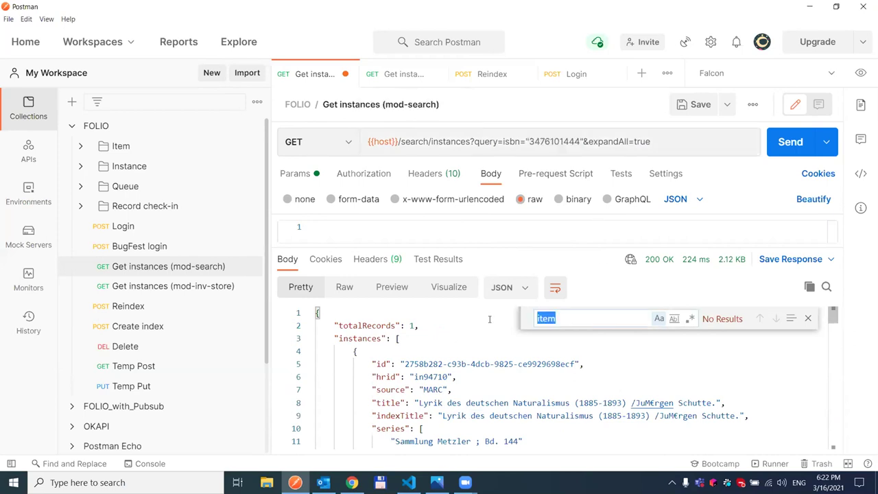
pyautogui.hotkey('ctrl', 'v')
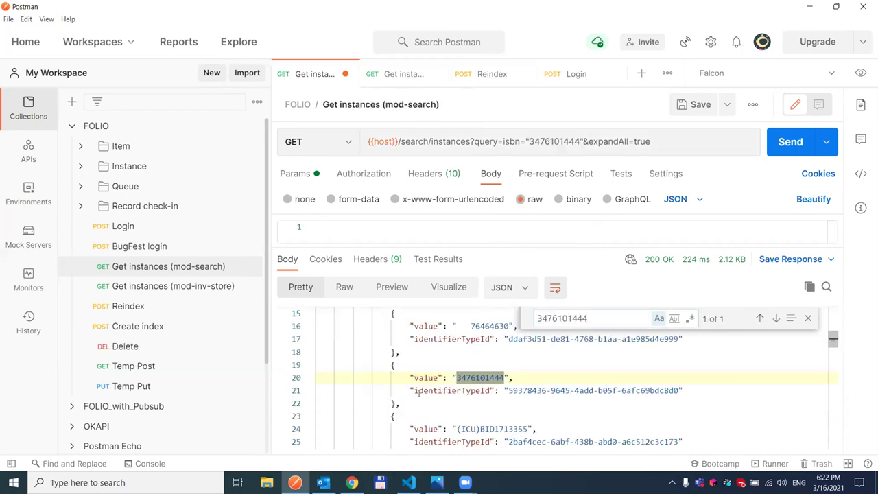
pyautogui.doubleClick(425, 377)
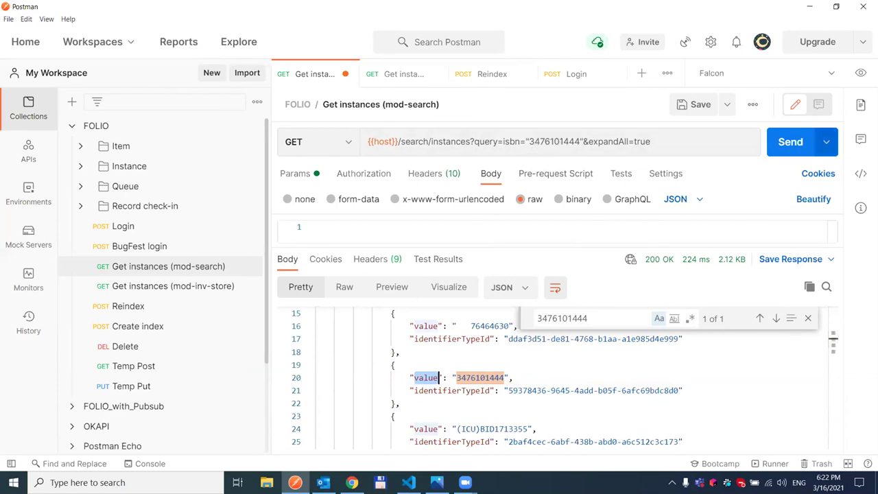
pyautogui.hotkey('alt', 'Tab')
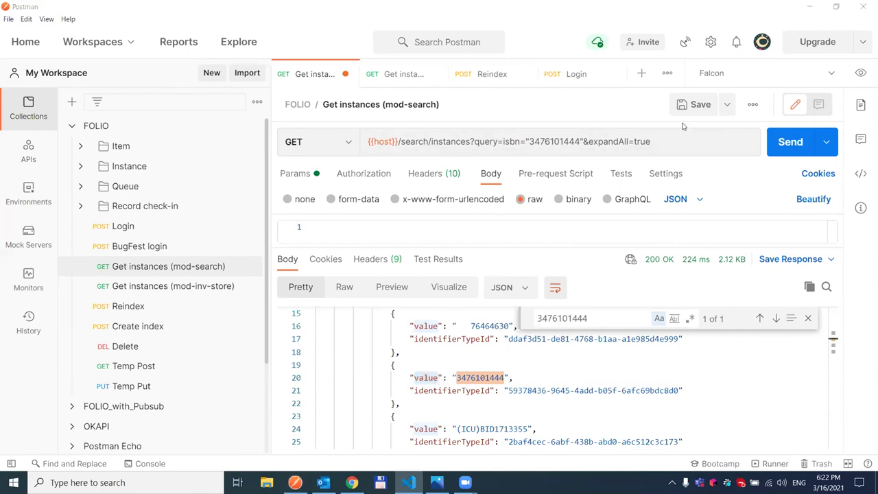
pyautogui.moveTo(529, 141); pyautogui.dragTo(669, 139)
pyautogui.press('Return')
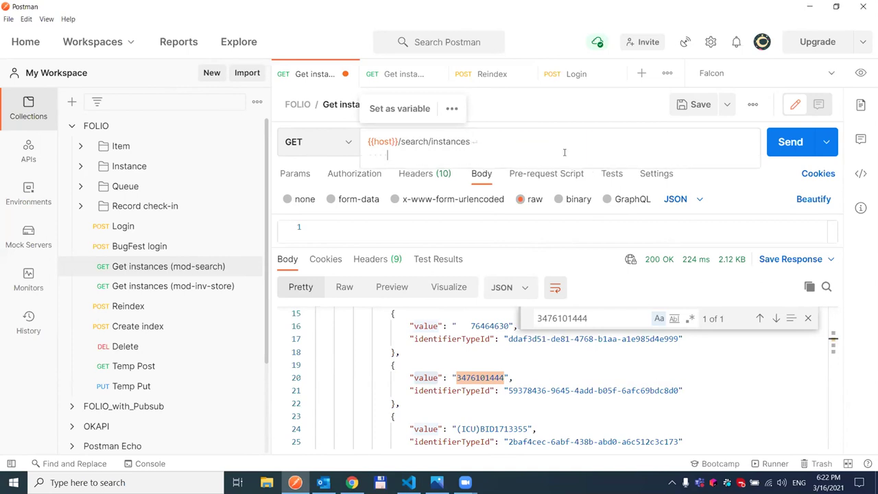
pyautogui.hotkey('ctrl', 'z')
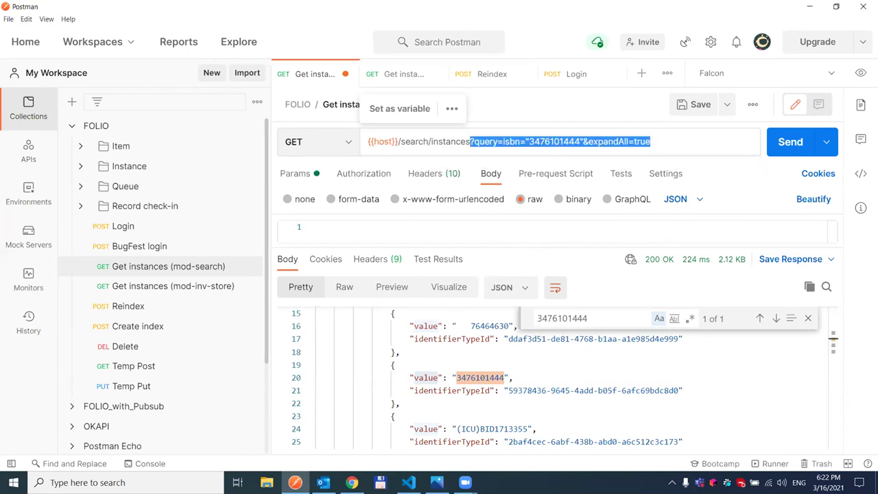
pyautogui.hotkey('alt', 'Tab')
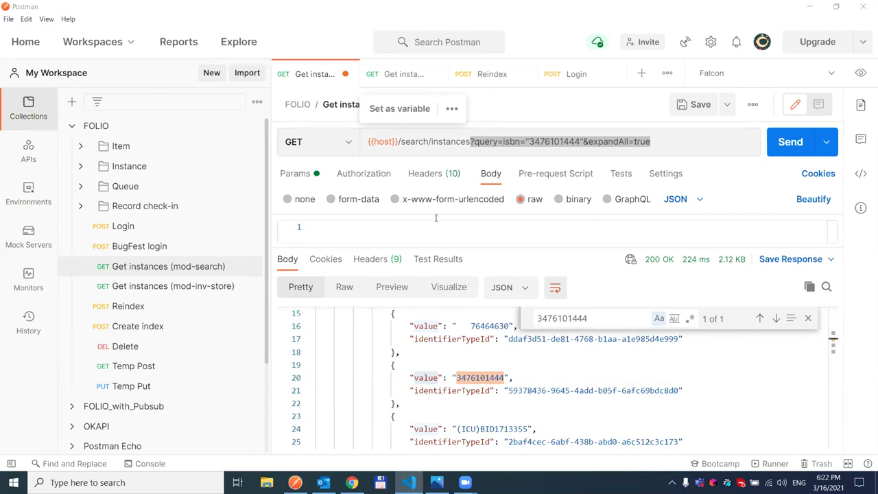
pyautogui.moveTo(665, 141); pyautogui.dragTo(470, 155)
pyautogui.hotkey('ctrl', 'v')
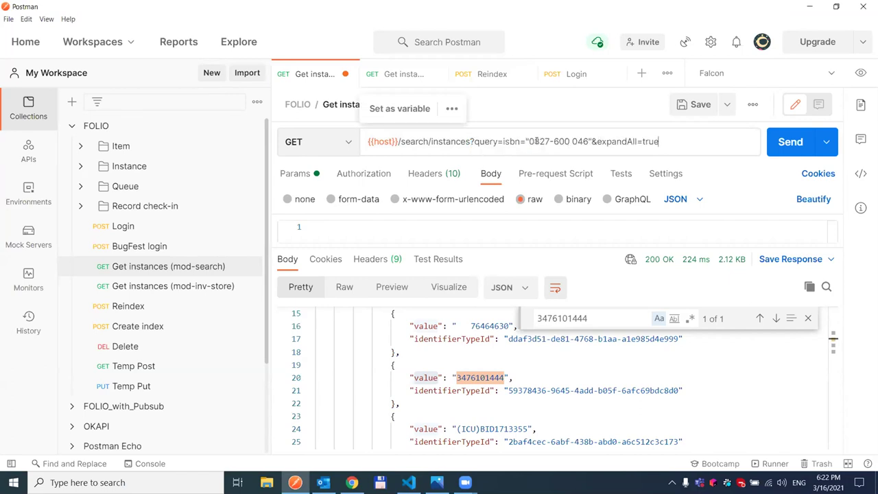
pyautogui.click(532, 142)
pyautogui.doubleClick(549, 140)
pyautogui.click(571, 141)
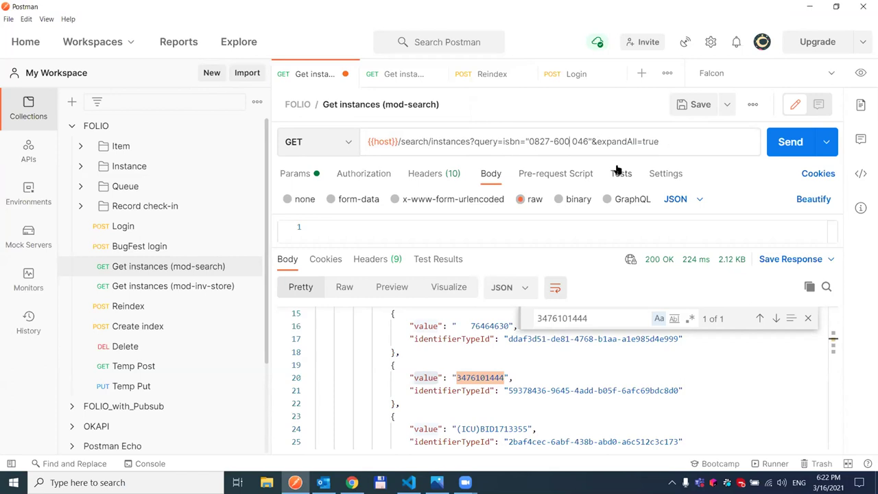
pyautogui.click(791, 142)
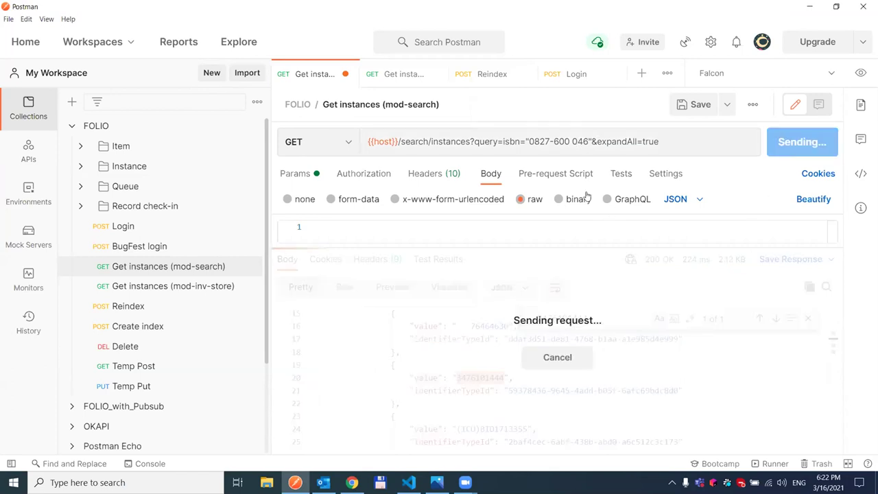
# - Find 046 in the response body and examine the text following the number in the matching identifier value
pyautogui.doubleClick(580, 141)
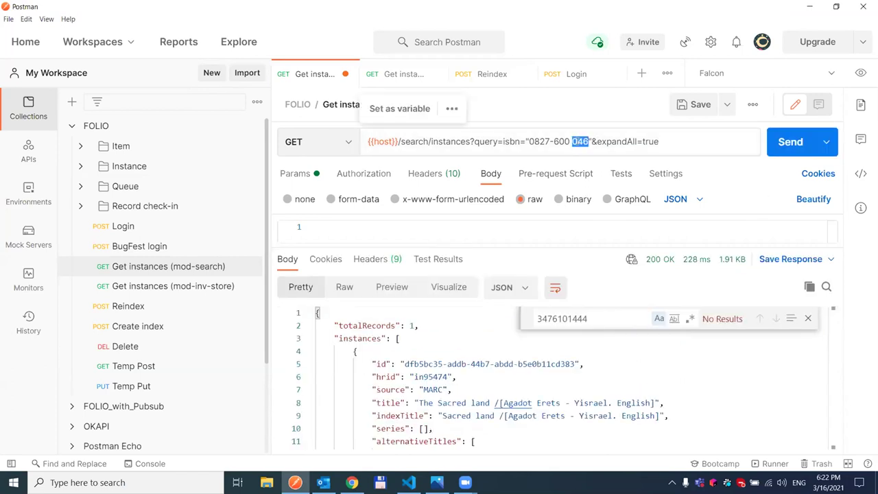
pyautogui.doubleClick(568, 318)
pyautogui.hotkey('ctrl', 'v')
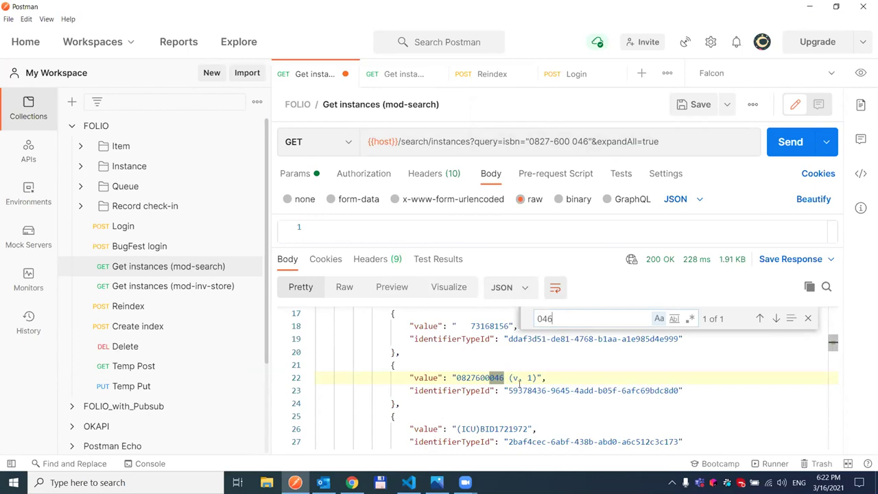
pyautogui.moveTo(536, 377); pyautogui.dragTo(509, 378)
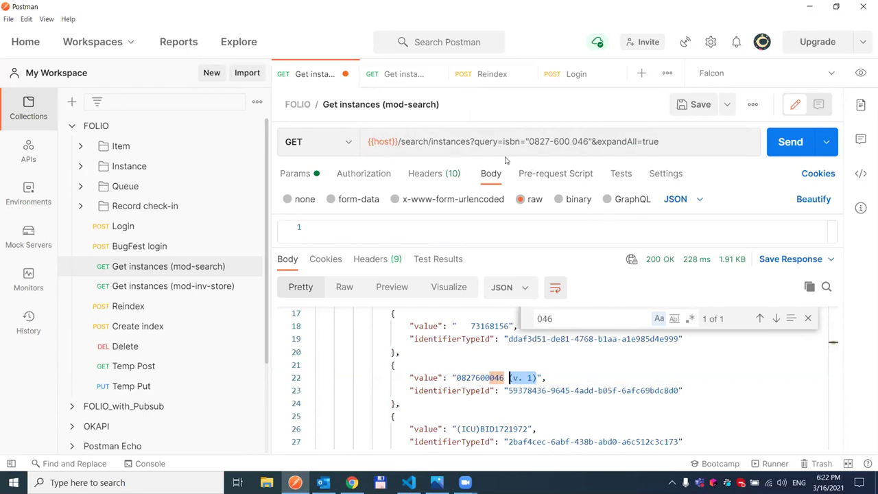
# - Replace the mod-search query with the exact ISSN search issn=="0181-1991"&expandAll=true and send the request
pyautogui.hotkey('alt', 'Tab')
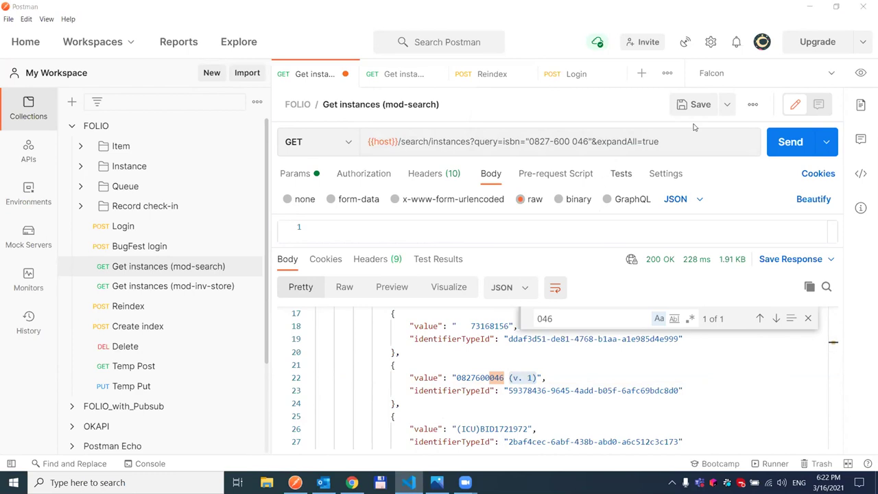
pyautogui.moveTo(573, 141); pyautogui.dragTo(696, 139)
pyautogui.click(473, 141)
pyautogui.write('?query=issn=="0181-1991"&expandAll=true')
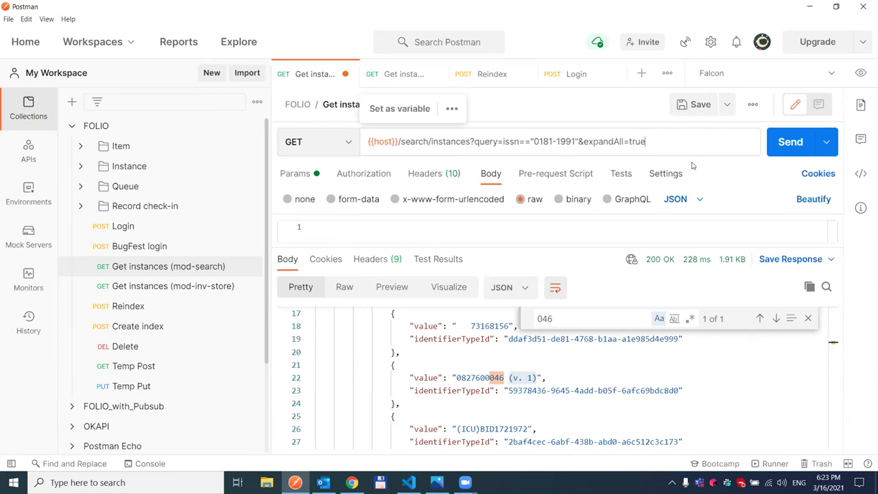
pyautogui.click(785, 143)
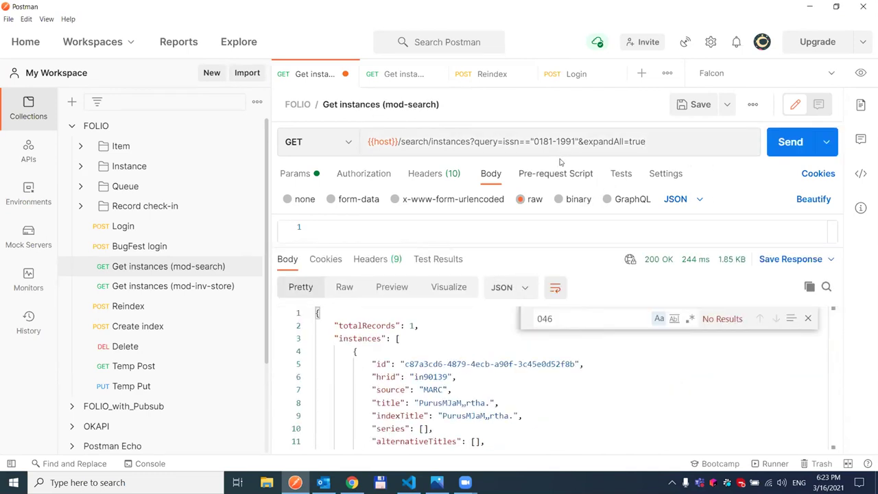
# - Find 0181 in the response body to check the ISSN among the instance's identifiers
pyautogui.doubleClick(538, 142)
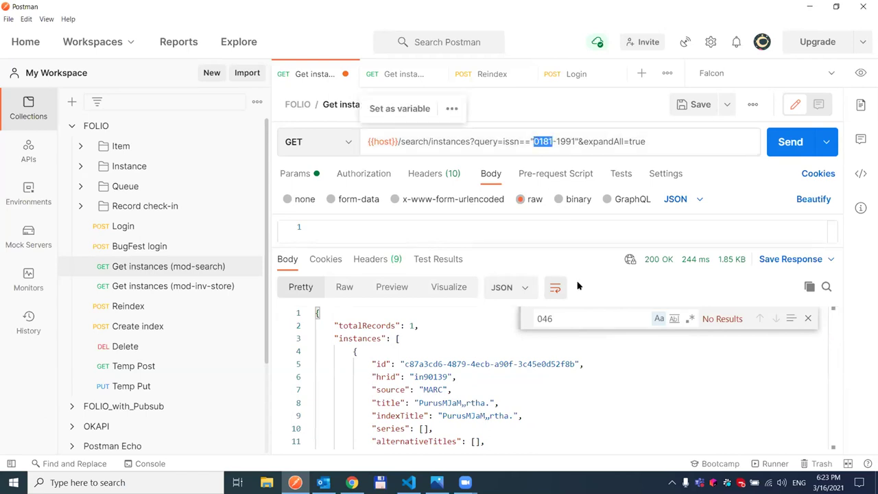
pyautogui.hotkey('ctrl', 'f')
pyautogui.write('0181')
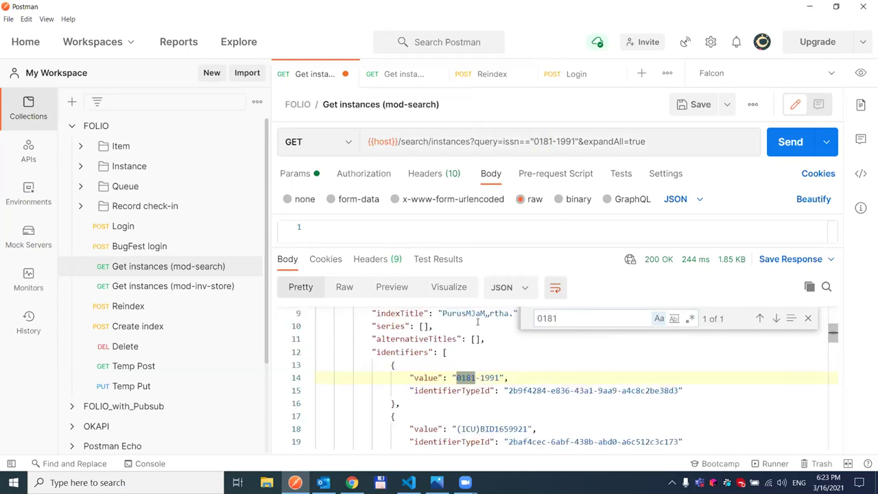
# - Send the wildcard ISSN query issn="0181*1991"&expandAll=true and compare its pattern with the identifier value in the response
pyautogui.hotkey('alt', 'Tab')
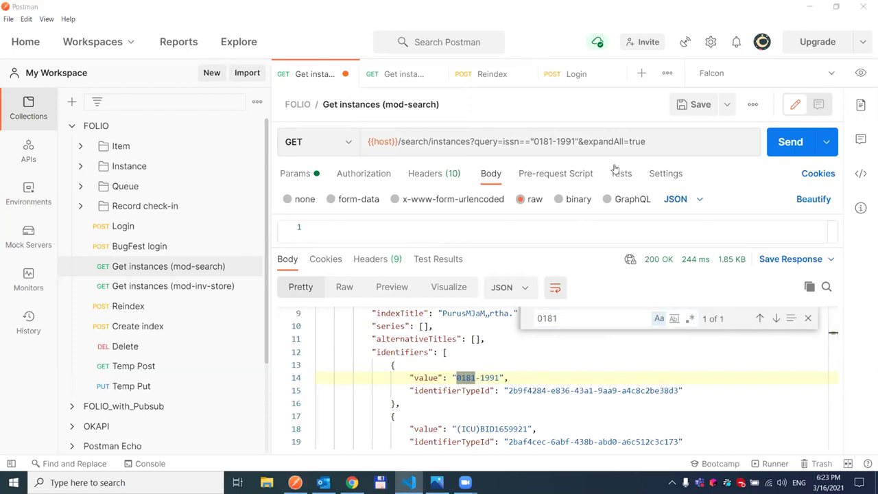
pyautogui.moveTo(534, 142); pyautogui.dragTo(646, 142)
pyautogui.click(509, 141)
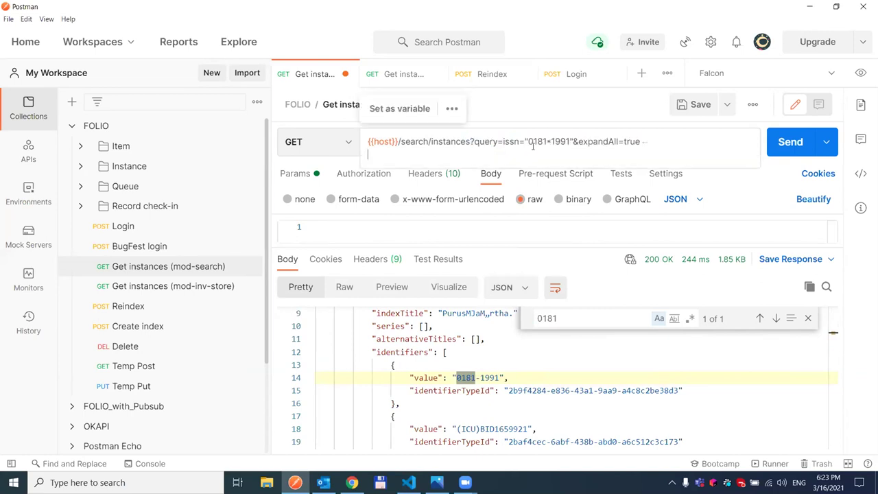
pyautogui.press('BackSpace')
pyautogui.hotkey('ctrl', 'Return')
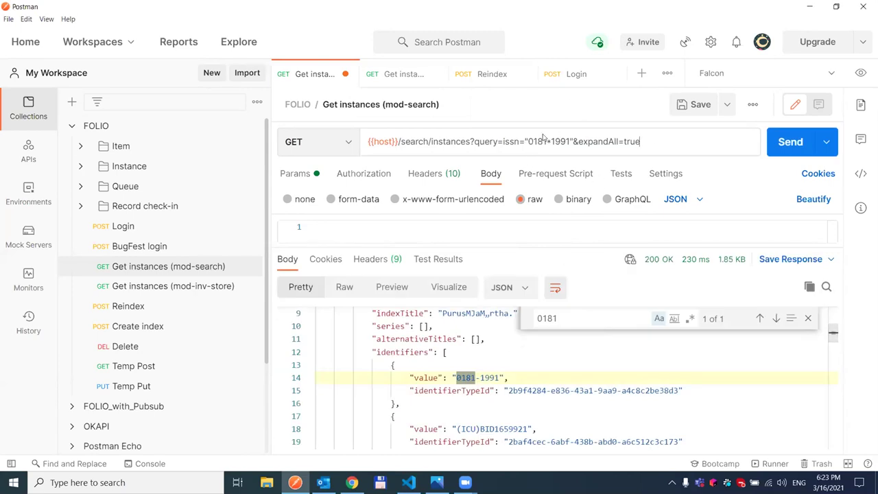
pyautogui.click(478, 378)
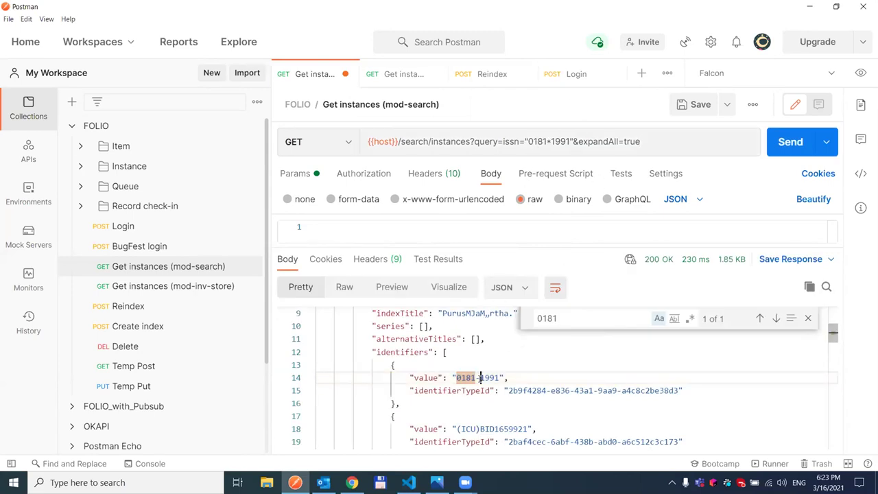
pyautogui.doubleClick(548, 141)
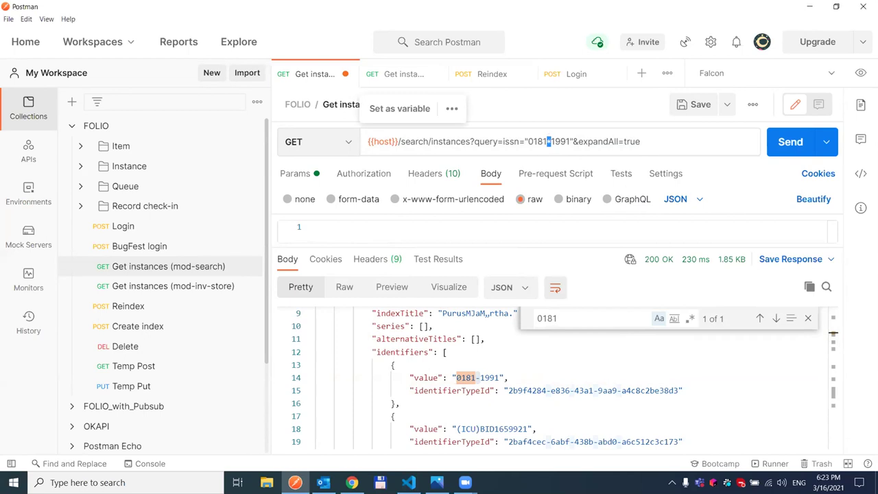
# - Replace the mod-search query with publicNotes all "chemistry"&expandAll=true to search public notes, and send the request
pyautogui.hotkey('alt', 'Tab')
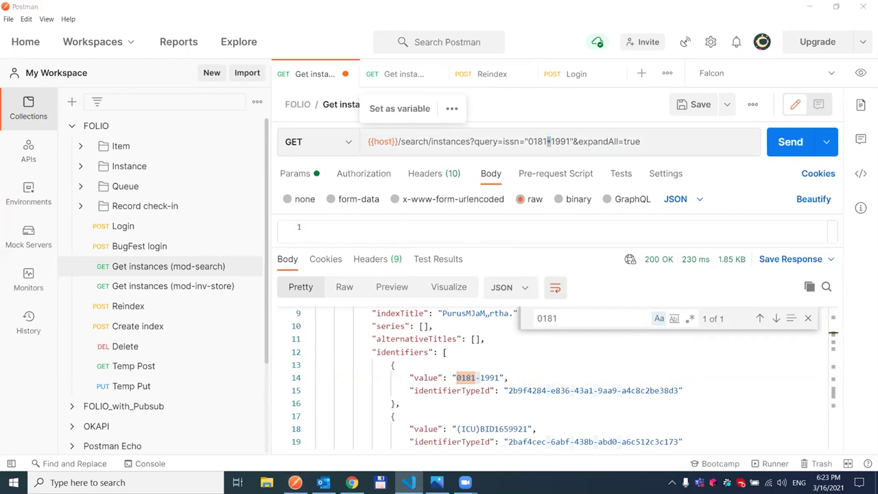
pyautogui.moveTo(641, 141); pyautogui.dragTo(470, 155)
pyautogui.write('?query=publicNotes all "chemistry"&expandAll=true')
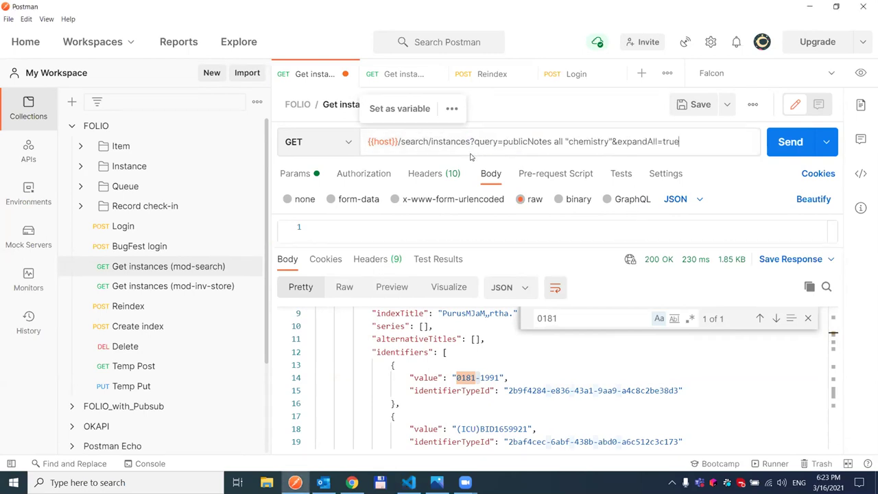
pyautogui.doubleClick(535, 142)
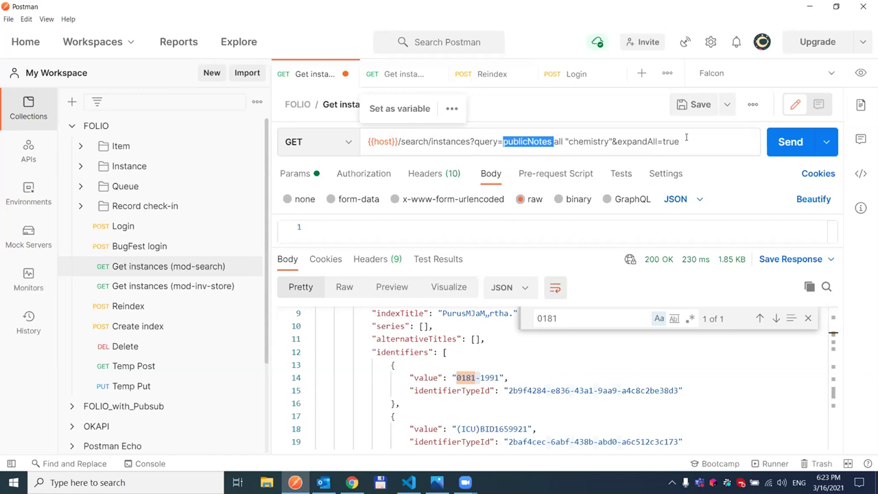
pyautogui.click(684, 143)
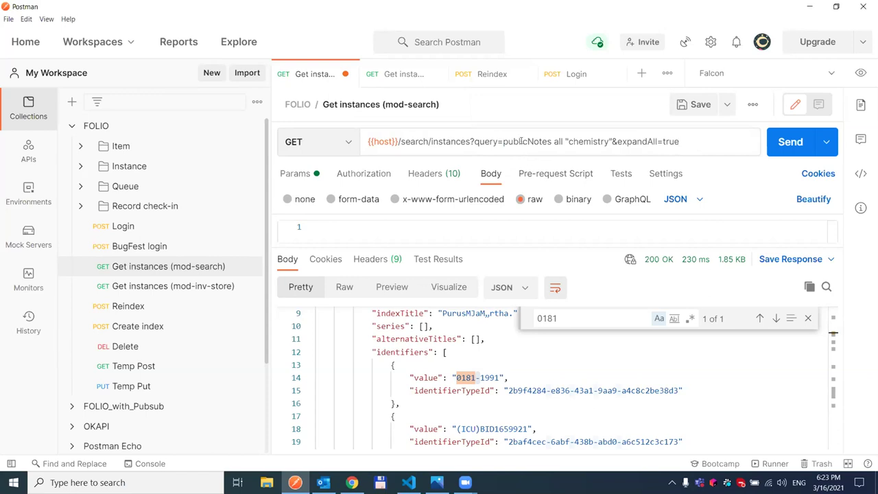
pyautogui.doubleClick(522, 142)
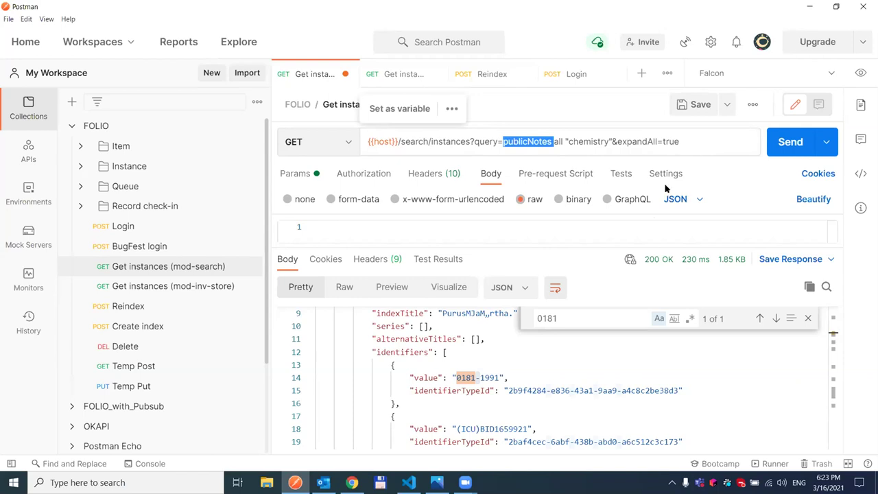
pyautogui.hotkey('ctrl', 'Return')
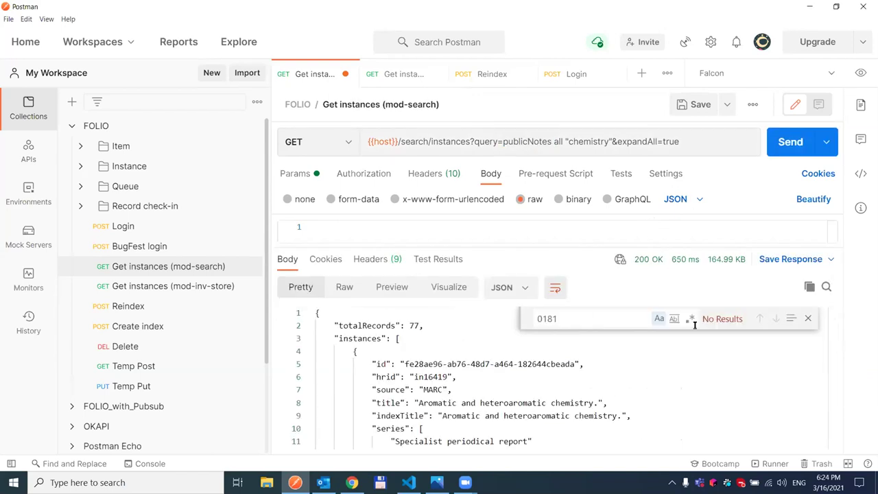
pyautogui.click(593, 327)
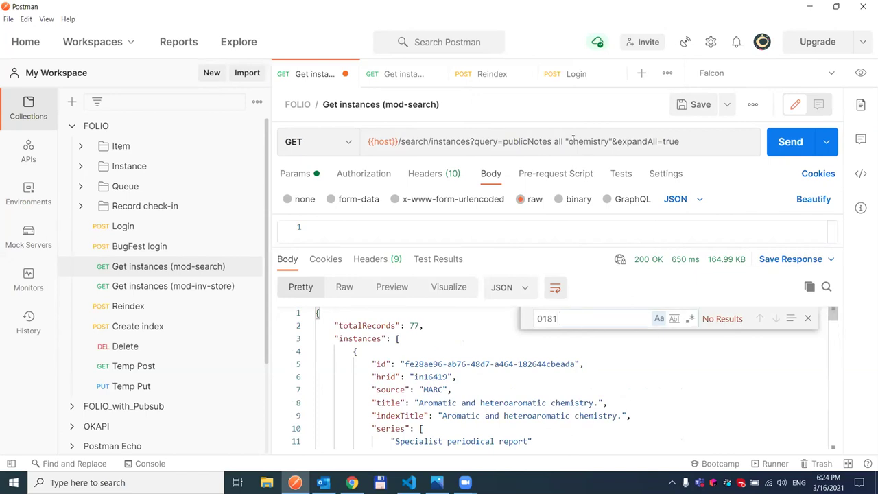
pyautogui.doubleClick(517, 141)
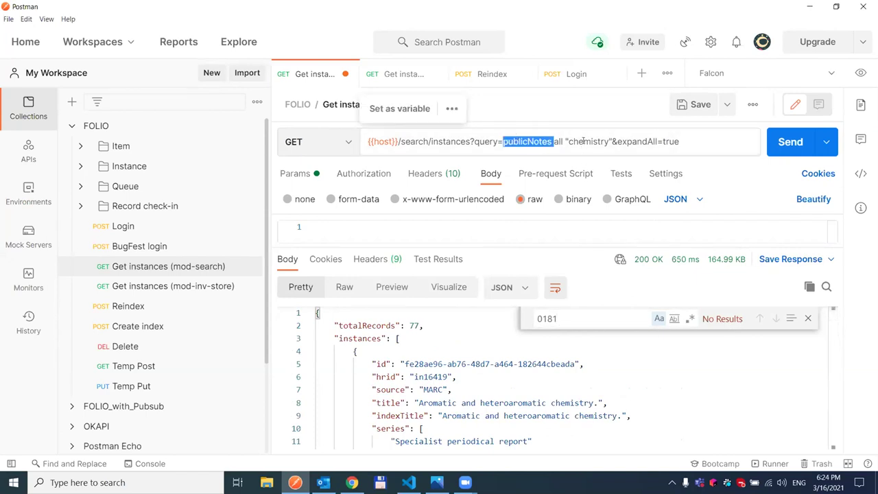
# - Replace the mod-search query with discoverySuppress==true&expandAll=true to search instances suppressed from discovery, and send the request
pyautogui.doubleClick(583, 141)
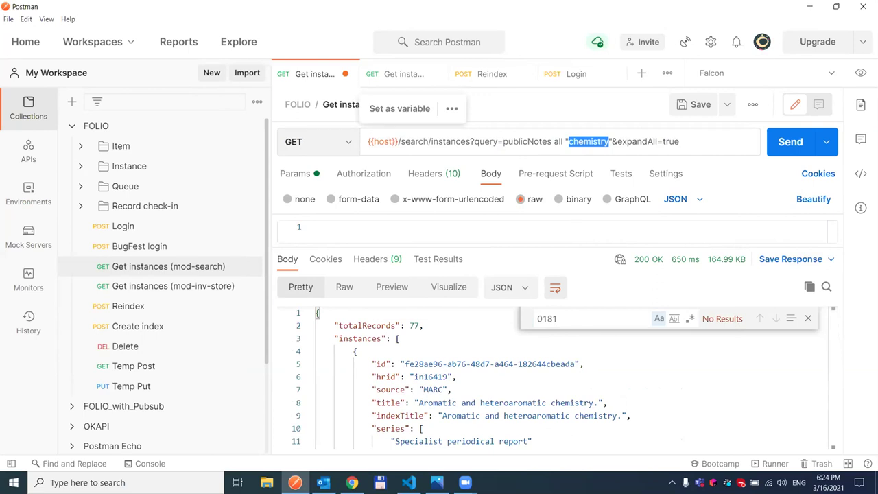
pyautogui.hotkey('alt', 'Tab')
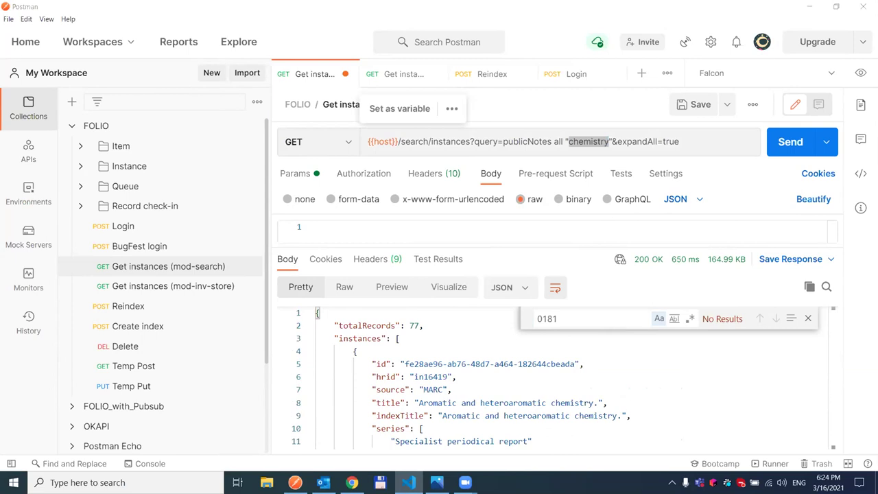
pyautogui.click(687, 141)
pyautogui.moveTo(679, 141); pyautogui.dragTo(469, 144)
pyautogui.write('query=discoverySuppress==true&expandAll=true')
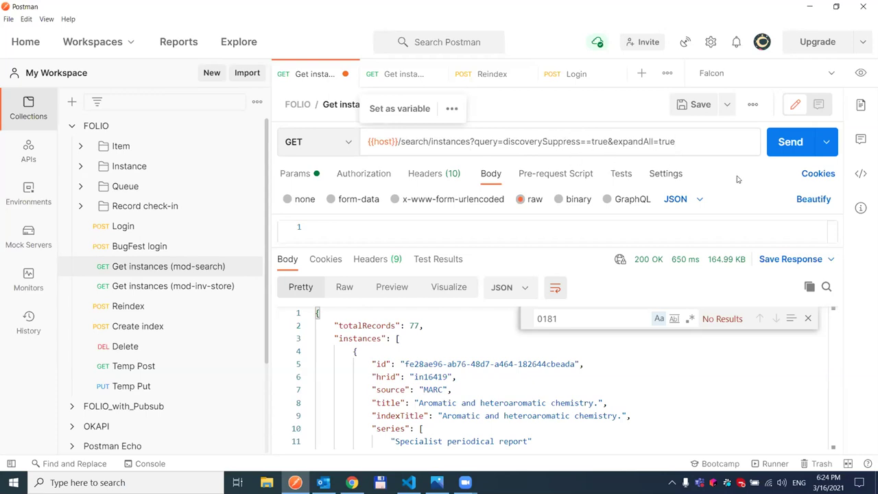
pyautogui.click(789, 143)
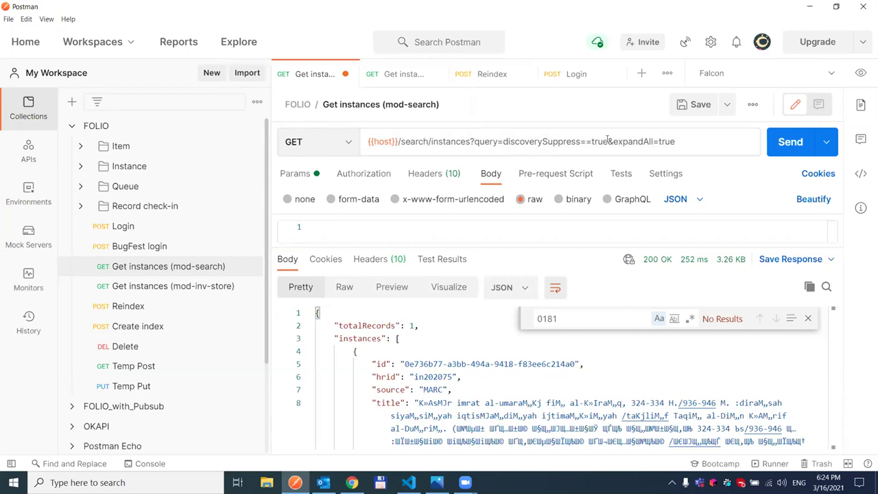
# - Change the discoverySuppress value to false, send the request, check the total record count and close the response search
pyautogui.doubleClick(598, 142)
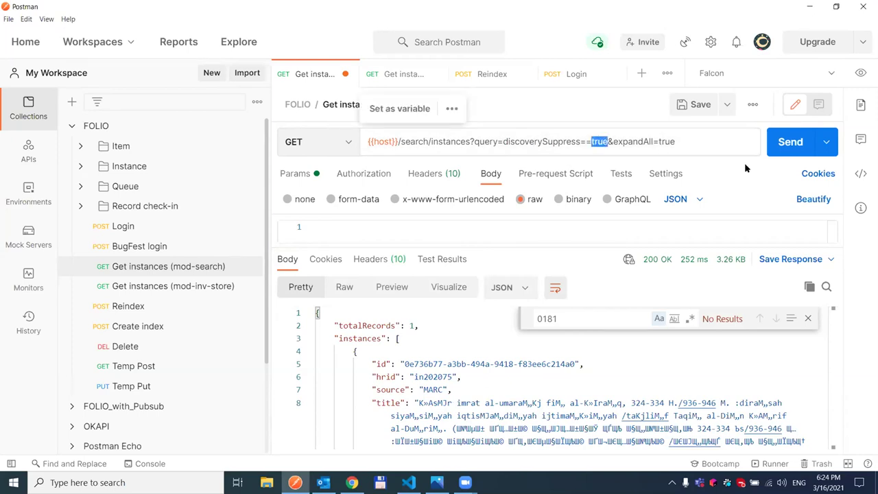
pyautogui.write('false')
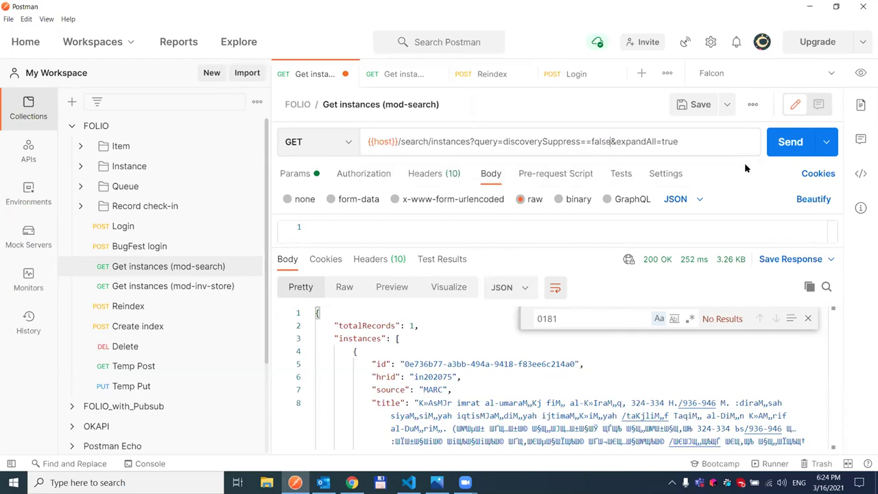
pyautogui.click(787, 142)
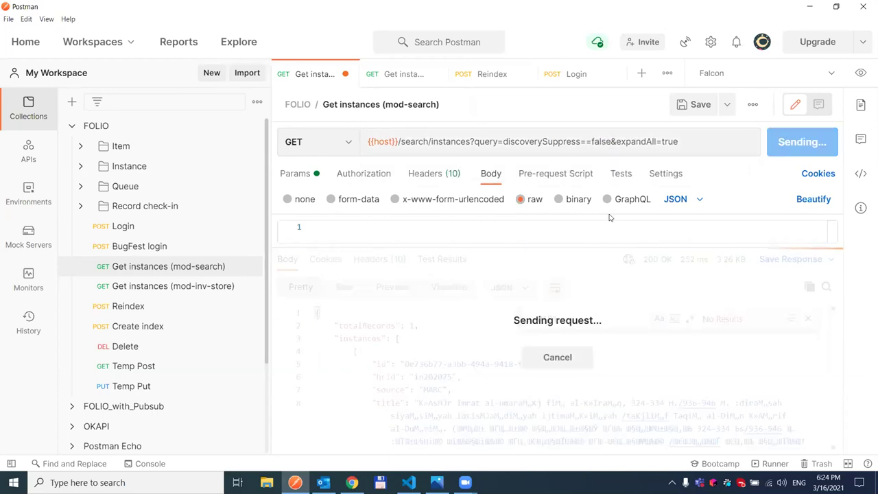
pyautogui.click(388, 358)
pyautogui.doubleClick(422, 325)
pyautogui.click(808, 319)
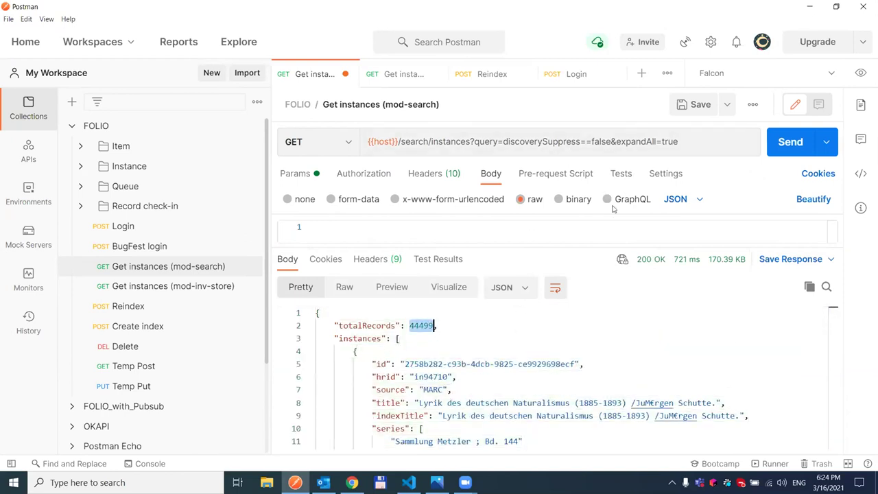
# - Replace the query with staffSuppress==true&expandAll=true, send the request and review the total records and returned instances
pyautogui.hotkey('alt', 'Tab')
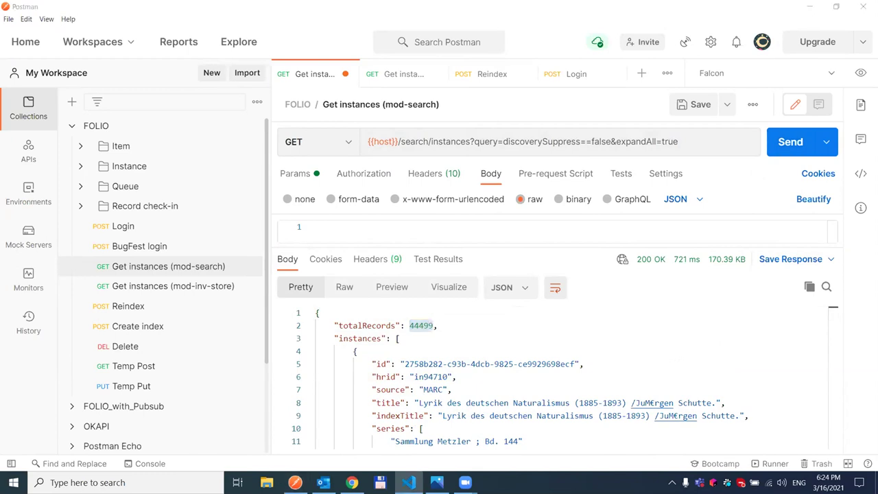
pyautogui.moveTo(678, 142); pyautogui.dragTo(470, 144)
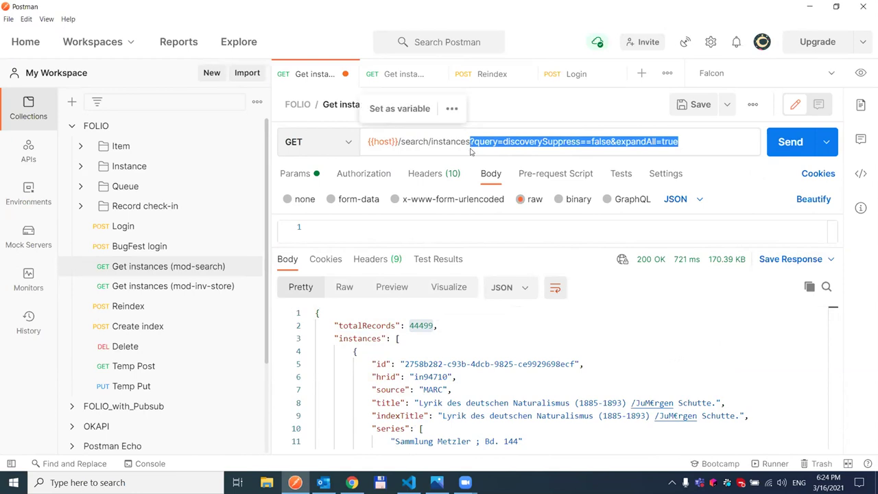
pyautogui.write('?query=staffSuppress==true&expandAll=true')
pyautogui.click(625, 211)
pyautogui.hotkey('ctrl', 'Return')
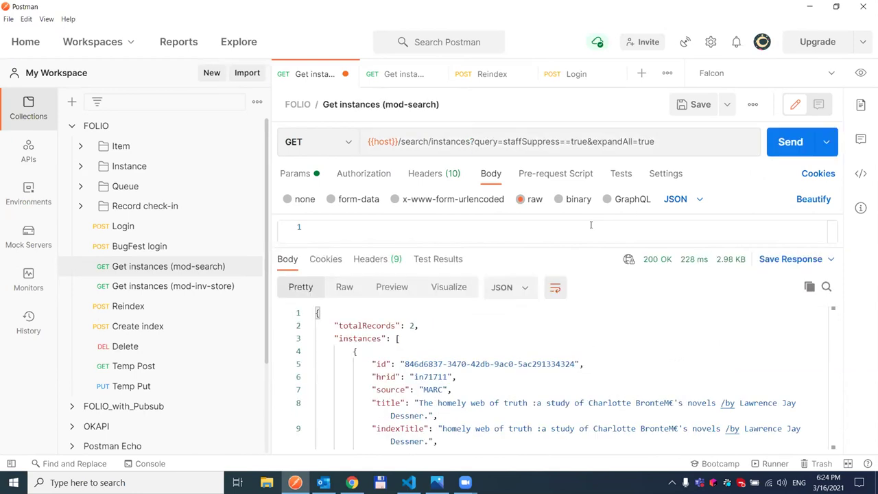
pyautogui.doubleClick(389, 325)
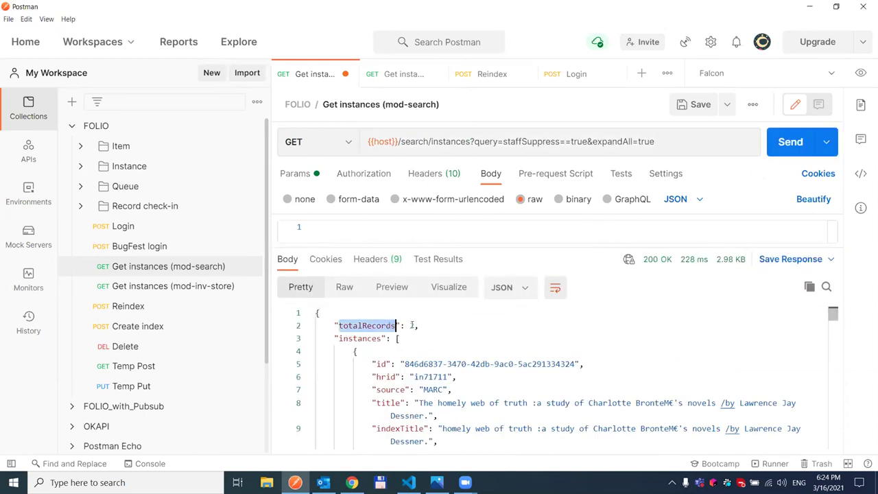
pyautogui.click(409, 325)
pyautogui.scroll(-5, 409, 366)
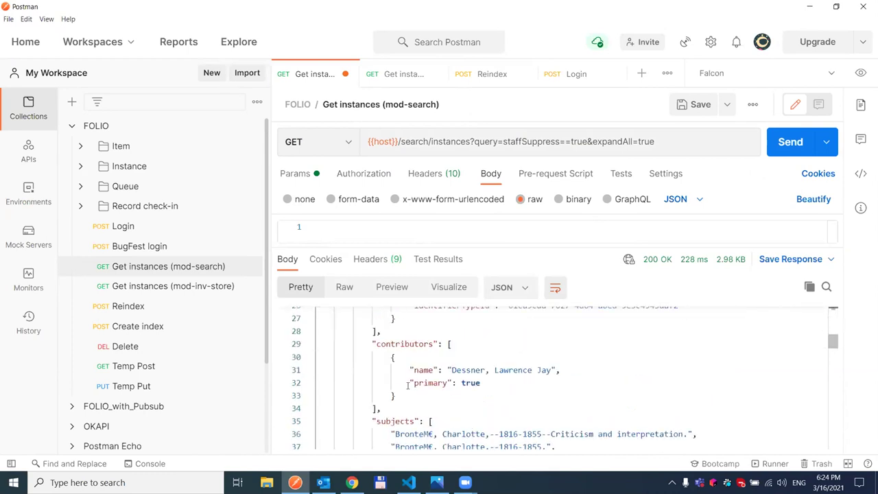
pyautogui.scroll(5, 404, 389)
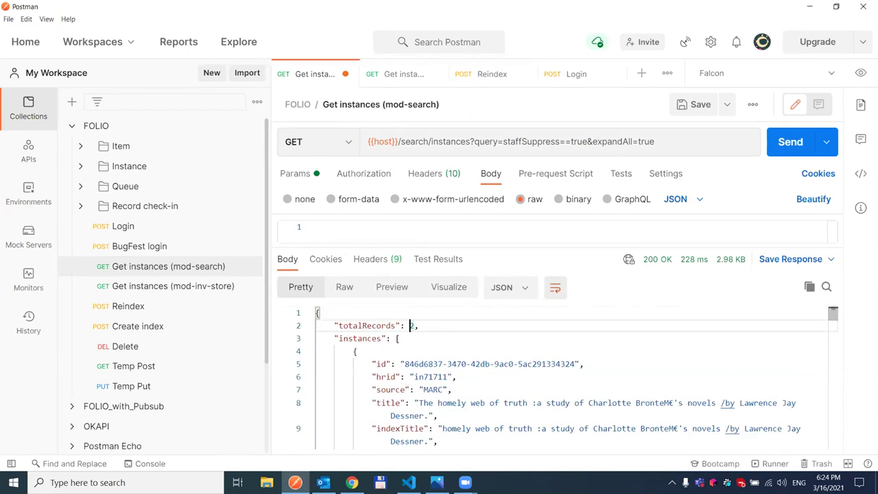
# - Replace the mod-search query with languages==eng&expandAll=true to search instances by language, and send the request
pyautogui.click(408, 482)
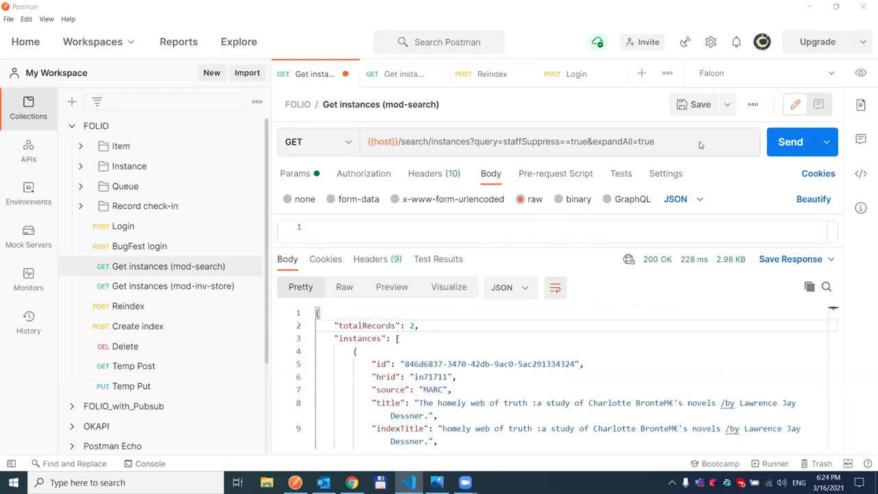
pyautogui.moveTo(670, 141); pyautogui.dragTo(469, 142)
pyautogui.write('languages==eng&expandAll=true')
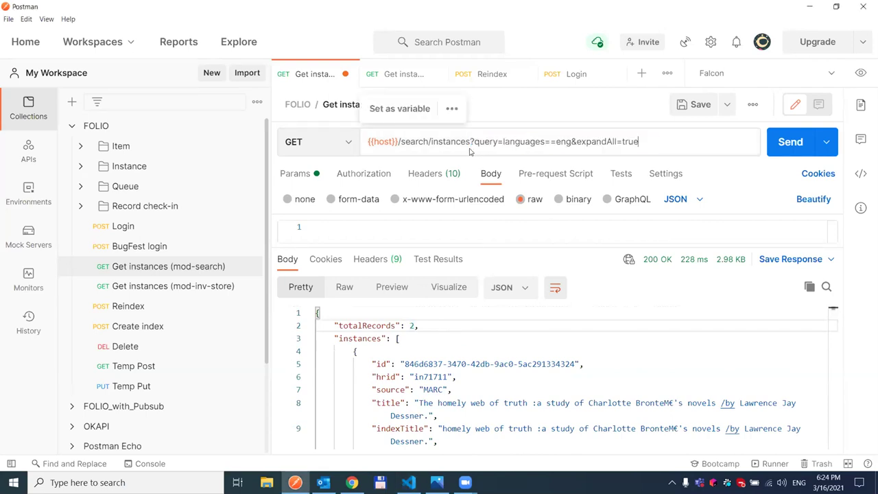
pyautogui.doubleClick(532, 142)
pyautogui.doubleClick(563, 142)
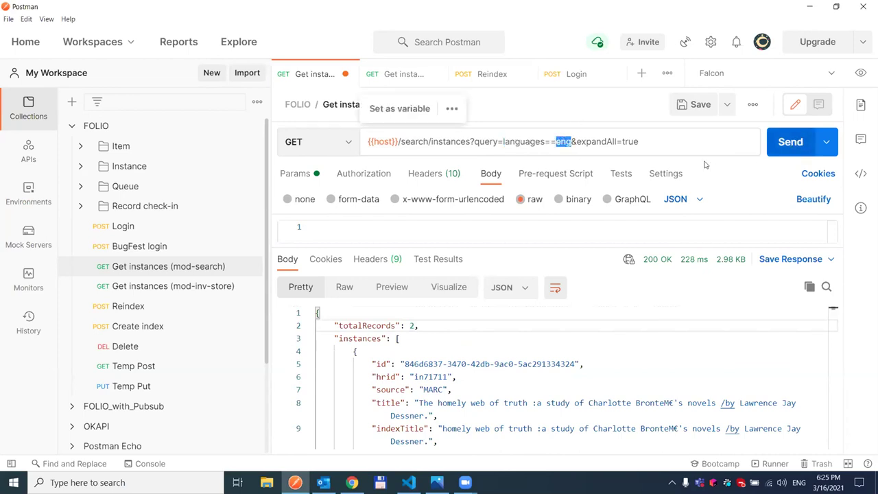
pyautogui.click(785, 147)
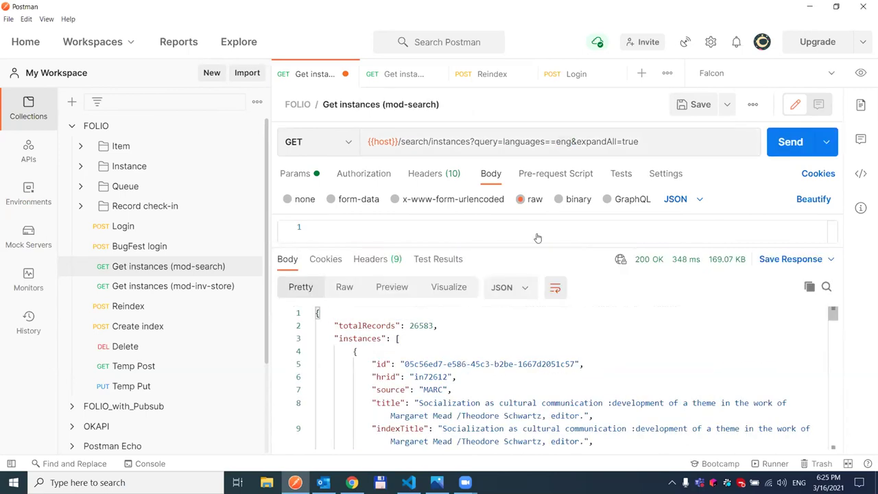
# - Change the language value in the query to fre and send the request
pyautogui.doubleClick(563, 141)
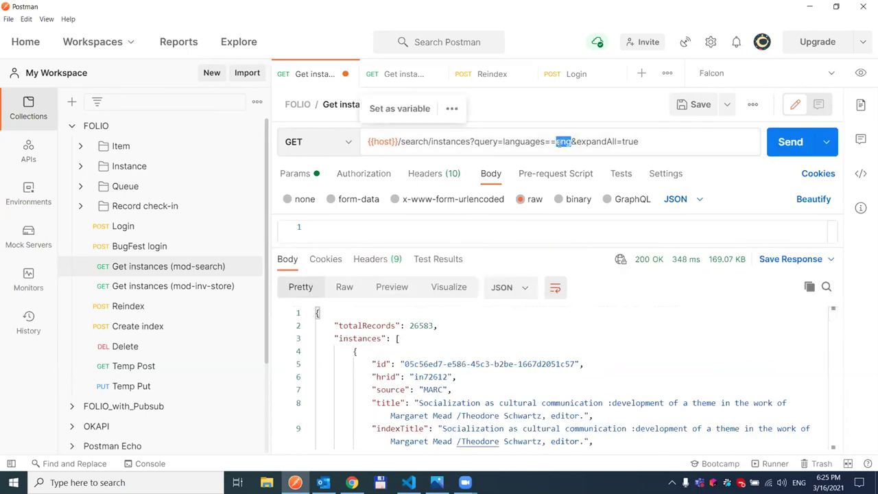
pyautogui.write('fre')
pyautogui.press('Return')
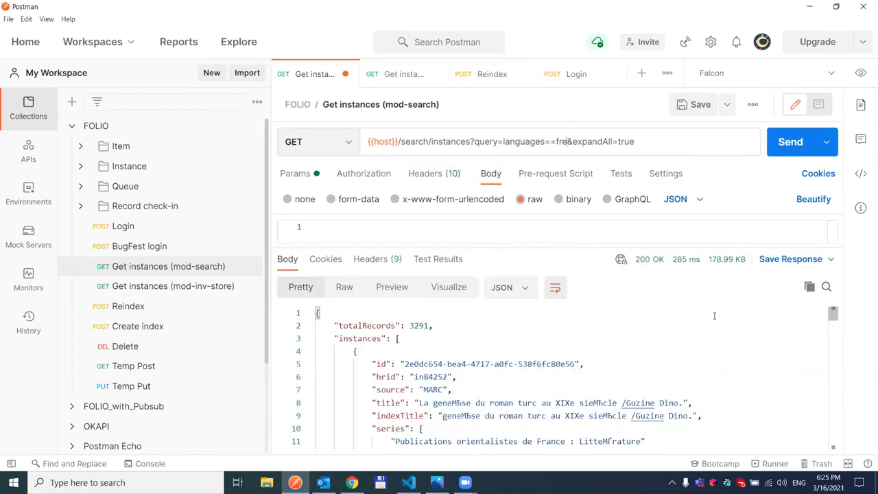
# - Replace the mod-search query with tags.tagList==demo&expandAll=true to search instances by tag, and send the request
pyautogui.click(409, 482)
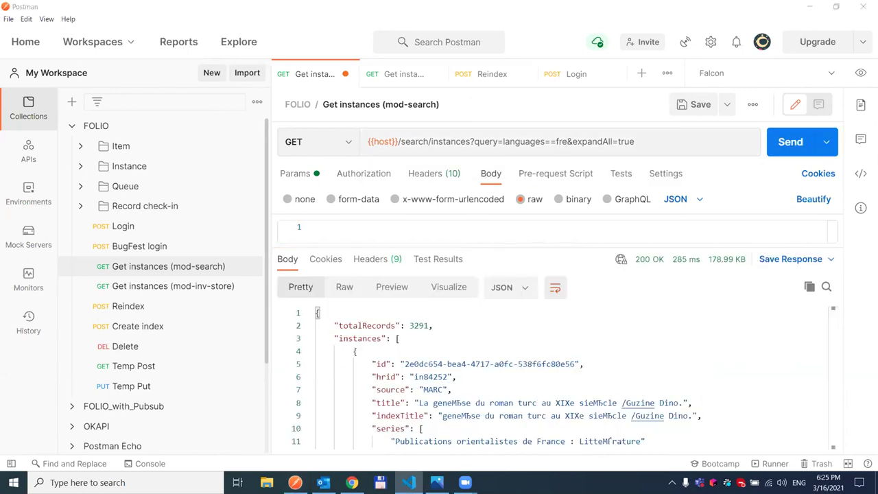
pyautogui.moveTo(636, 145); pyautogui.dragTo(471, 152)
pyautogui.write('?query=tags.tagList==demo&expandAll=true')
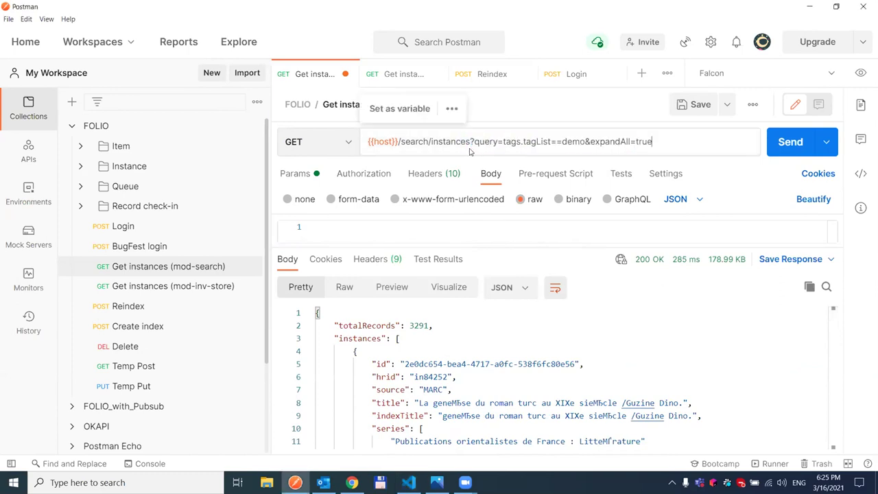
pyautogui.doubleClick(529, 142)
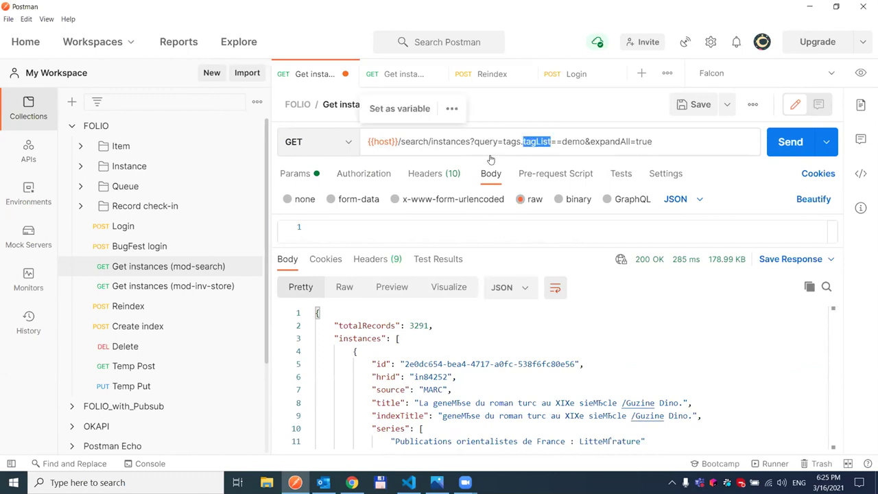
pyautogui.doubleClick(571, 141)
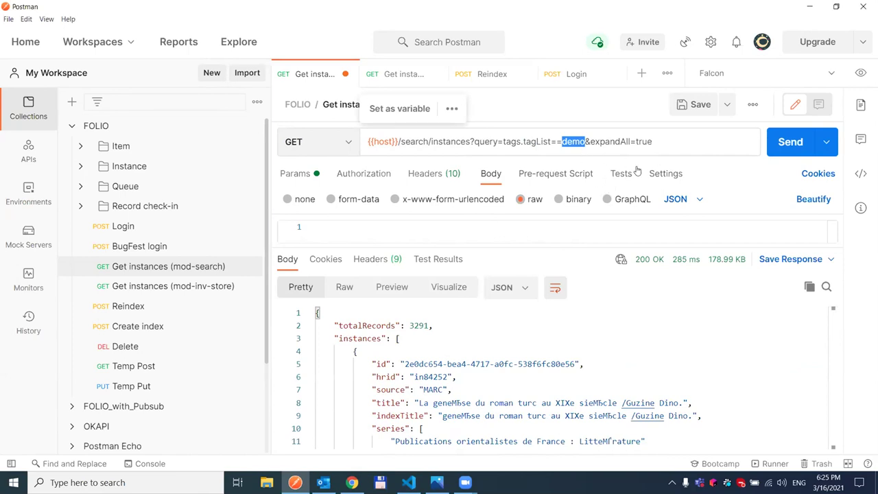
pyautogui.click(787, 143)
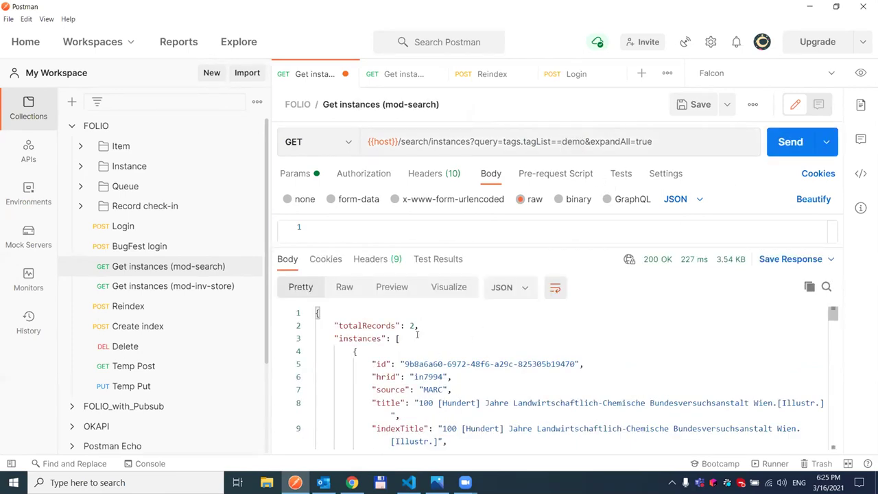
# - Find tags in the response body to check the tagList value of the returned instance
pyautogui.scroll(-5, 427, 380)
pyautogui.scroll(2, 428, 384)
pyautogui.scroll(3, 427, 384)
pyautogui.hotkey('ctrl', 'f')
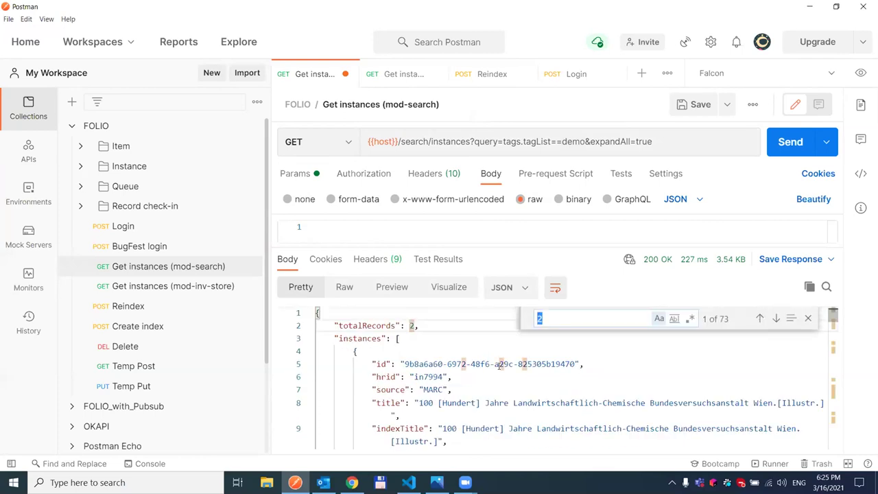
pyautogui.write('tag')
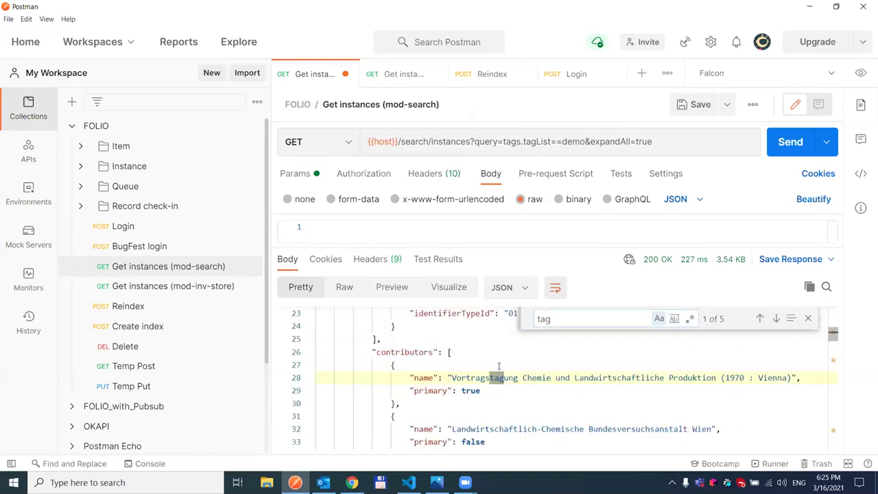
pyautogui.write('s')
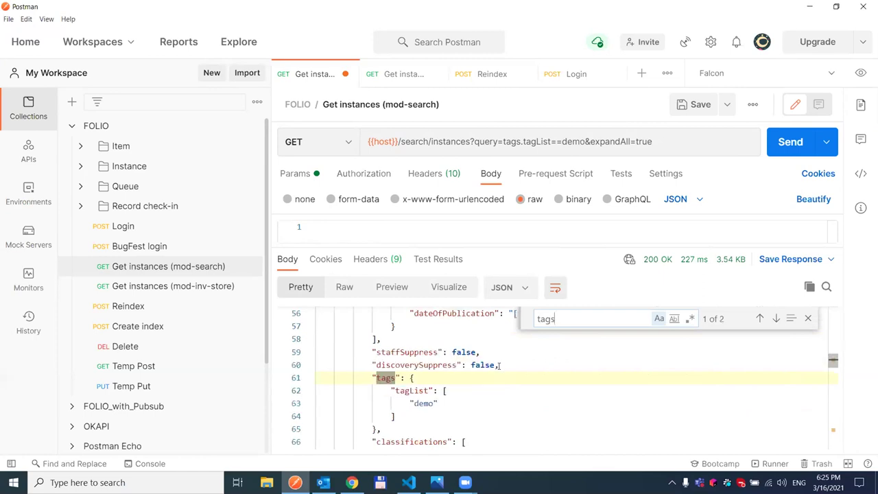
pyautogui.doubleClick(424, 405)
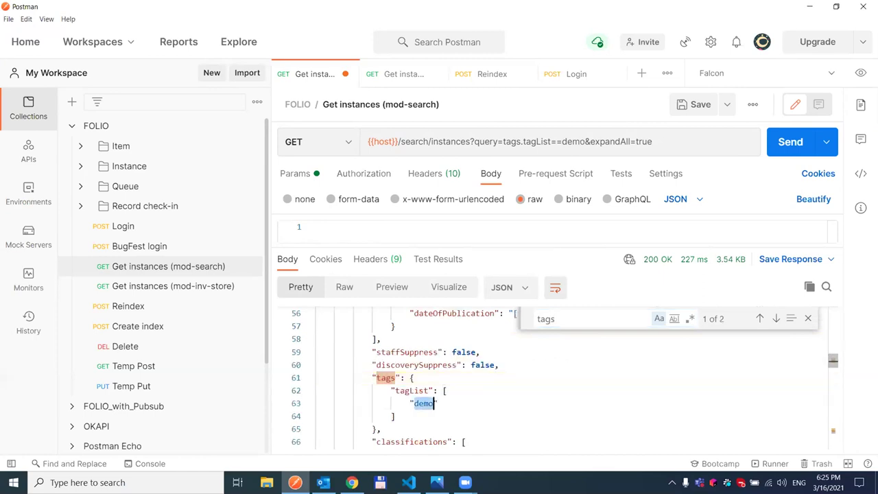
# - Replace the mod-search query with source==FOLIO&expandAll=true to search instances by source, and send the request
pyautogui.hotkey('alt', 'Tab')
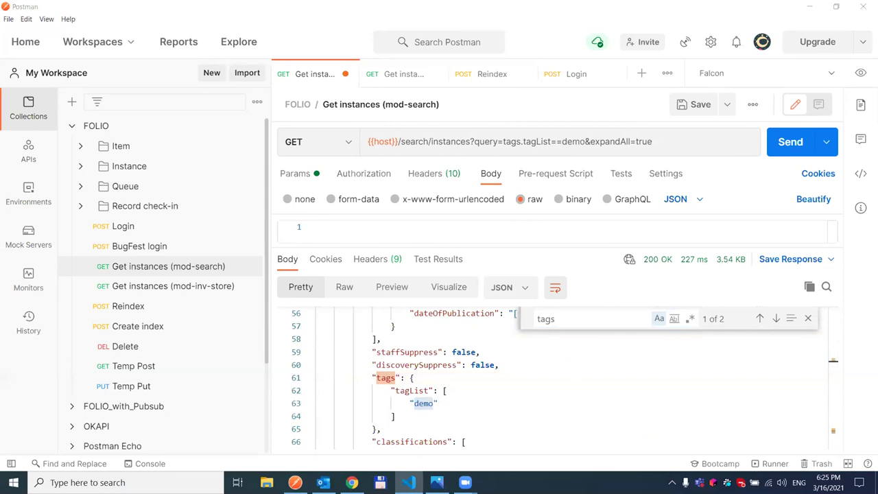
pyautogui.hotkey('alt', 'Tab')
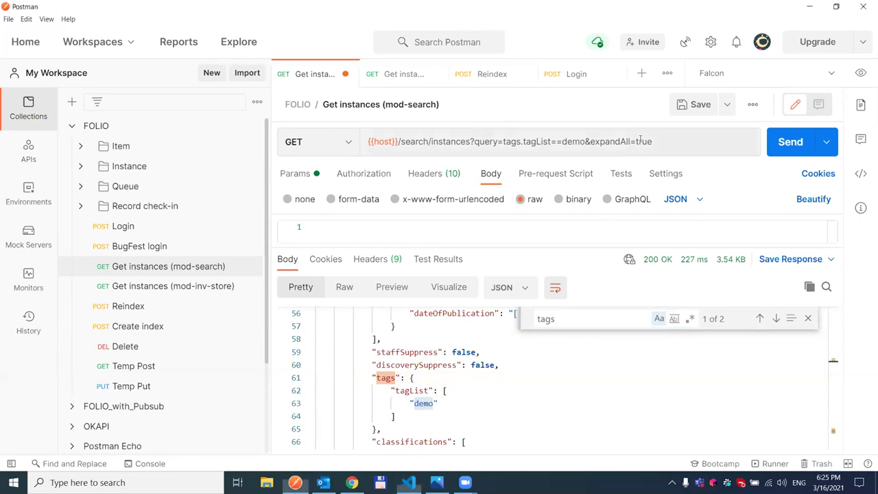
pyautogui.click(495, 141)
pyautogui.moveTo(472, 138); pyautogui.dragTo(669, 140)
pyautogui.write('query=source==FOLIO&expandAll=true')
pyautogui.doubleClick(516, 141)
pyautogui.click(551, 141)
pyautogui.doubleClick(551, 141)
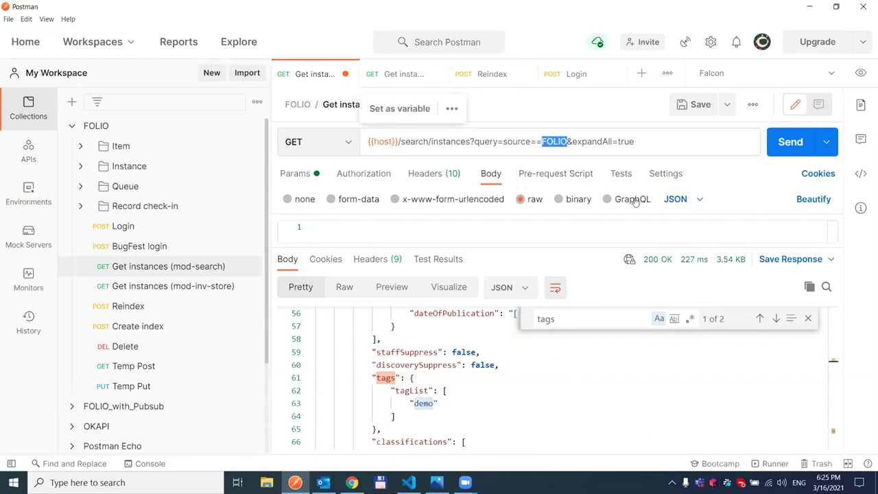
pyautogui.click(779, 142)
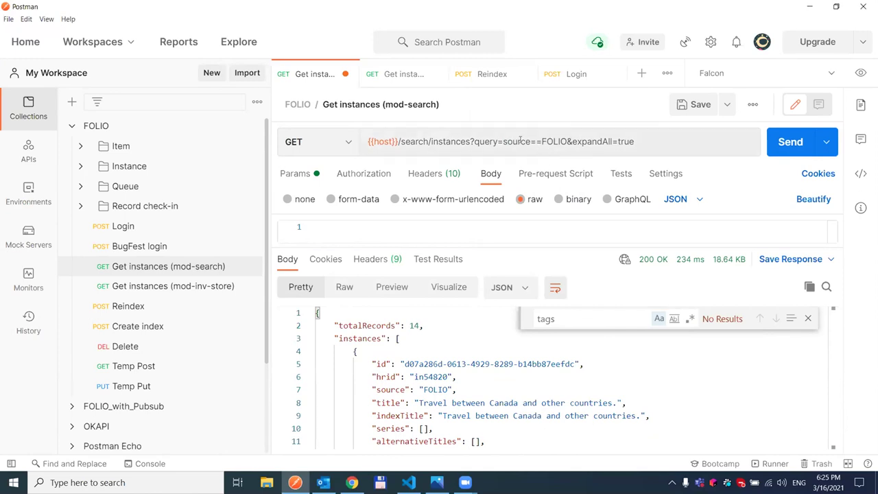
# - Check the total record count, change the source value in the query to MARC and send the request
pyautogui.doubleClick(545, 141)
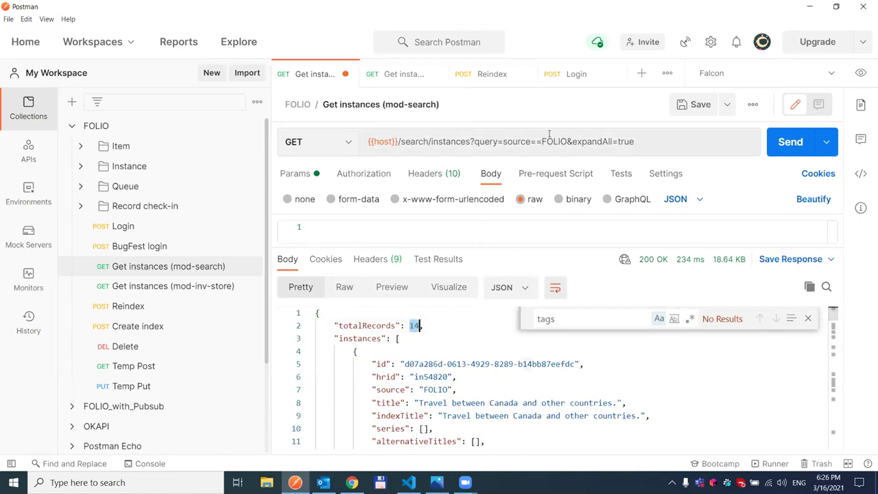
pyautogui.write('MARC')
pyautogui.press('Return')
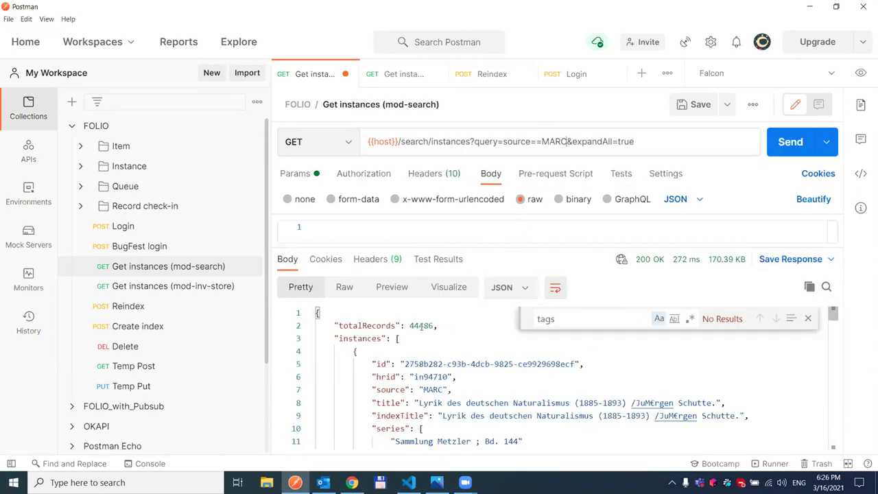
# - Check the total record count returned for source MARC and close the find bar in the response body
pyautogui.doubleClick(422, 325)
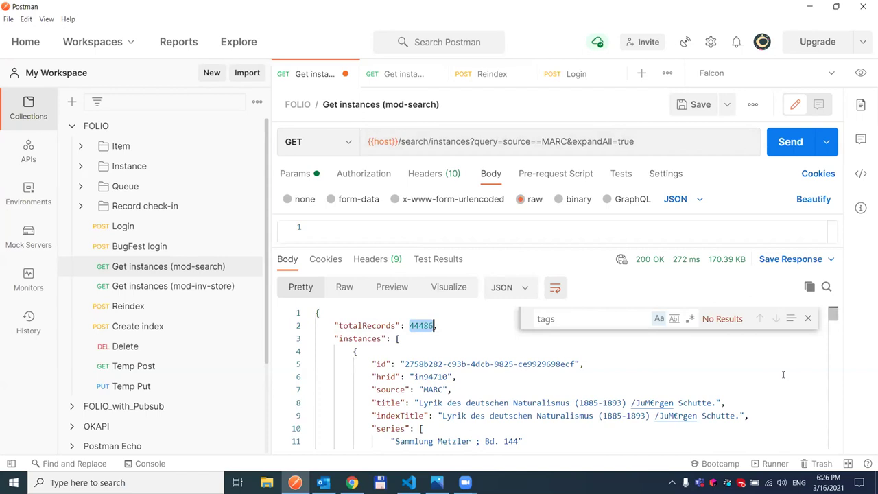
pyautogui.click(809, 317)
pyautogui.click(809, 318)
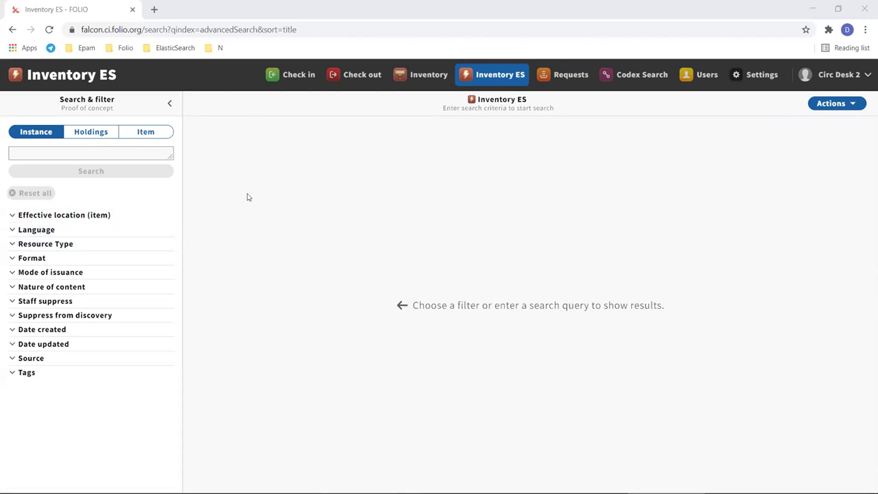
# - Switch to FOLIO Inventory ES in the browser and search instances by the keyword Boston
pyautogui.click(114, 151)
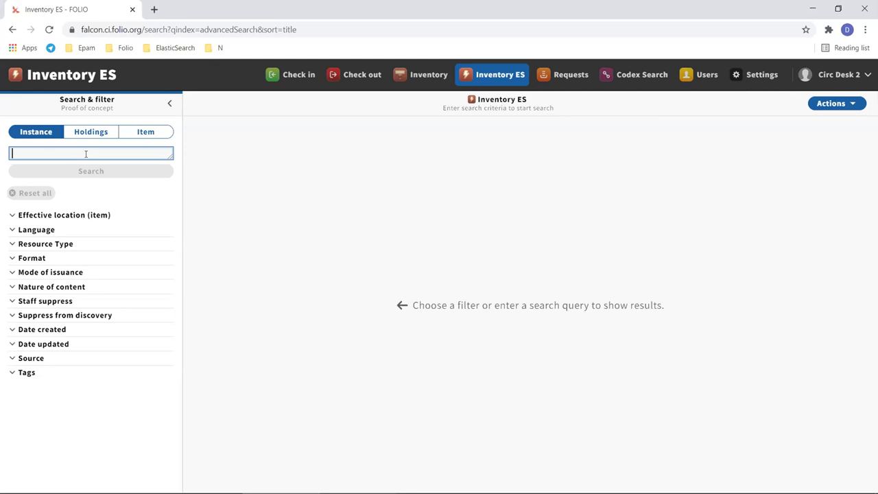
pyautogui.write('tfu')
pyautogui.press('BackSpace')
pyautogui.press('BackSpace')
pyautogui.press('BackSpace')
pyautogui.write('Boston')
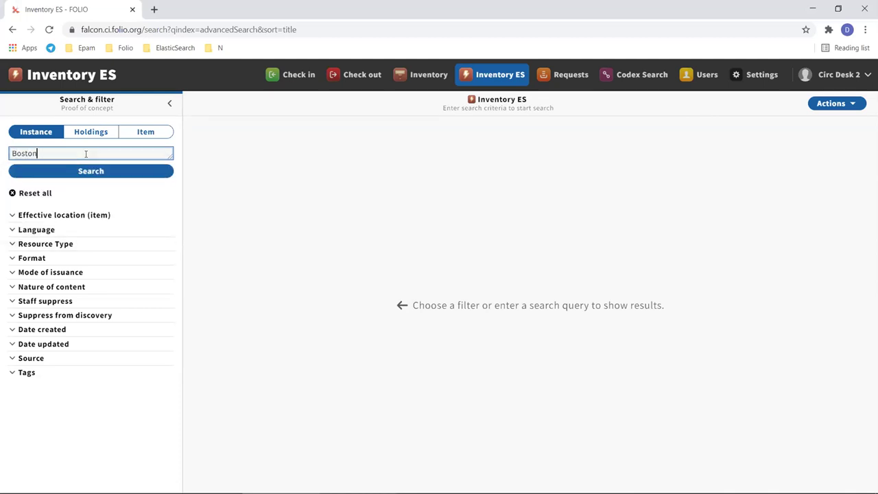
pyautogui.press('Return')
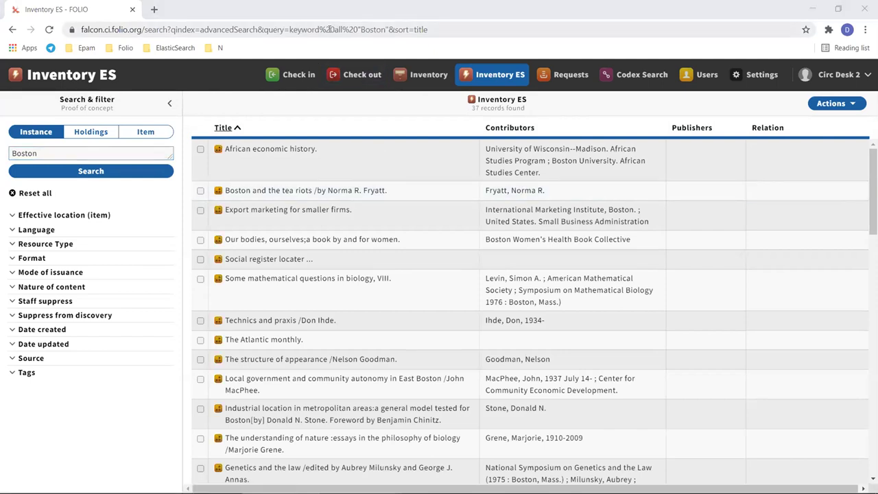
# - Clear the keyword query and start an advanced query with the suggested search option Title (all)
pyautogui.click(55, 154)
pyautogui.hotkey('ctrl', 'a')
pyautogui.press('BackSpace')
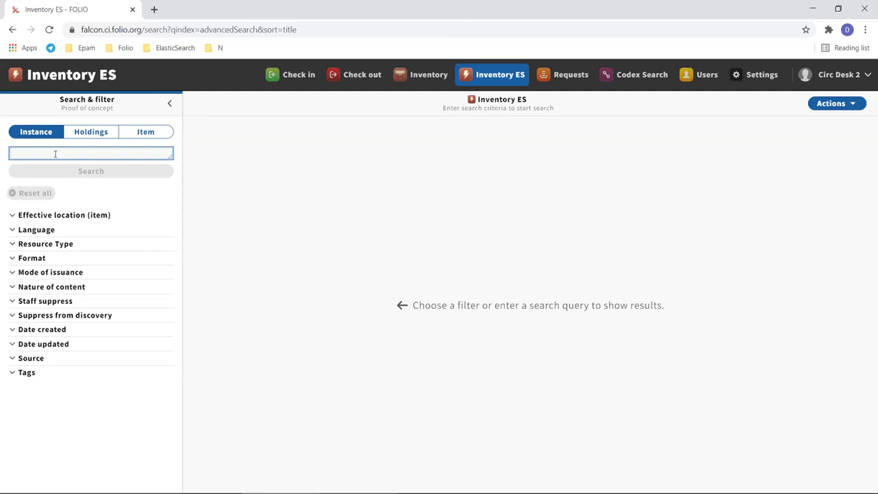
pyautogui.write('t')
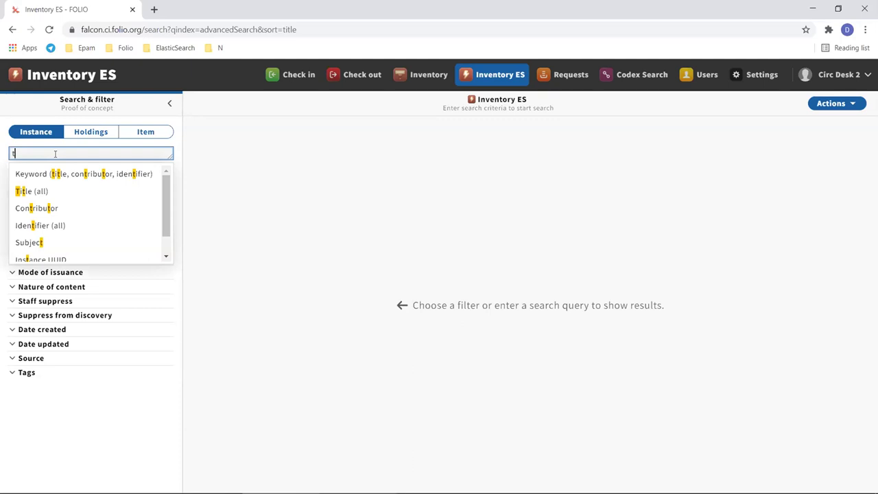
pyautogui.press('Down')
pyautogui.press('Down')
pyautogui.press('Up')
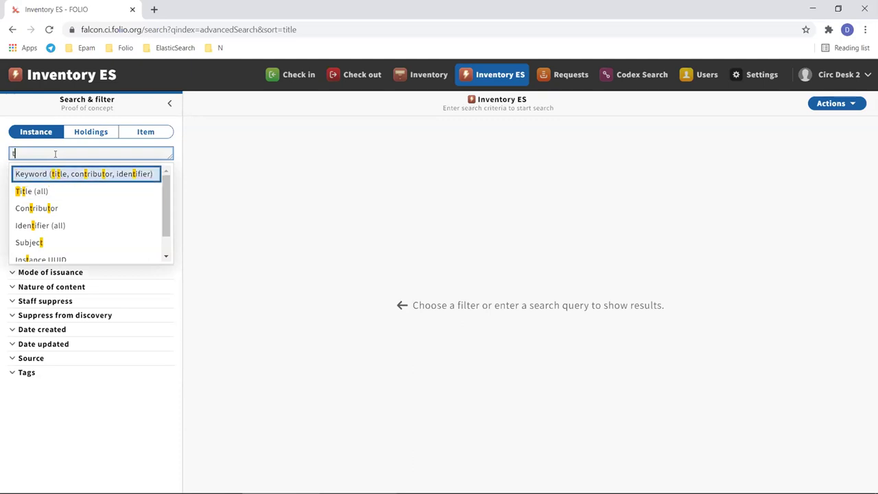
pyautogui.write('i')
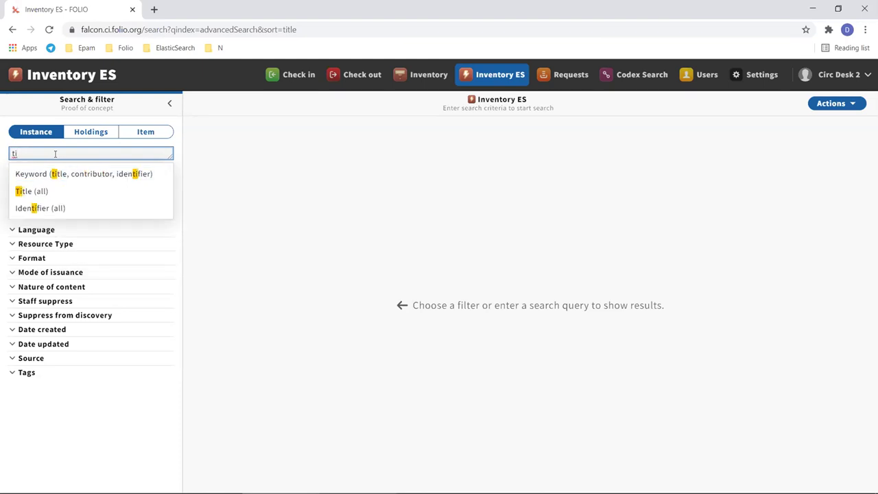
pyautogui.press('Down')
pyautogui.press('Down')
pyautogui.press('Return')
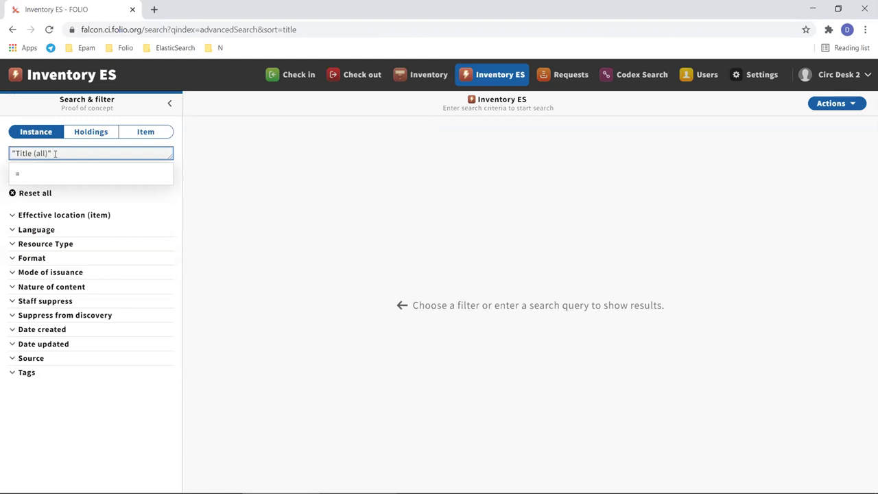
# - Complete the query as "Title (all)" = Boston and run the search
pyautogui.press('Escape')
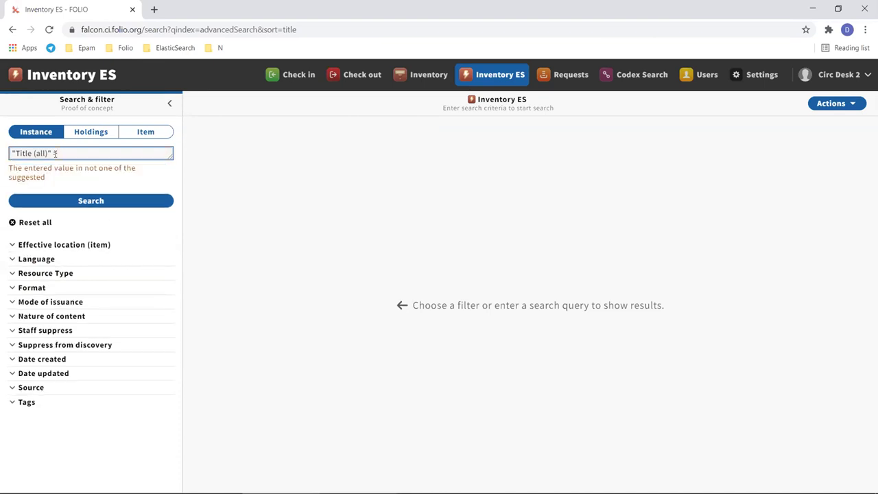
pyautogui.write('>')
pyautogui.press('BackSpace')
pyautogui.write('=')
pyautogui.press('Return')
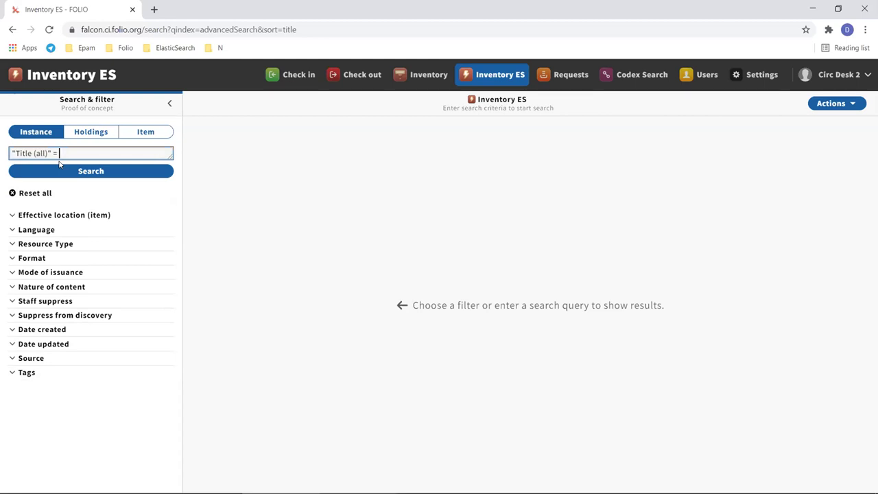
pyautogui.write('Boston')
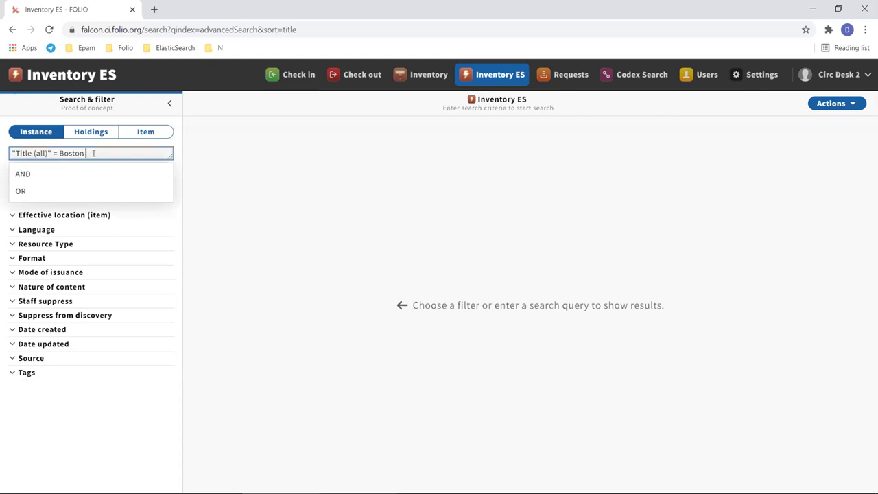
pyautogui.press('Return')
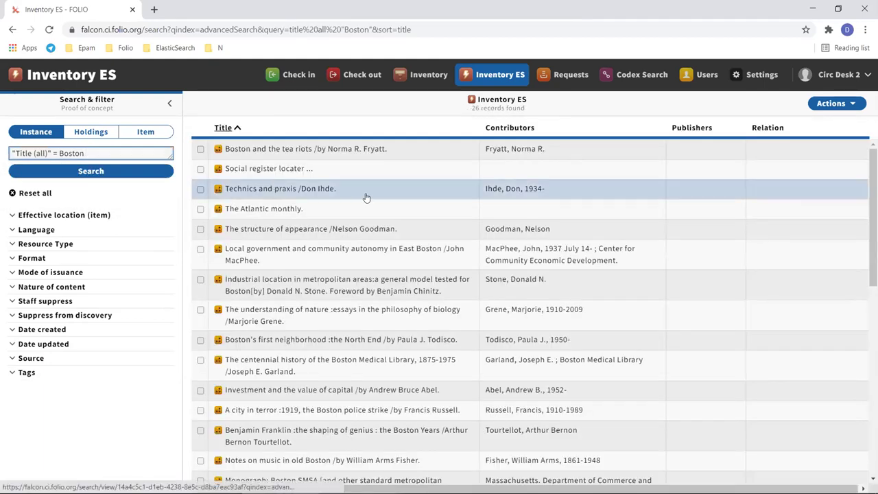
# - Find boston on the results page to check where it occurs in the listed titles
pyautogui.hotkey('ctrl', 'f')
pyautogui.write('bo')
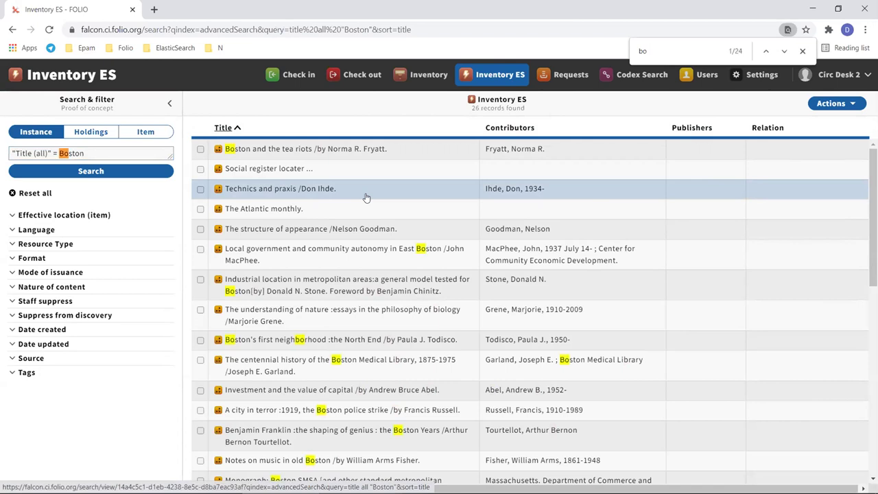
pyautogui.write('ston')
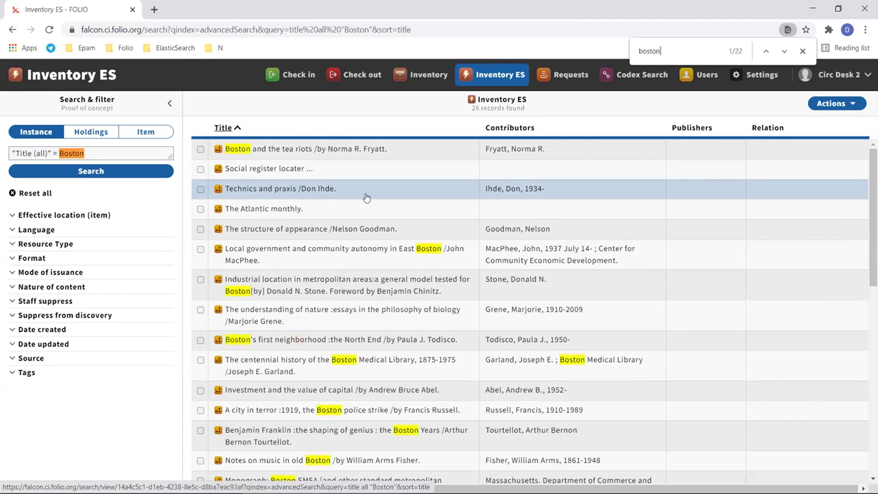
pyautogui.press('Escape')
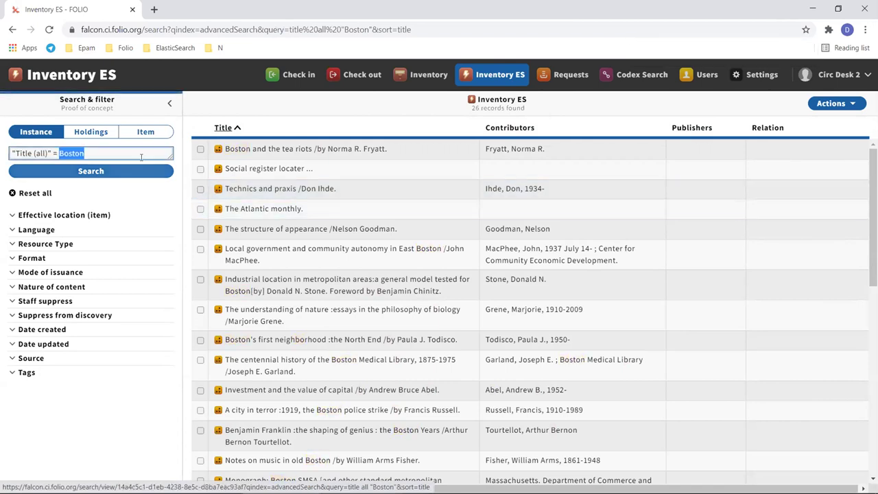
# - Extend the query with OR "Title (all)" = Los Angeles and run the search
pyautogui.click(142, 157)
pyautogui.write('or')
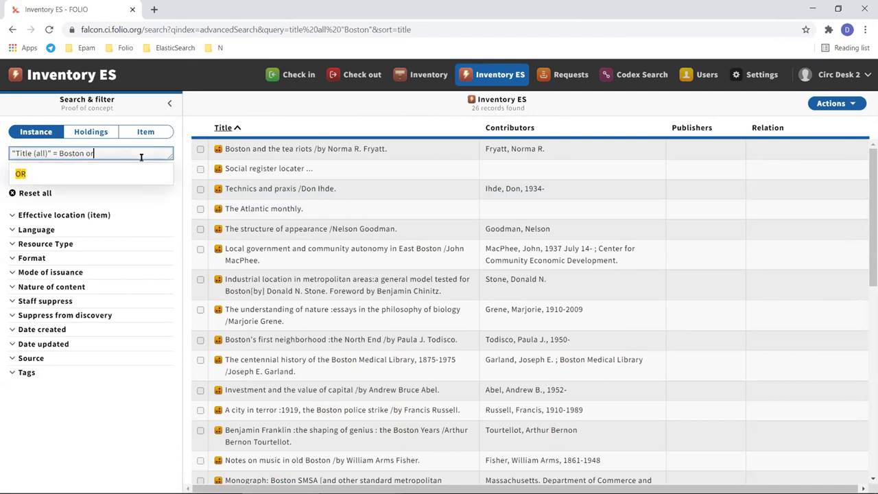
pyautogui.press('Return')
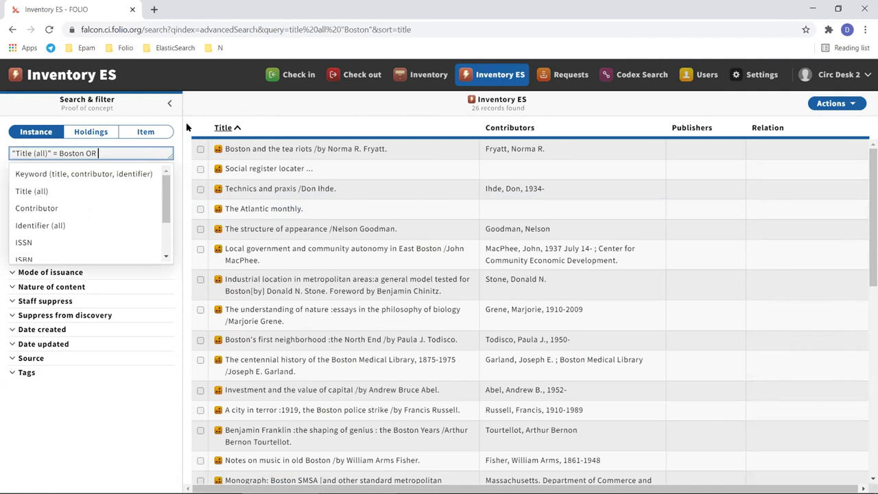
pyautogui.write('tit')
pyautogui.press('Return')
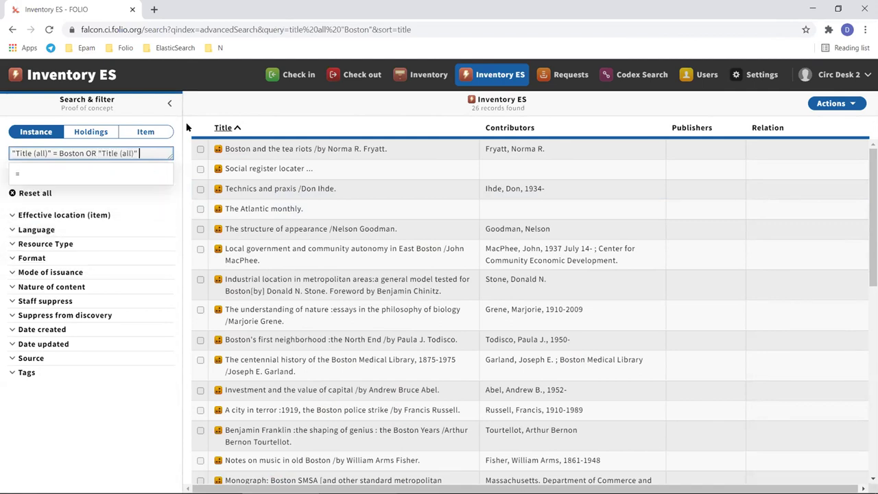
pyautogui.press('Return')
pyautogui.write('Los')
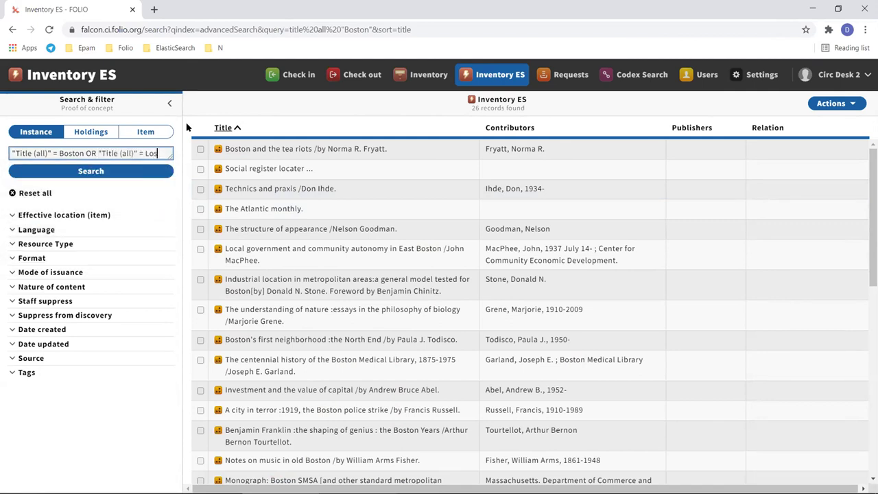
pyautogui.write(' Angele')
pyautogui.write('s')
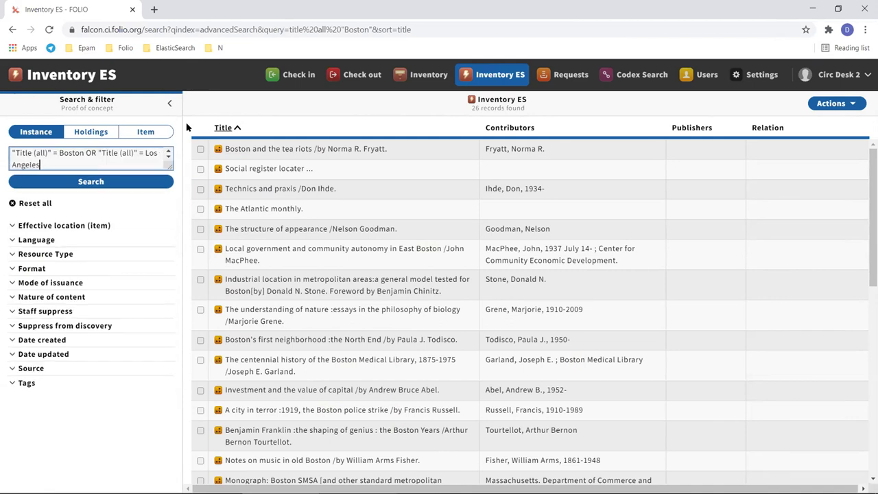
pyautogui.press('Return')
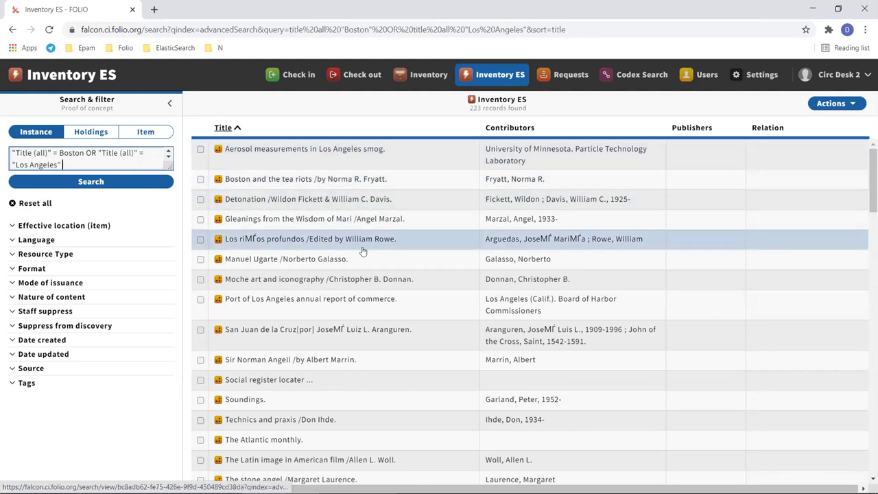
# - Find bos on the results page to check for Boston titles among the combined results
pyautogui.hotkey('ctrl', 'f')
pyautogui.write('bos')
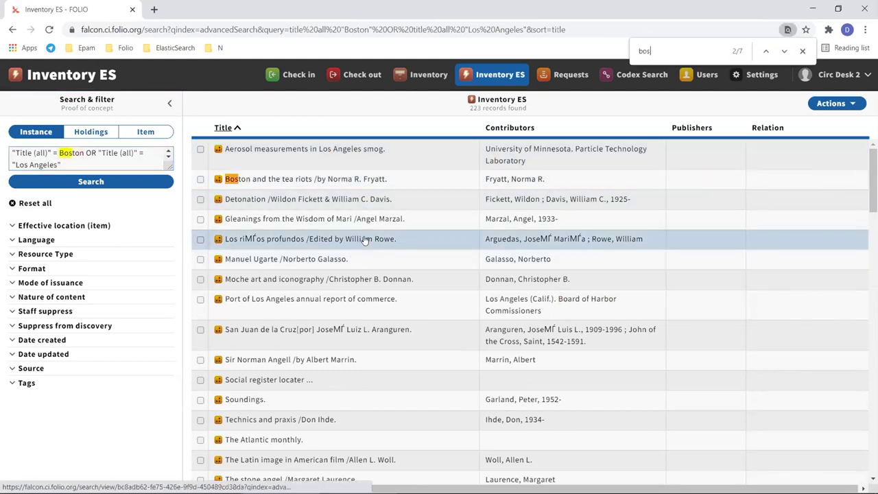
pyautogui.press('Escape')
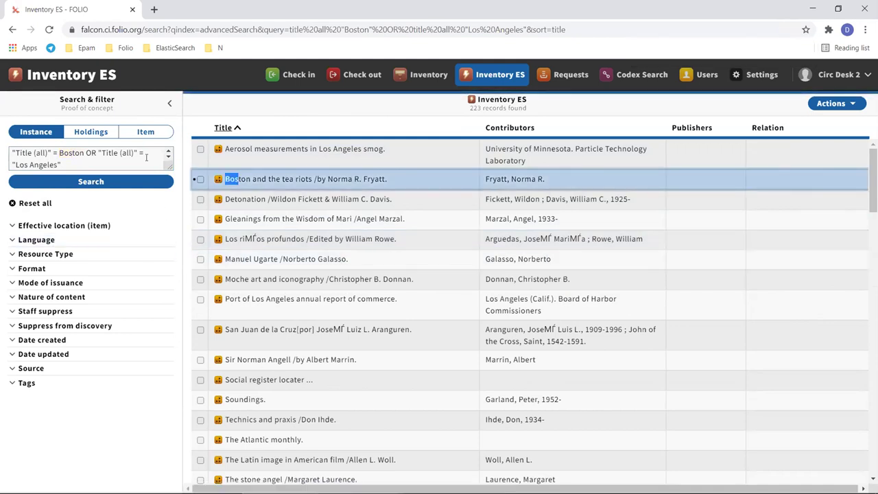
pyautogui.click(125, 163)
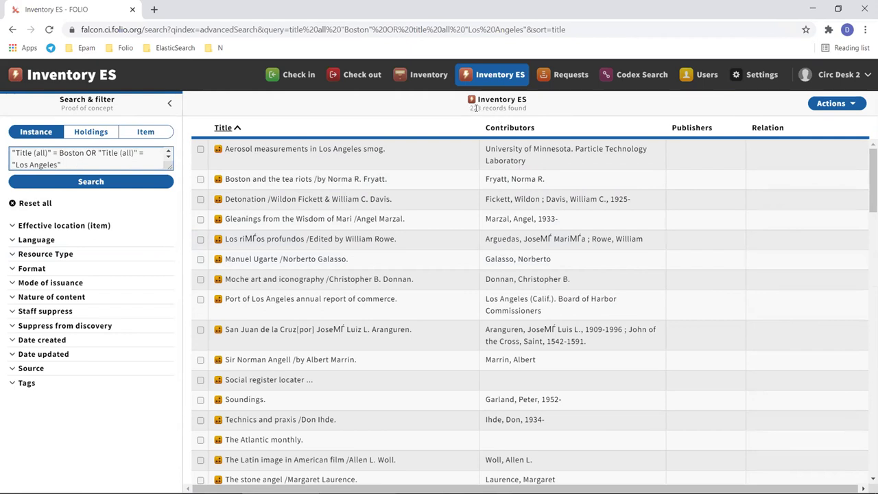
# - Replace the query with "Title (all)" = (Boston or "Los Angeles") and run the search
pyautogui.click(107, 160)
pyautogui.hotkey('ctrl', 'a')
pyautogui.press('BackSpace')
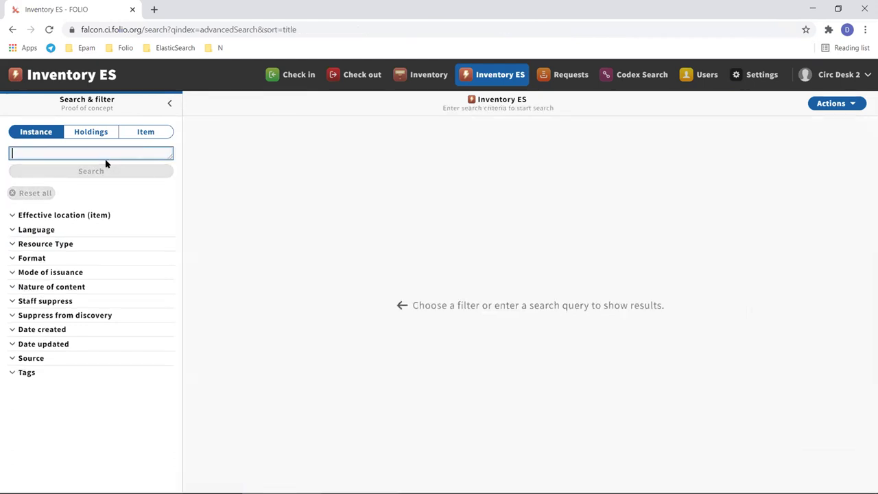
pyautogui.write('tit')
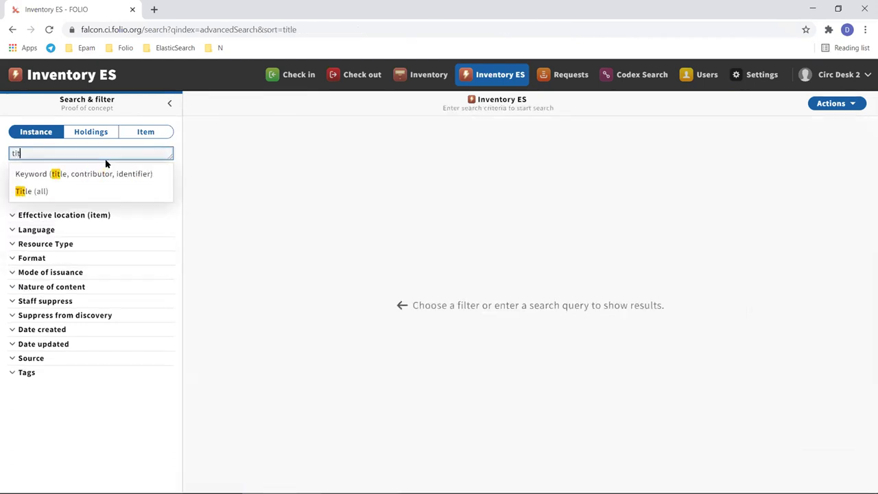
pyautogui.press('Down')
pyautogui.press('Down')
pyautogui.press('Return')
pyautogui.write('= ')
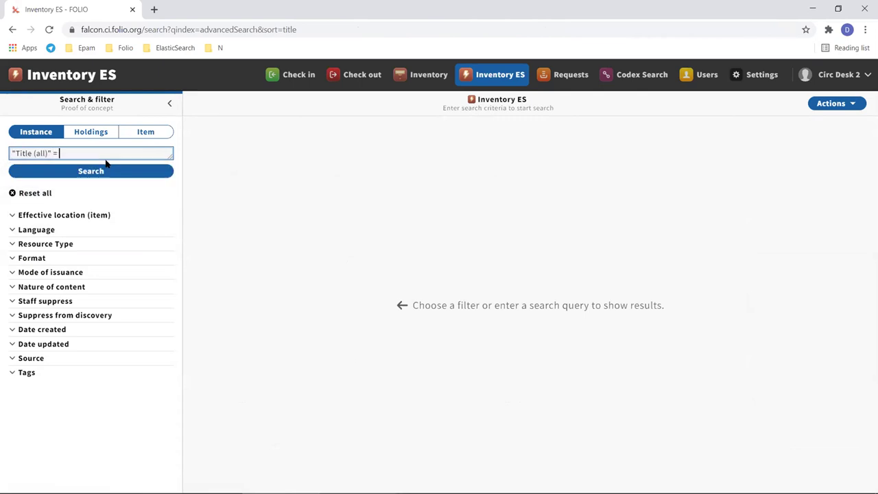
pyautogui.write('(B')
pyautogui.press('BackSpace')
pyautogui.write('Boston or "Los Angeles")')
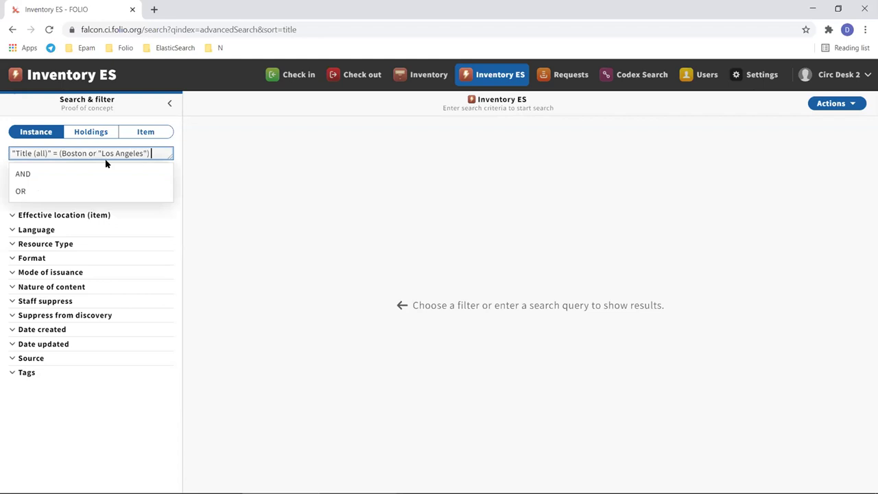
pyautogui.press('Return')
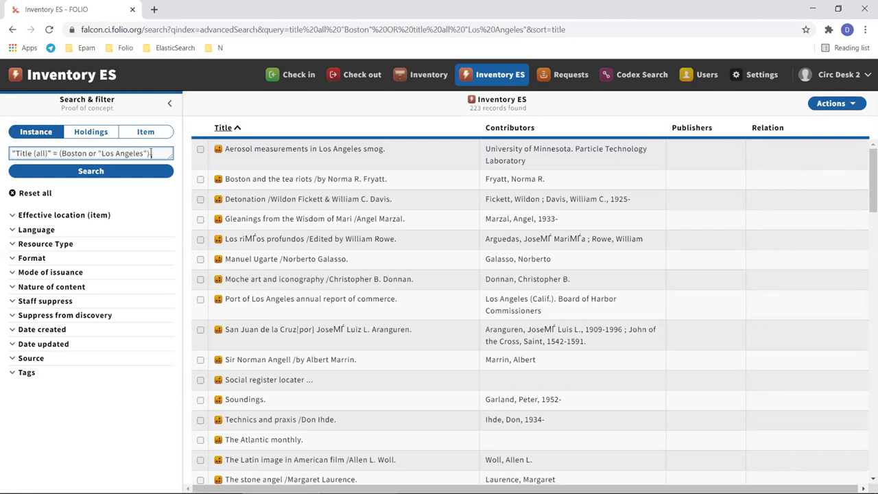
# - Replace the search query with an opening parenthesis followed by the condition "Title (all)" = Boston
pyautogui.hotkey('ctrl', 'a')
pyautogui.press('BackSpace')
pyautogui.write('(')
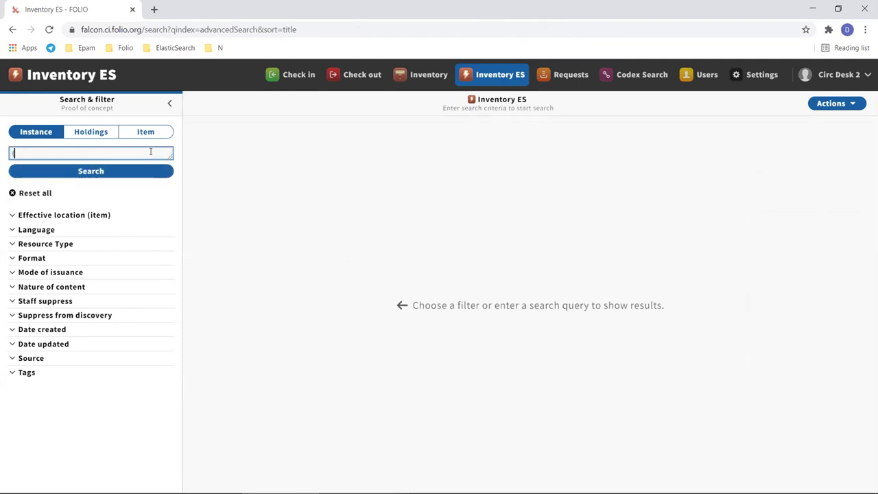
pyautogui.write('tit')
pyautogui.press('Down')
pyautogui.press('Return')
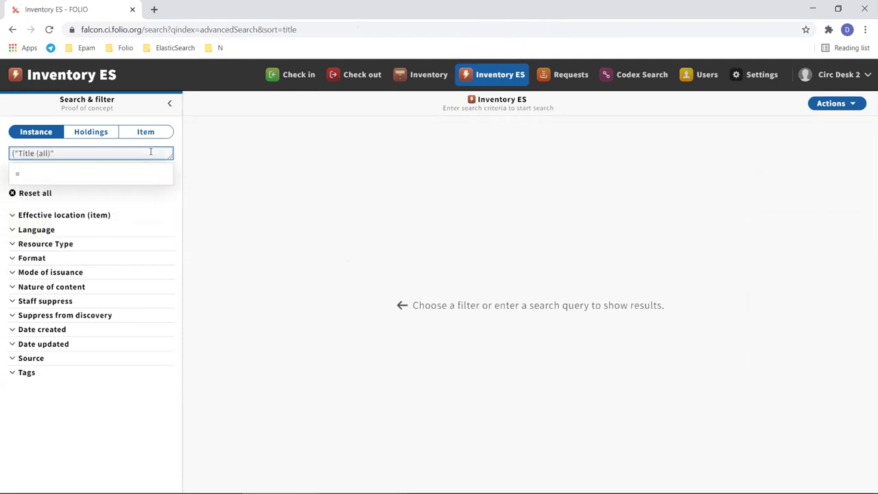
pyautogui.write('= Boston ')
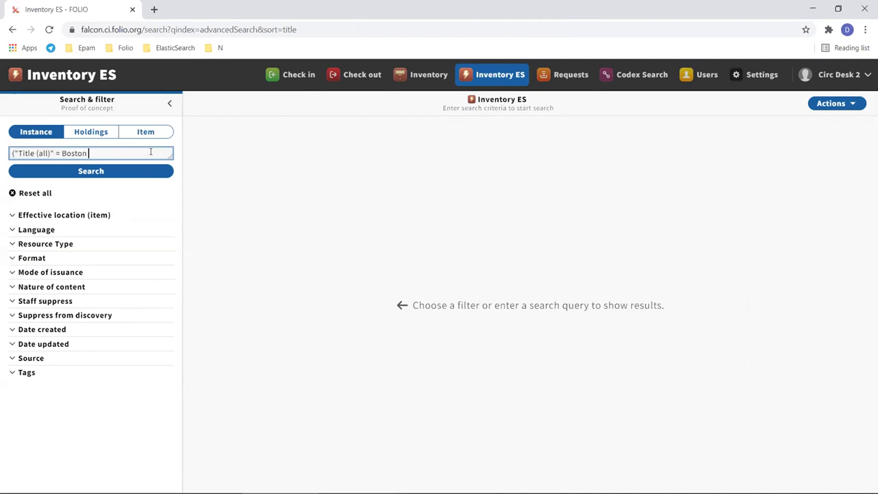
# - Extend the query with or "Title (all)" = "Los Angeles" and close the parenthesis around both title conditions
pyautogui.write('or tit')
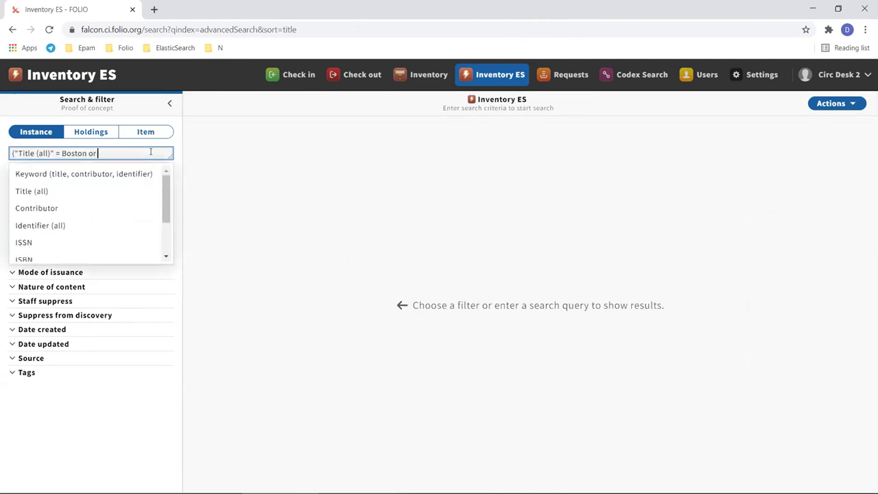
pyautogui.press('Down')
pyautogui.press('Down')
pyautogui.press('Return')
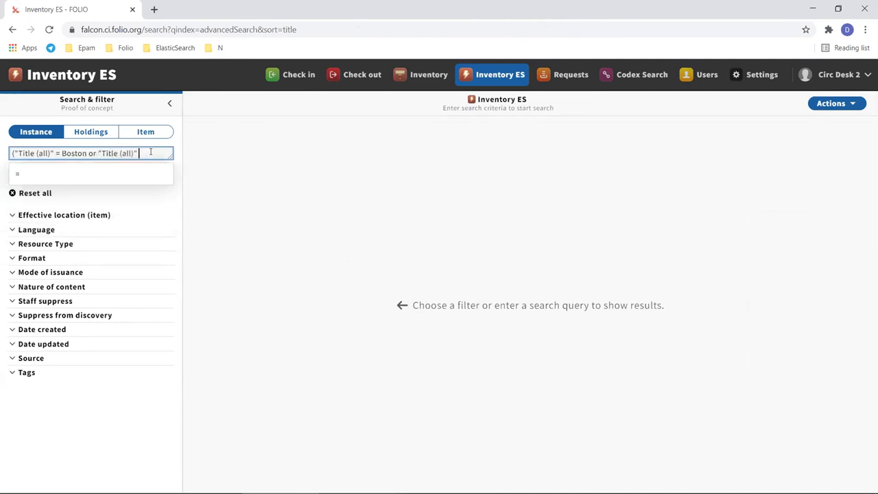
pyautogui.write('= ')
pyautogui.write('Los A')
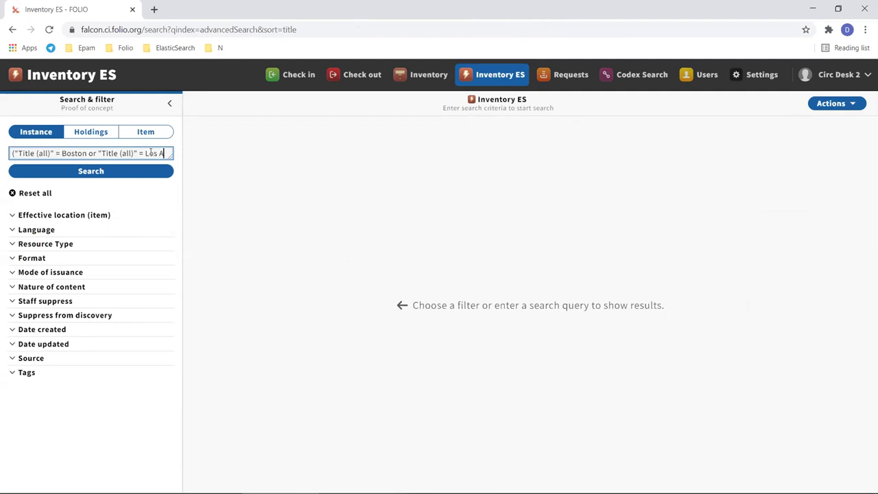
pyautogui.write('ngeles)')
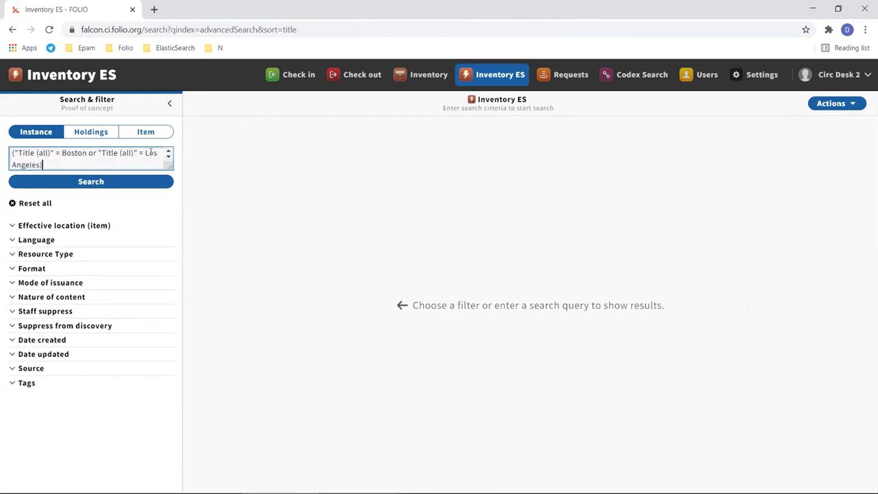
# - Add or "Instance HRID" = in46805 after the parenthesised title conditions and run the search
pyautogui.write(' o')
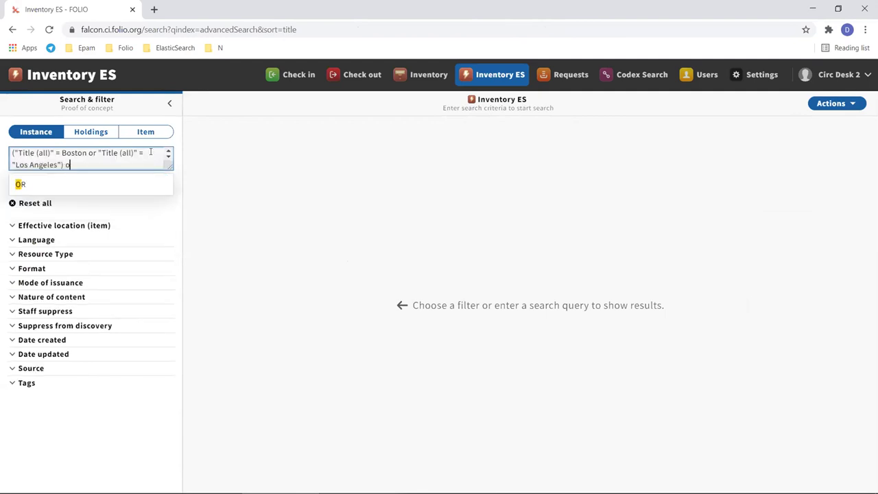
pyautogui.write('r ins')
pyautogui.press('Down')
pyautogui.press('Down')
pyautogui.press('Return')
pyautogui.press('Down')
pyautogui.press('Return')
pyautogui.write('in46805')
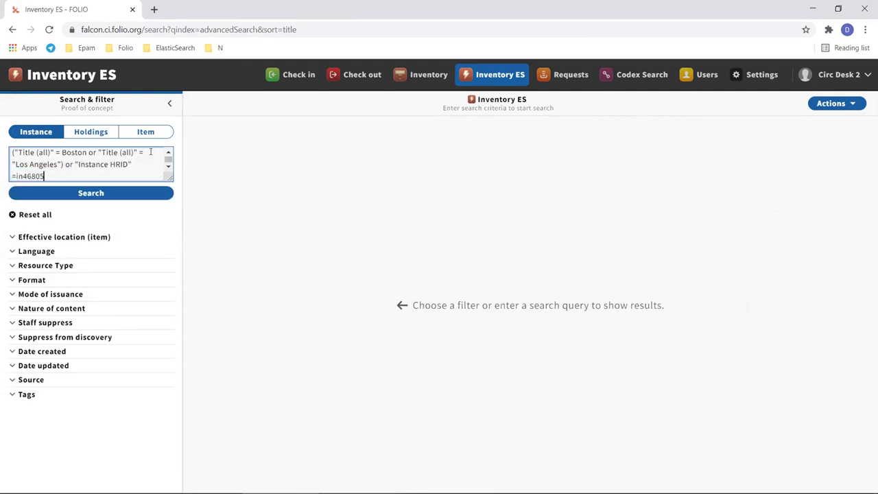
pyautogui.hotkey('ctrl', 'z')
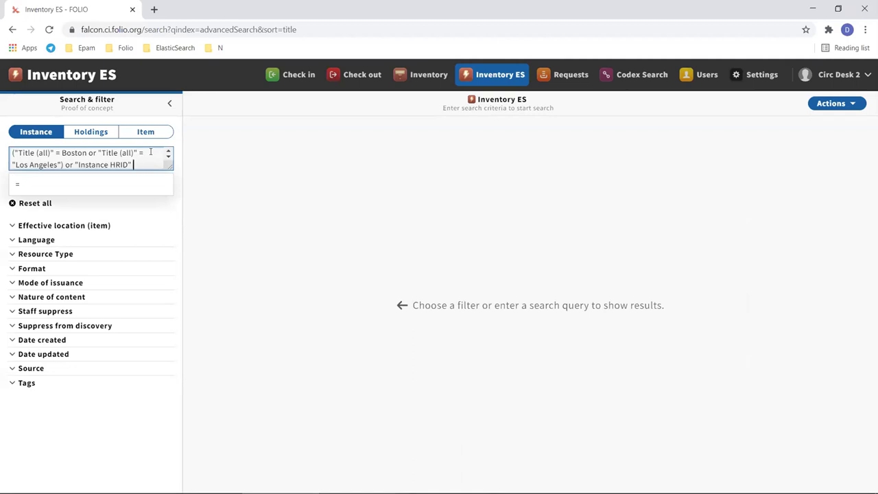
pyautogui.press('Escape')
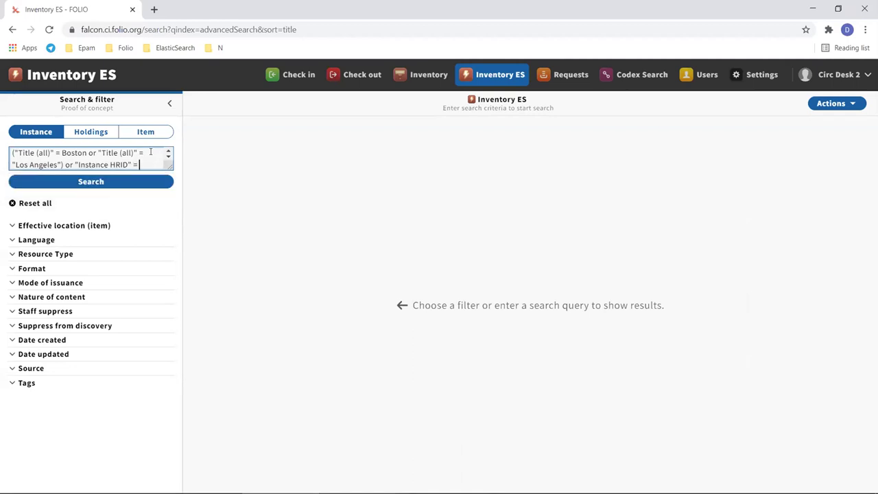
pyautogui.write('in46805')
pyautogui.press('Return')
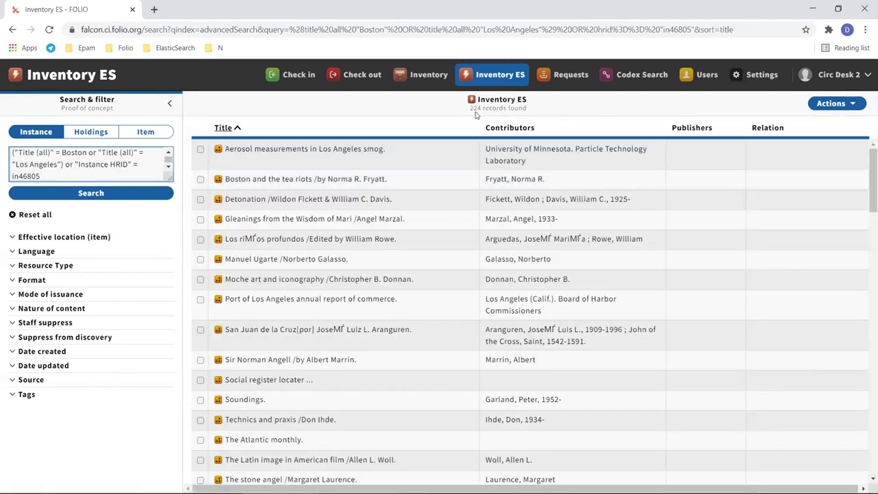
# - Clear the whole advanced query from the instance search box
pyautogui.click(61, 176)
pyautogui.hotkey('ctrl', 'a')
pyautogui.press('BackSpace')
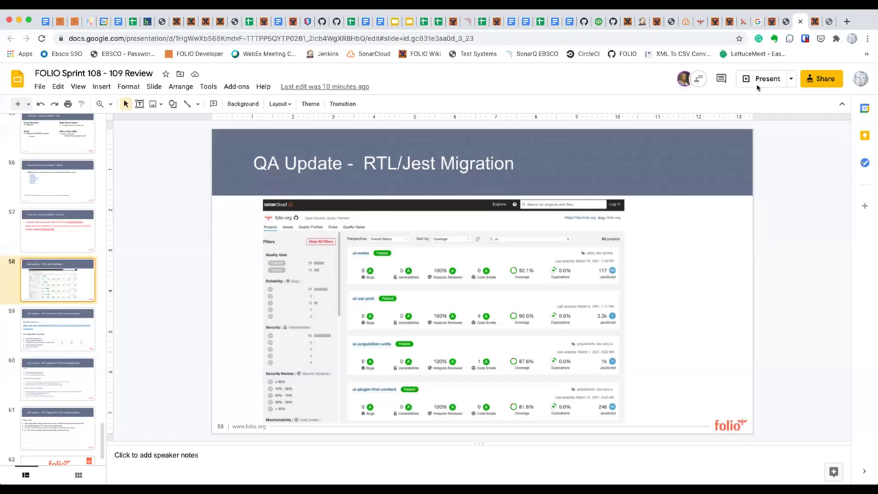
# - Present the FOLIO Sprint 108 - 109 Review deck in Google Slides from the QA Update - RTL/Jest Migration slide
pyautogui.click(755, 79)
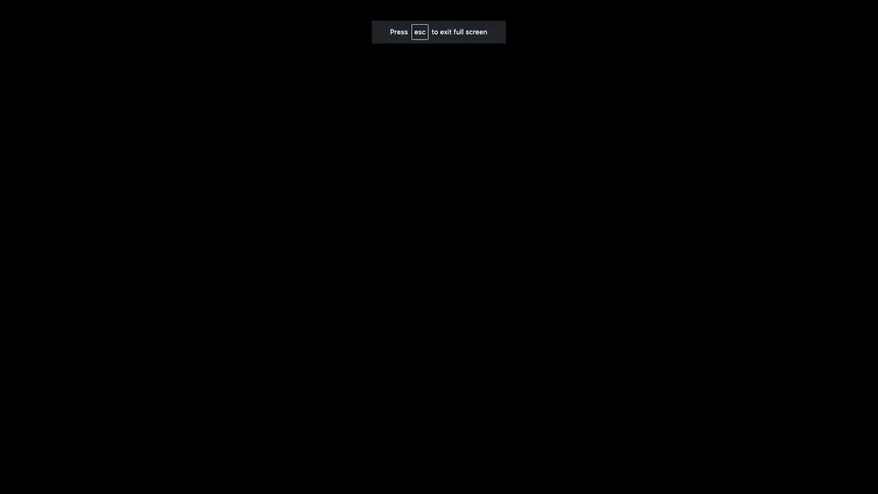